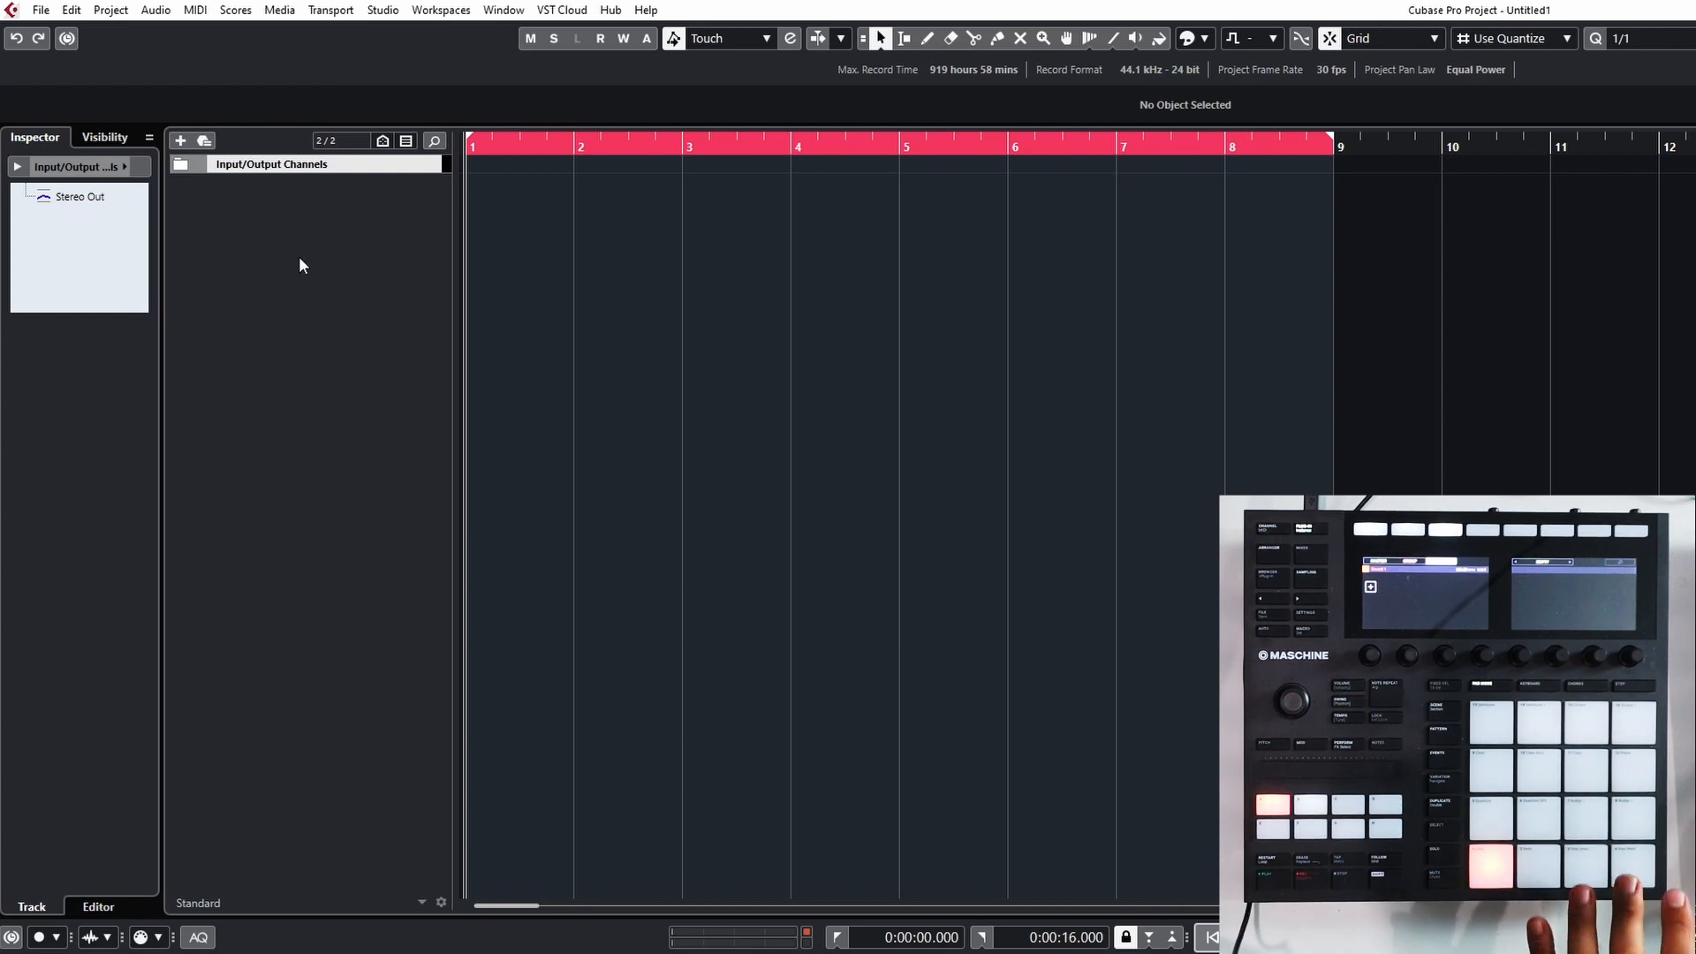
Add one instrument track loaded with Maschine 2 and routed to Stereo Out.
{"action": "right_click", "coordinate": [273, 231]}
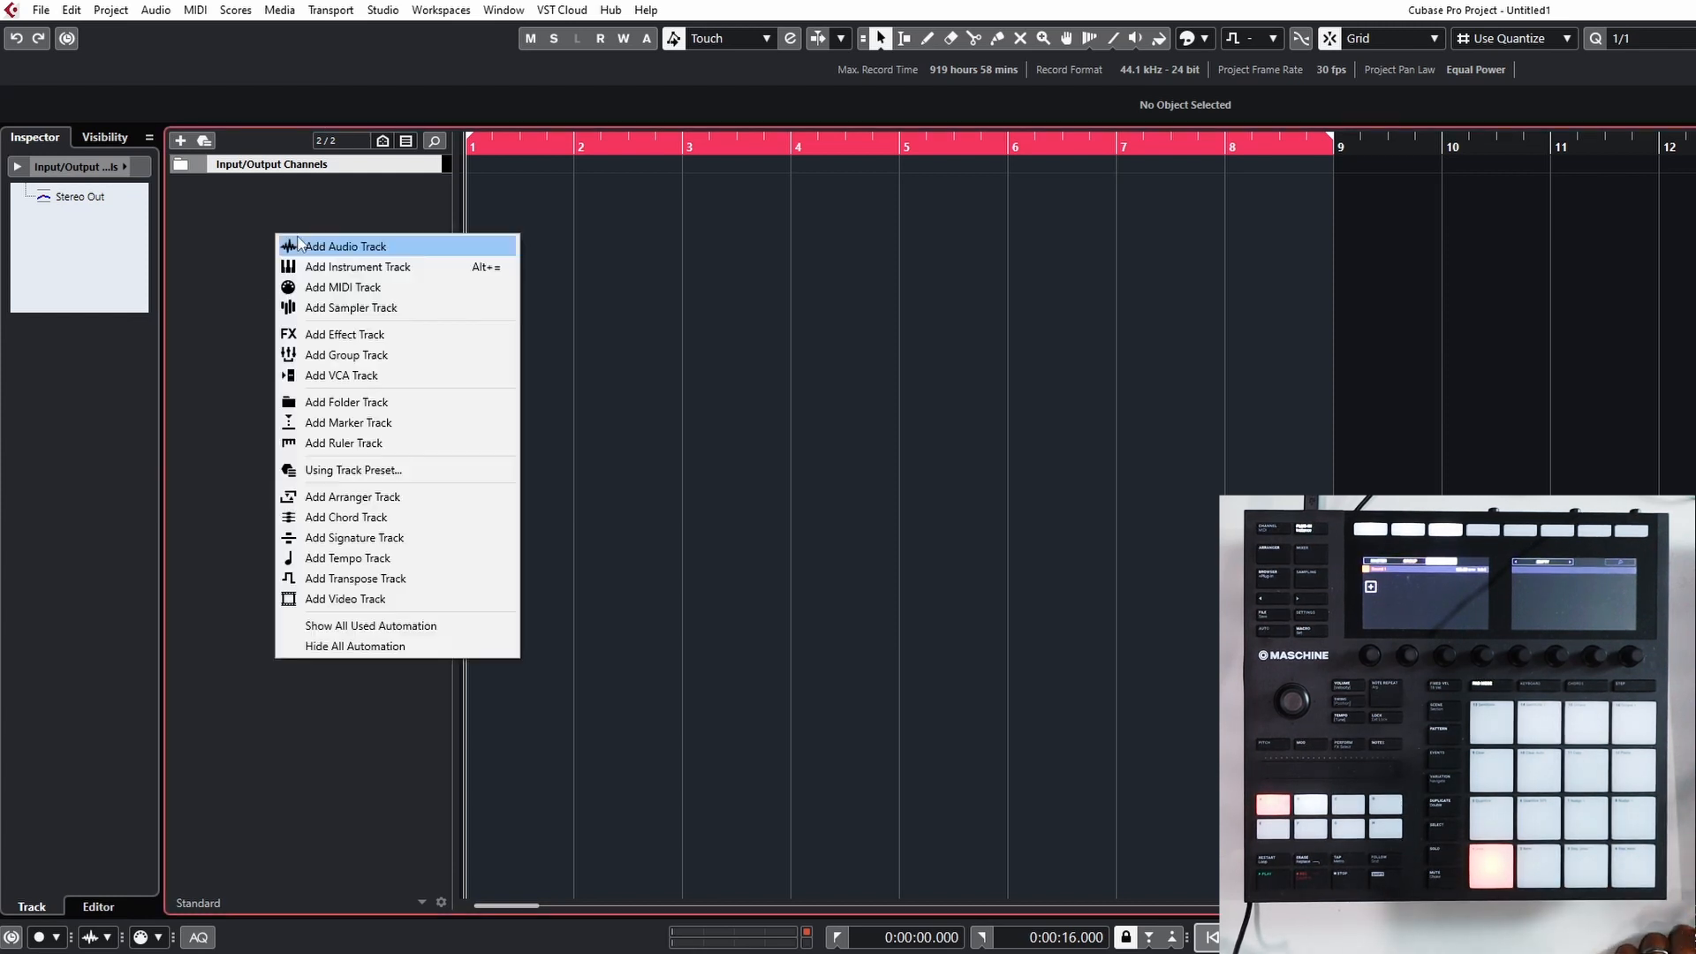
{"action": "left_click", "coordinate": [311, 267]}
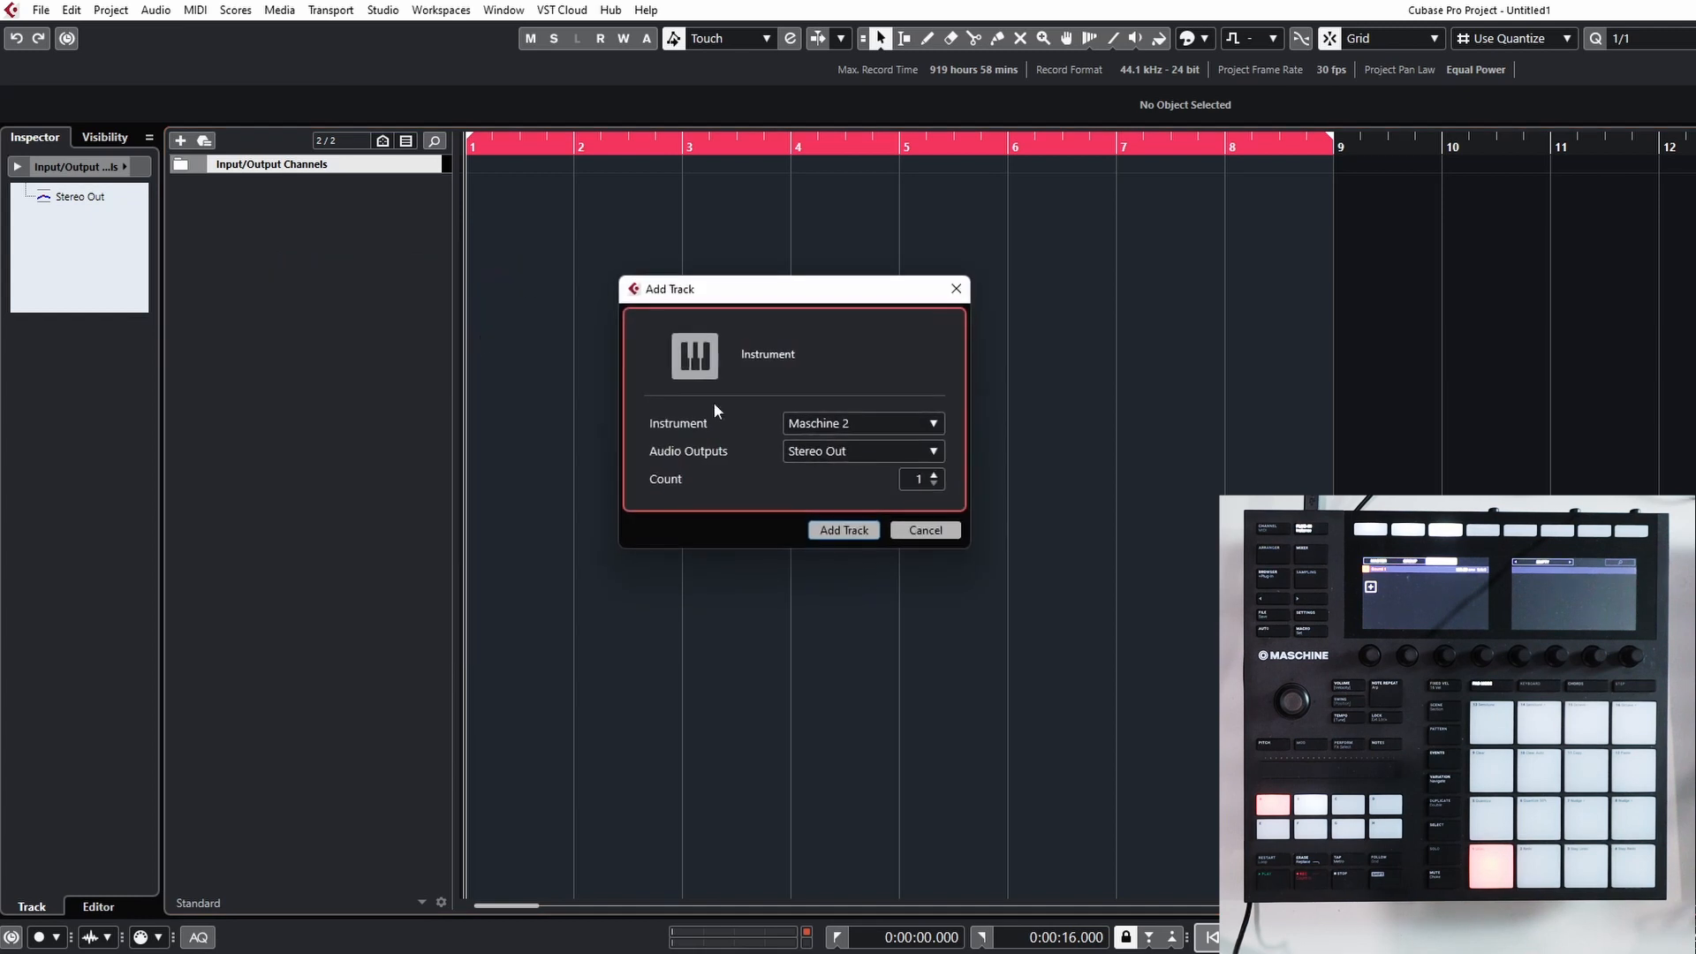
{"action": "left_click", "coordinate": [841, 531]}
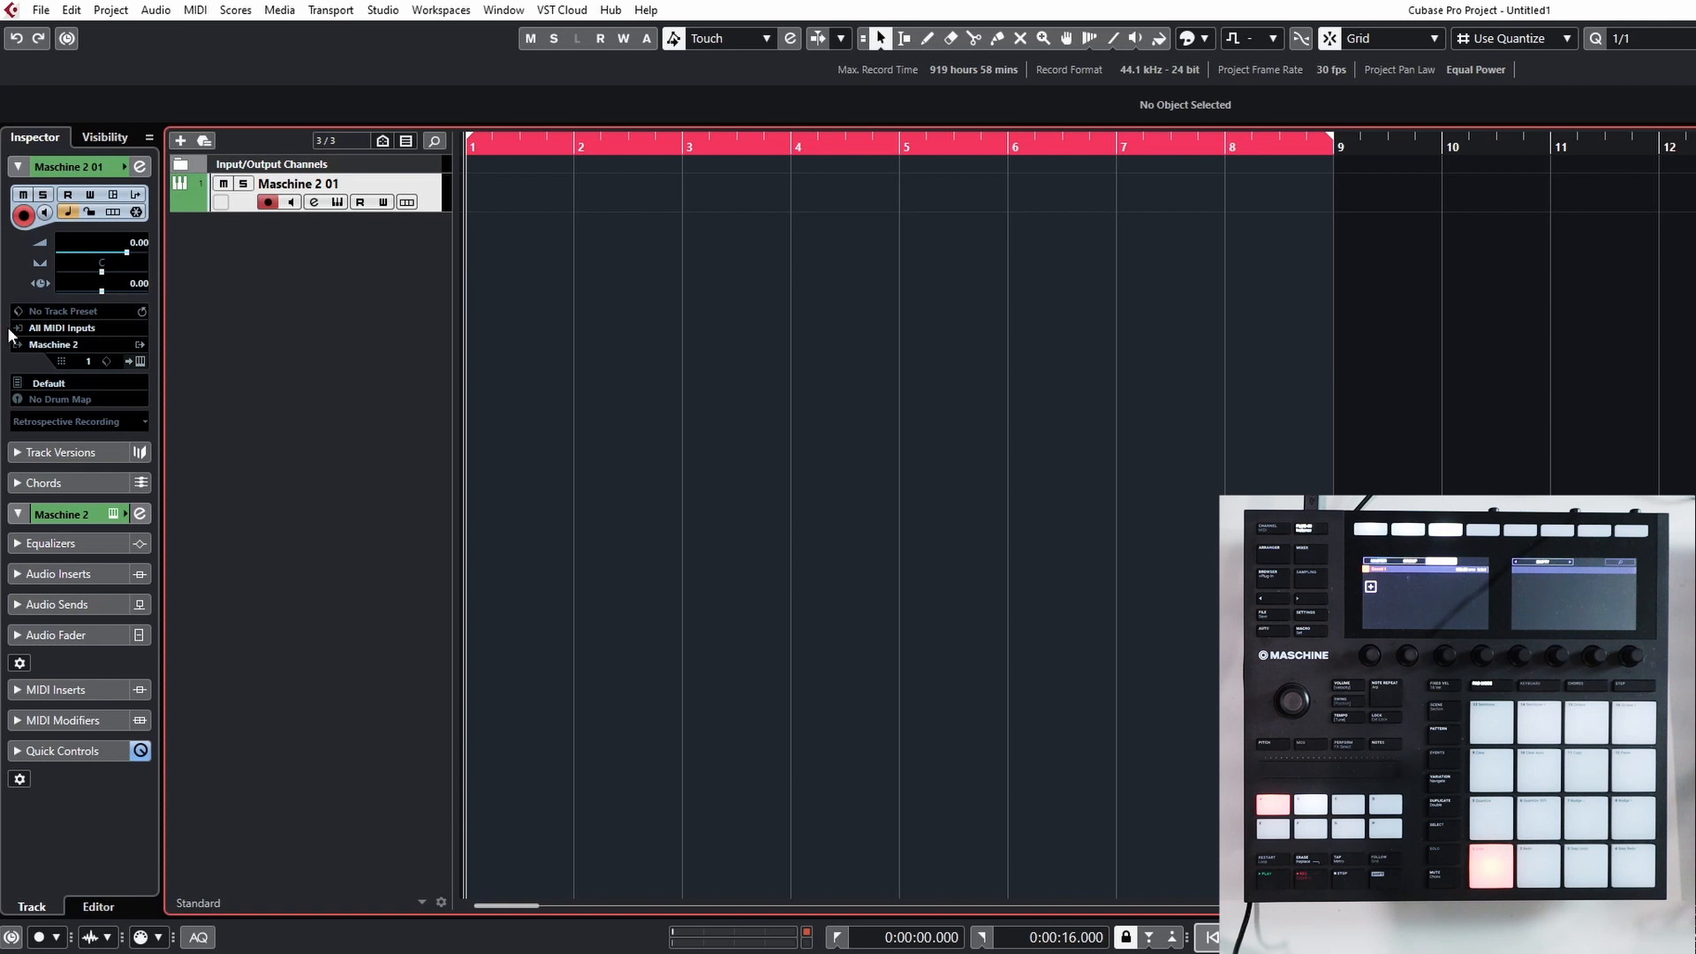
Load the track preset "Maschine 2 - Cubase Default Kit" onto the Maschine track.
{"action": "left_click", "coordinate": [50, 311]}
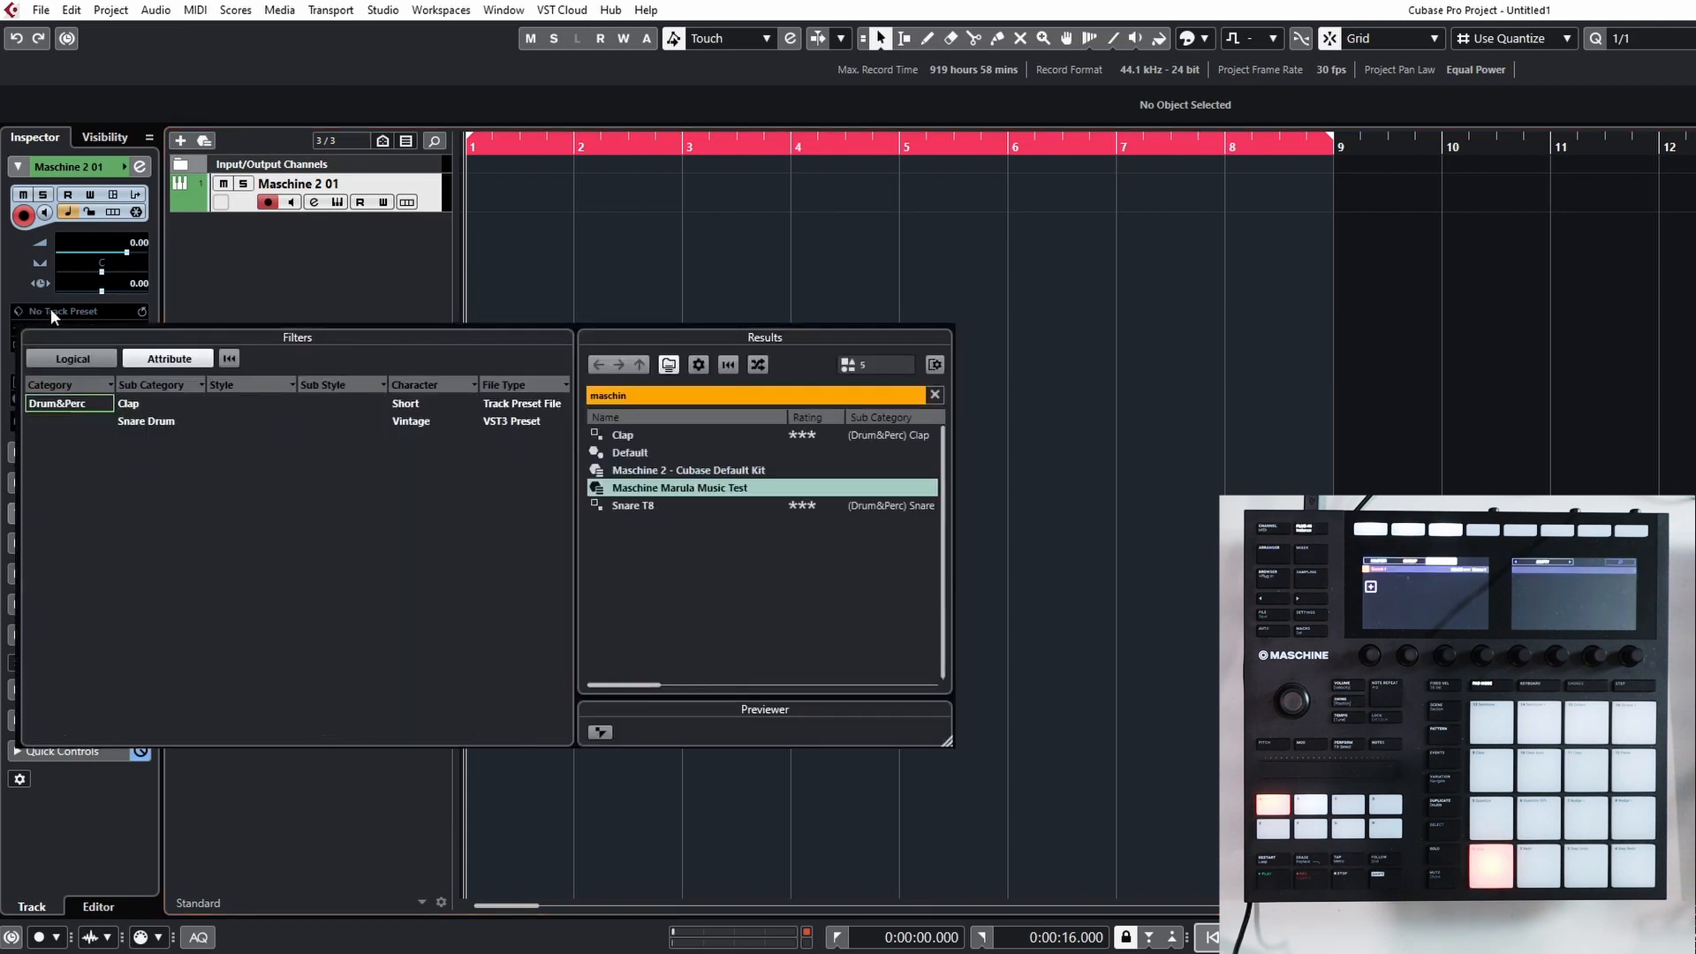
{"action": "left_click", "coordinate": [695, 473]}
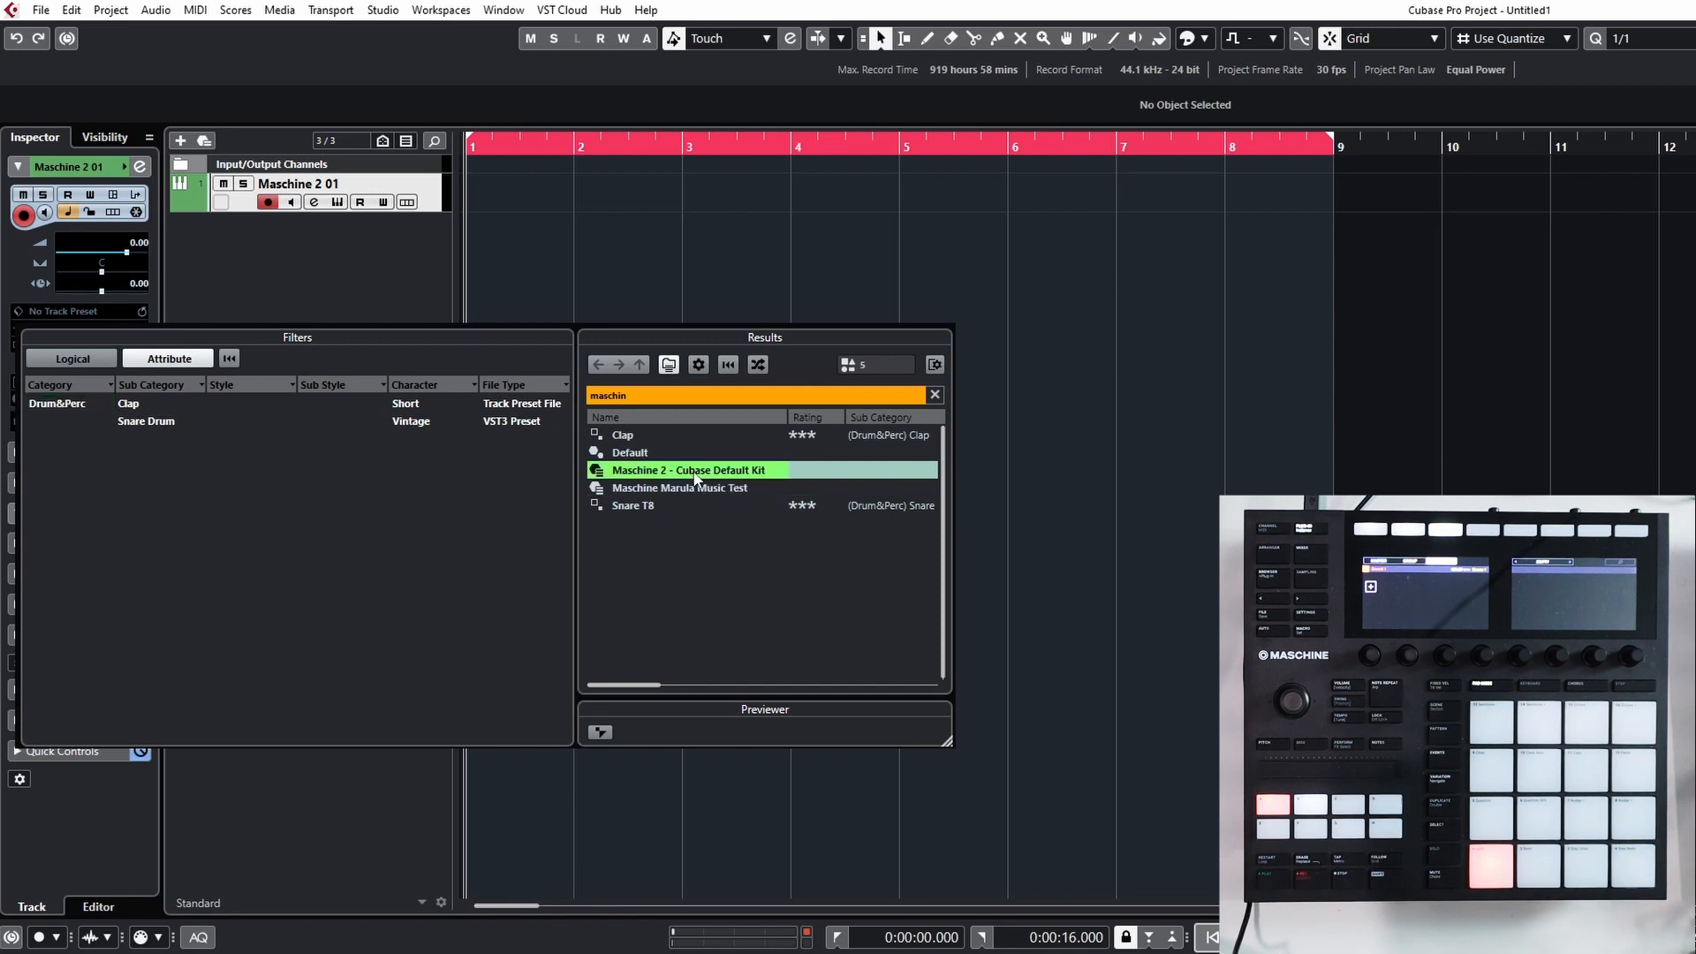
{"action": "double_click", "coordinate": [651, 475]}
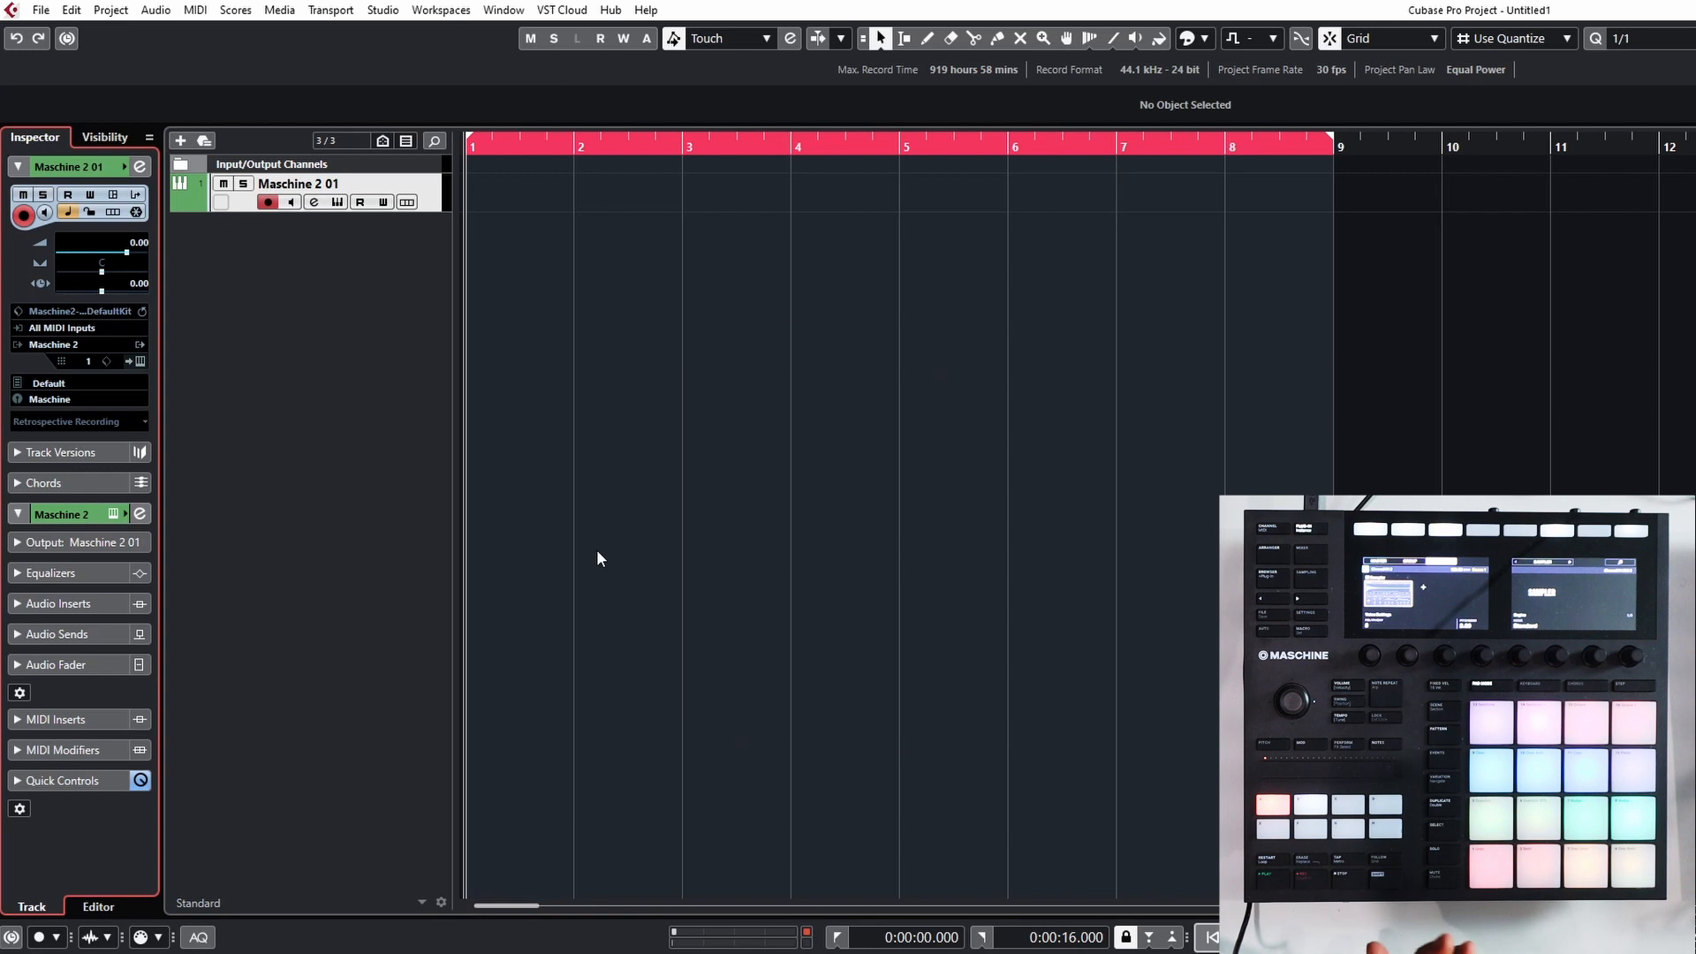
Examine the loaded kit in the Maschine 2 plug-in and its separate output channels in the MixConsole.
{"action": "left_click", "coordinate": [331, 197]}
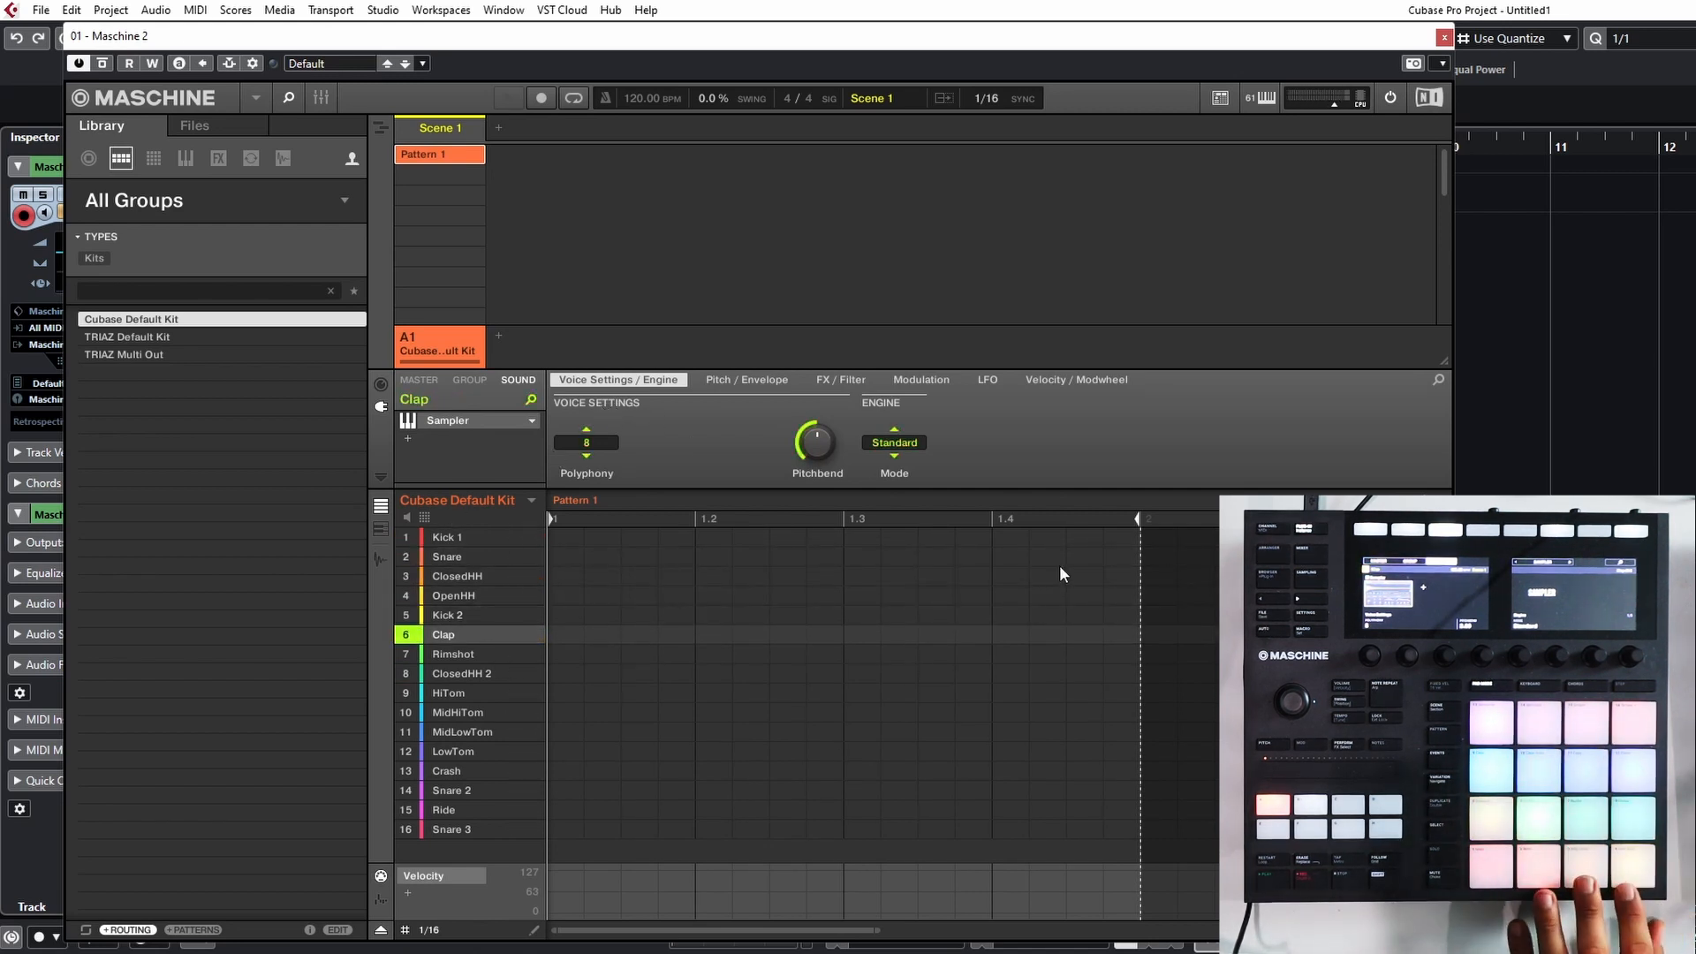
{"action": "left_click", "coordinate": [1444, 38]}
{"action": "key", "text": "alt+F3"}
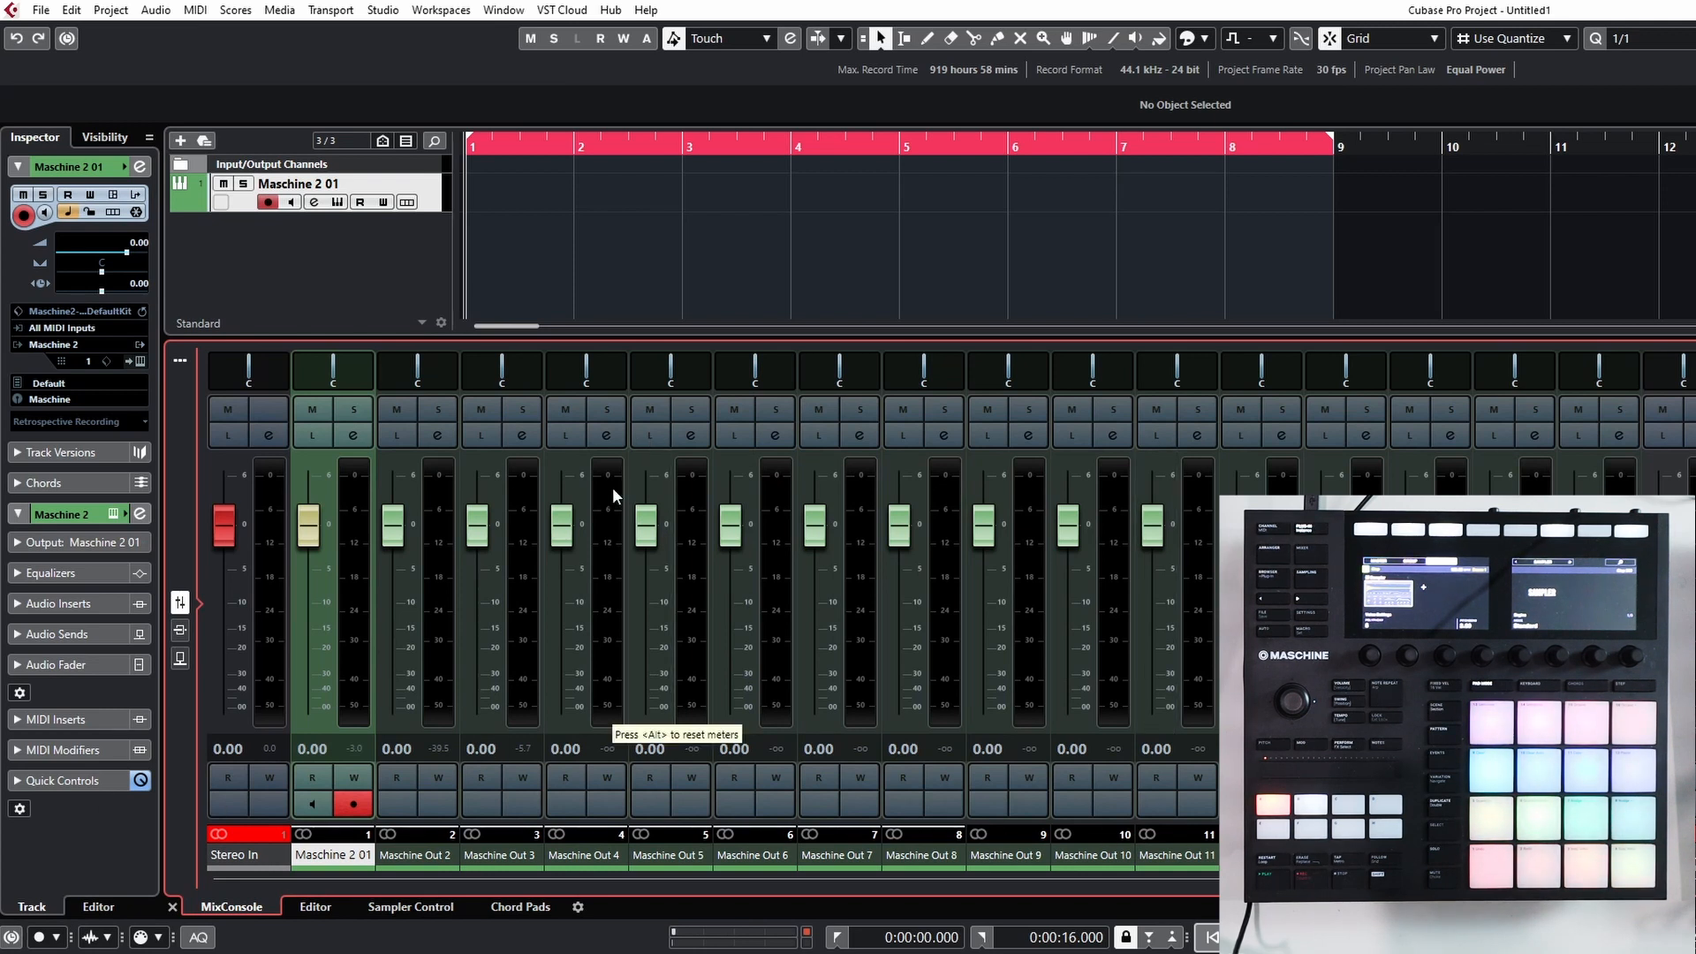
{"action": "key", "text": "ctrl+alt+e"}
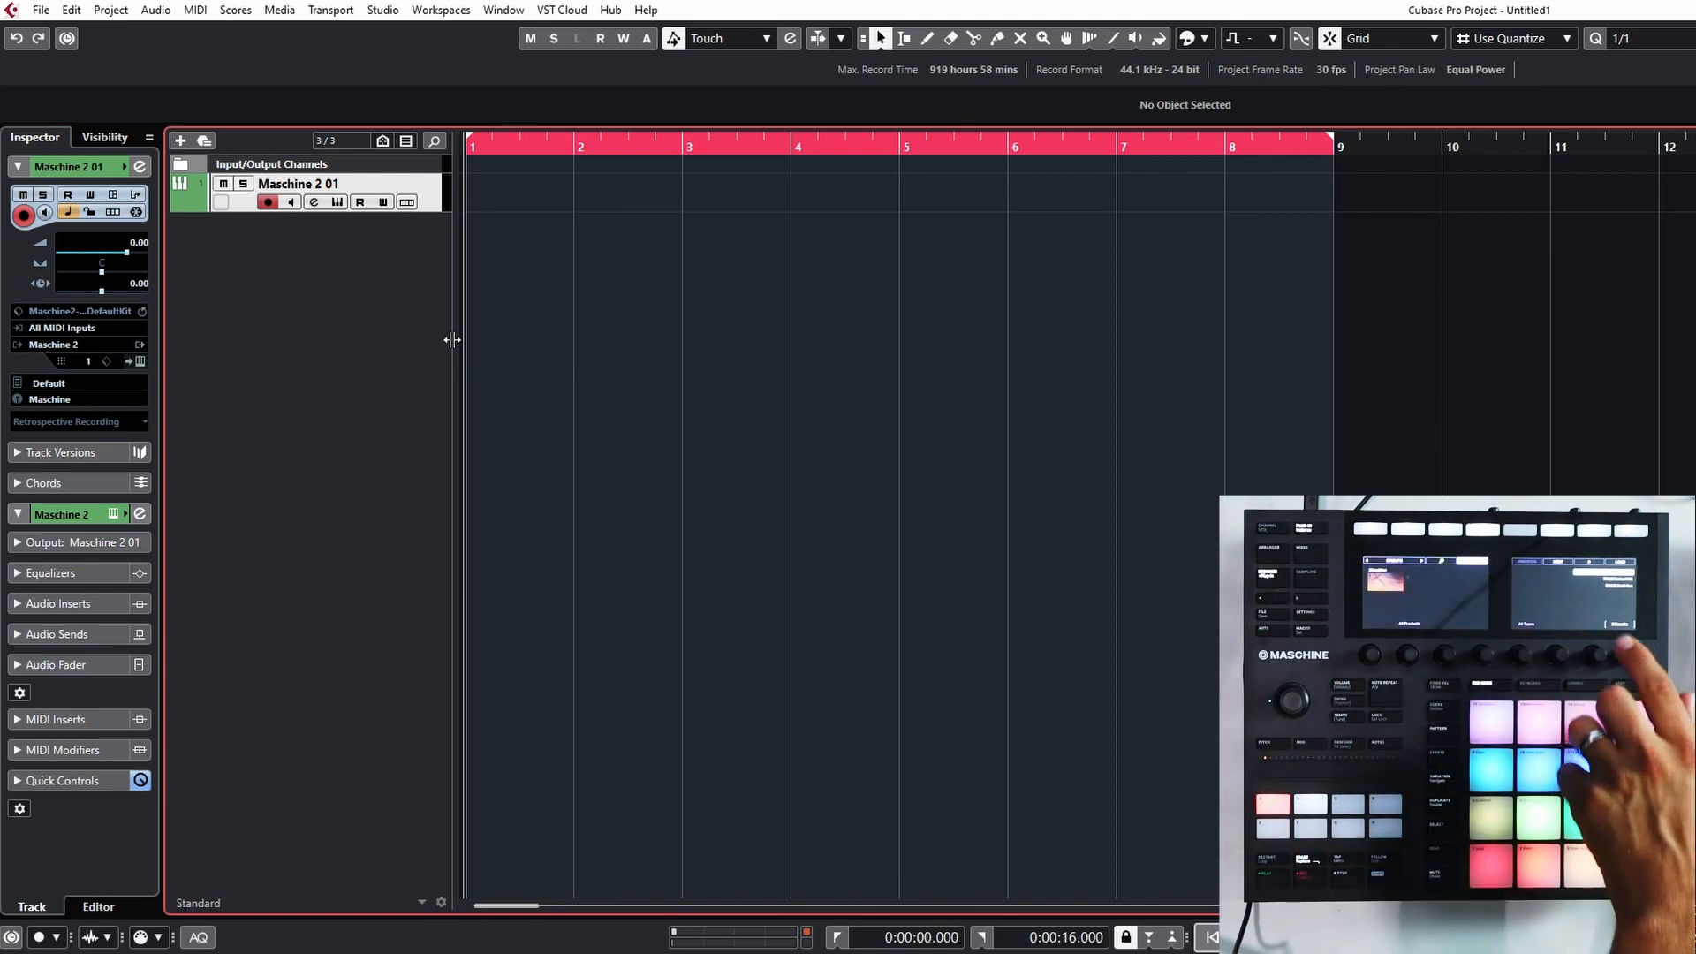
Check the kit's sound slots once more in the Maschine 2 plug-in window.
{"action": "left_click", "coordinate": [343, 203]}
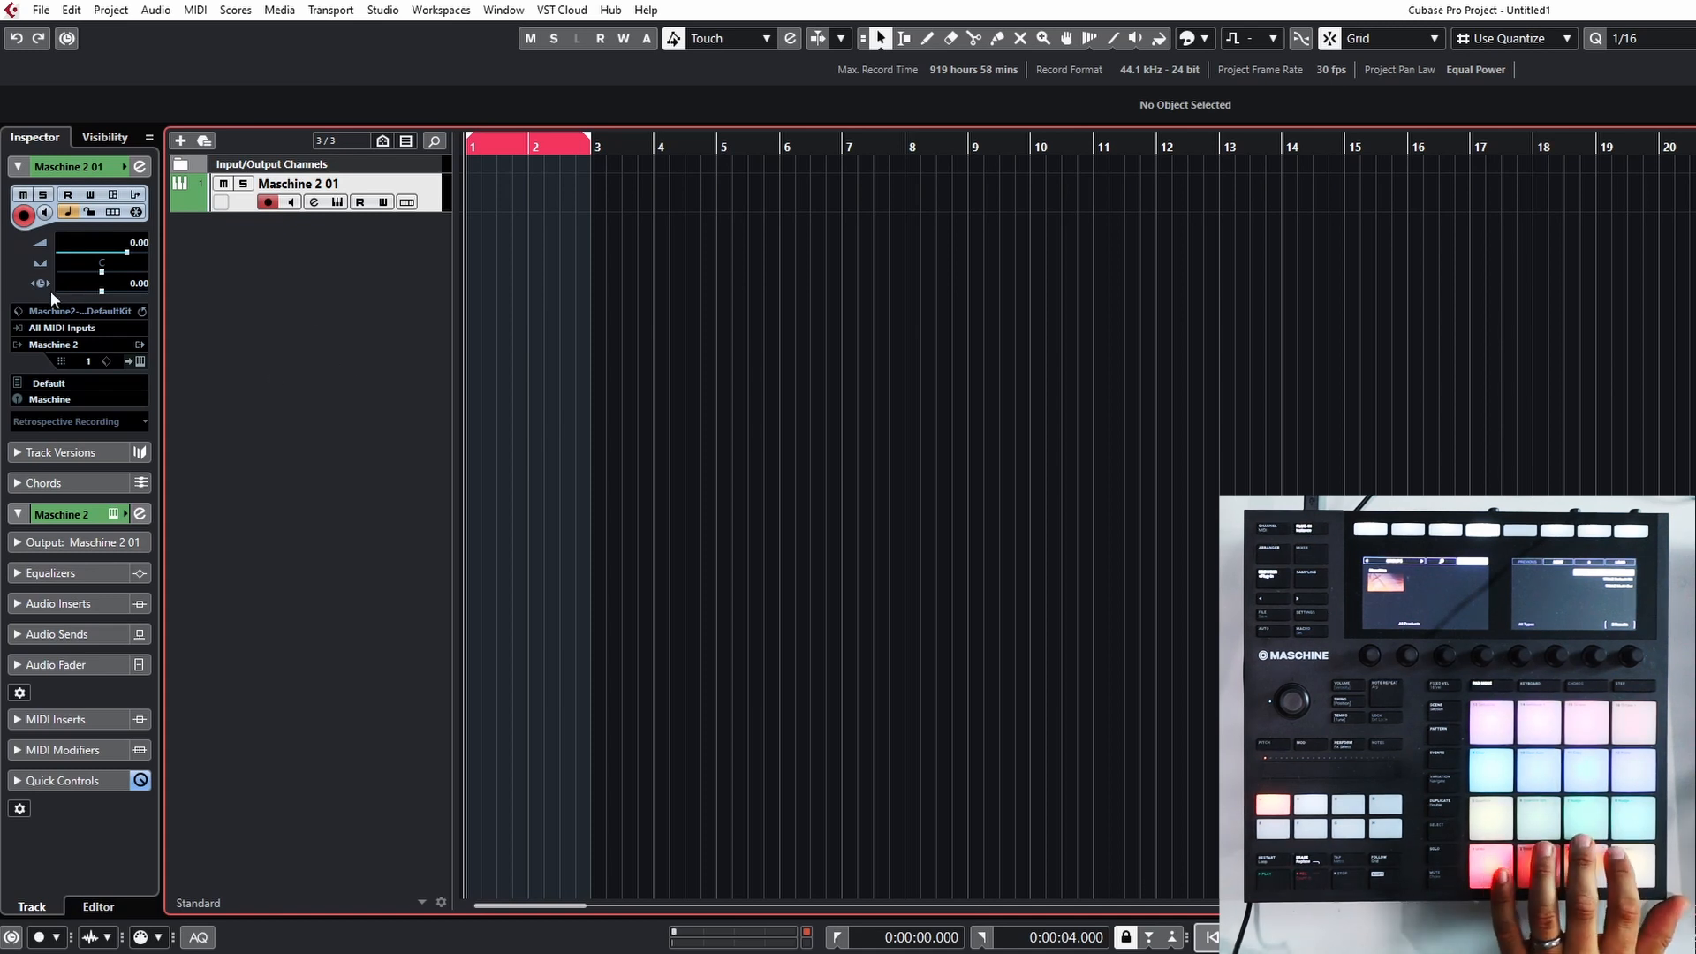
{"action": "left_click", "coordinate": [337, 202]}
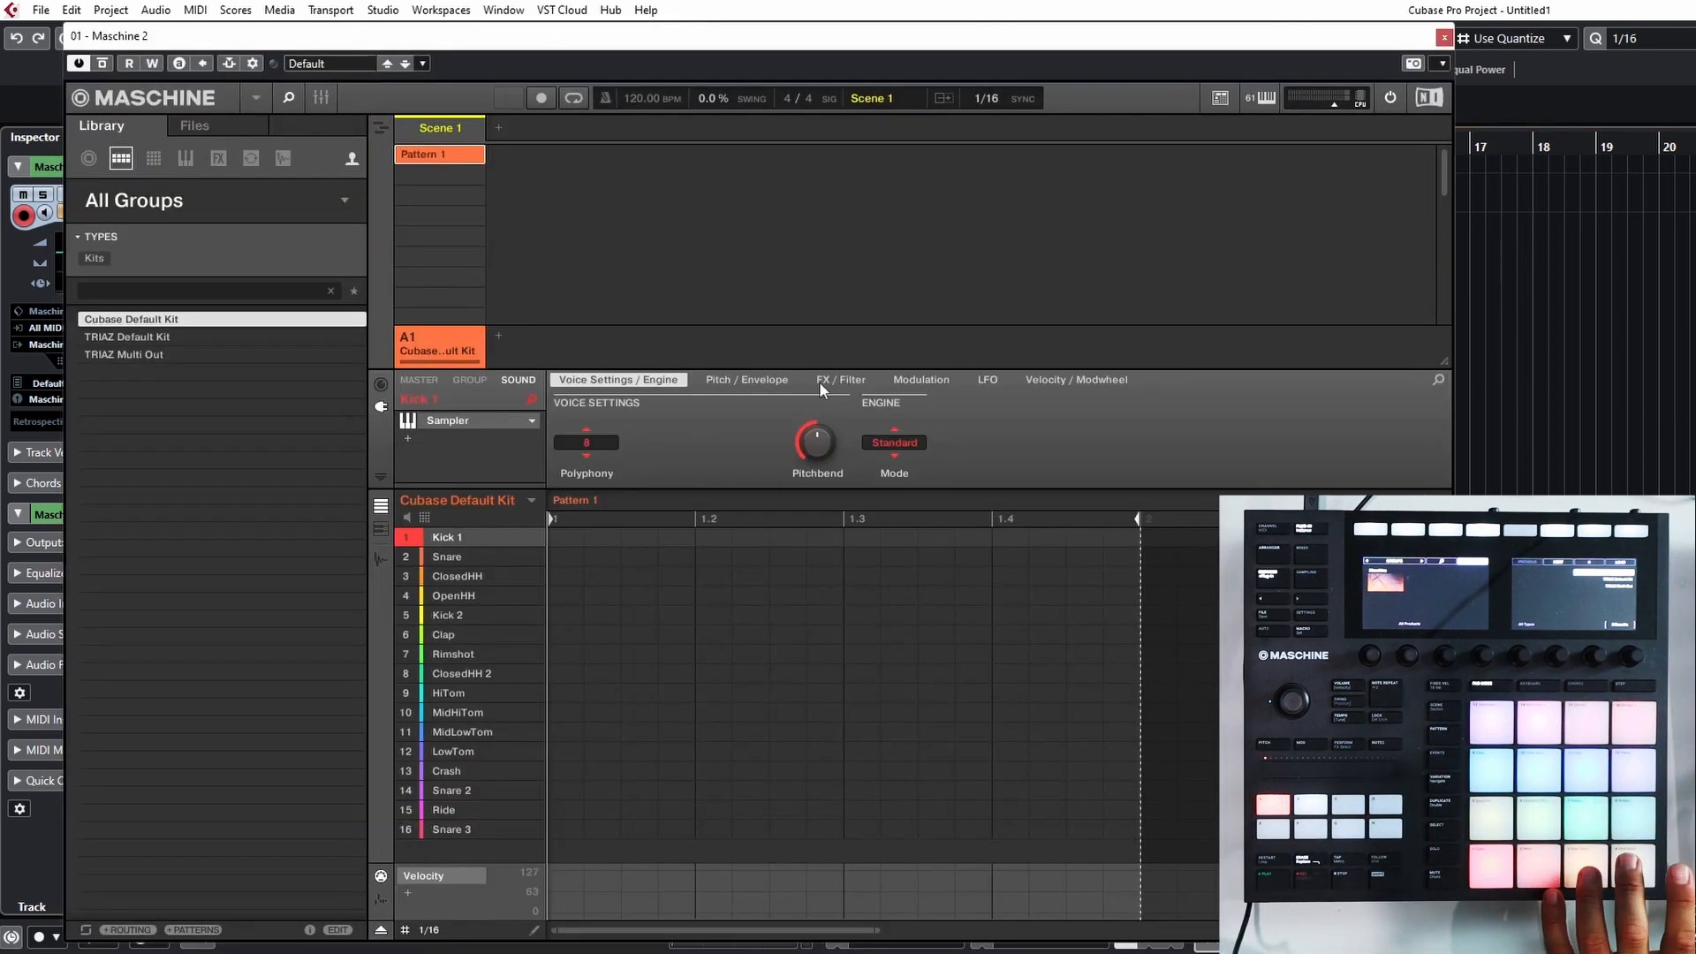
{"action": "left_click", "coordinate": [1444, 38]}
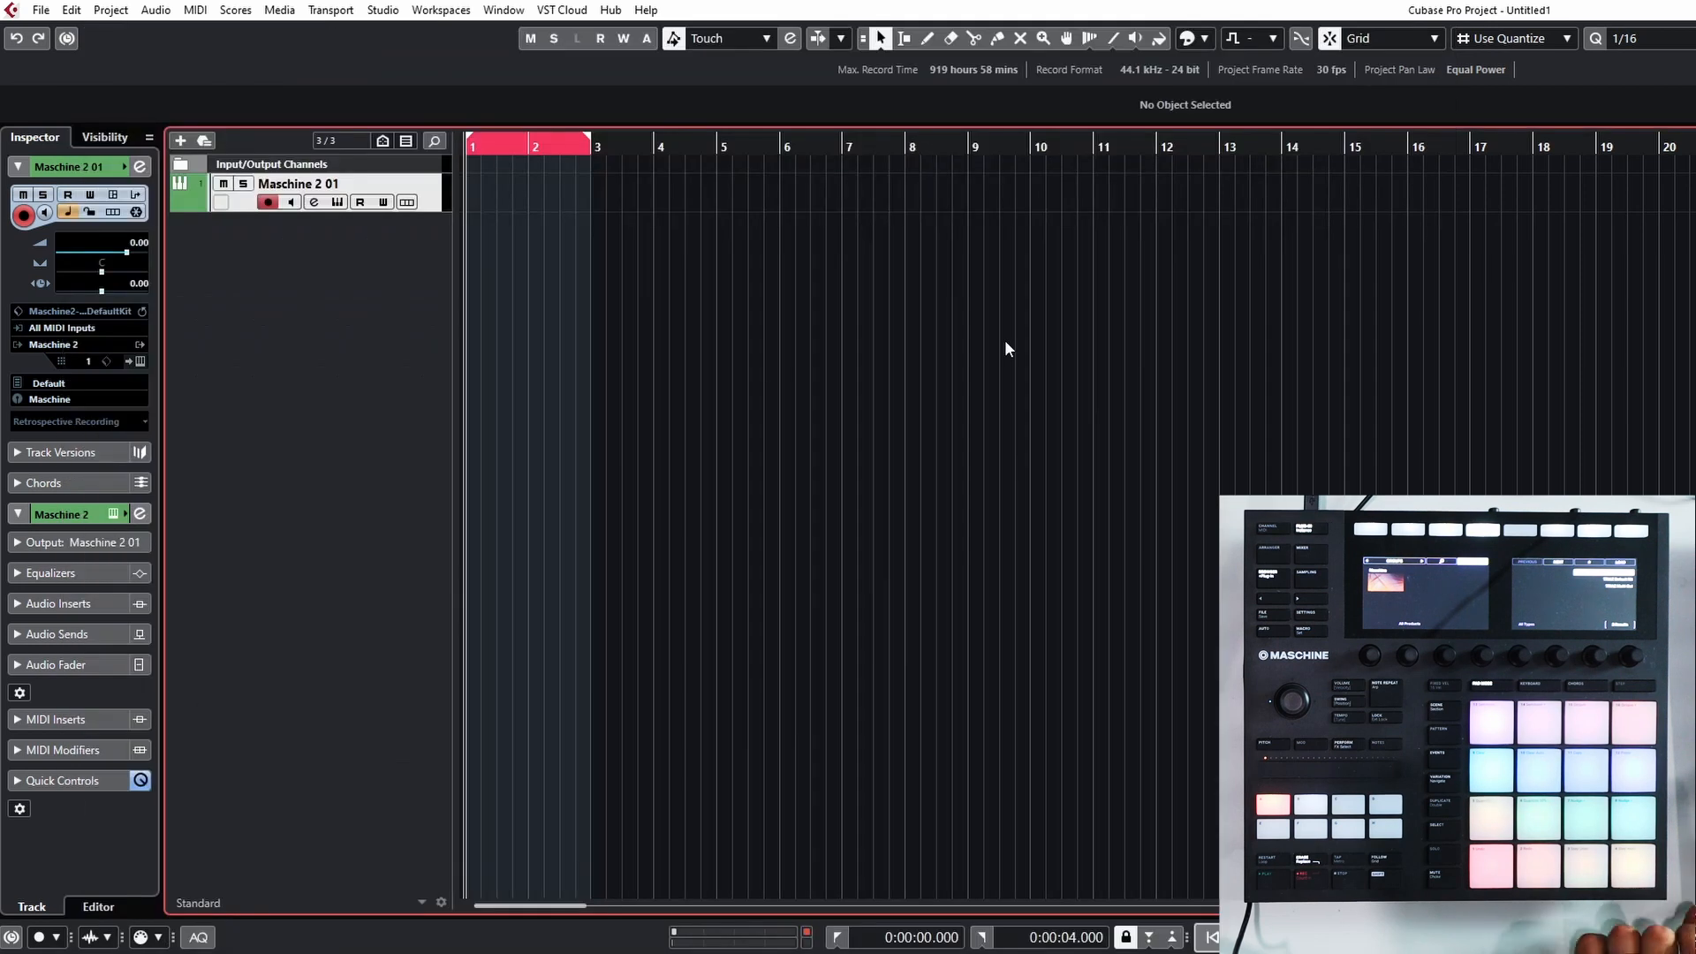
Review the pad-to-note assignments of the Maschine drum map in Drum Map Setup.
{"action": "left_click", "coordinate": [91, 408]}
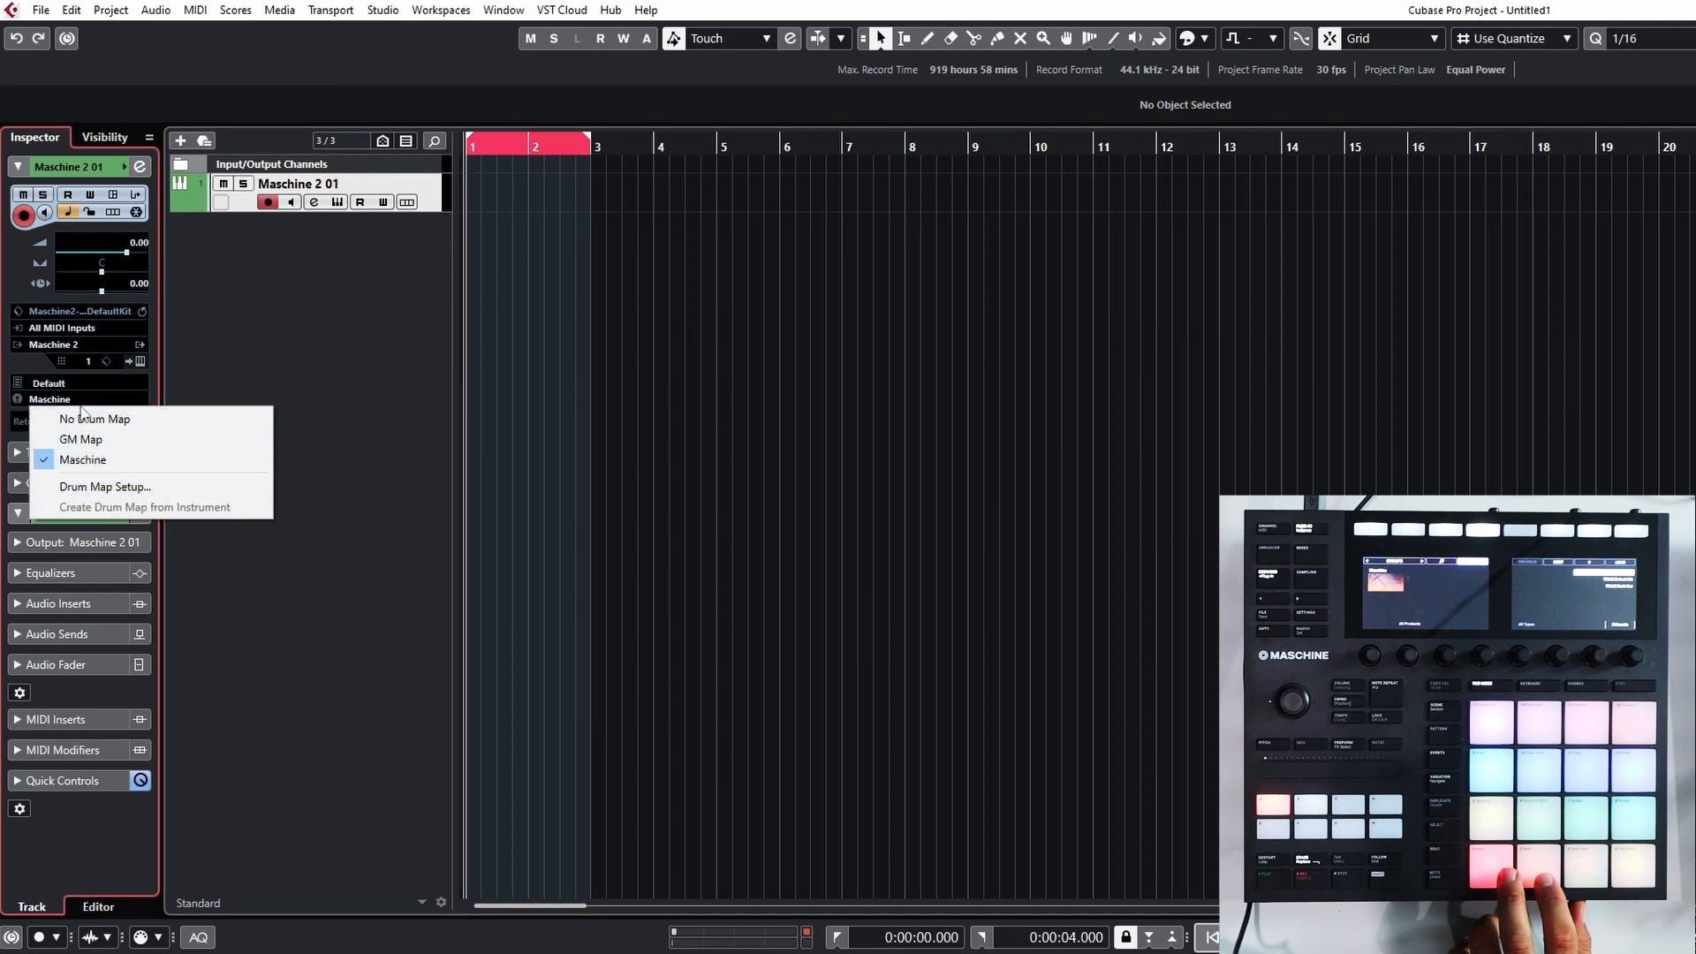
{"action": "left_click", "coordinate": [102, 487]}
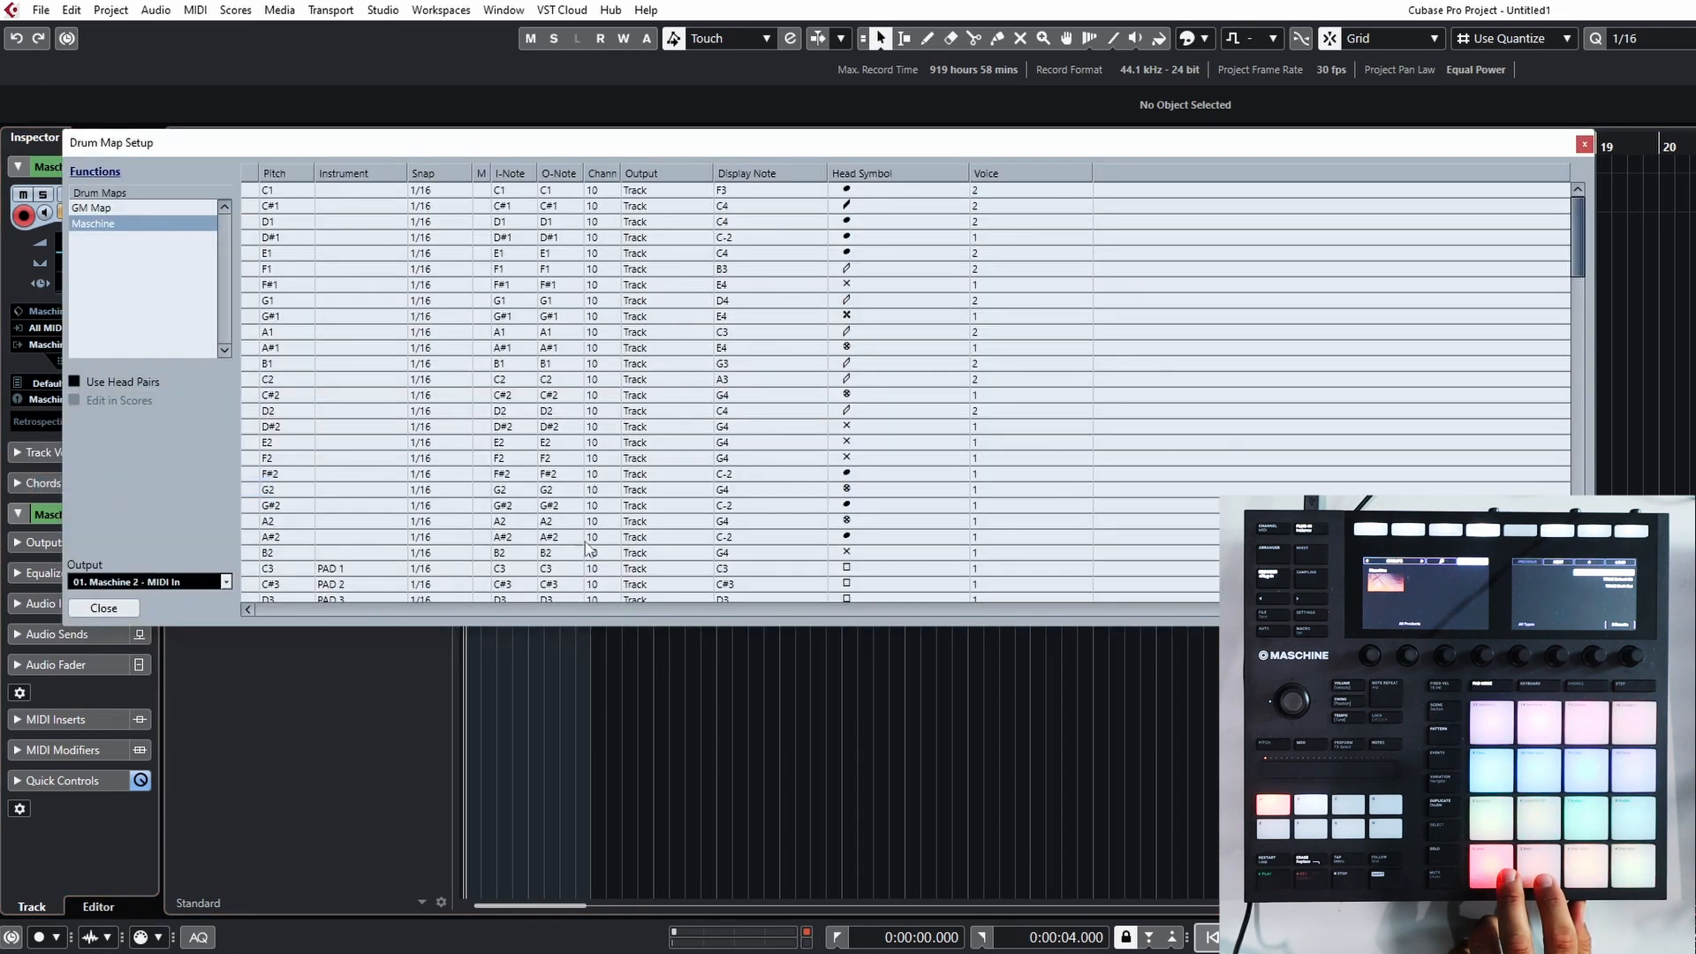
{"action": "scroll", "coordinate": [587, 547], "scroll_direction": "down", "scroll_amount": 5}
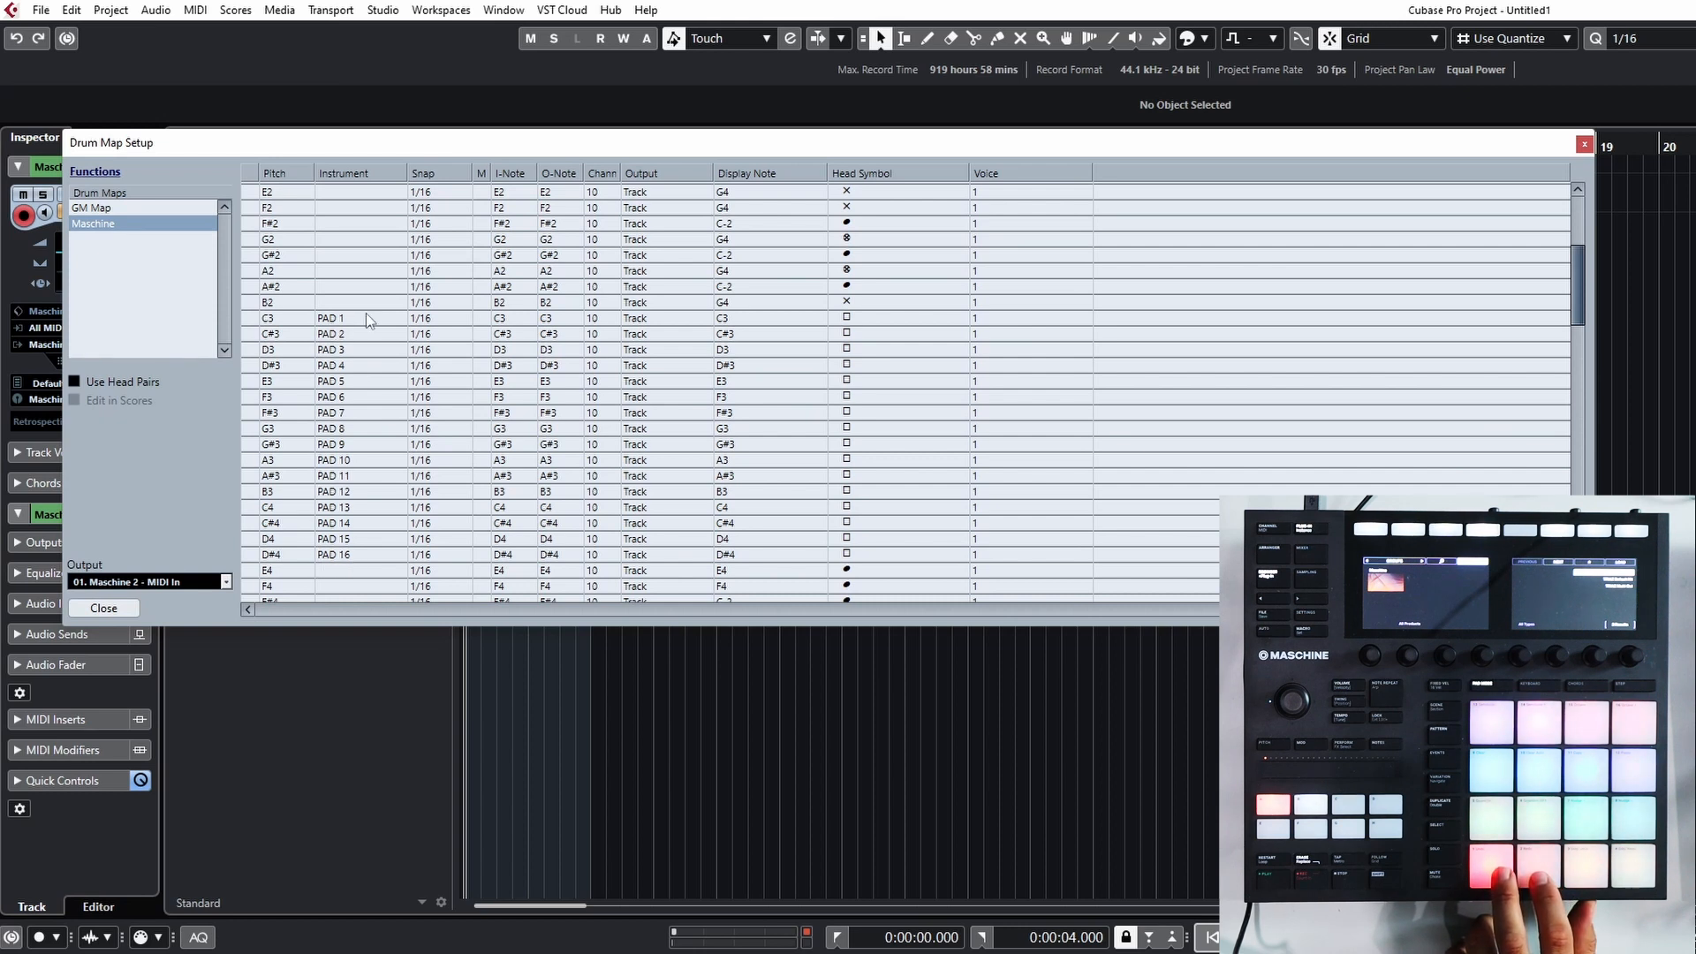
{"action": "left_click", "coordinate": [1584, 143]}
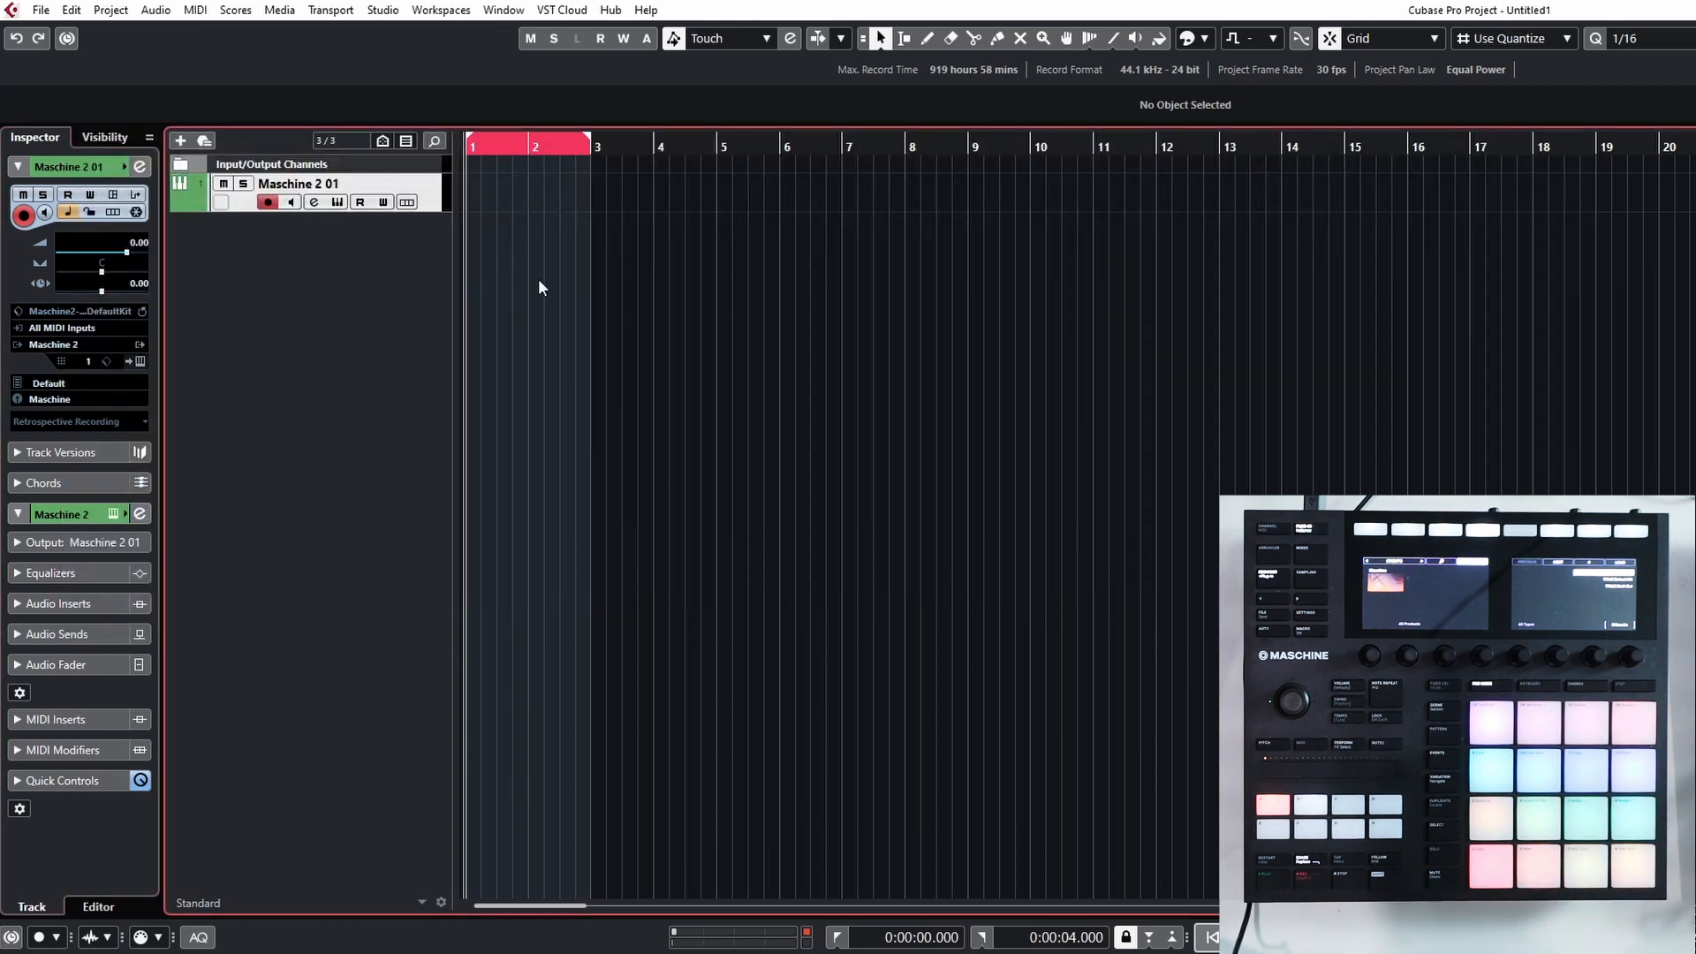
Create an empty two-bar part on the Maschine track and open it in the Drum Editor at the pad rows.
{"action": "double_click", "coordinate": [530, 195]}
{"action": "double_click", "coordinate": [490, 195]}
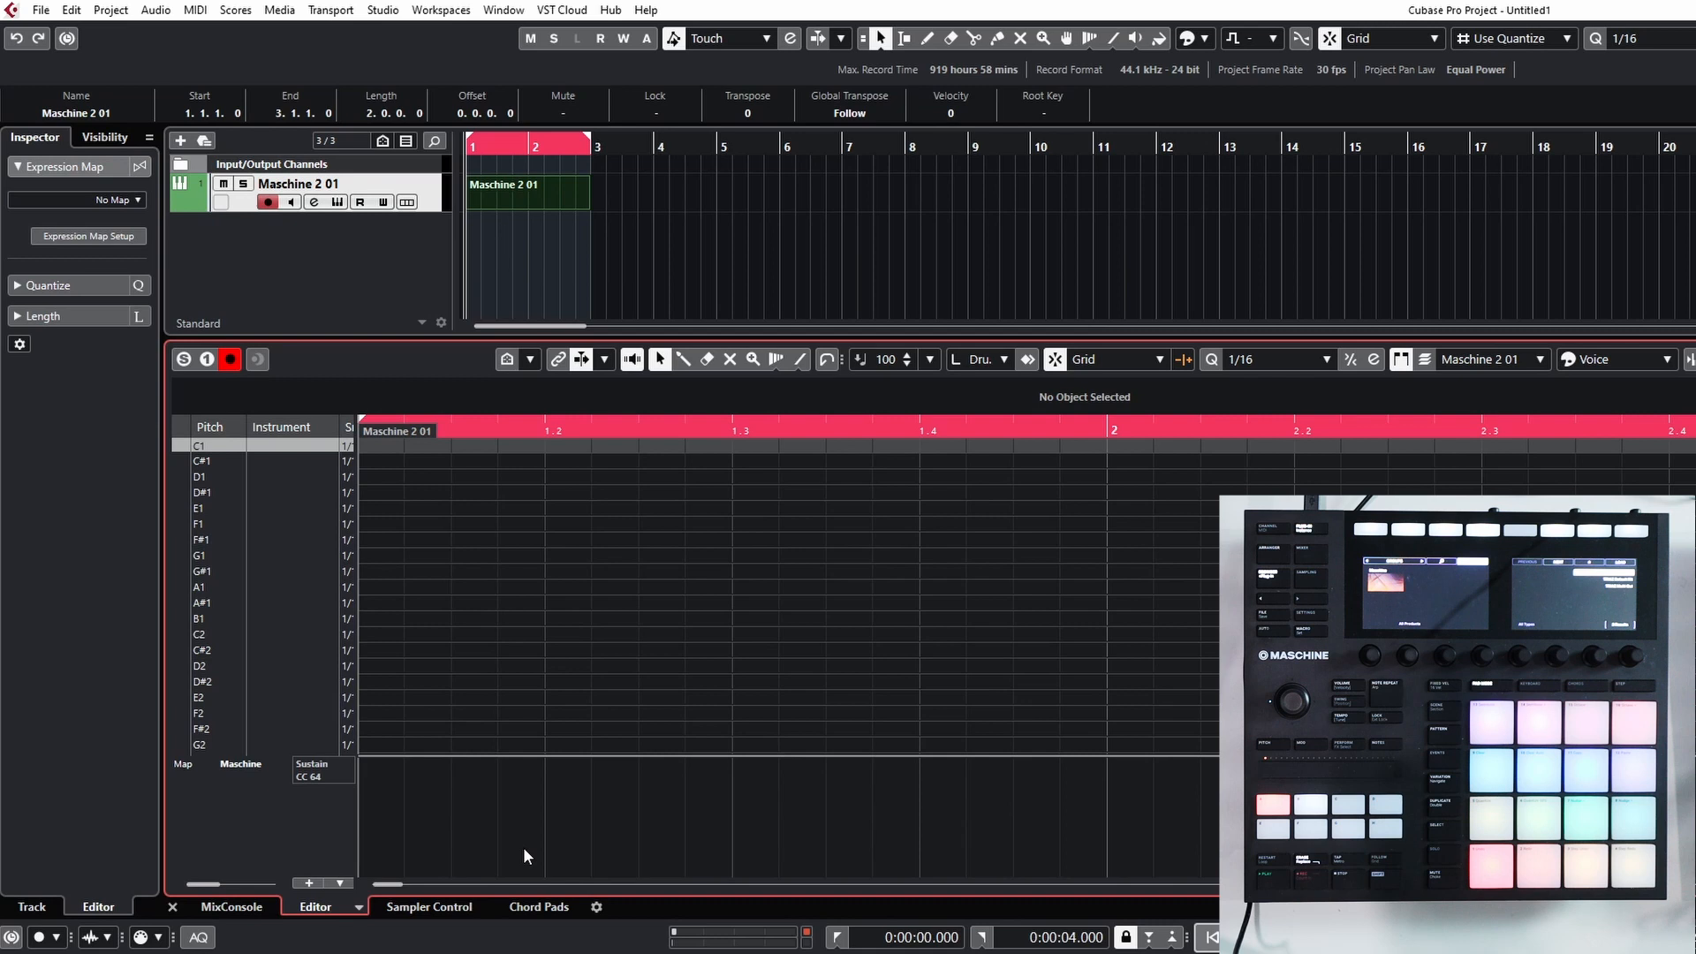
{"action": "scroll", "coordinate": [421, 634], "scroll_direction": "down", "scroll_amount": 5}
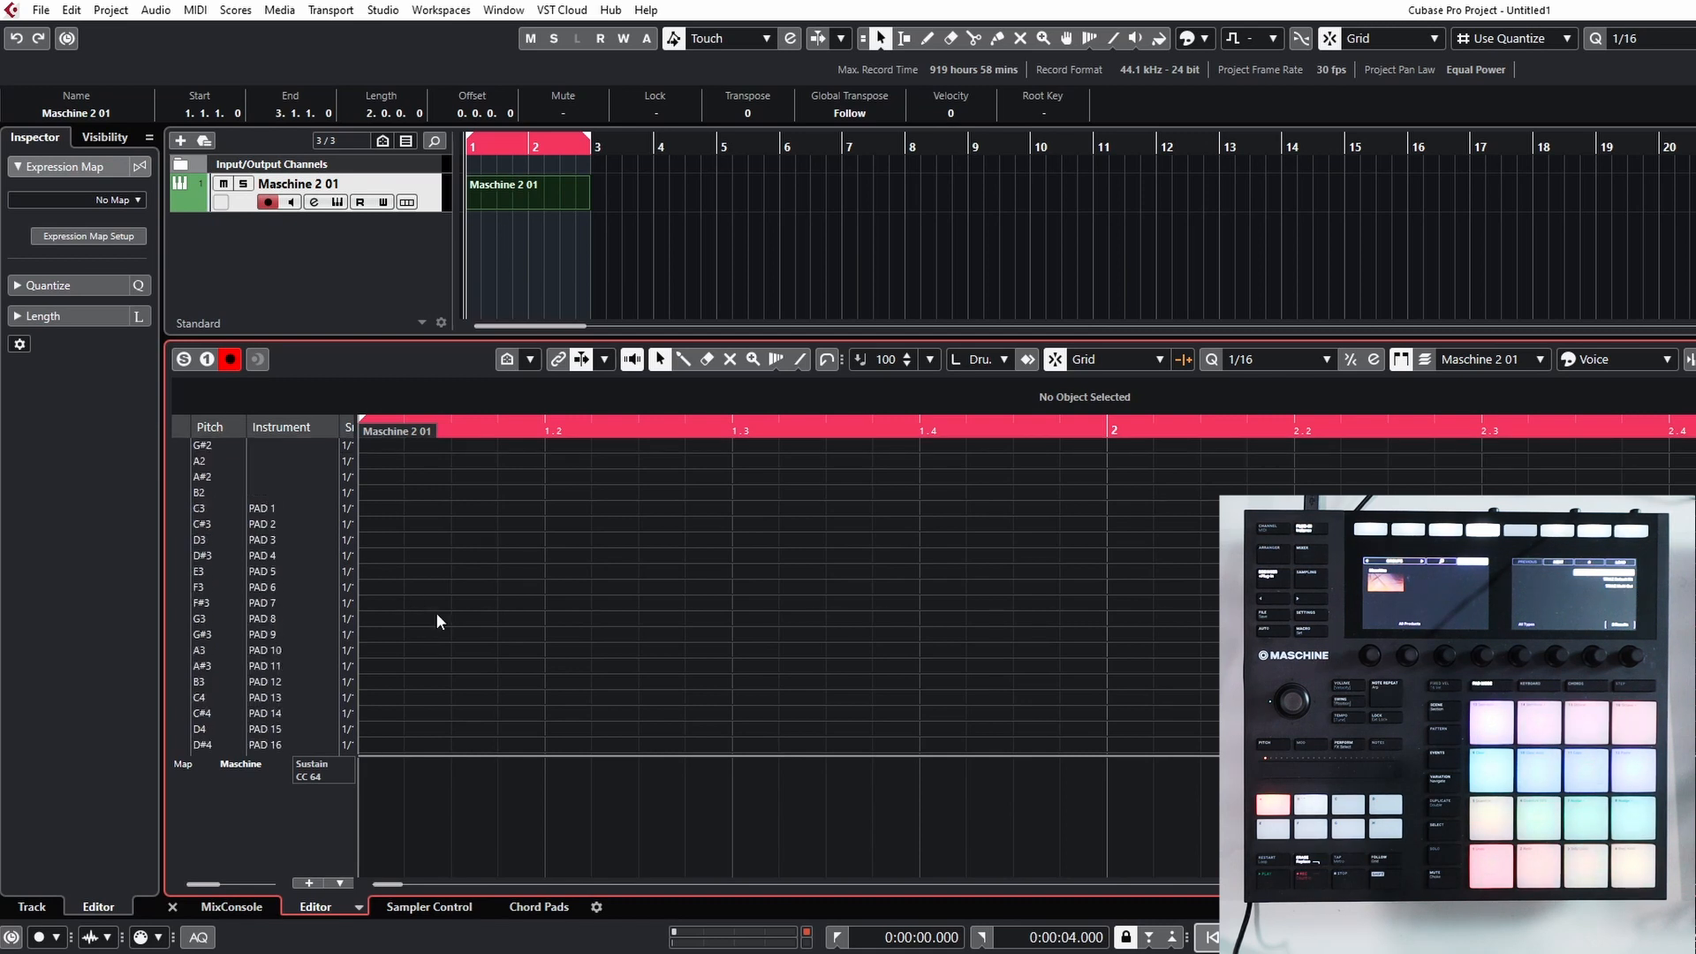
Draw a first-bar drum pattern with kick hits on PAD 1 and snare hits on PAD 2 at beats 2 and 4.
{"action": "left_click", "coordinate": [685, 358]}
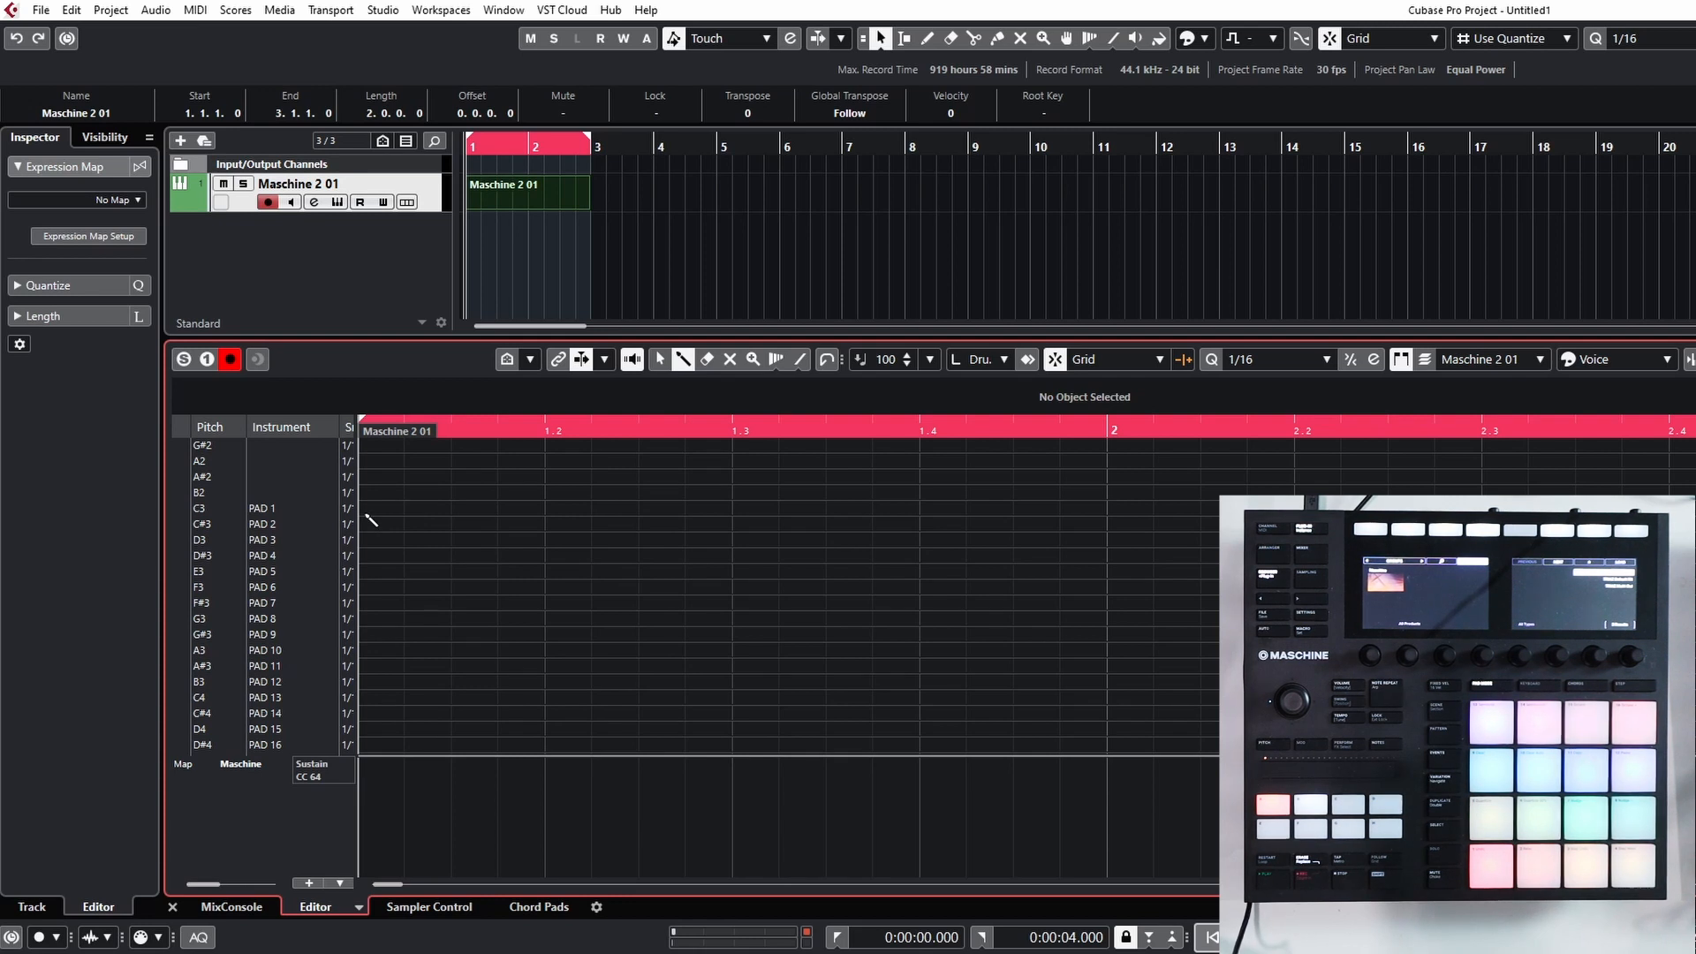
{"action": "left_click", "coordinate": [452, 508]}
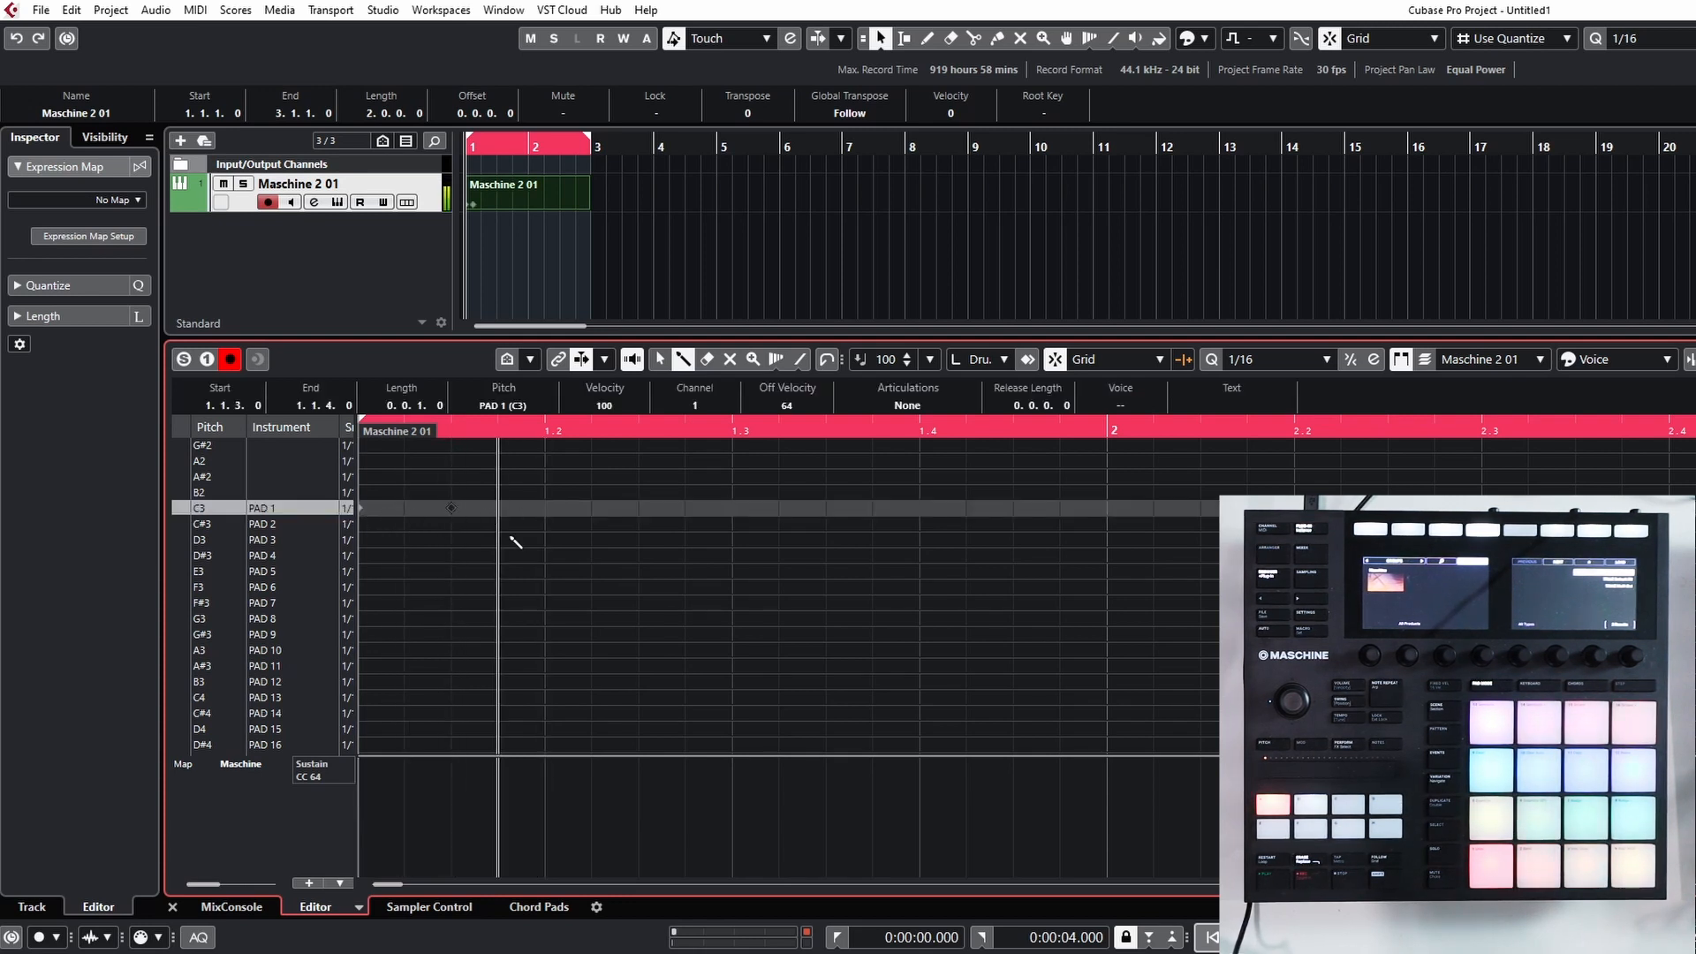
{"action": "left_click", "coordinate": [592, 508]}
{"action": "left_click", "coordinate": [684, 509]}
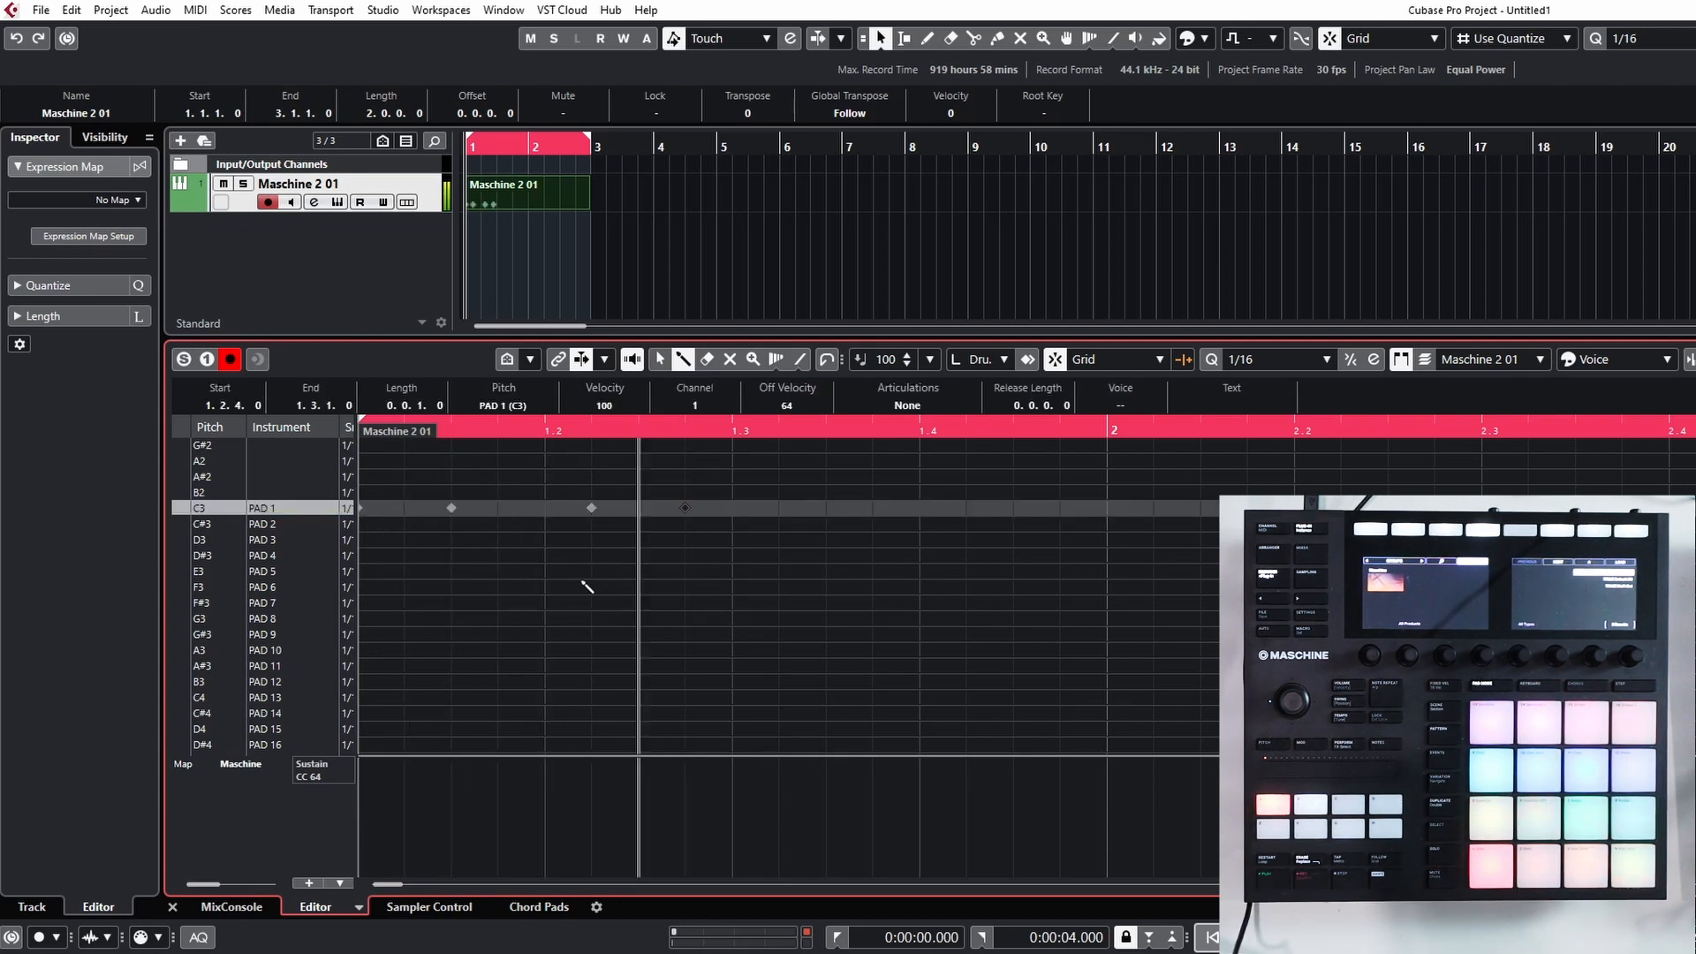
{"action": "left_click", "coordinate": [547, 523]}
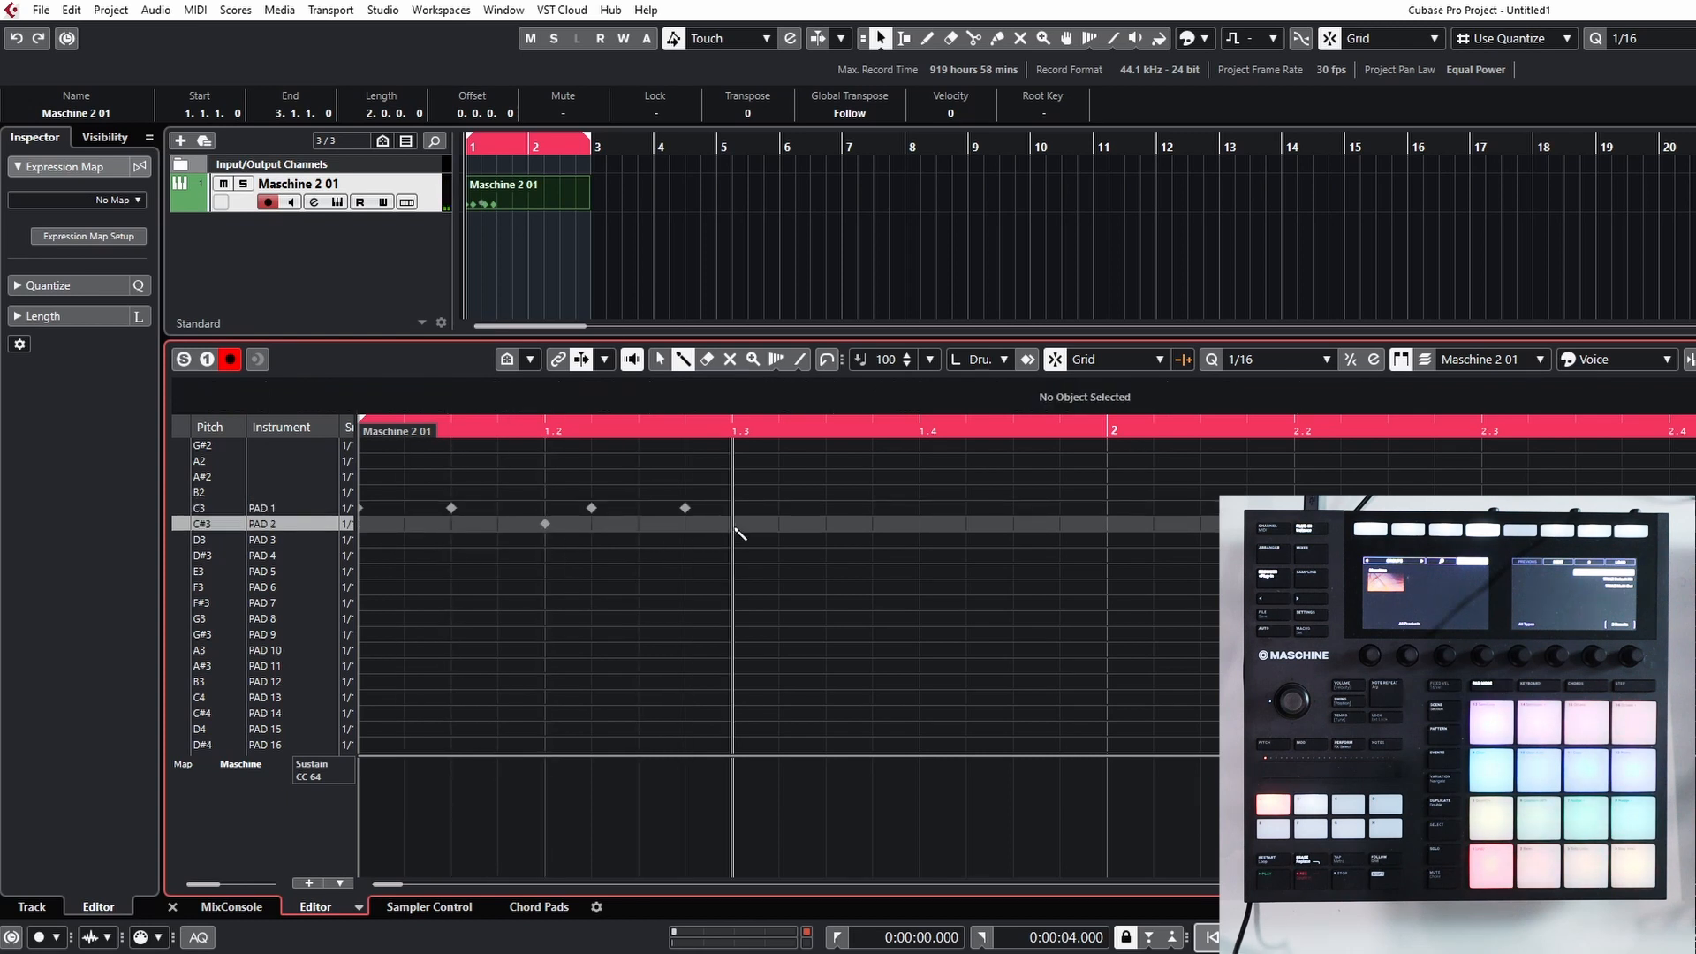
{"action": "left_click", "coordinate": [921, 524]}
{"action": "left_click", "coordinate": [824, 508]}
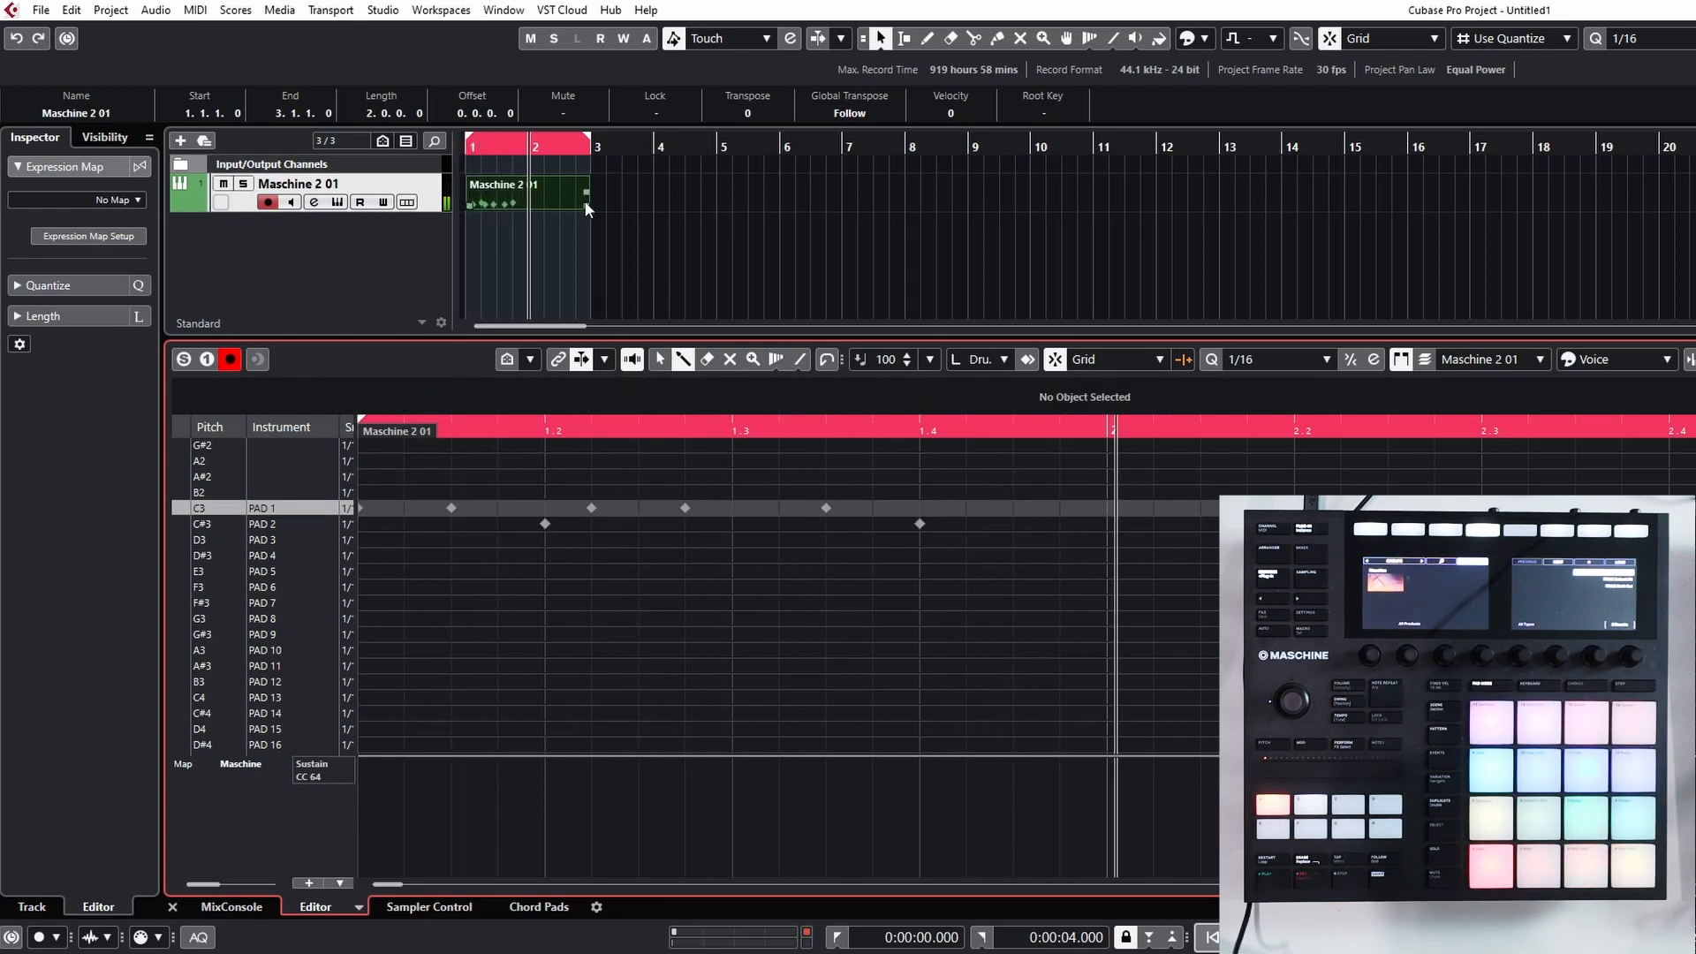
Shorten the drawn part to one bar and delete it from the Maschine track.
{"action": "left_click_drag", "start_coordinate": [587, 205], "coordinate": [532, 208]}
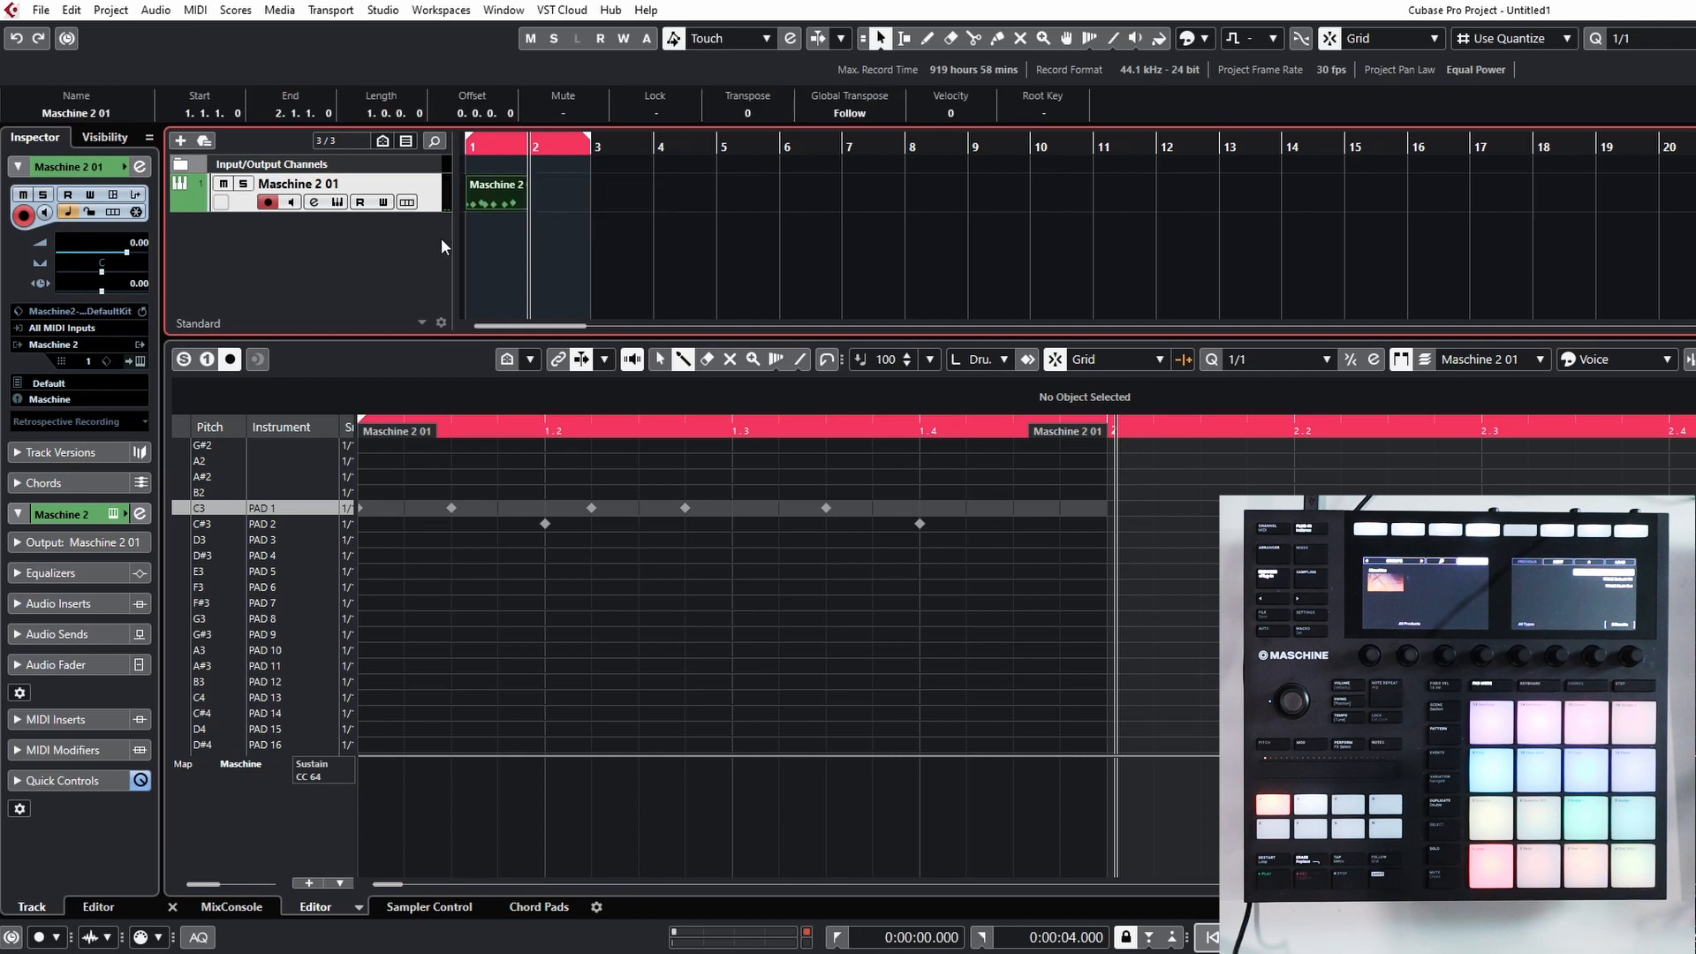
{"action": "key", "text": "Delete"}
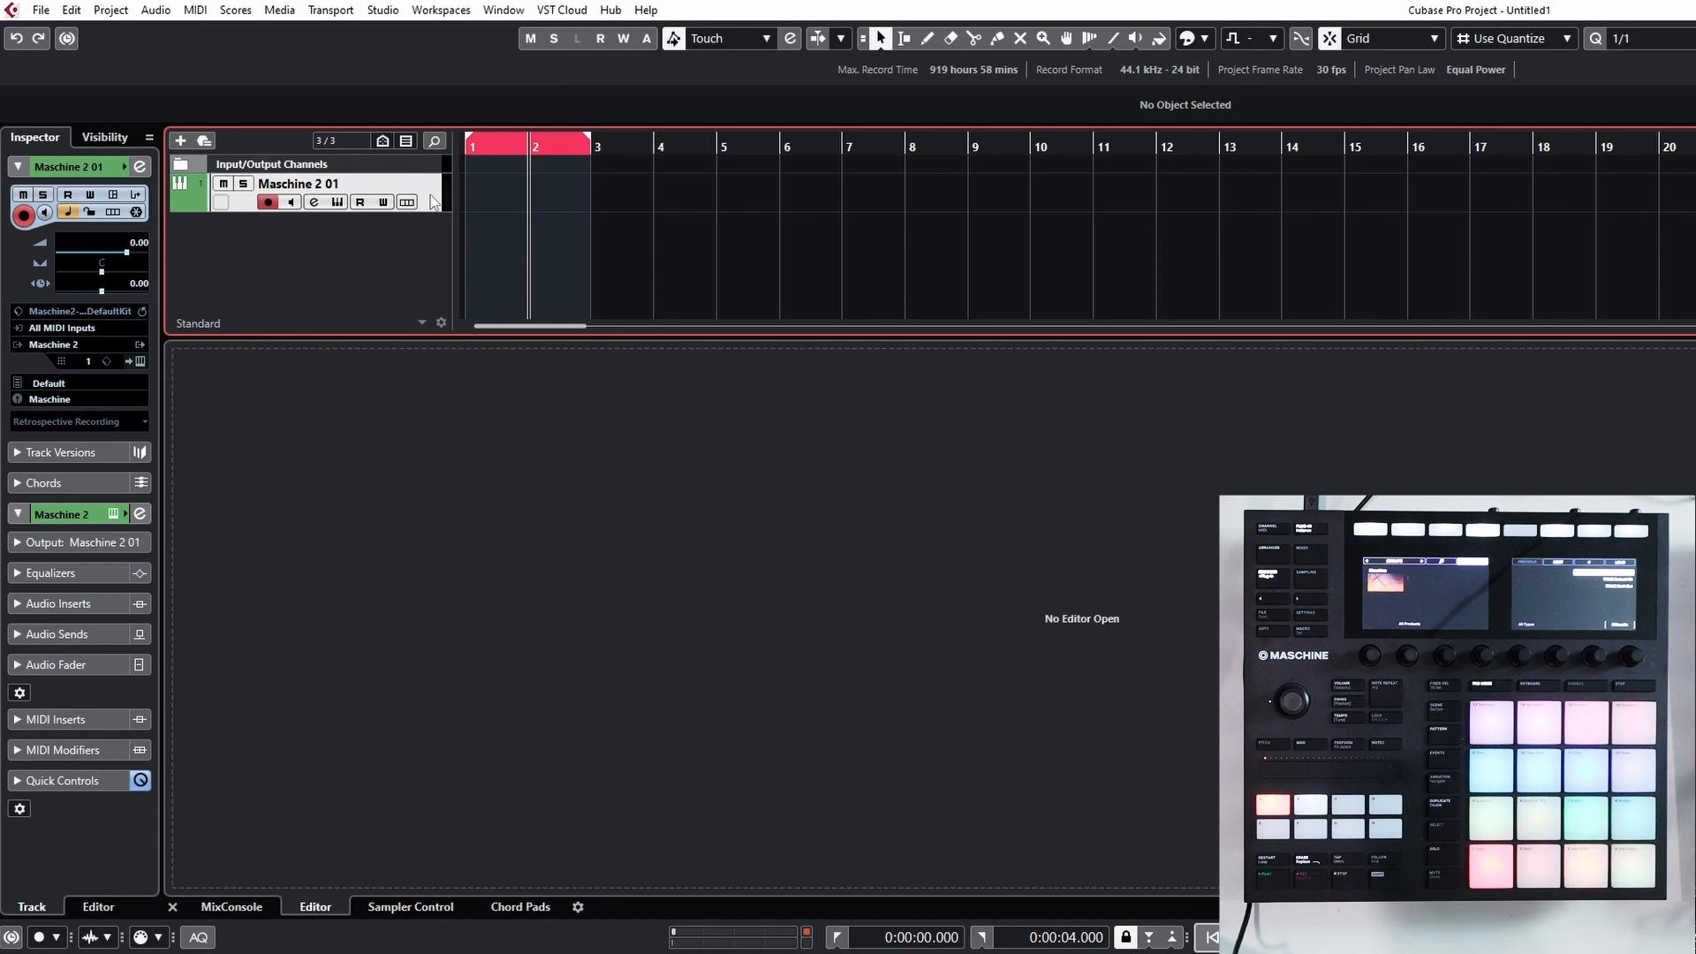
Set the track's MIDI input to "01. Maschine 2 - MIDI Out" and hide the empty editor area.
{"action": "left_click", "coordinate": [81, 329]}
{"action": "left_click", "coordinate": [115, 450]}
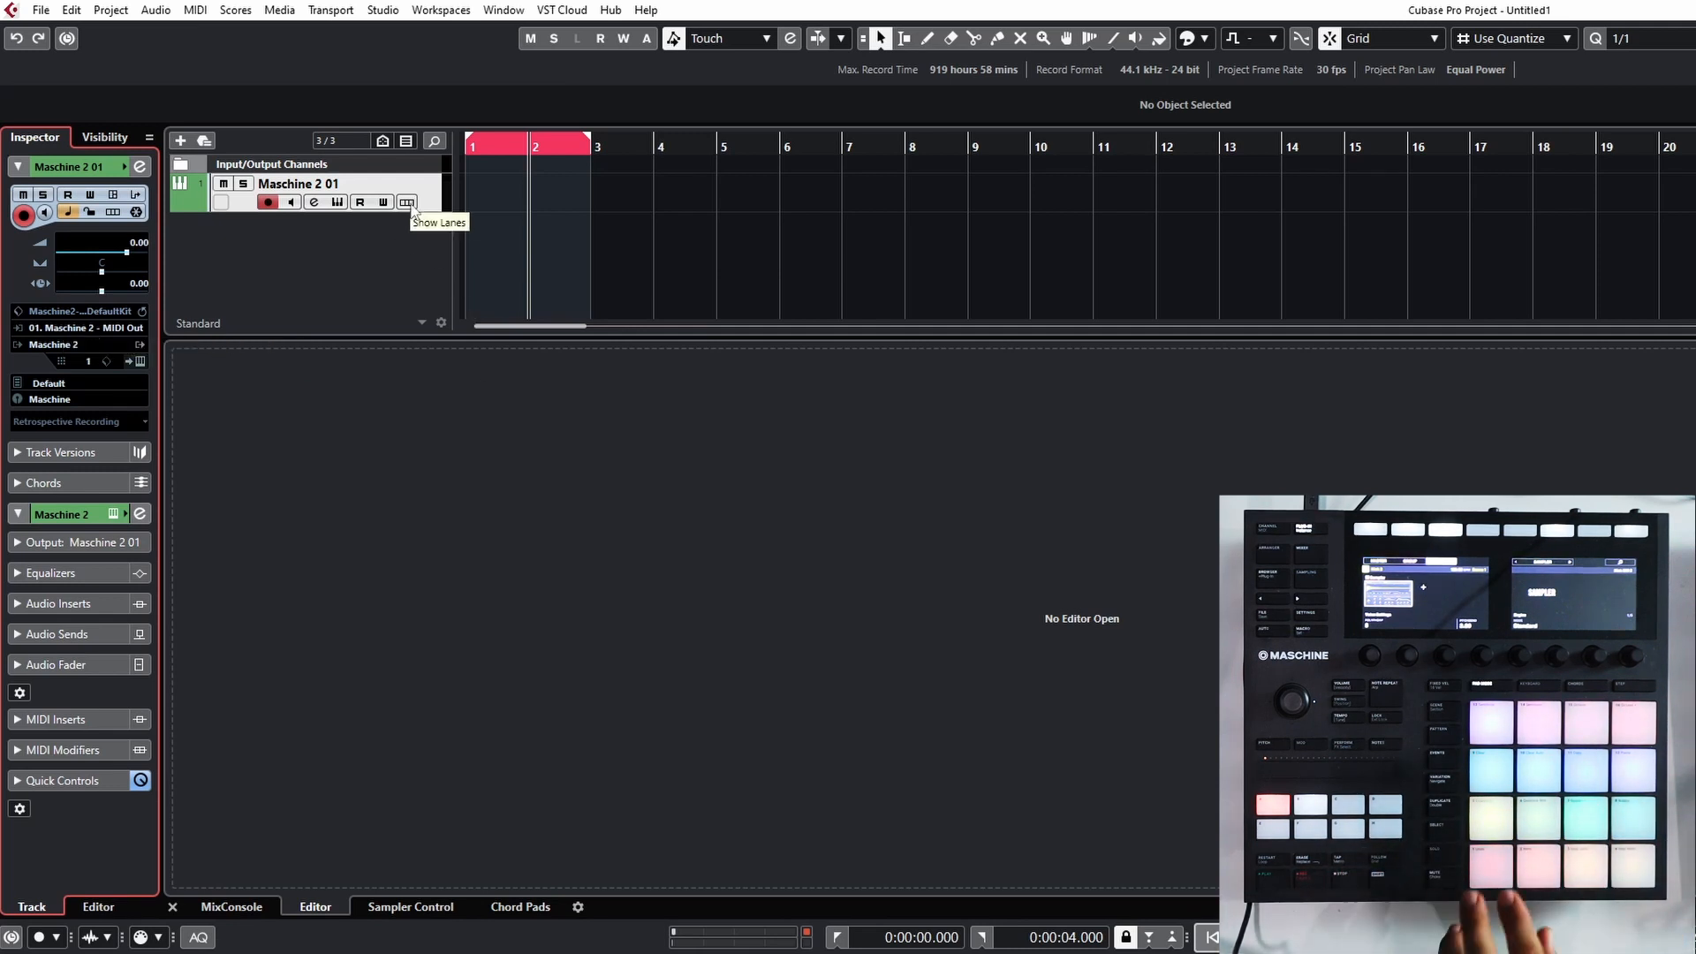
{"action": "left_click_drag", "start_coordinate": [538, 327], "coordinate": [534, 330]}
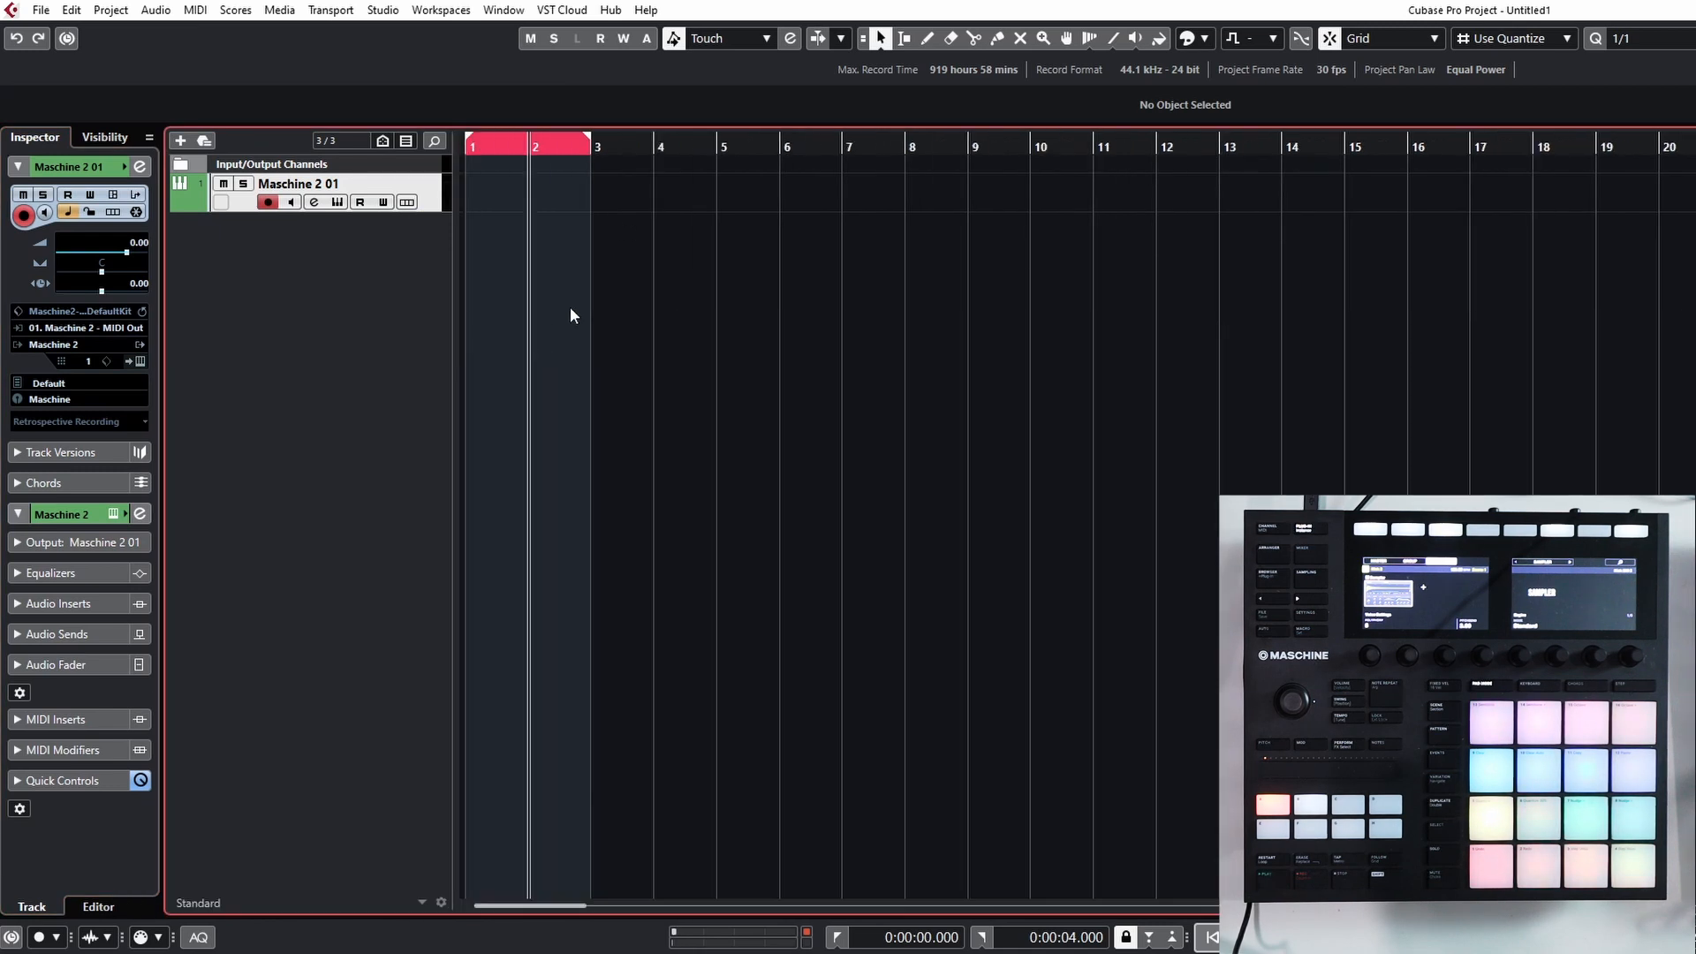
Record the Maschine pad performance from the project start over the two-bar cycle range and stop the transport.
{"action": "key", "text": "KP_Decimal"}
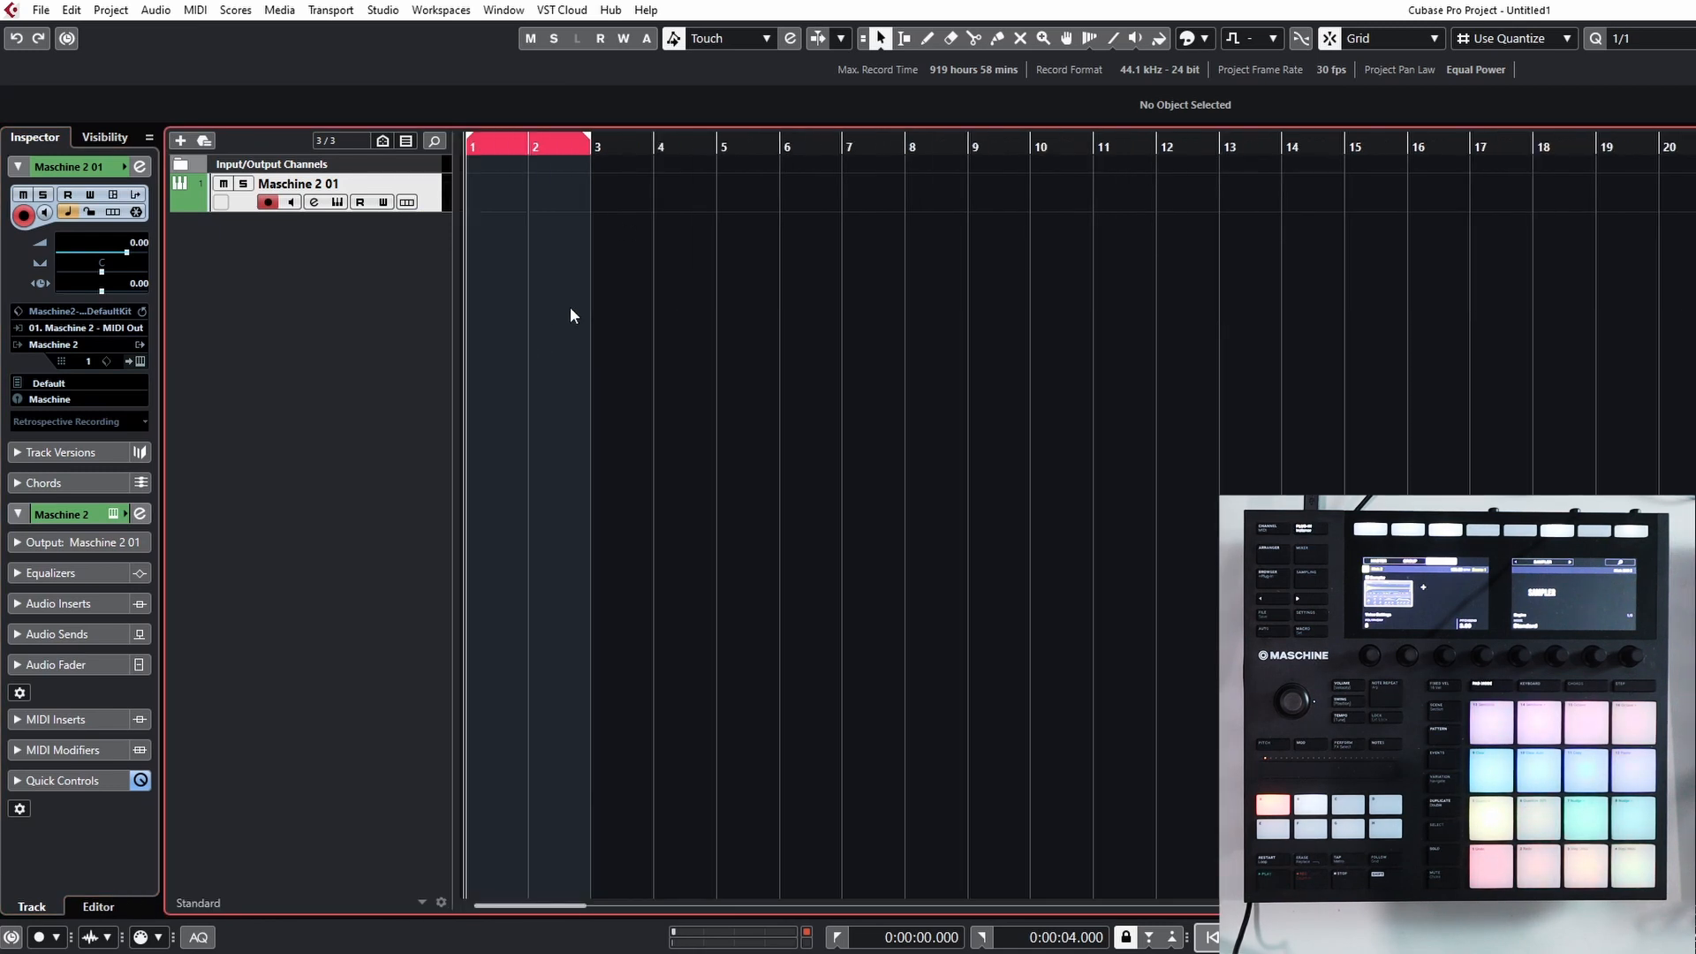
{"action": "key", "text": "KP_Multiply"}
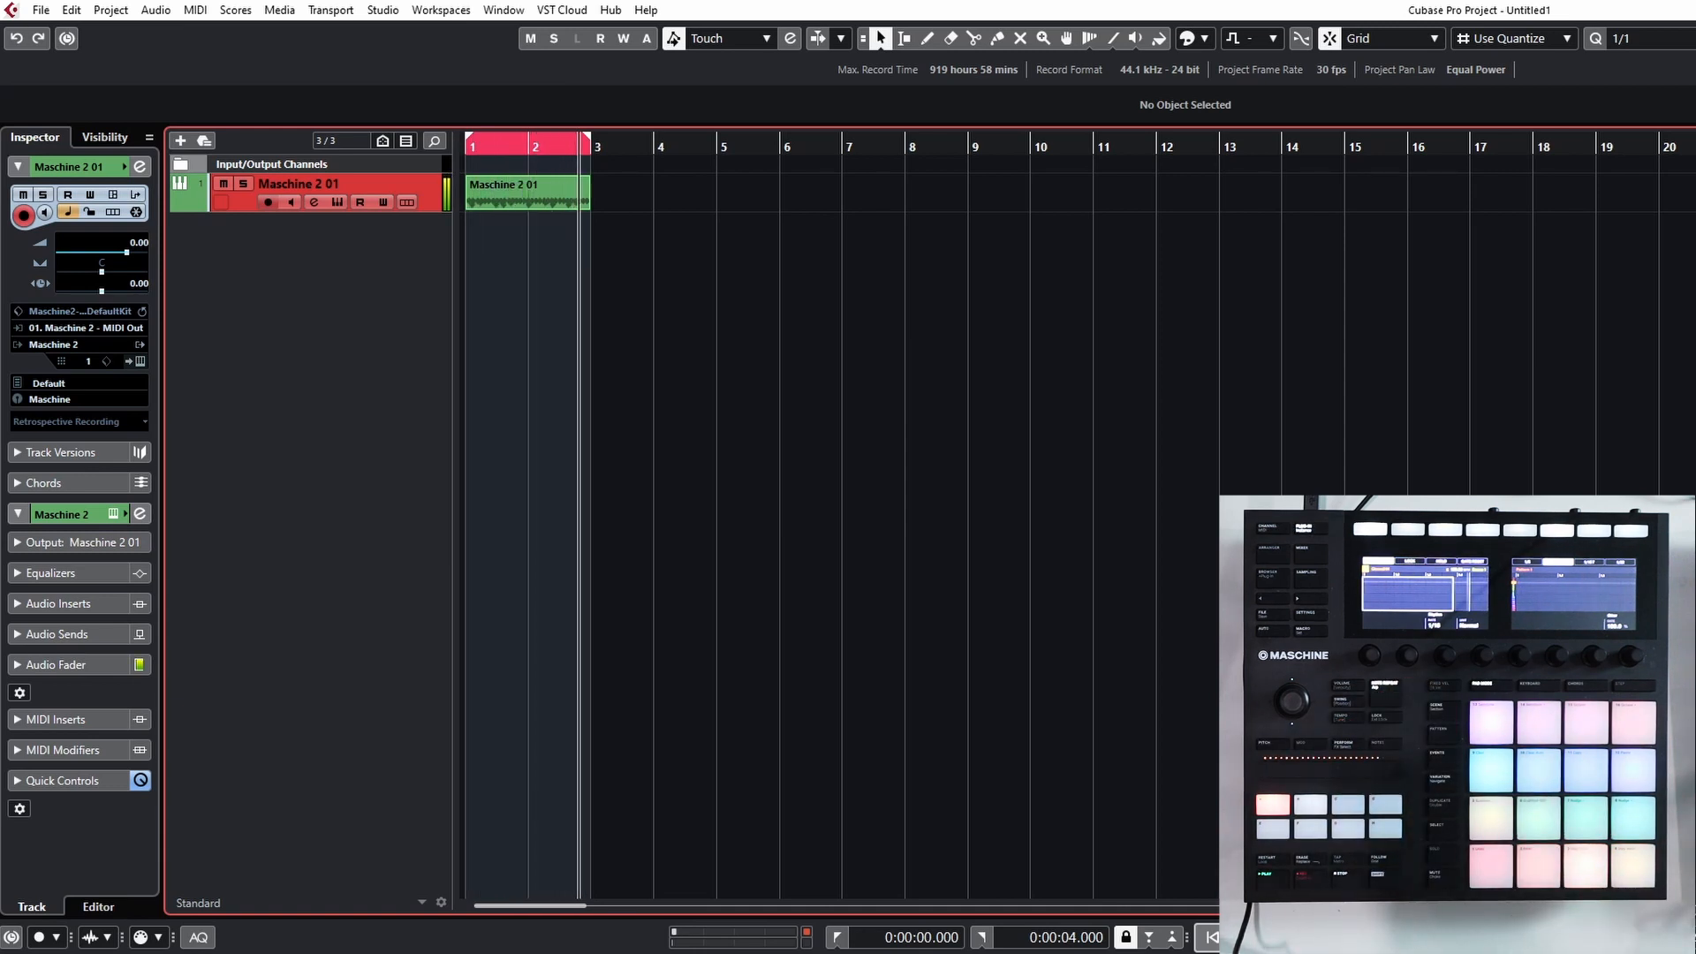
{"action": "key", "text": "space"}
{"action": "left_click", "coordinate": [862, 557]}
{"action": "left_click", "coordinate": [569, 206]}
{"action": "key", "text": "alt+5"}
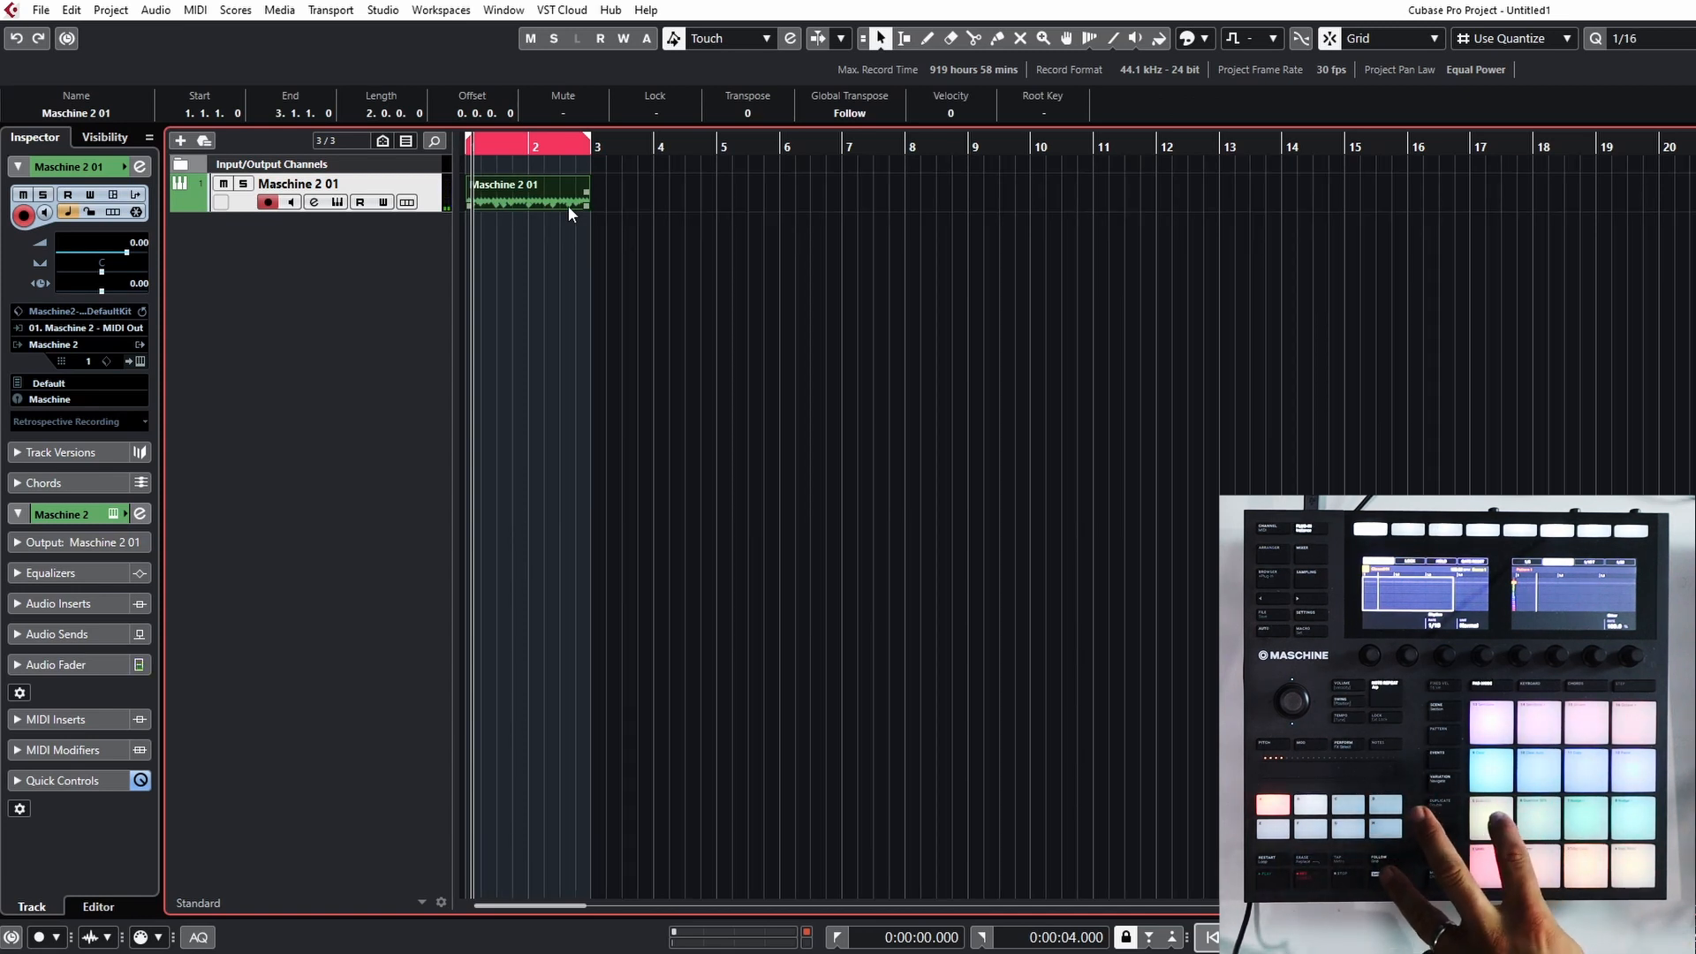
{"action": "left_click_drag", "start_coordinate": [800, 277], "coordinate": [558, 196]}
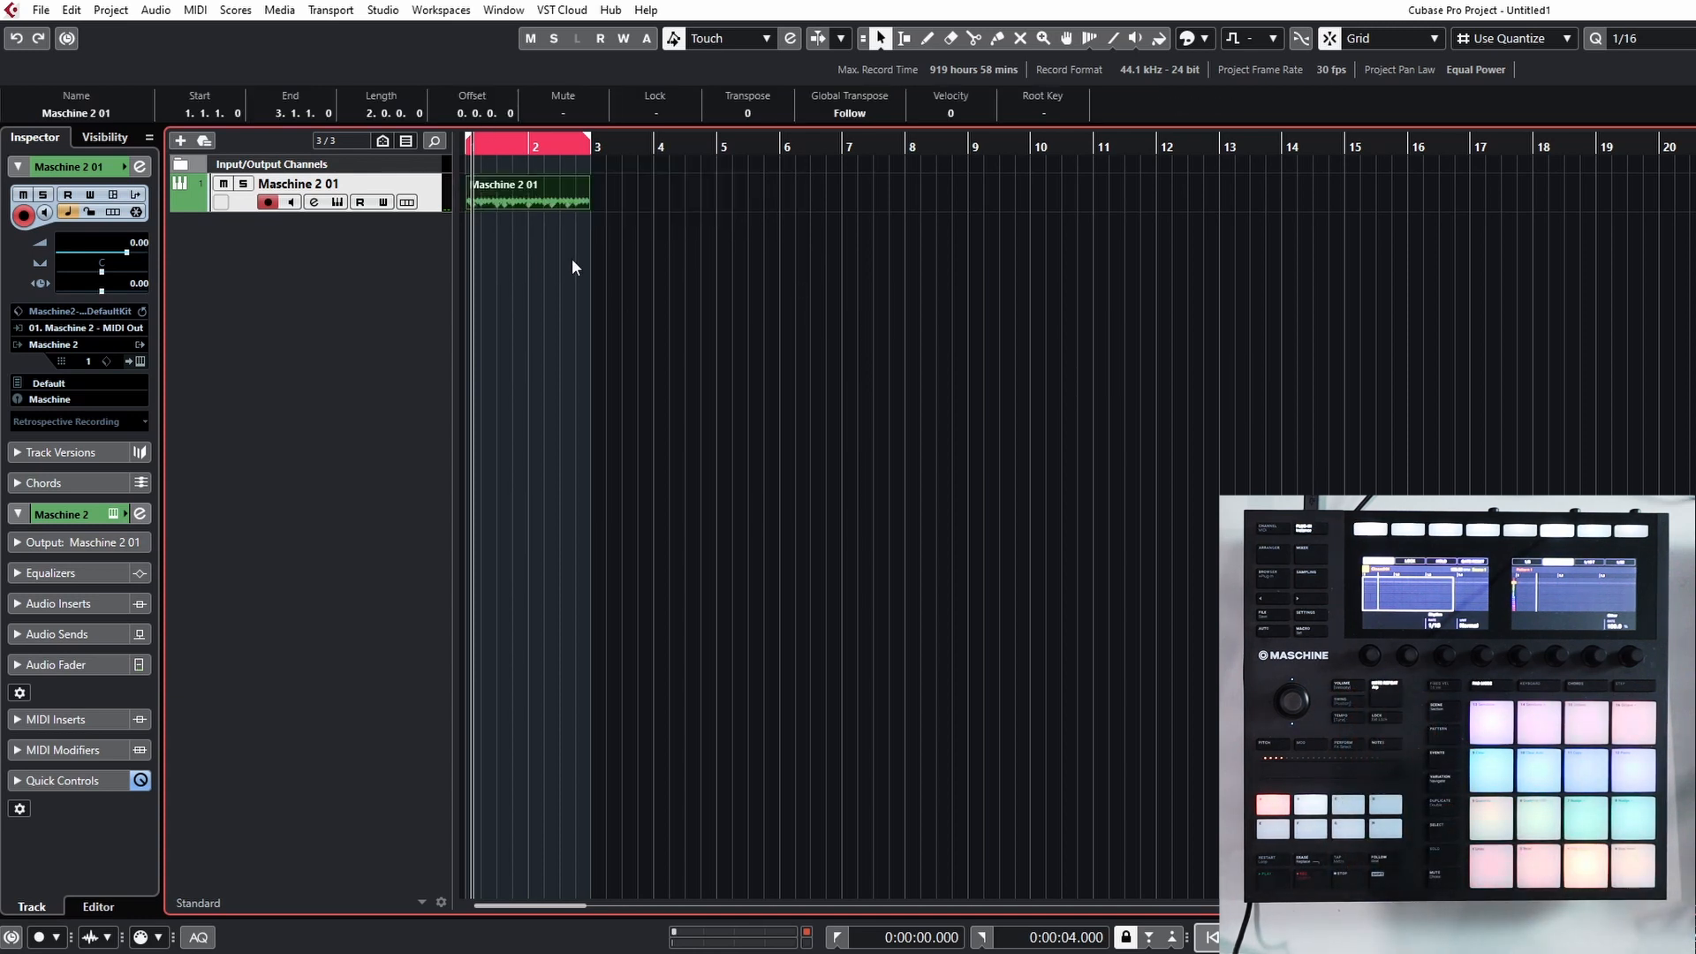
{"action": "left_click", "coordinate": [627, 280]}
{"action": "key", "text": "alt+1"}
{"action": "left_click", "coordinate": [531, 197], "text": "alt"}
{"action": "left_click_drag", "start_coordinate": [506, 199], "coordinate": [622, 186]}
{"action": "left_click_drag", "start_coordinate": [762, 219], "coordinate": [519, 214]}
{"action": "key", "text": "4"}
{"action": "left_click", "coordinate": [555, 180]}
{"action": "key", "text": "1"}
{"action": "left_click", "coordinate": [572, 227]}
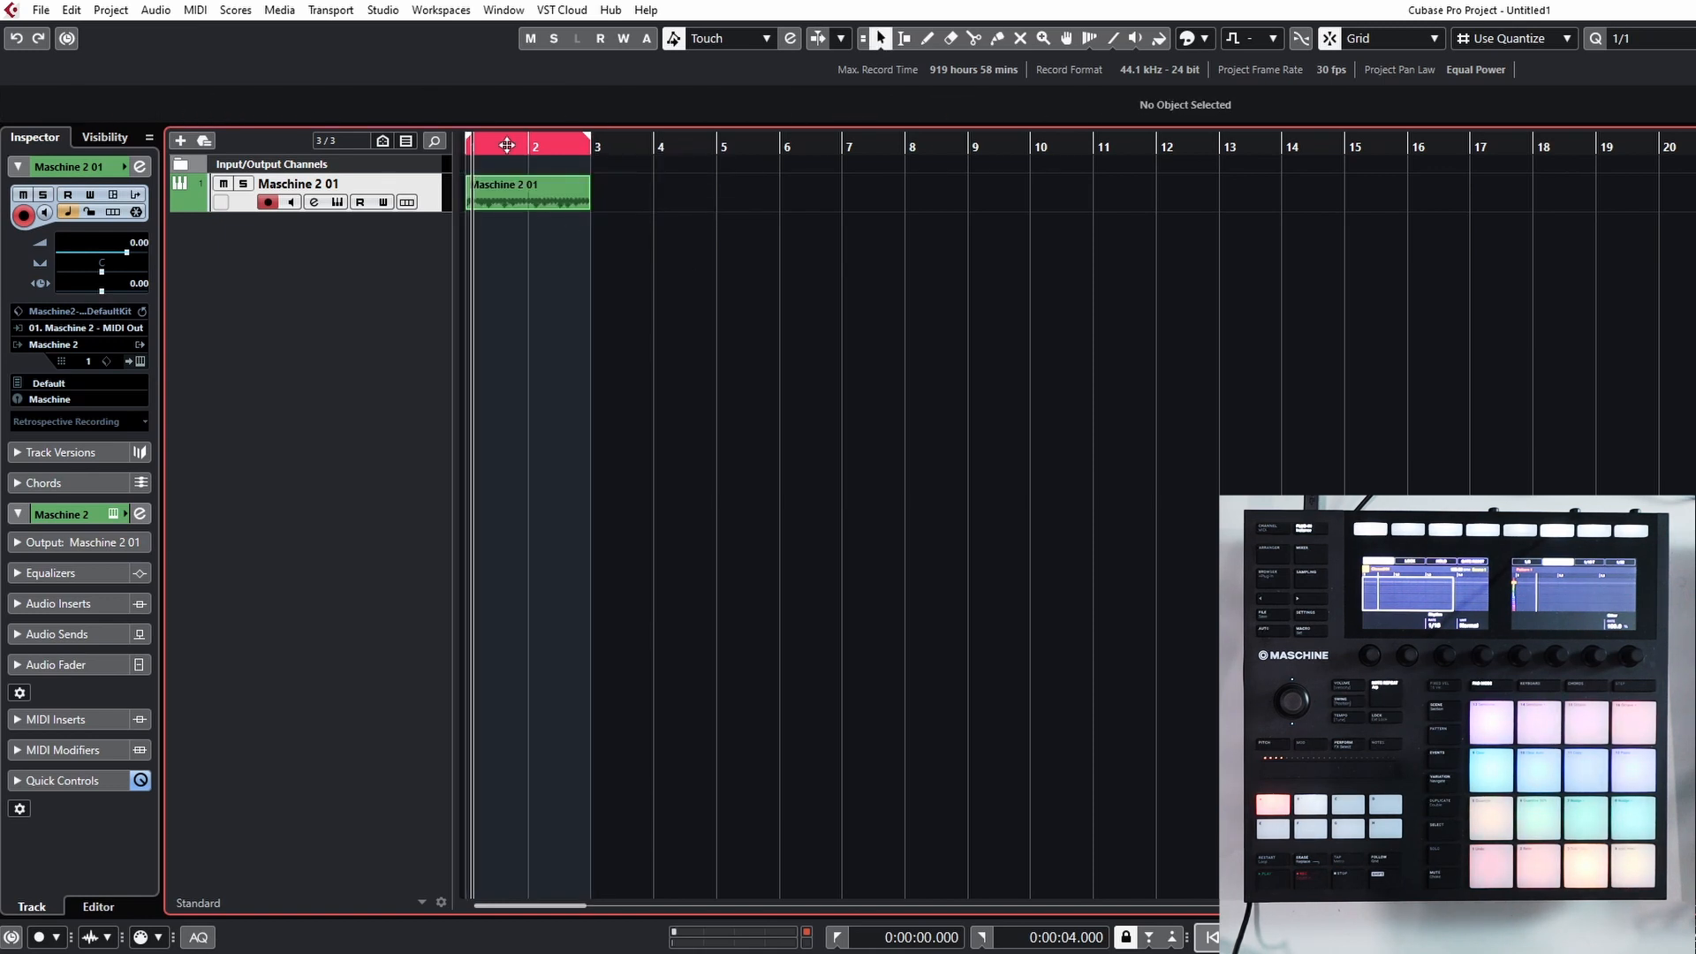
Play back the recorded part and examine its pad notes in the Drum Editor.
{"action": "left_click_drag", "start_coordinate": [501, 147], "coordinate": [485, 168]}
{"action": "key", "text": "space"}
{"action": "double_click", "coordinate": [530, 194]}
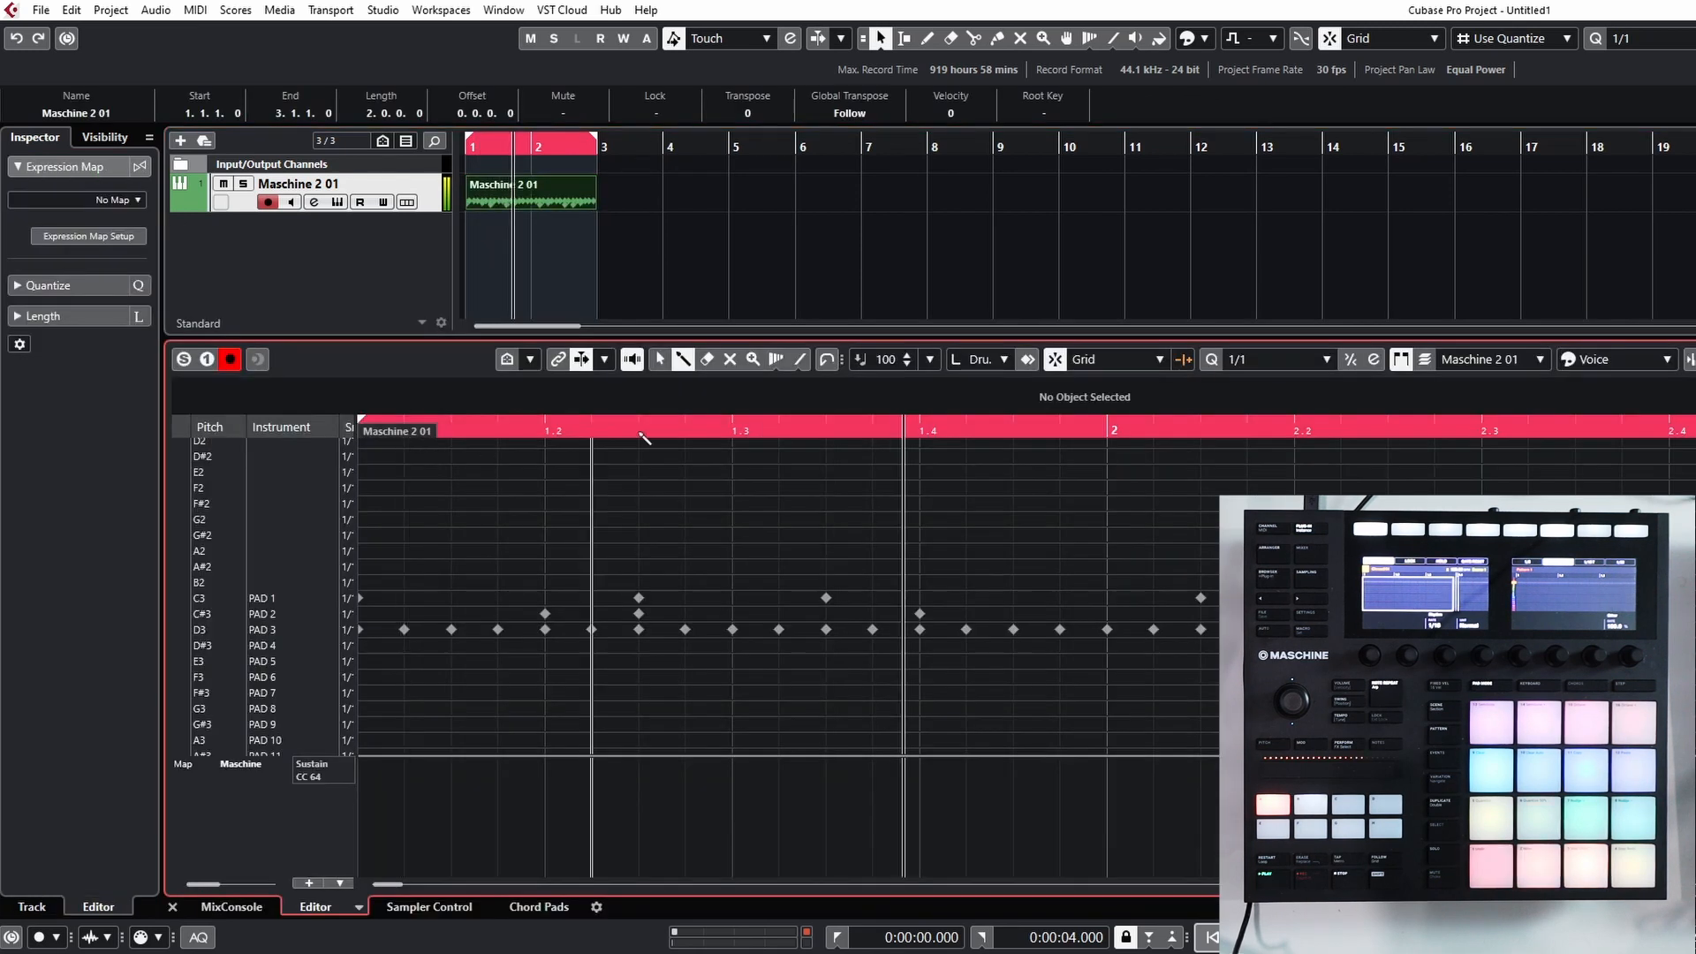
{"action": "scroll", "coordinate": [778, 611], "scroll_direction": "down", "scroll_amount": 3}
{"action": "key", "text": "Return"}
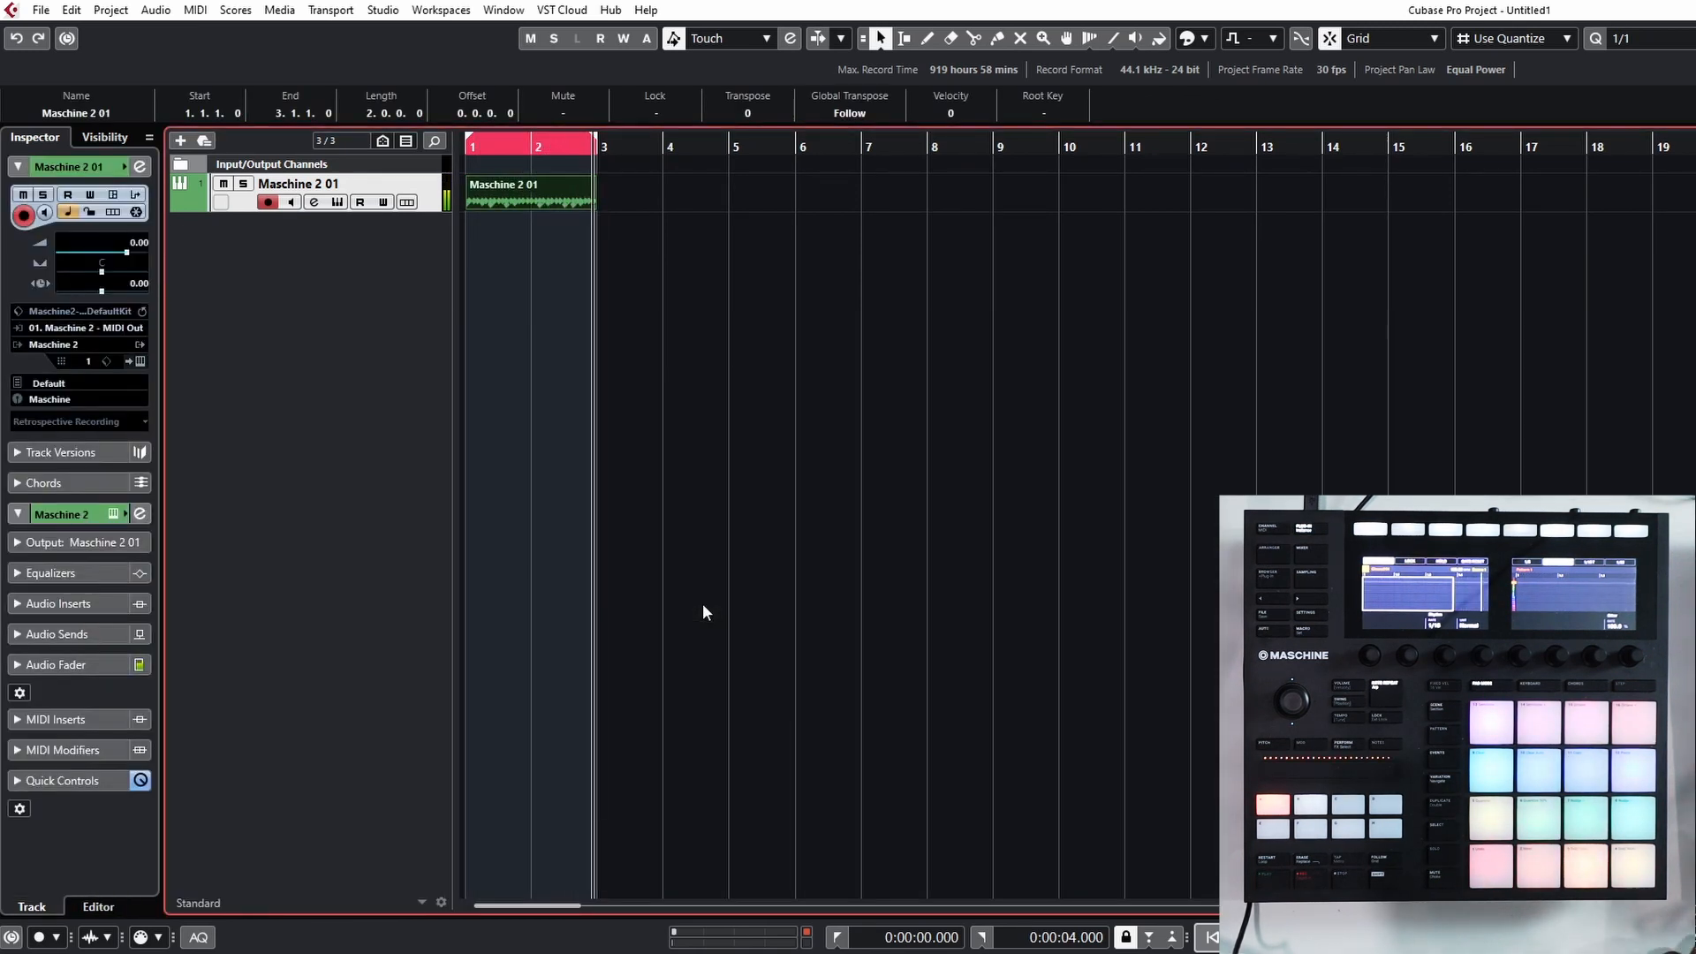
Check the kit in the Maschine 2 instrument window and examine the levels of its separate outputs in the MixConsole.
{"action": "left_click", "coordinate": [337, 201]}
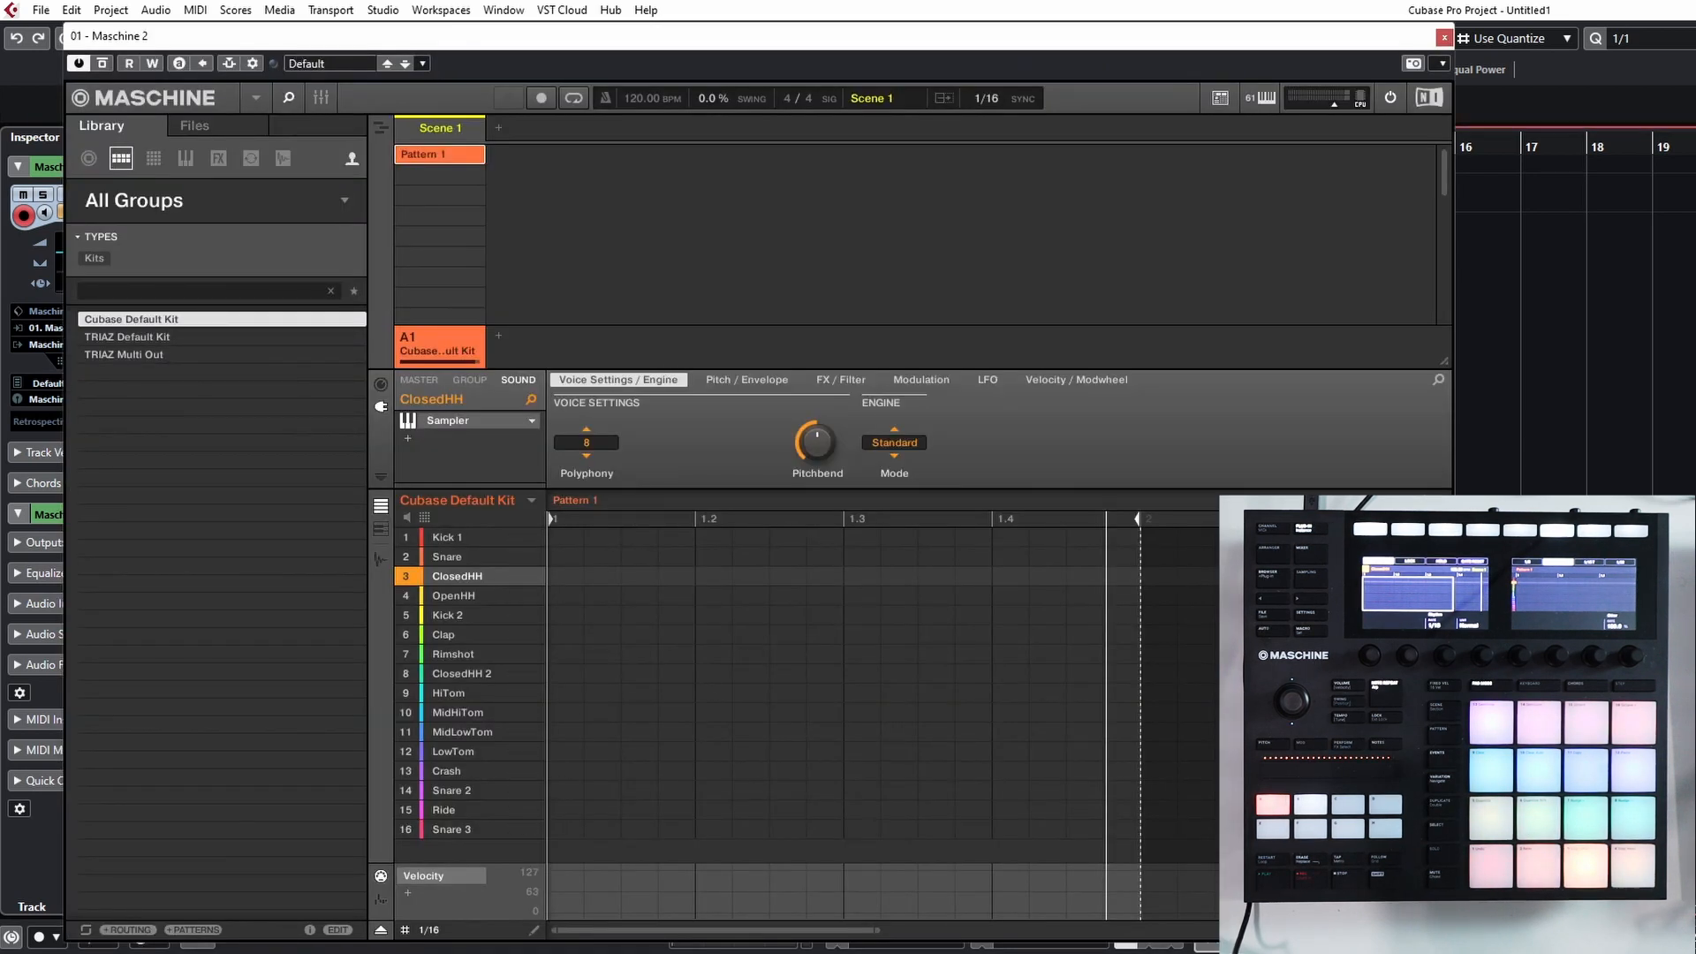
{"action": "left_click", "coordinate": [1445, 38]}
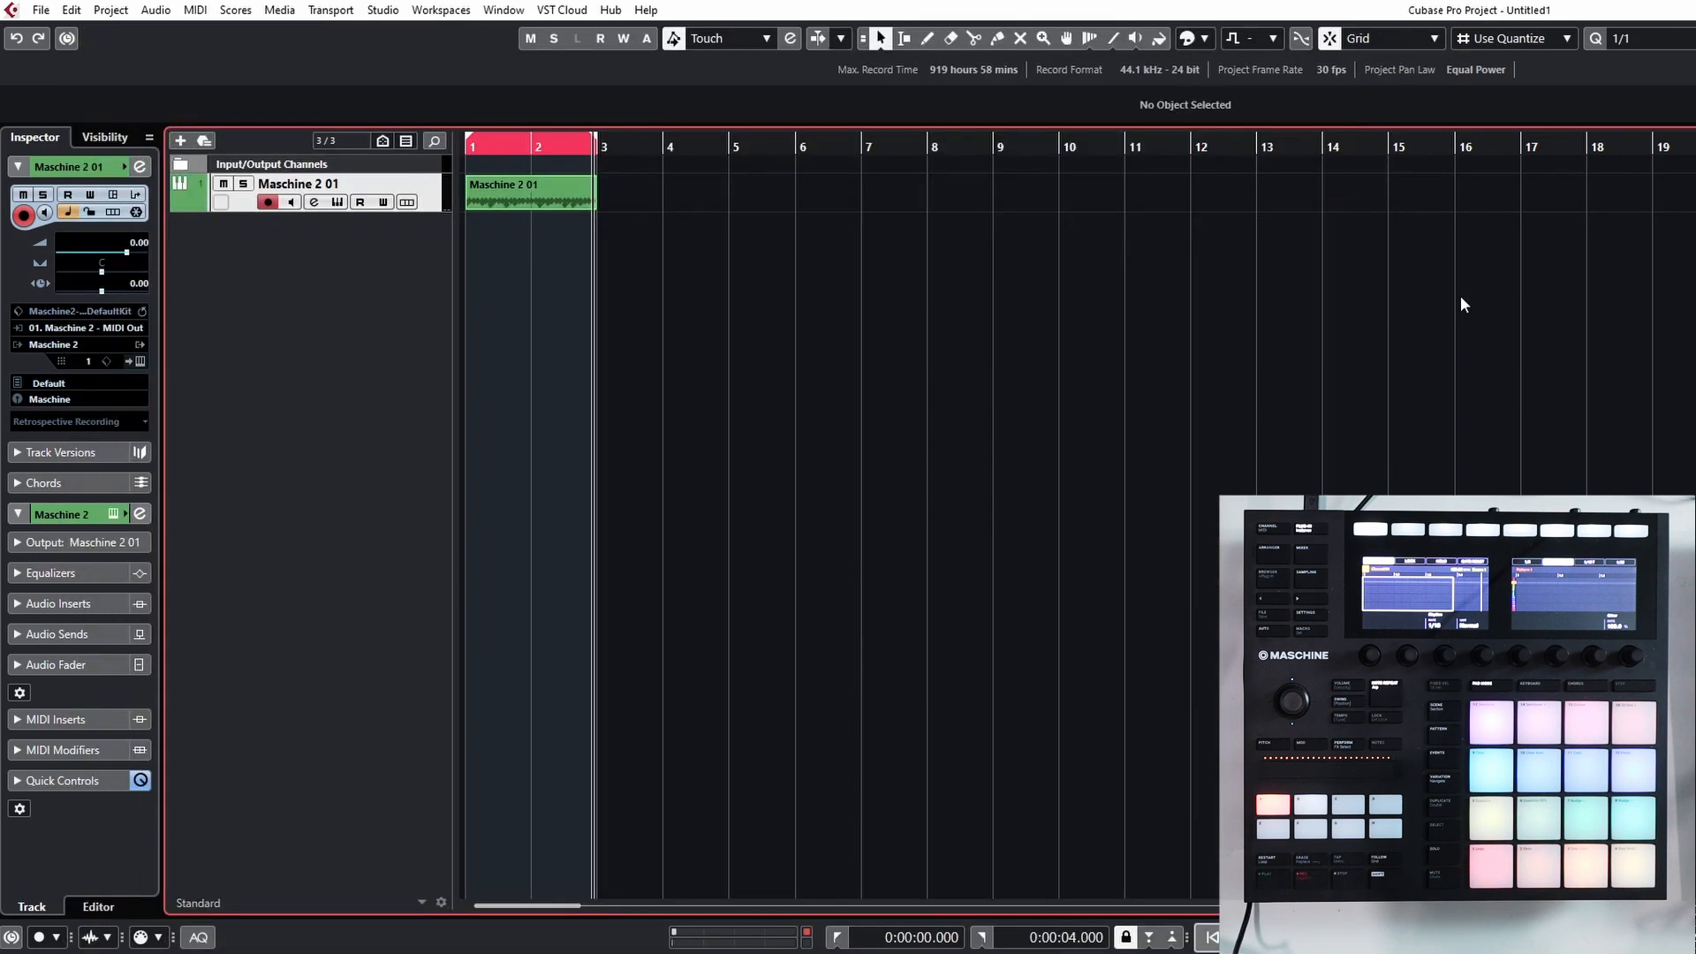
{"action": "left_click", "coordinate": [99, 906]}
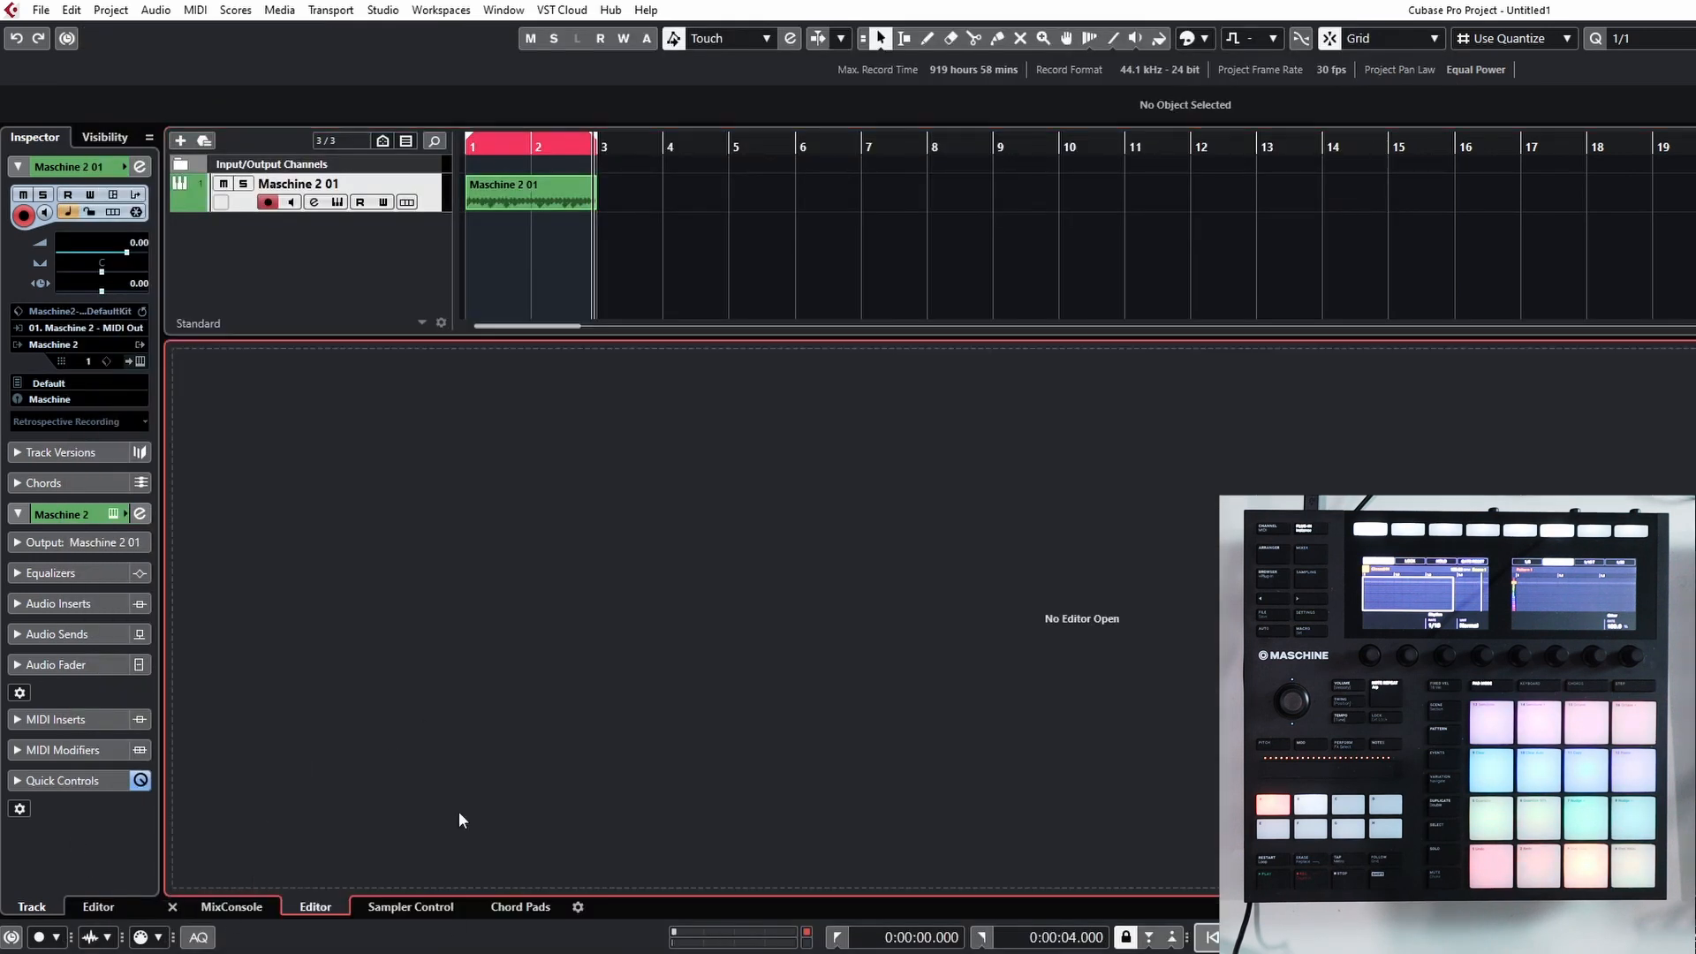
{"action": "left_click", "coordinate": [231, 908]}
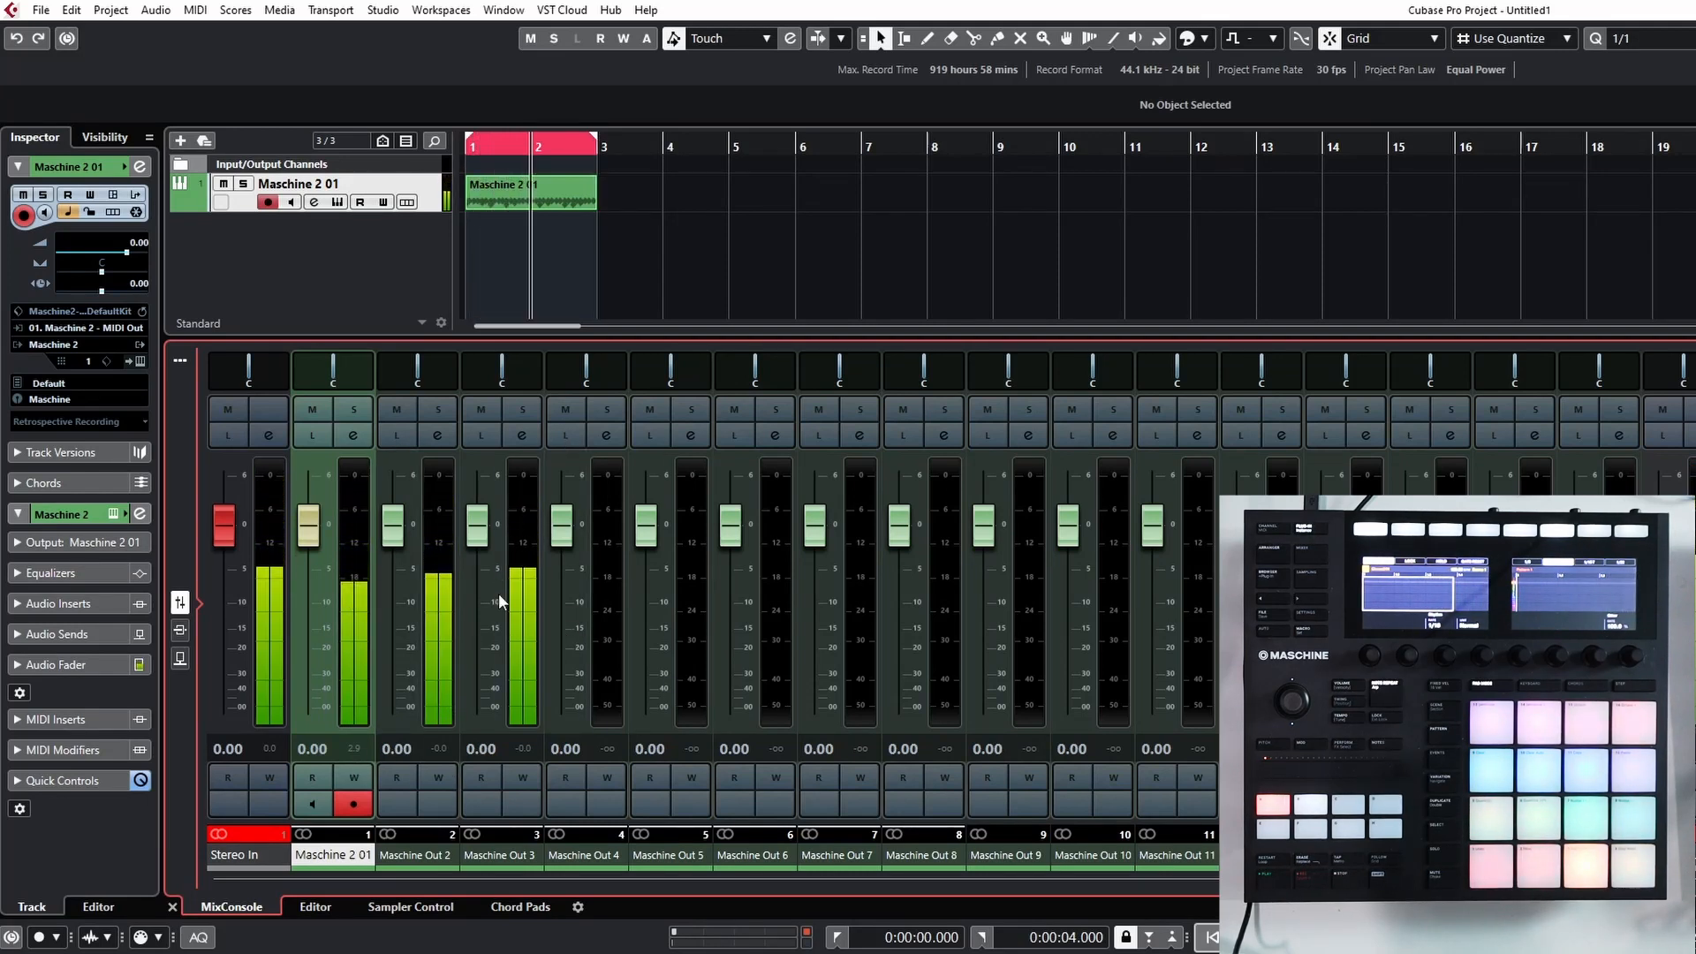
{"action": "left_click", "coordinate": [789, 292]}
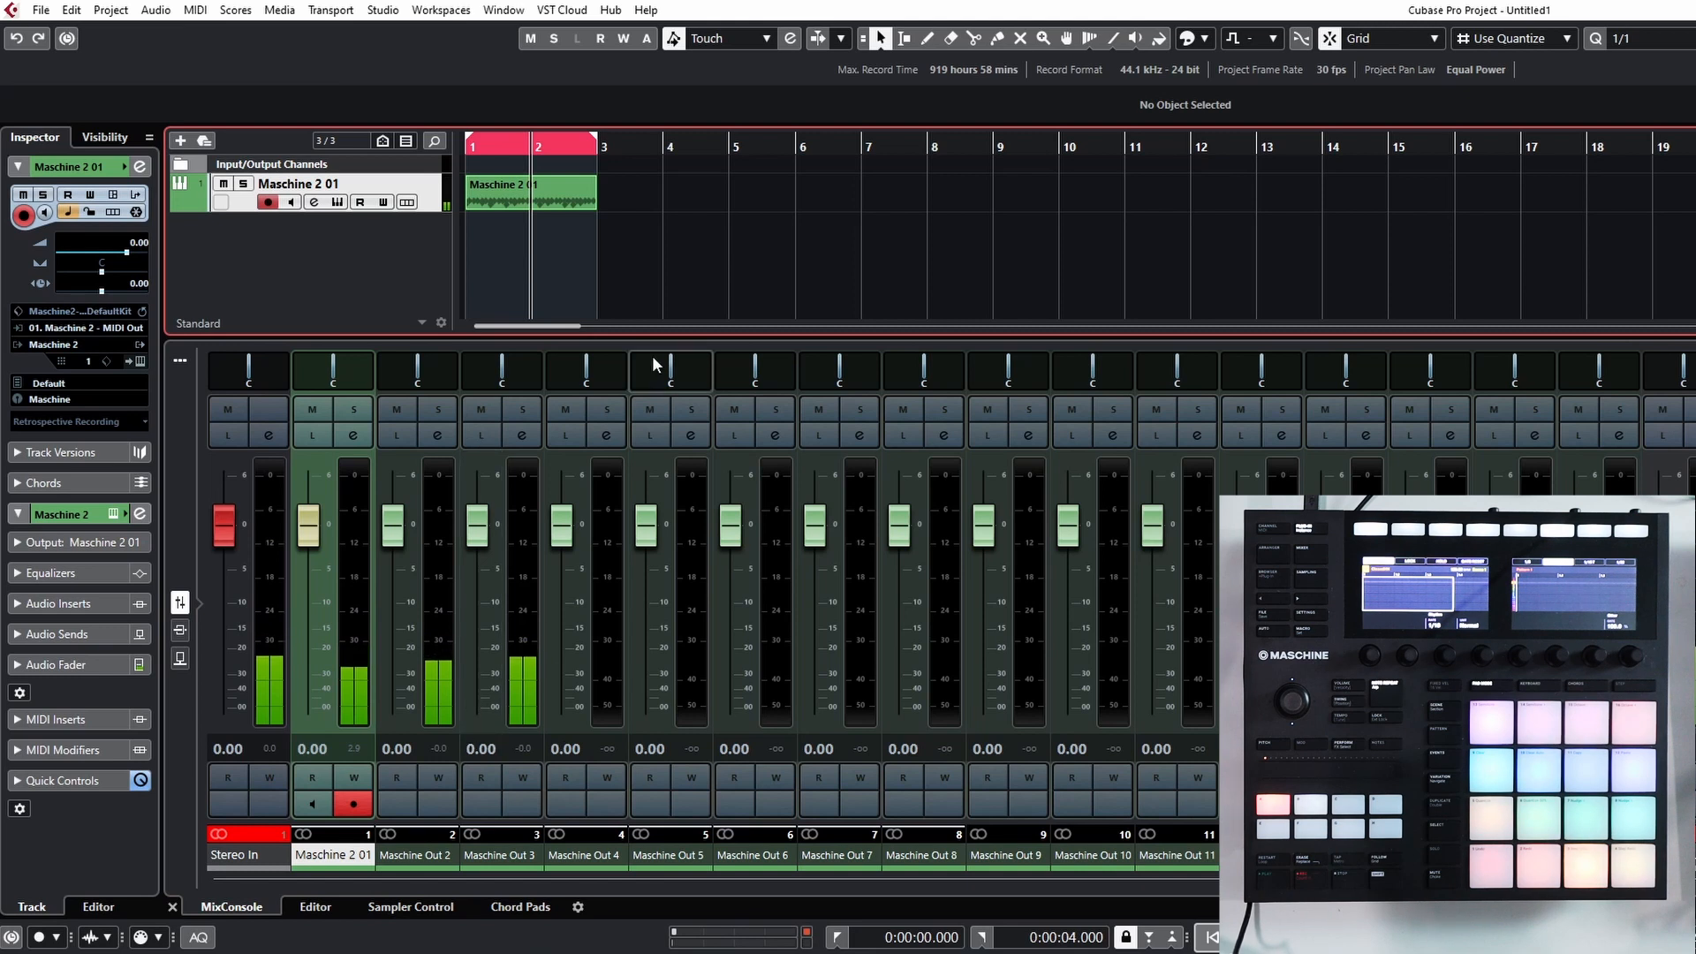
Hide the MixConsole area and set the project's quantize preset to 1/16.
{"action": "key", "text": "ctrl+alt+e"}
{"action": "key", "text": "alt+5"}
{"action": "key", "text": "g"}
{"action": "key", "text": "h"}
{"action": "key", "text": "h"}
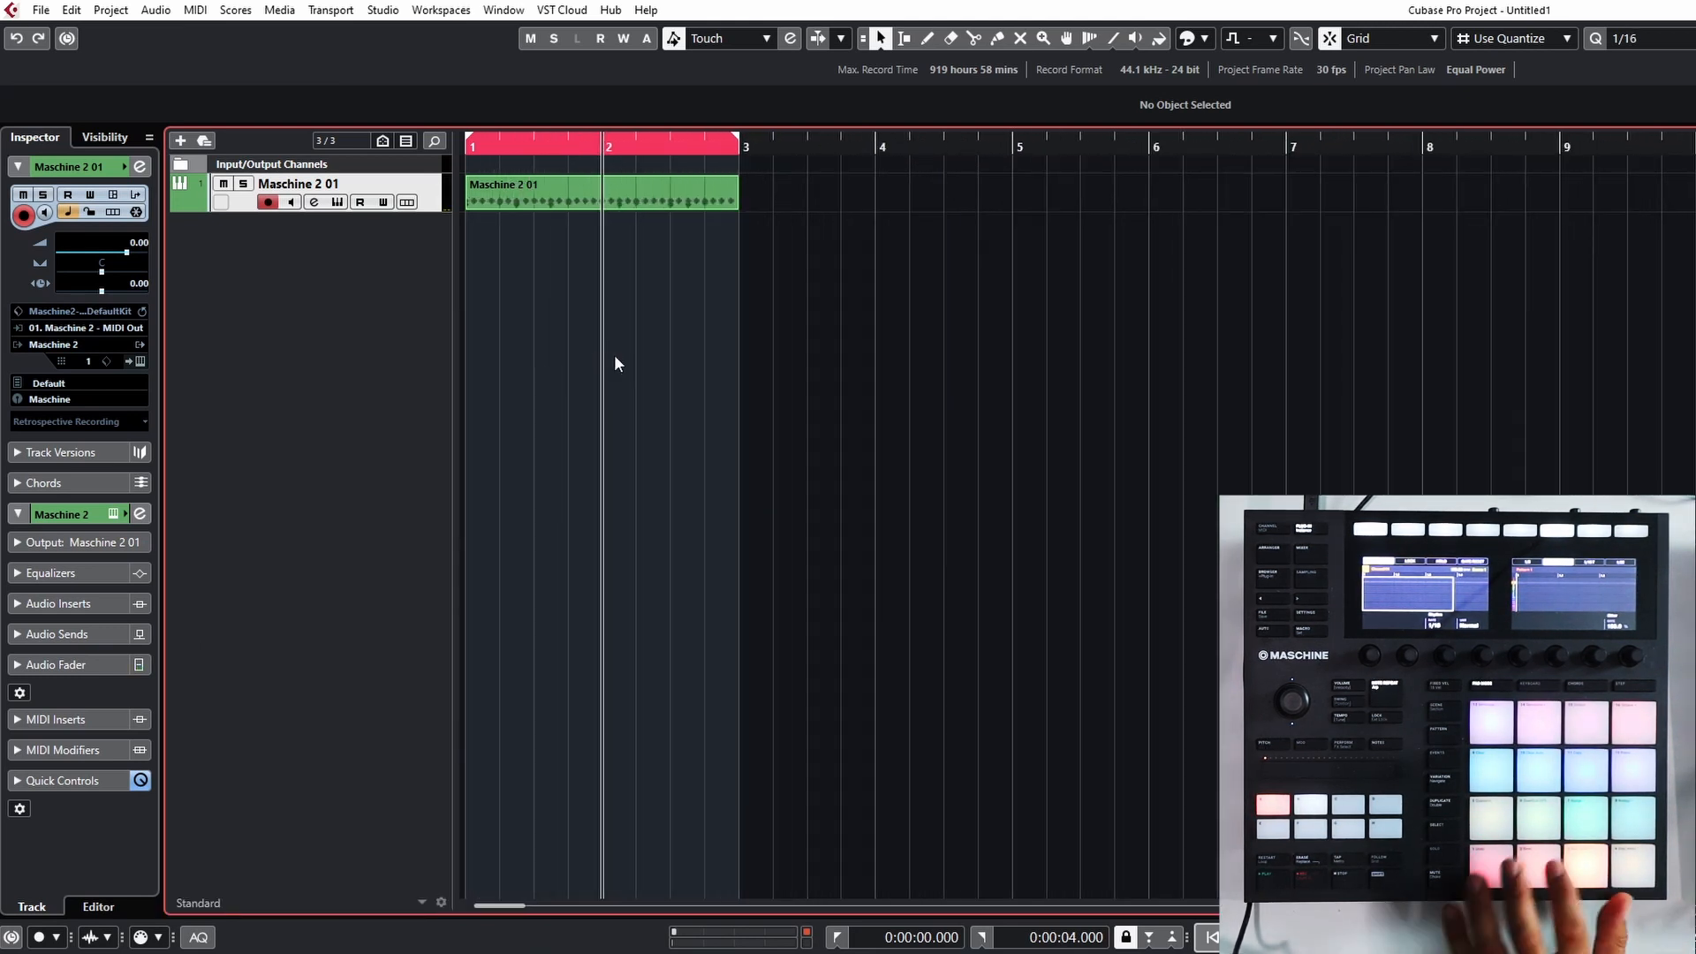
Examine the Cubase Default Kit group's audio output and MIDI input routing in Maschine 2, including key mode, source, channel and start note.
{"action": "left_click", "coordinate": [336, 202]}
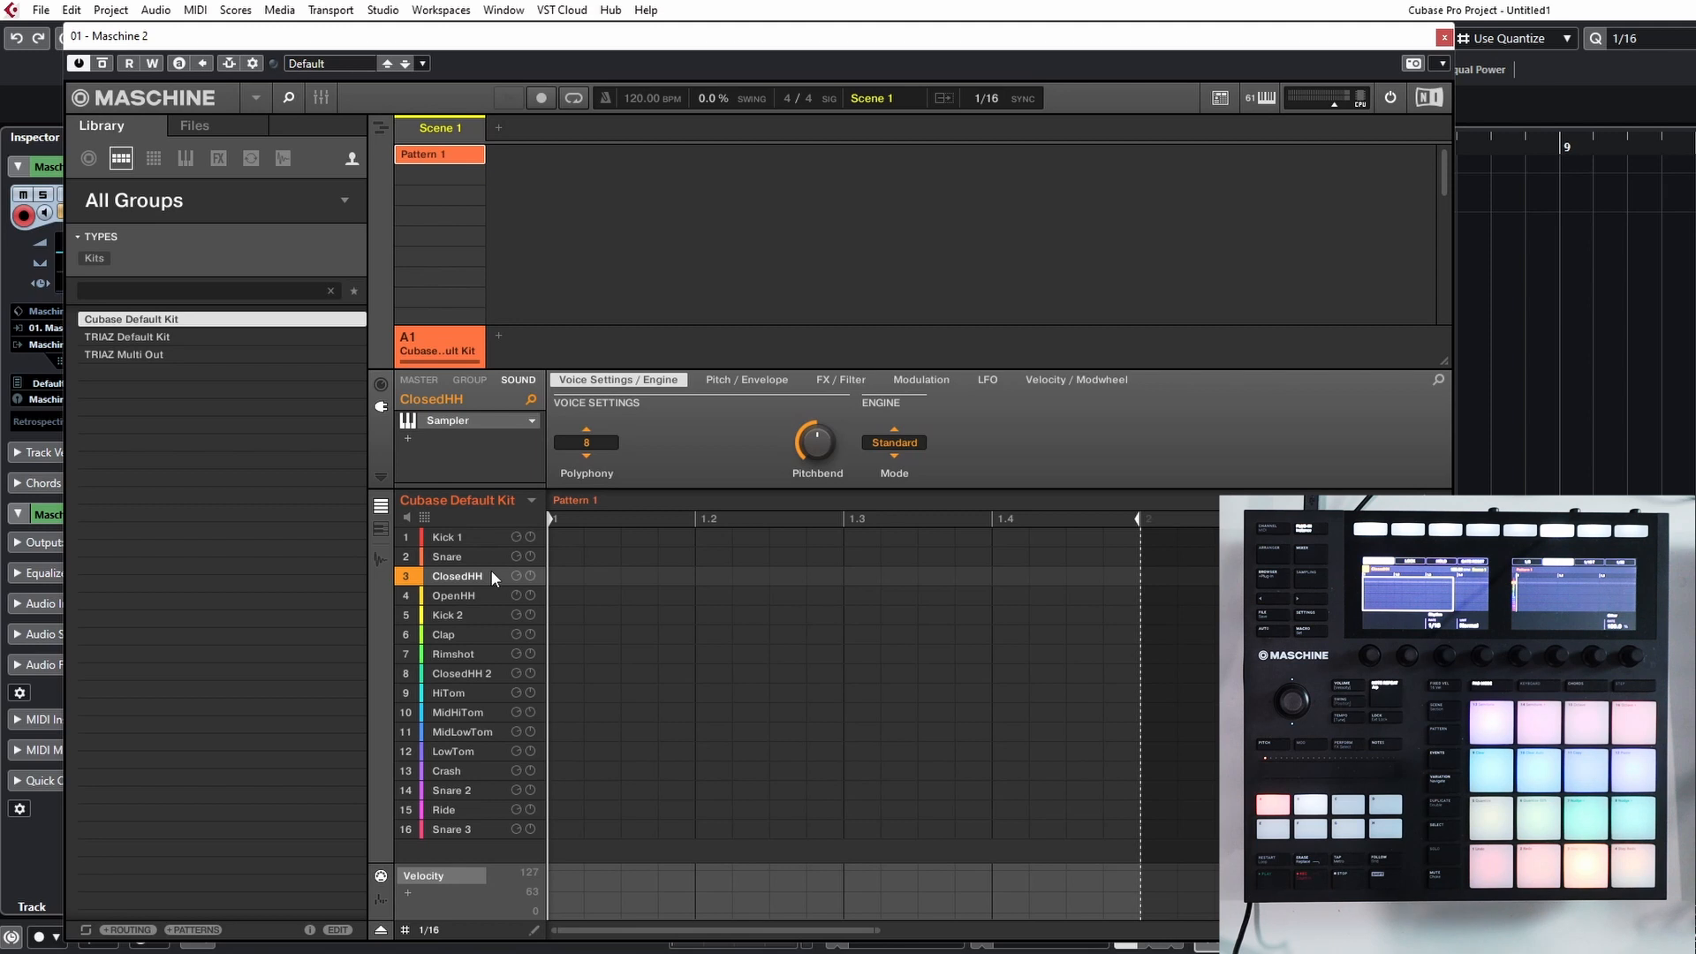
{"action": "left_click", "coordinate": [477, 379]}
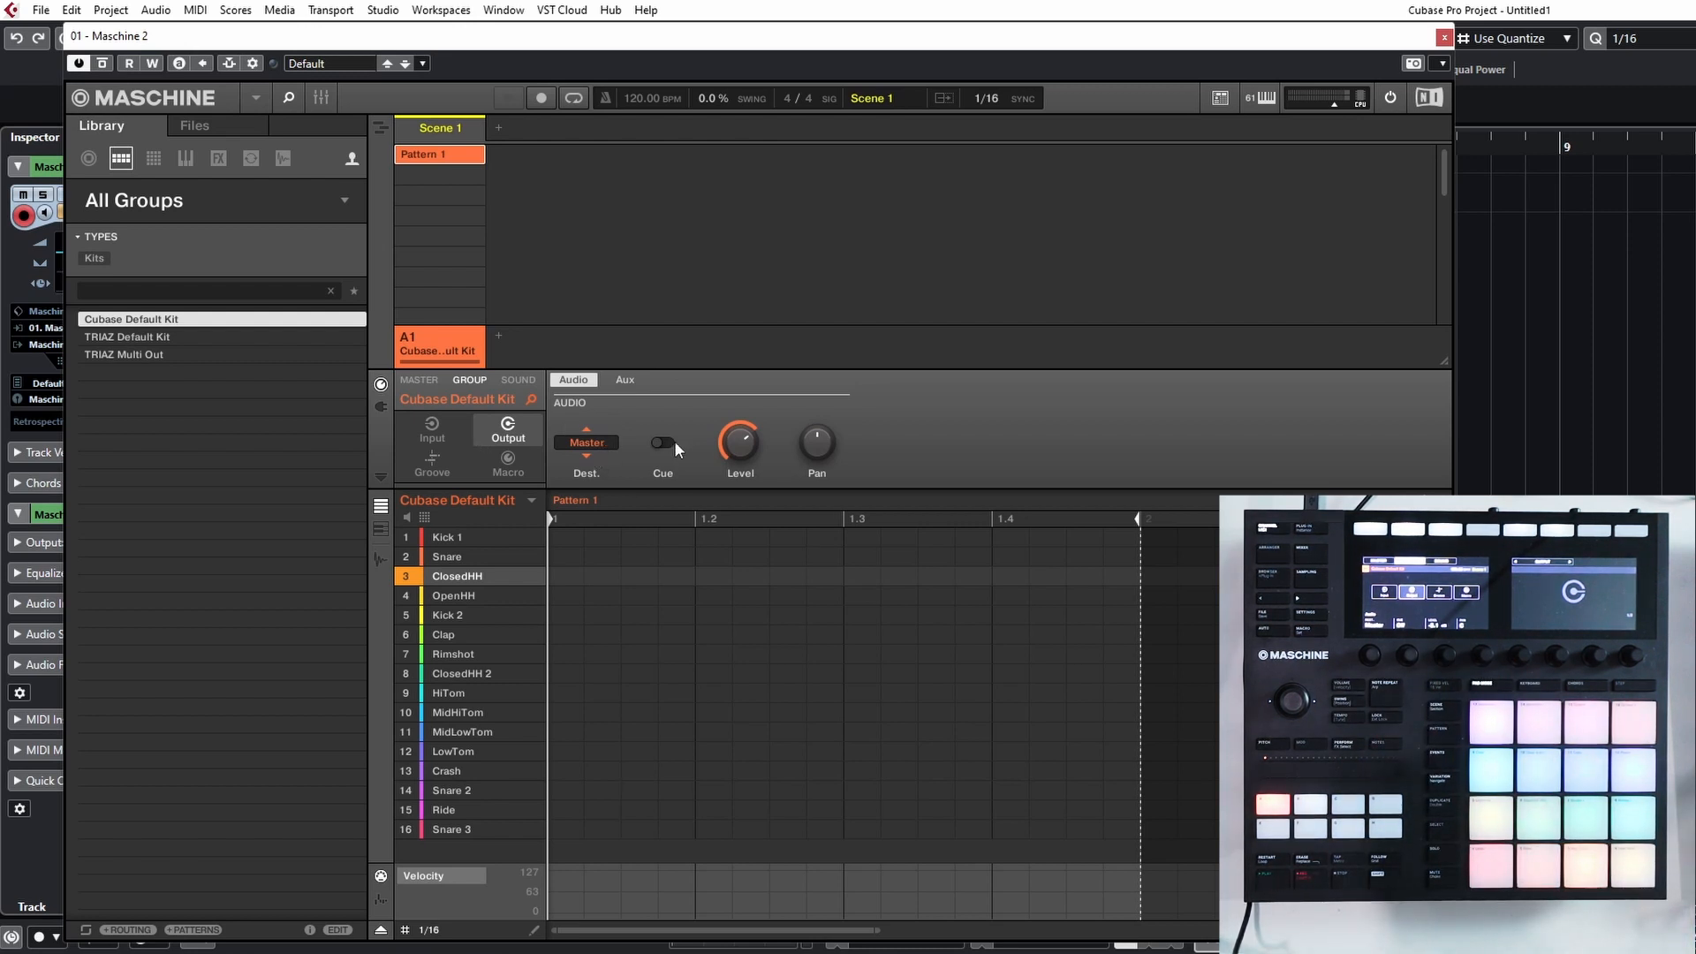
{"action": "left_click", "coordinate": [422, 434]}
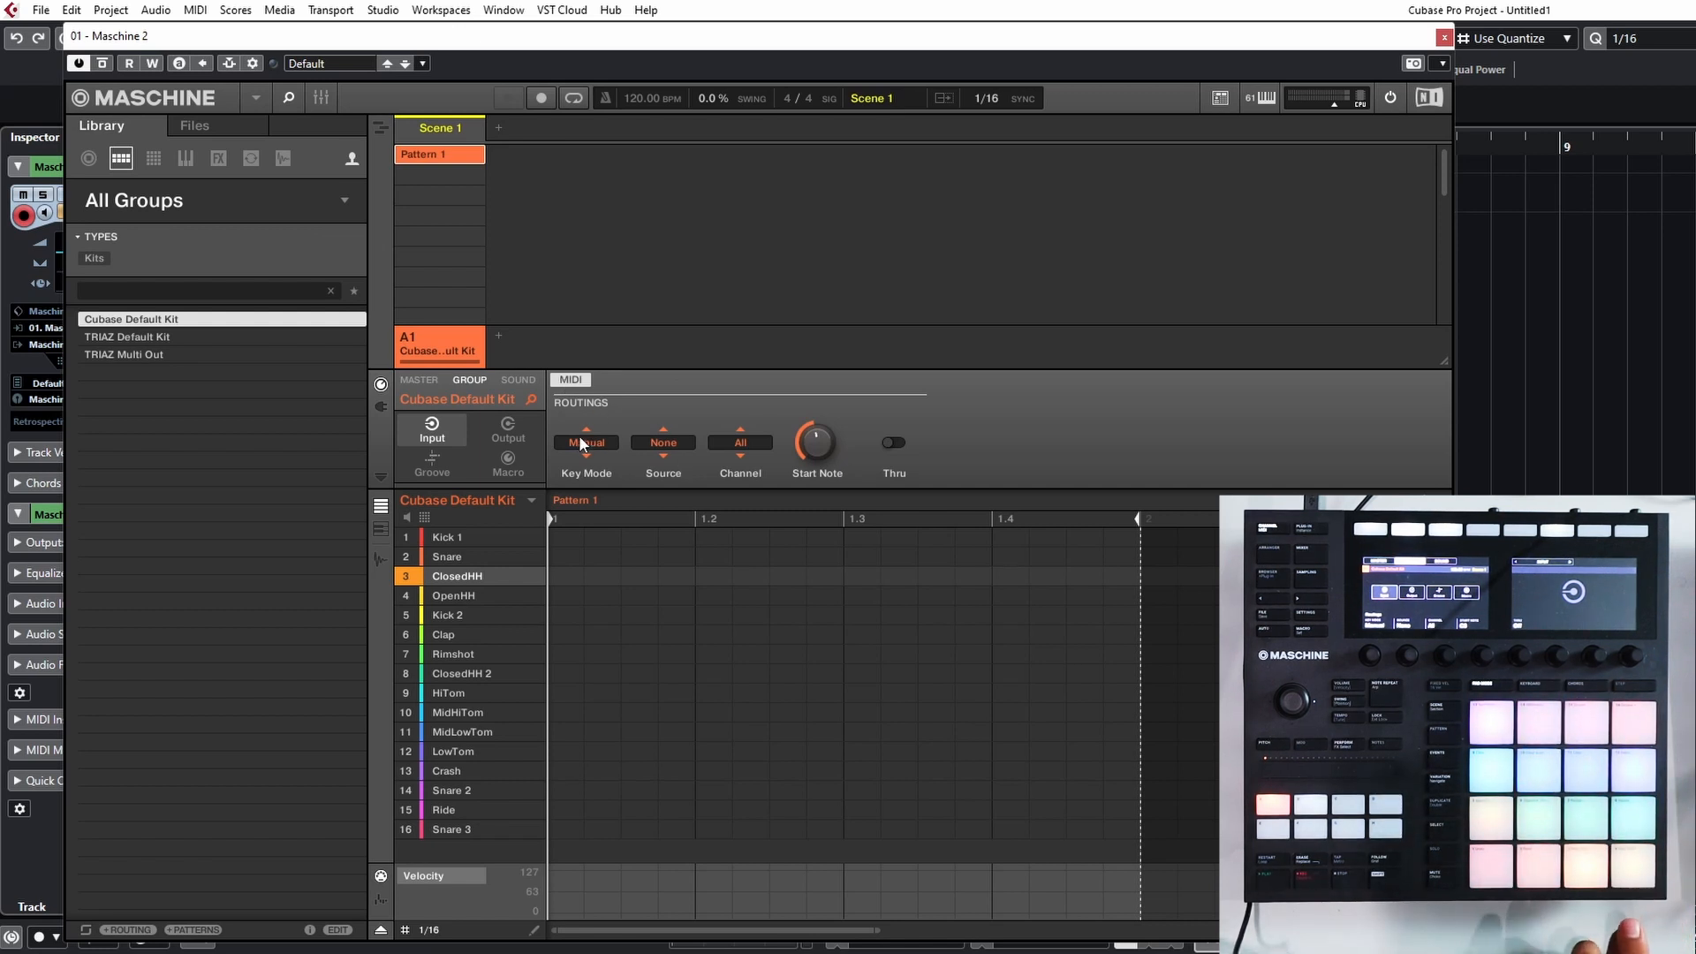
{"action": "left_click", "coordinate": [675, 449]}
{"action": "left_click", "coordinate": [736, 445]}
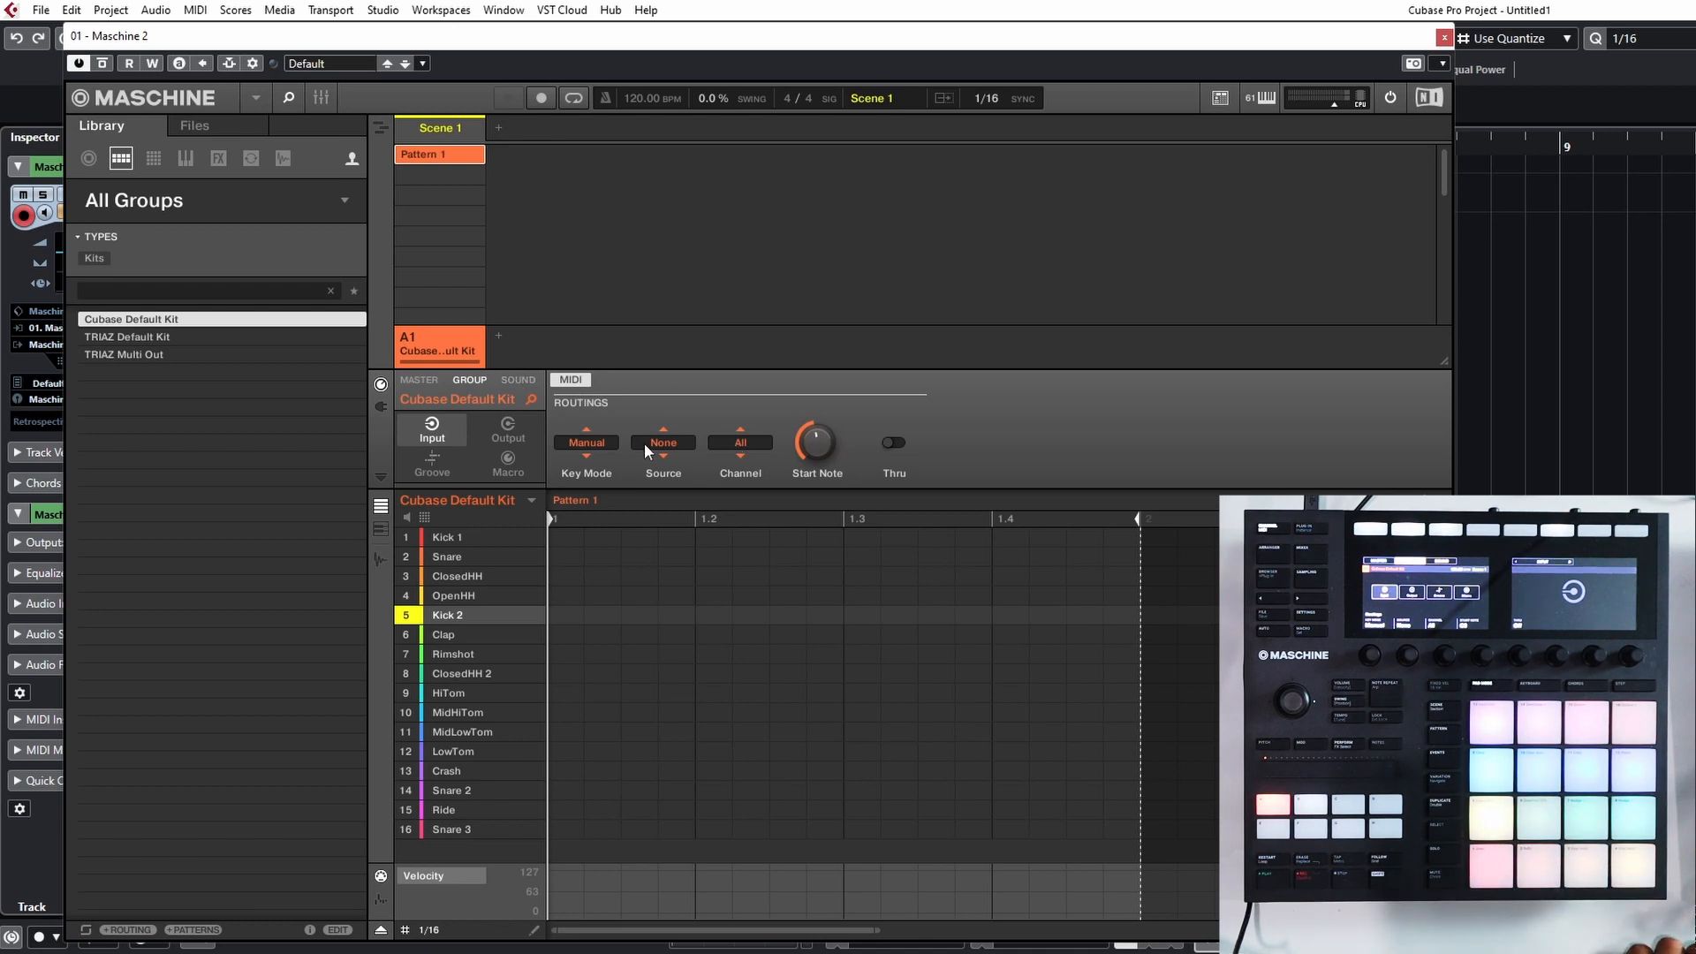
{"action": "mouse_move", "coordinate": [812, 441]}
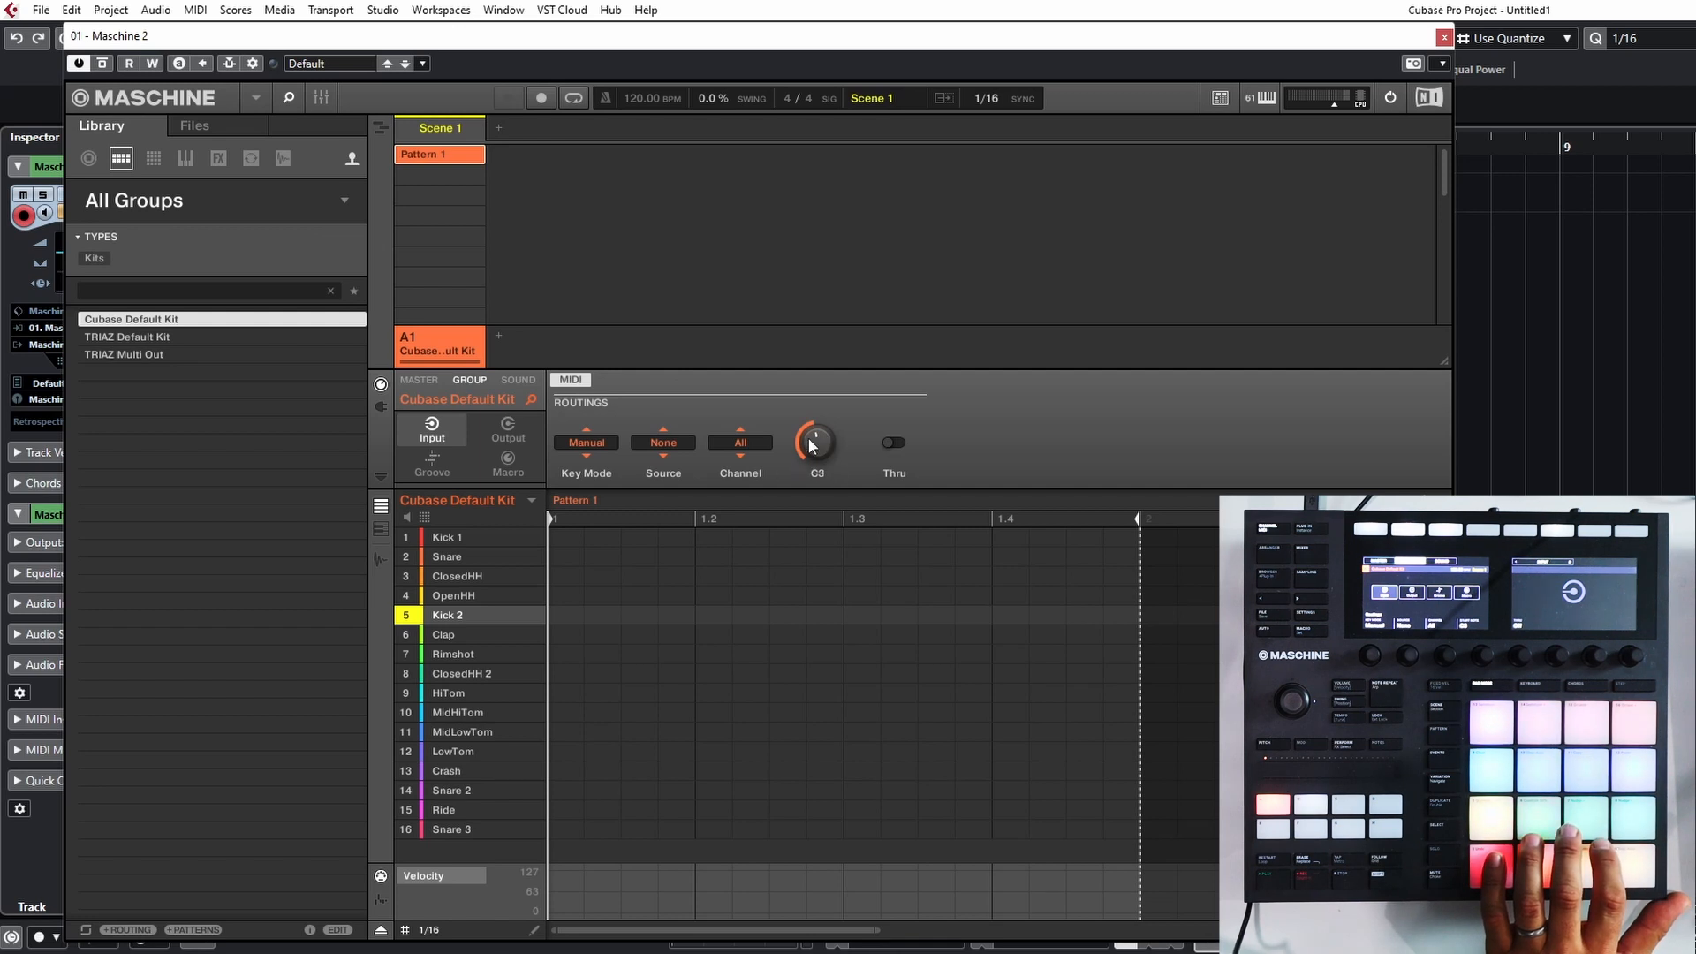
Apply the Sounds to MIDI Notes batch setup to group A1.
{"action": "right_click", "coordinate": [432, 338]}
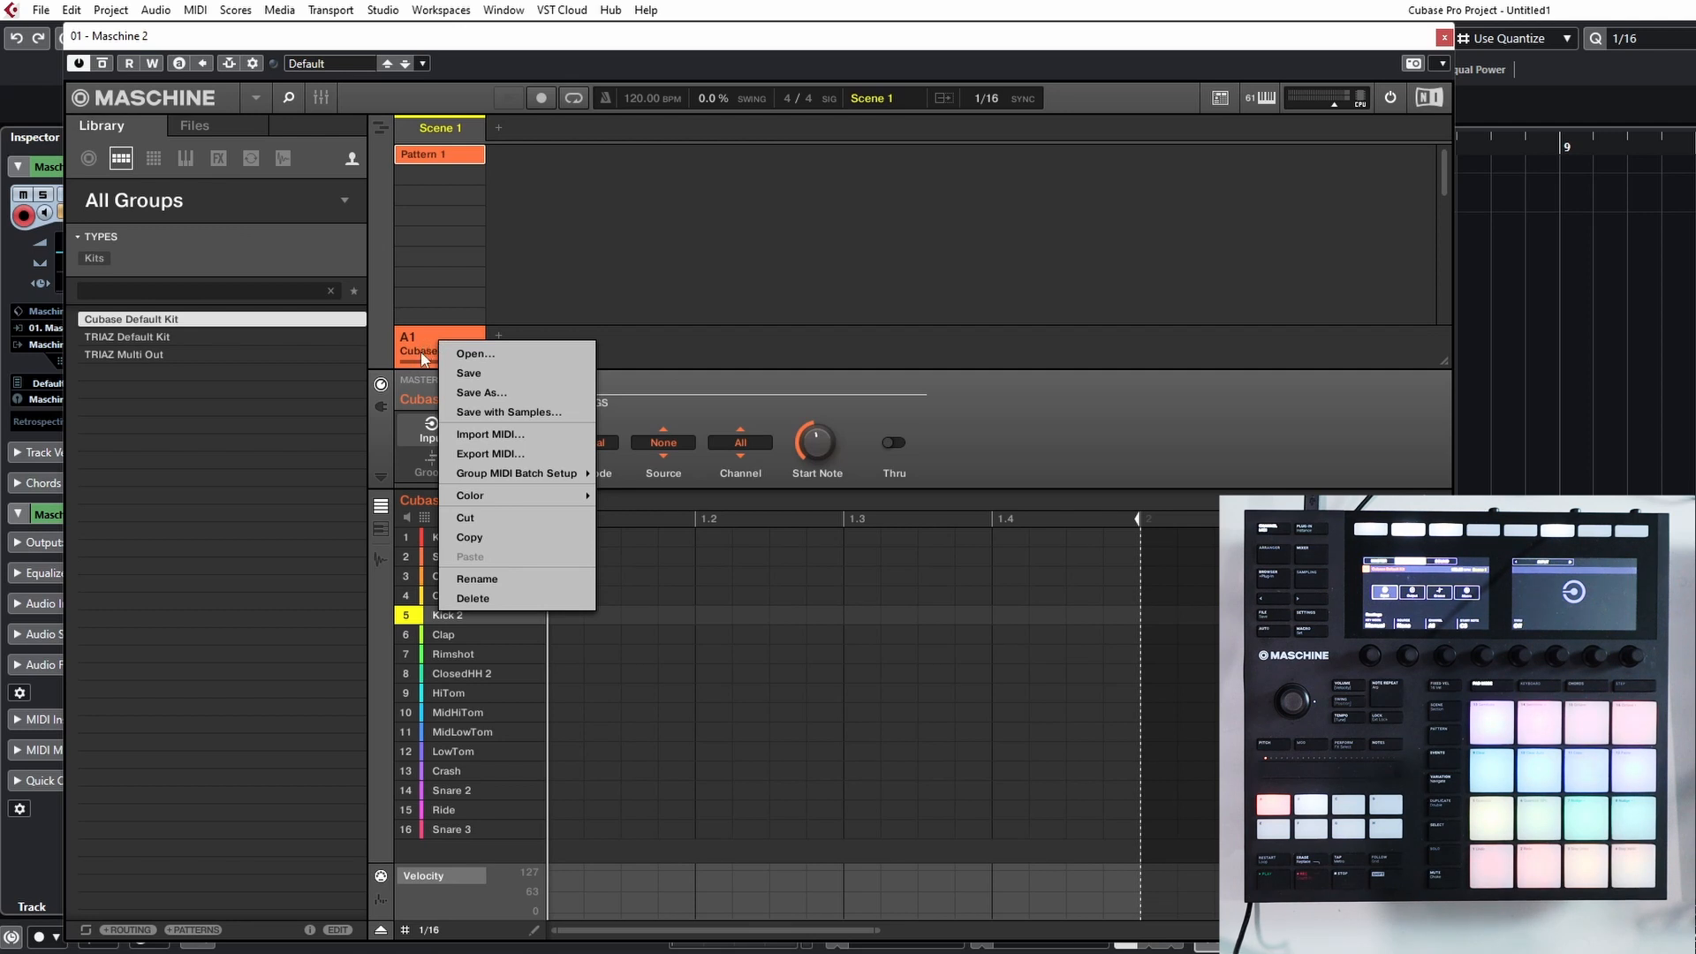
{"action": "mouse_move", "coordinate": [507, 481]}
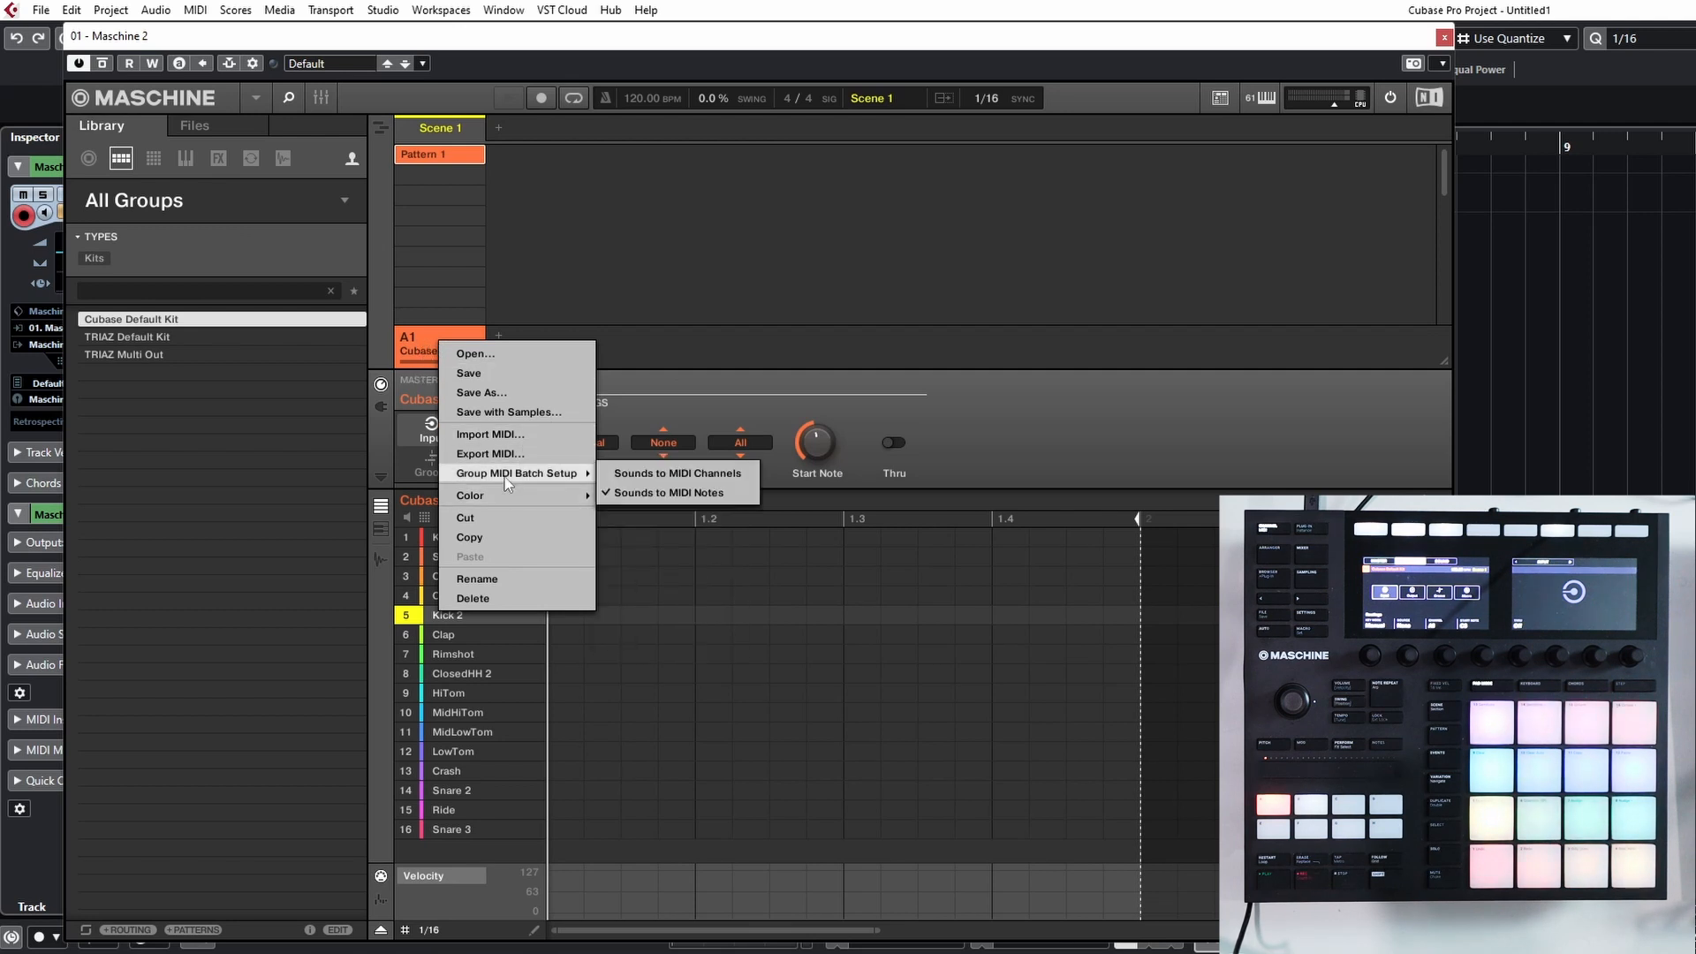
{"action": "left_click", "coordinate": [634, 489]}
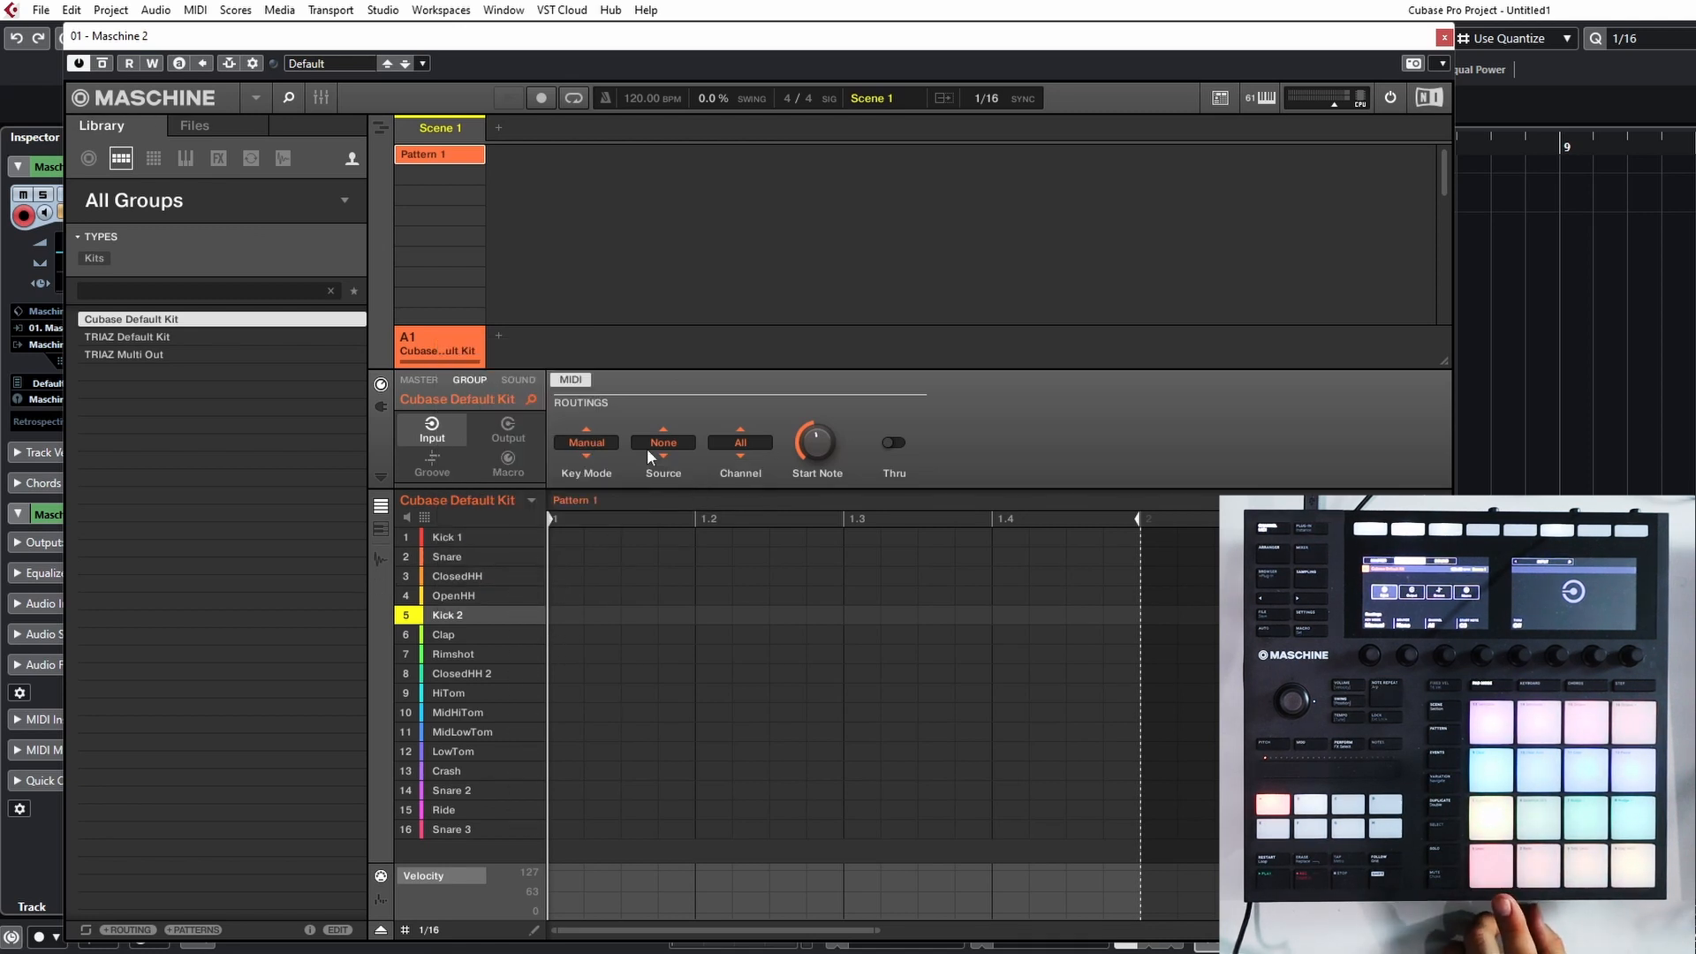
Examine the MIDI input and MIDI output settings of the Kick 2 sound.
{"action": "left_click", "coordinate": [526, 381]}
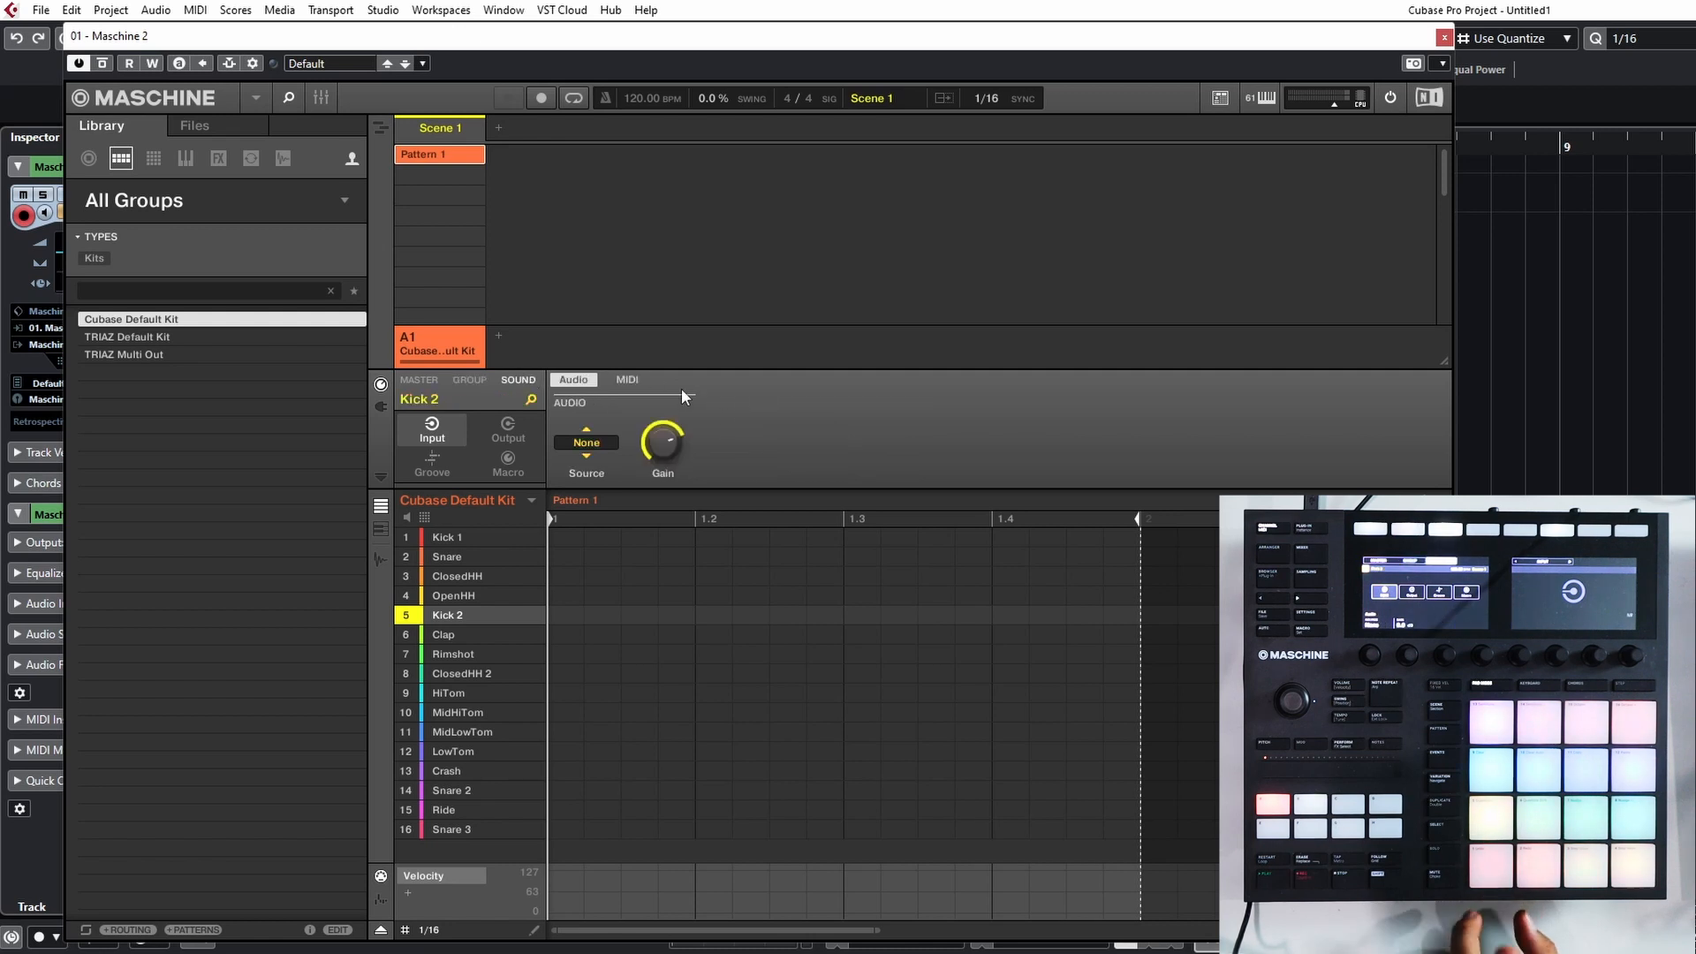
{"action": "left_click", "coordinate": [634, 381]}
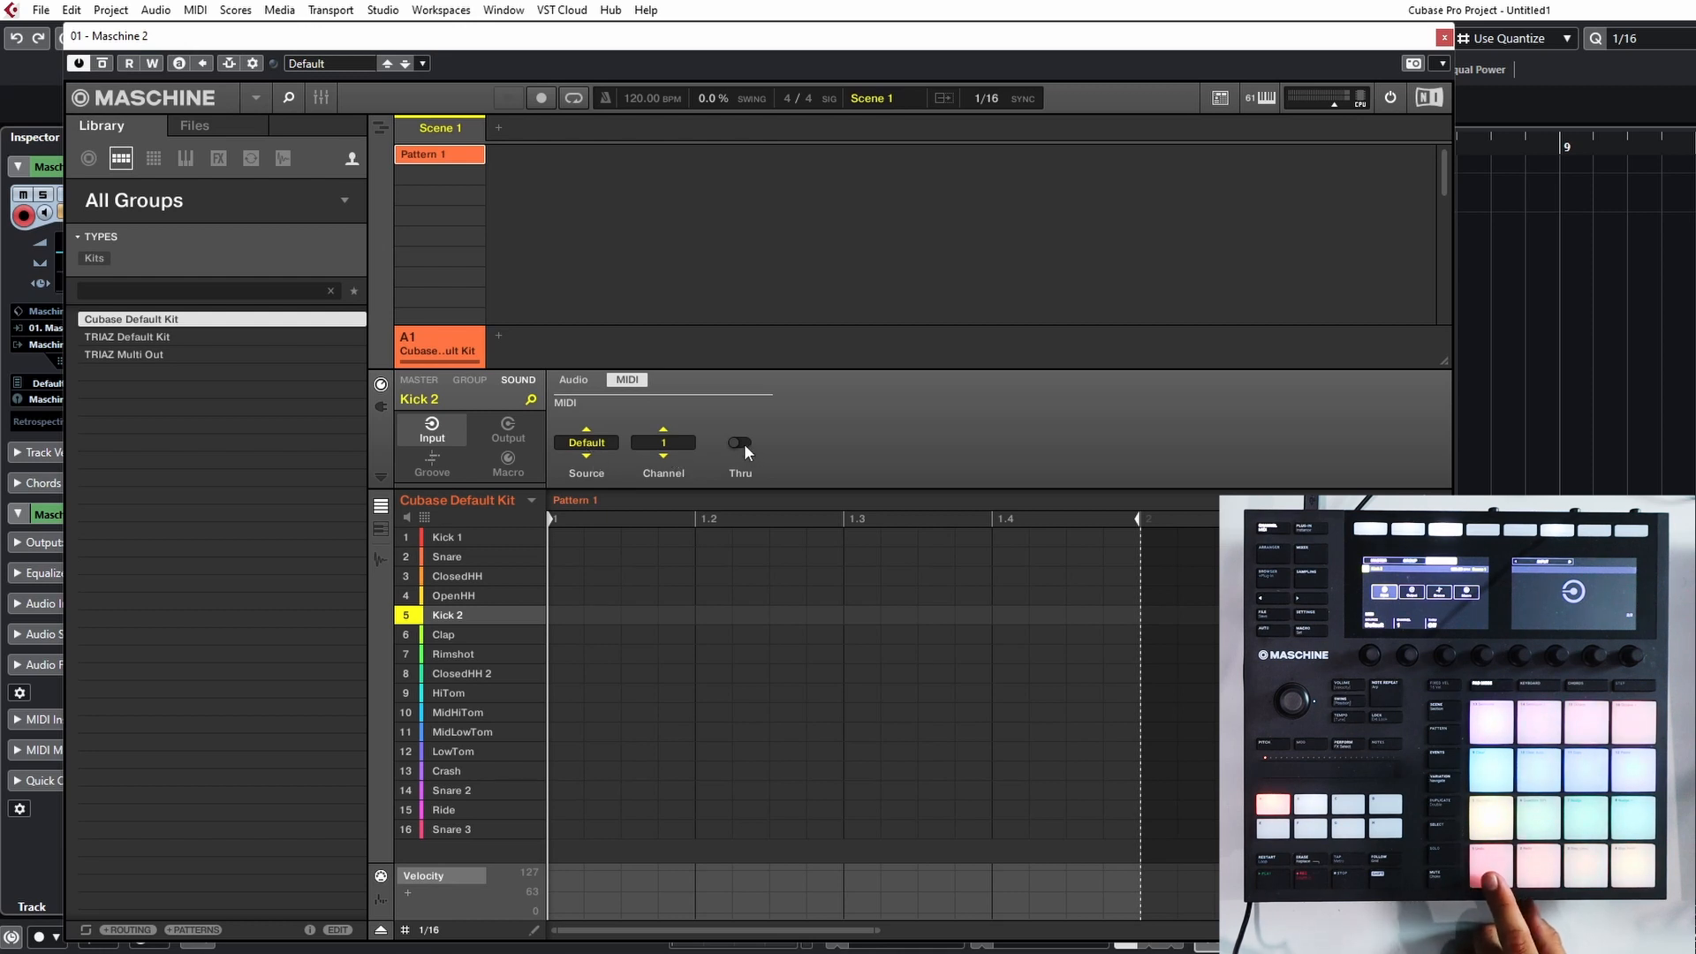
{"action": "left_click", "coordinate": [492, 430]}
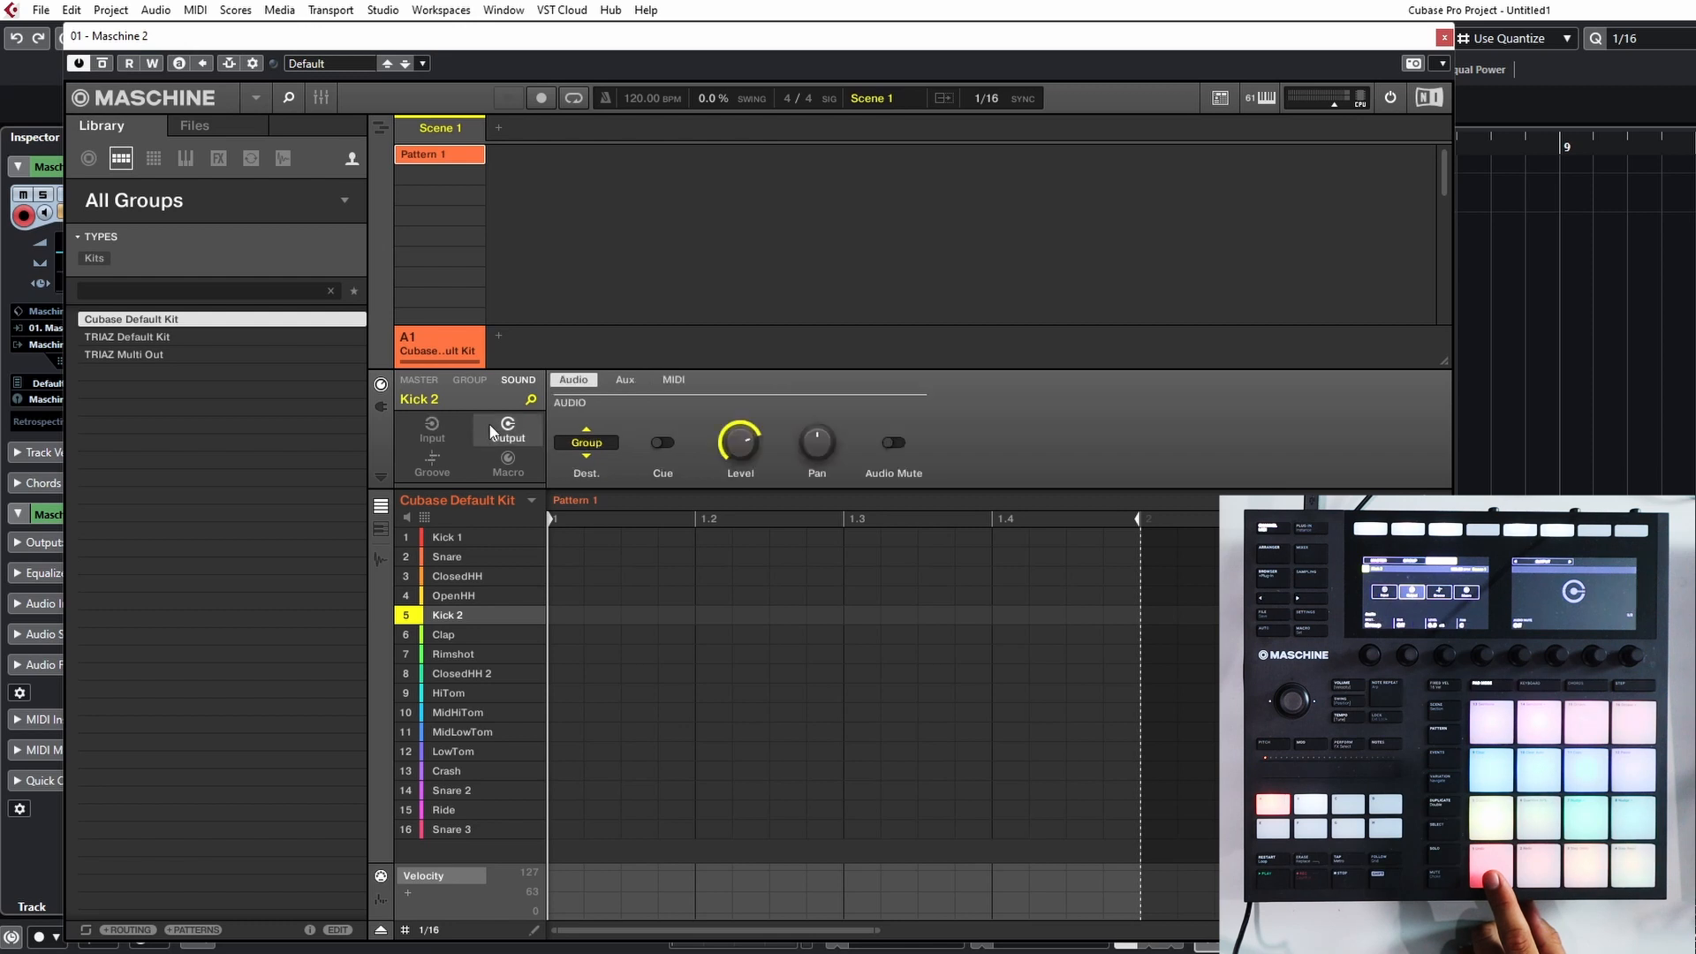
{"action": "left_click", "coordinate": [674, 382]}
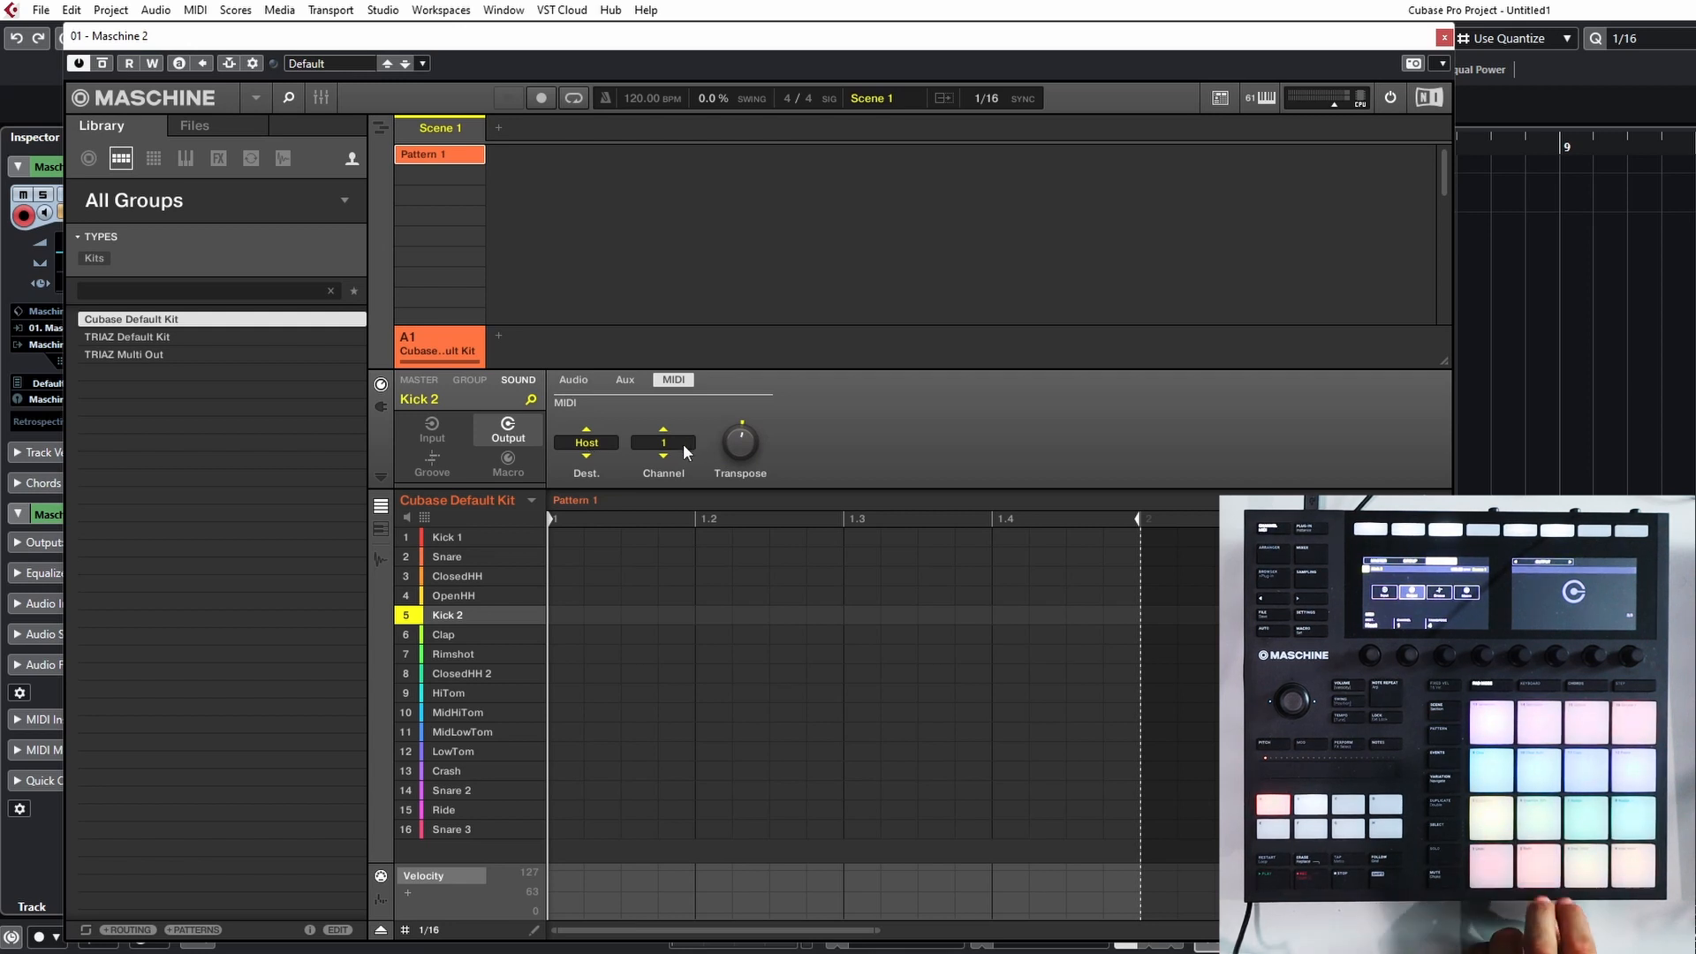
{"action": "mouse_move", "coordinate": [739, 444]}
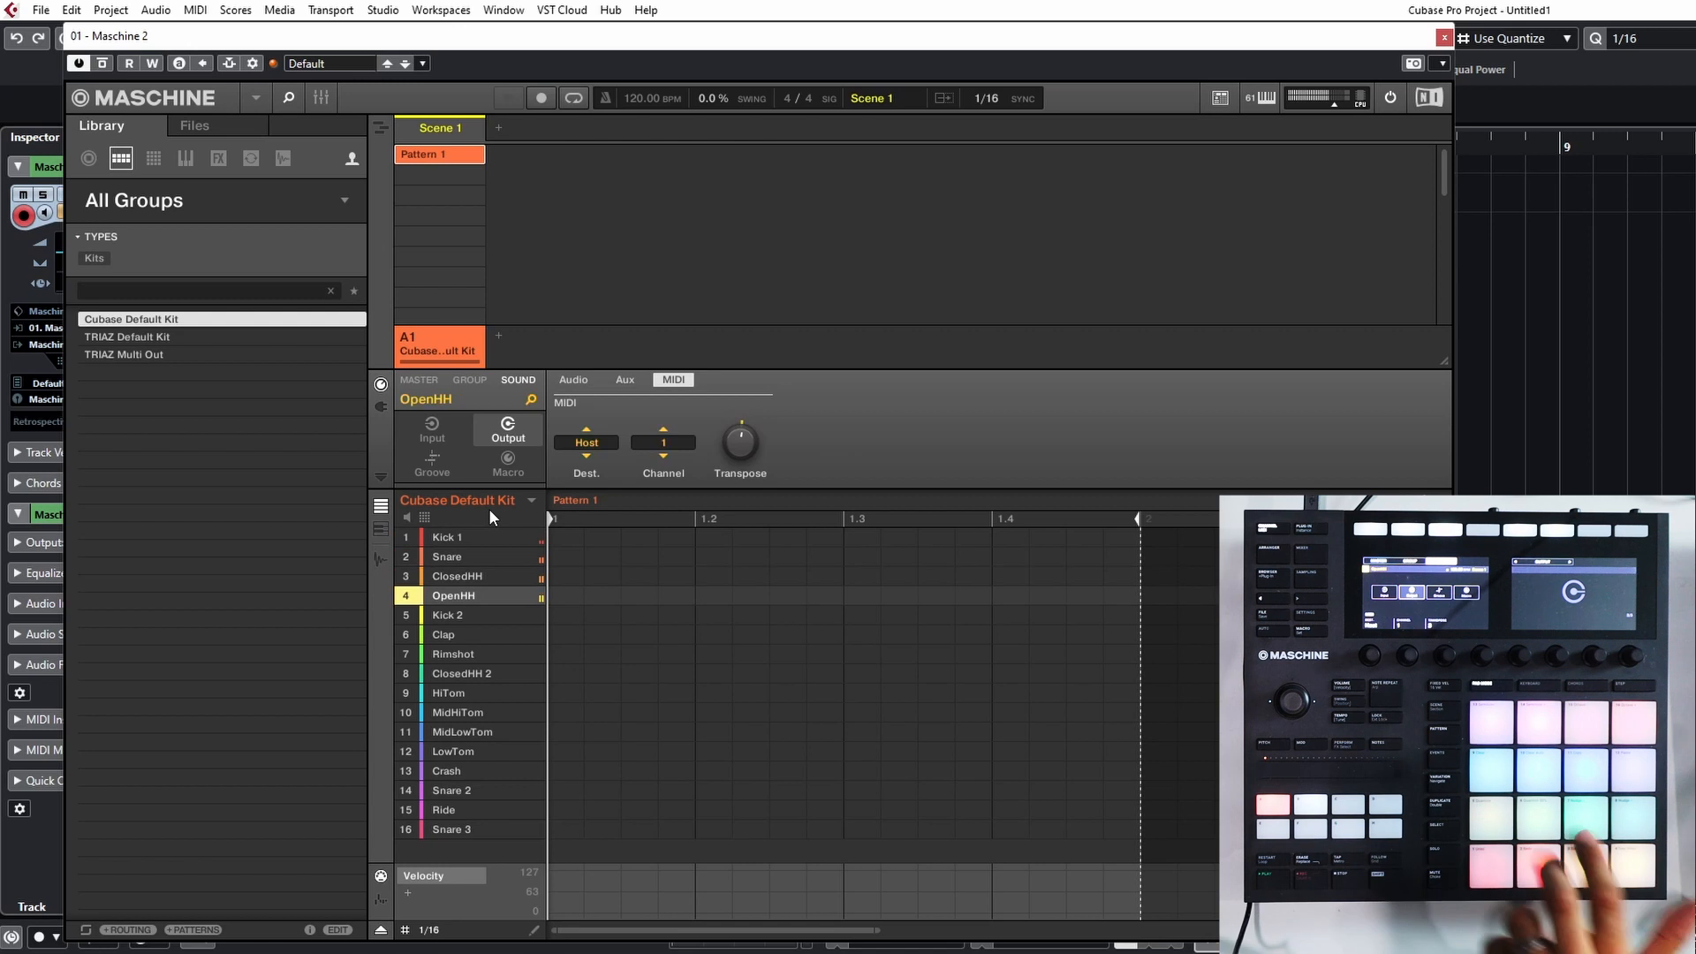
Compare the audio output destinations of the kit's first five sounds, from Kick 1 to Kick 2.
{"action": "left_click", "coordinate": [576, 380]}
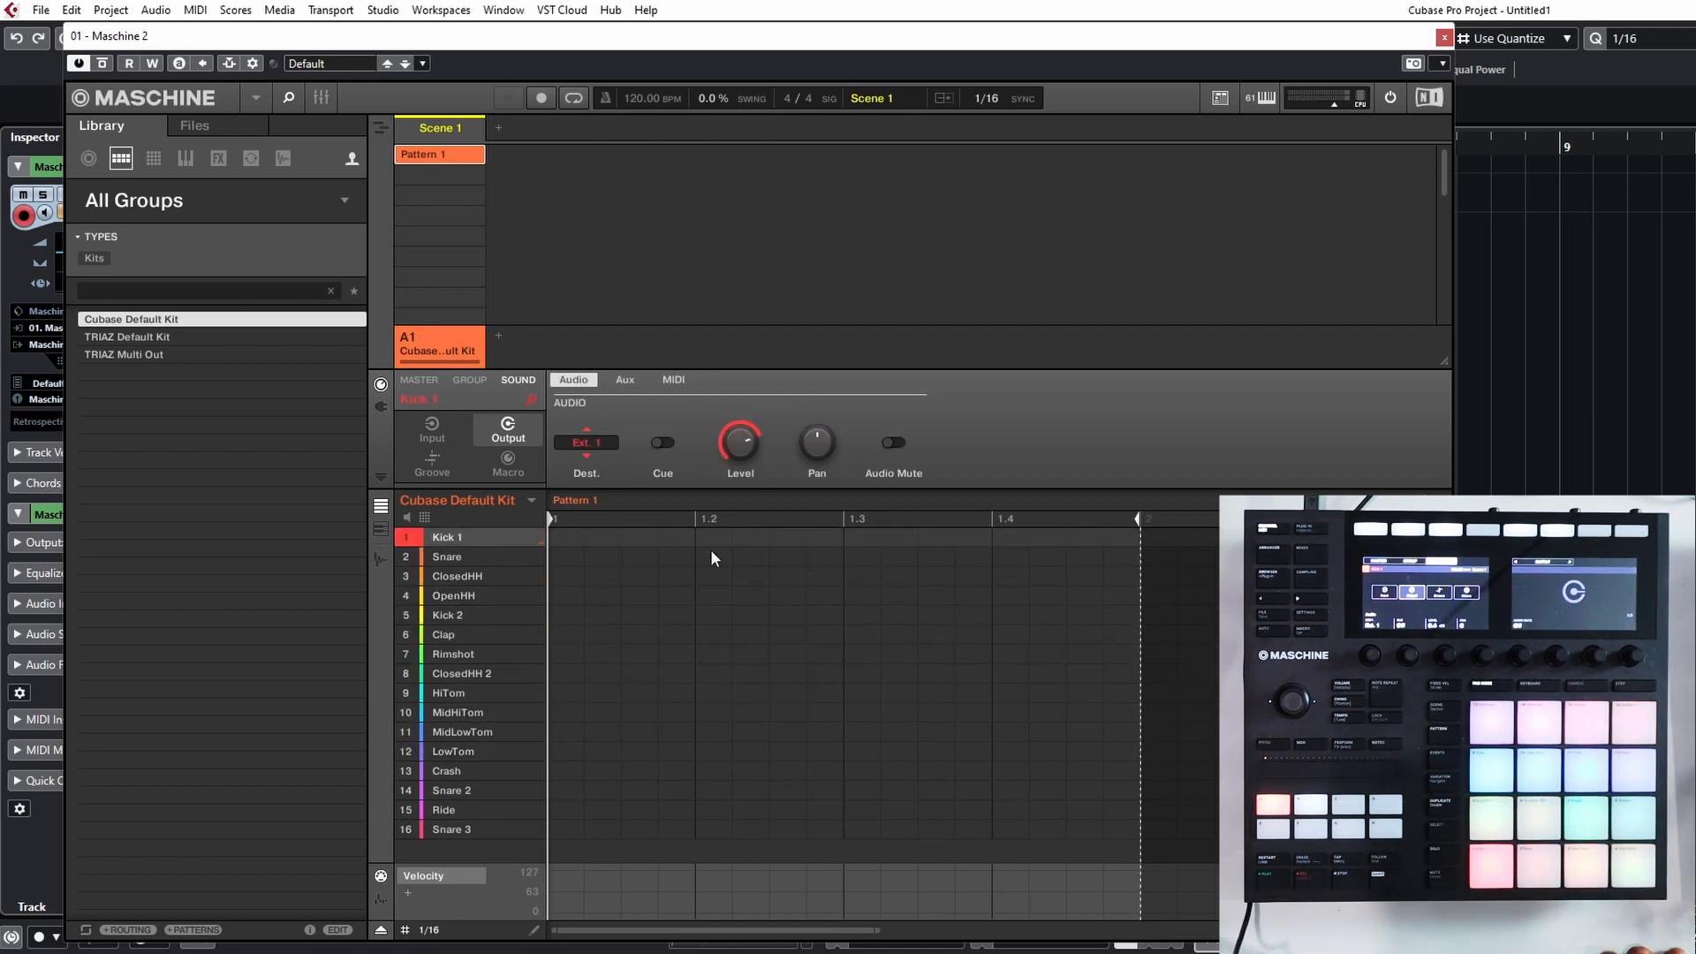
{"action": "left_click", "coordinate": [453, 560]}
{"action": "left_click", "coordinate": [458, 577]}
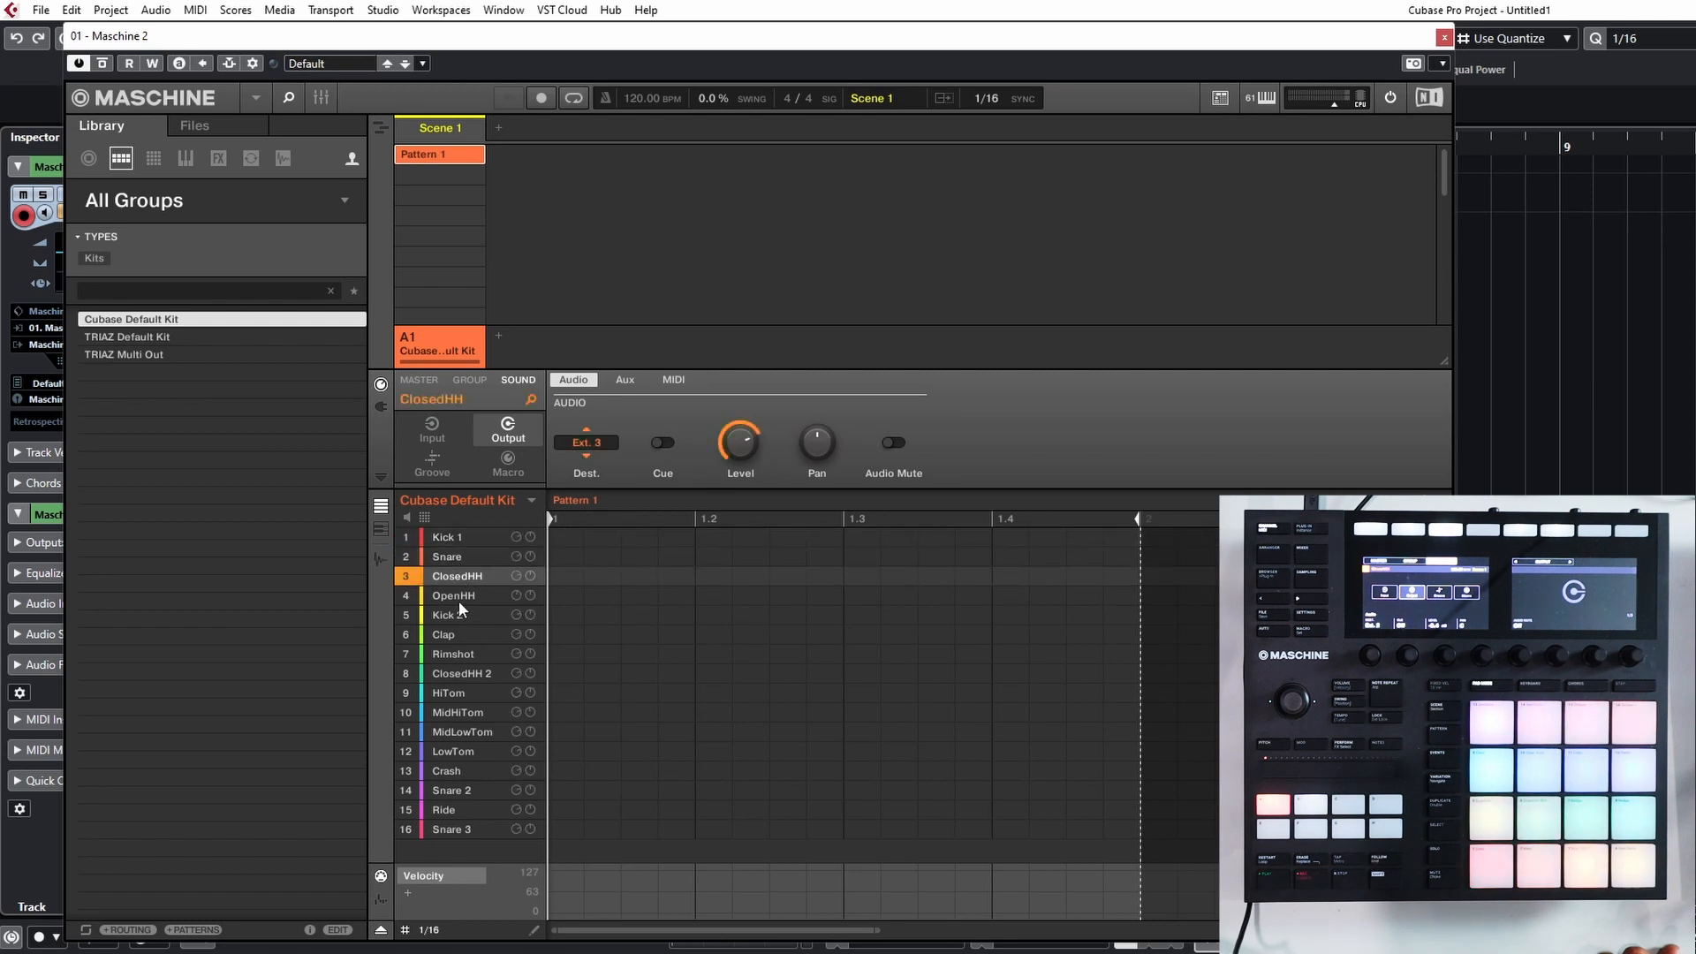
{"action": "left_click", "coordinate": [459, 596]}
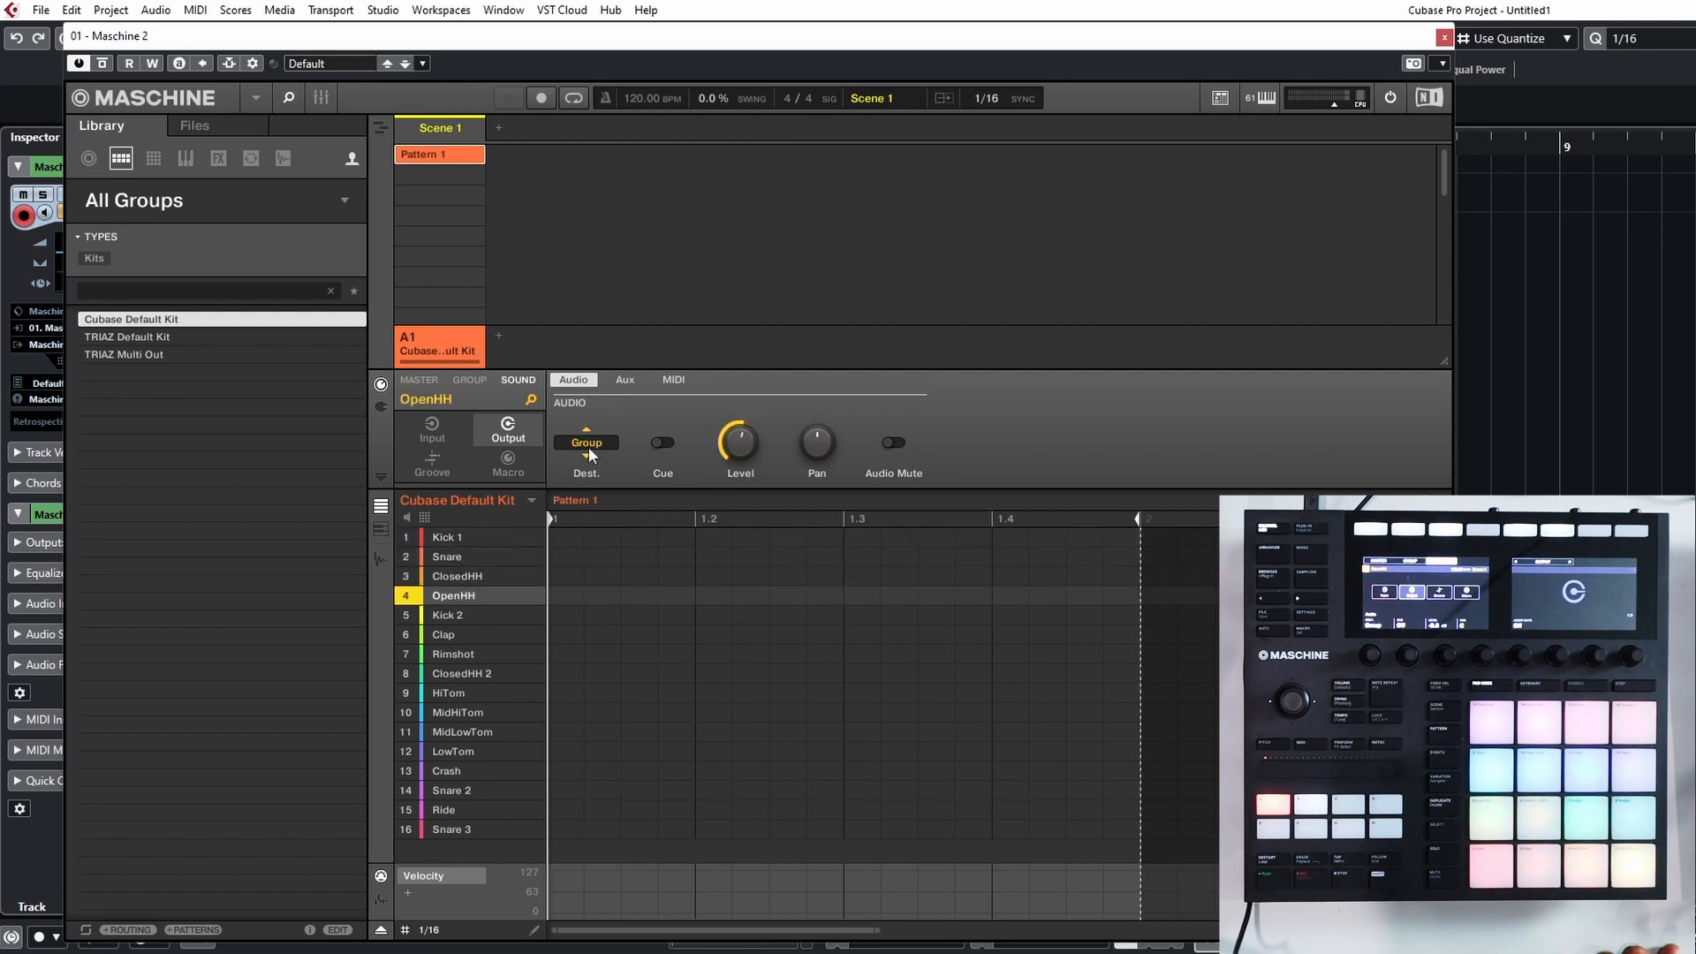
{"action": "left_click", "coordinate": [446, 614]}
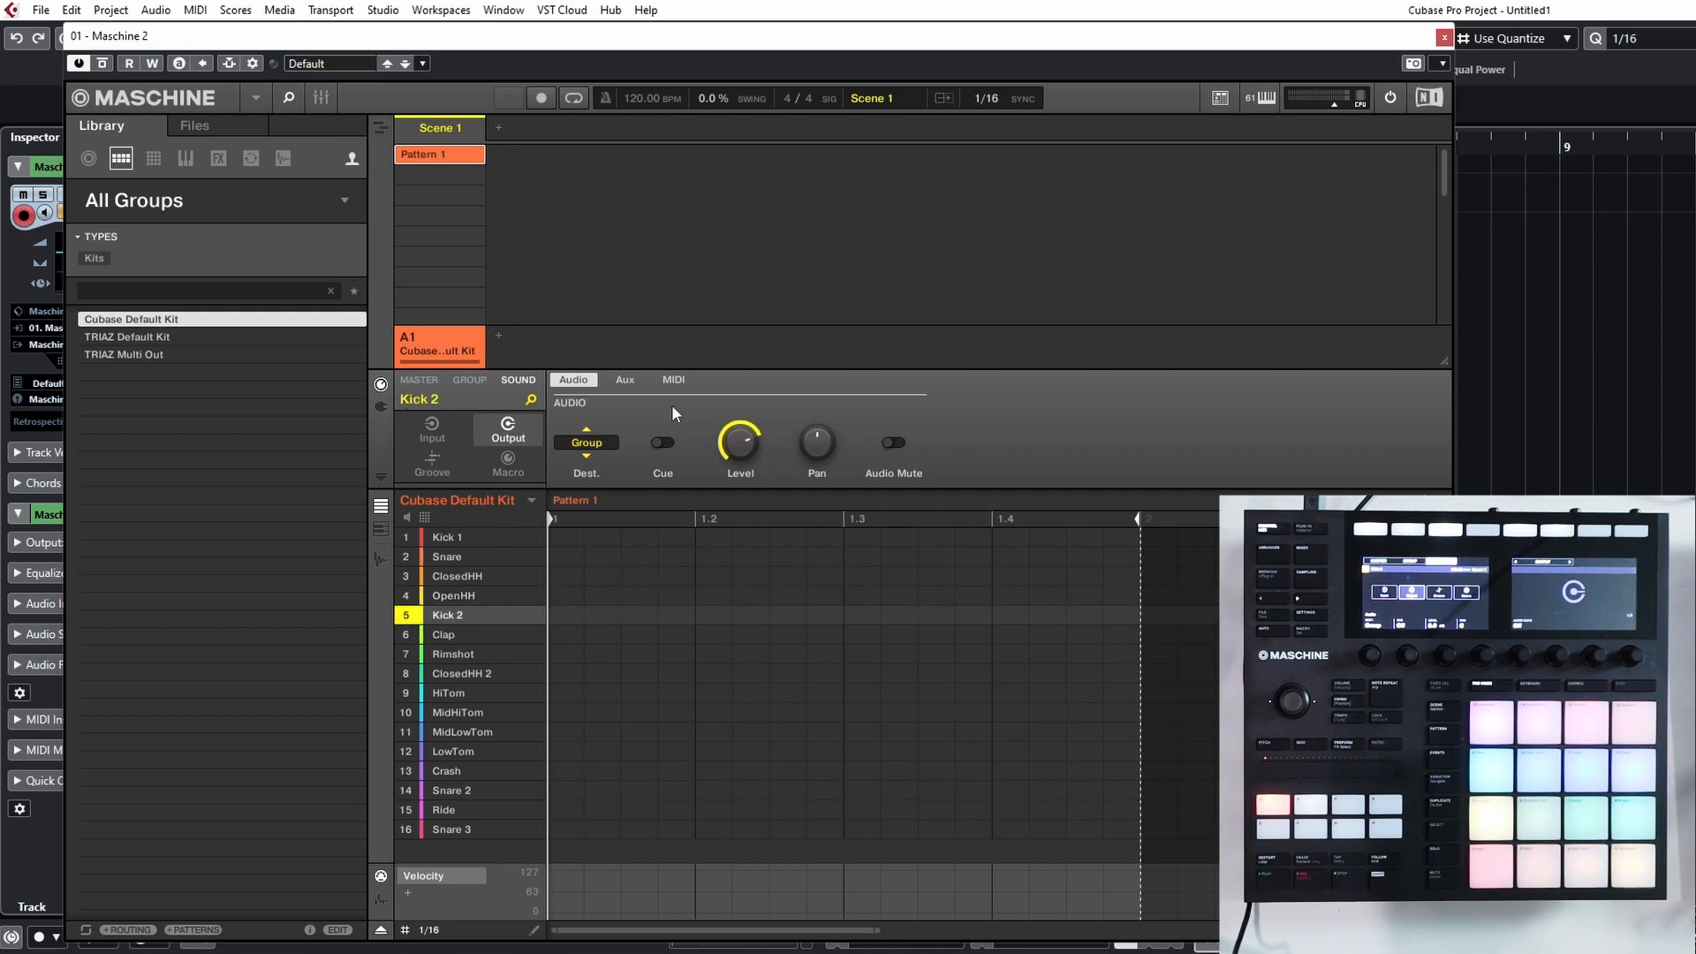
Set the Kick 1 sound's MIDI output destination to Host on channel 1.
{"action": "left_click", "coordinate": [674, 380]}
{"action": "left_click", "coordinate": [446, 535]}
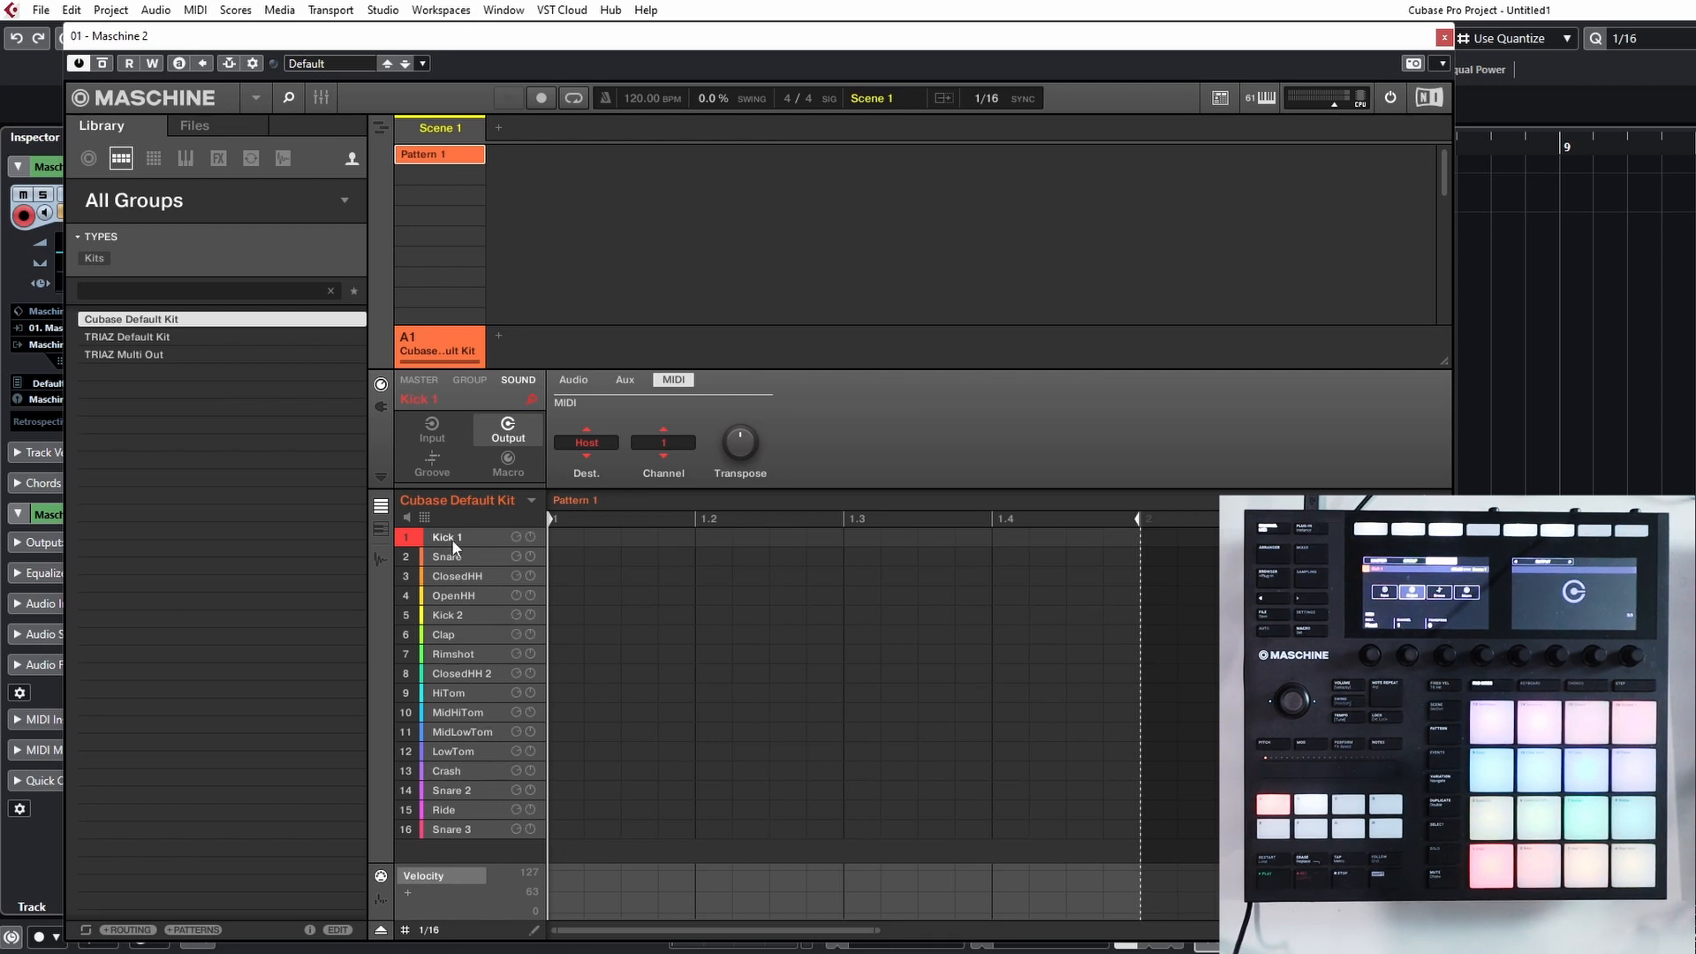
{"action": "left_click", "coordinate": [609, 447]}
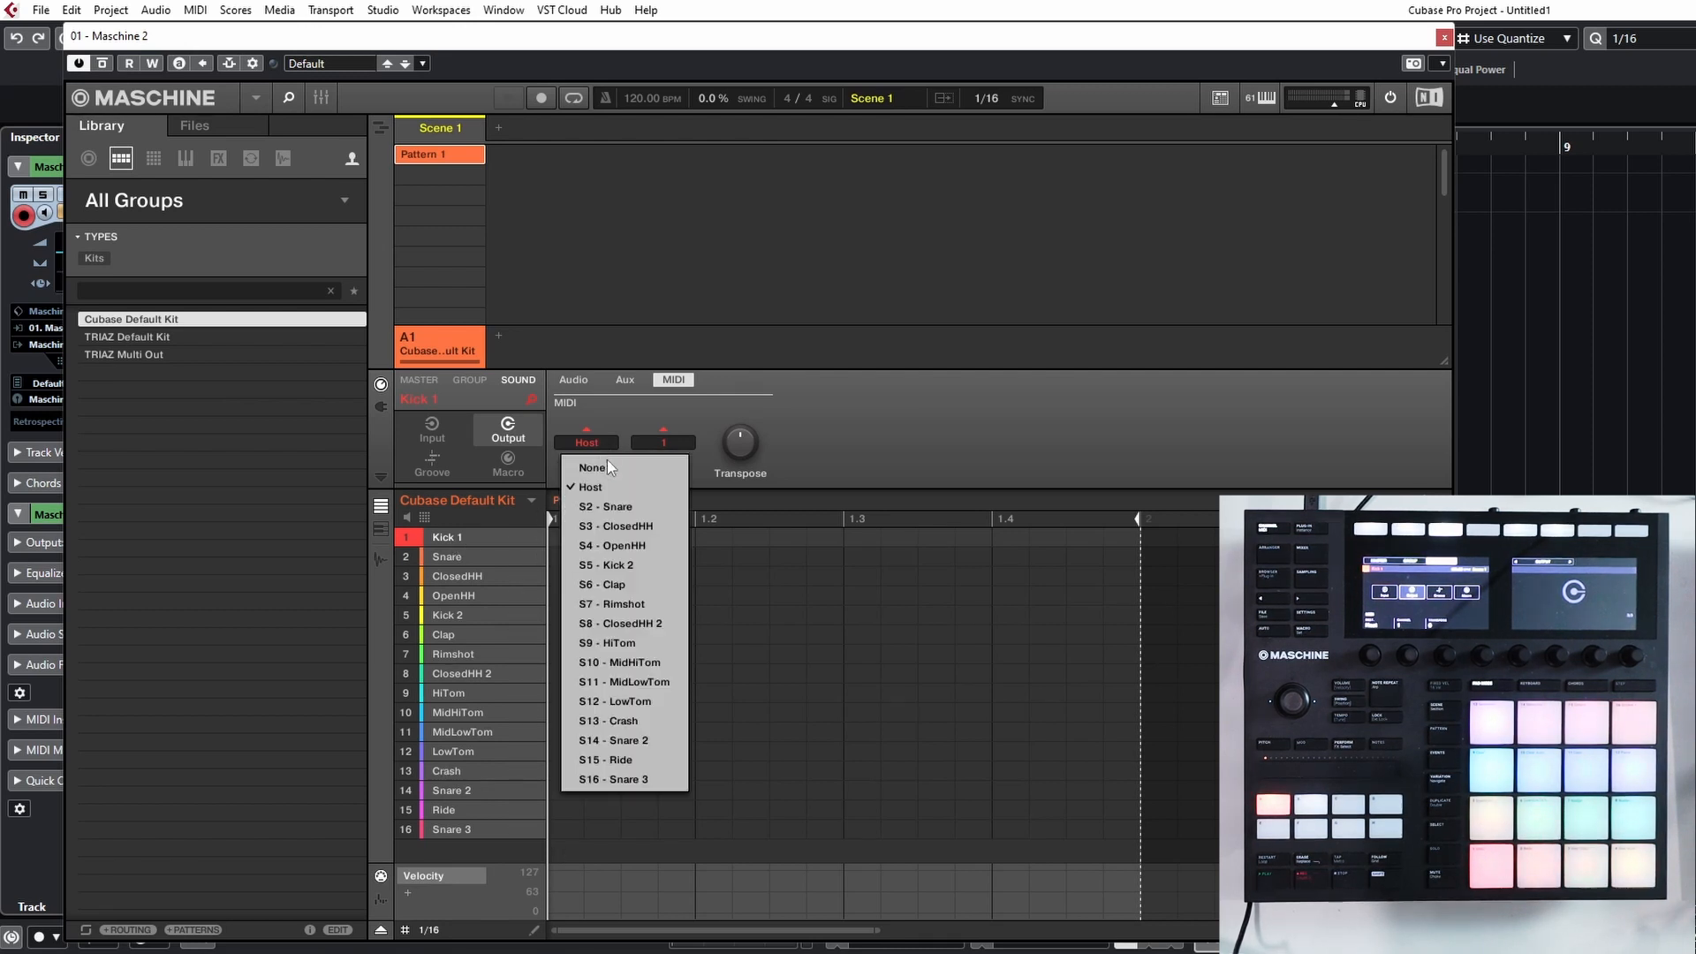
{"action": "left_click", "coordinate": [606, 485]}
{"action": "left_click", "coordinate": [666, 444]}
{"action": "left_click", "coordinate": [670, 485]}
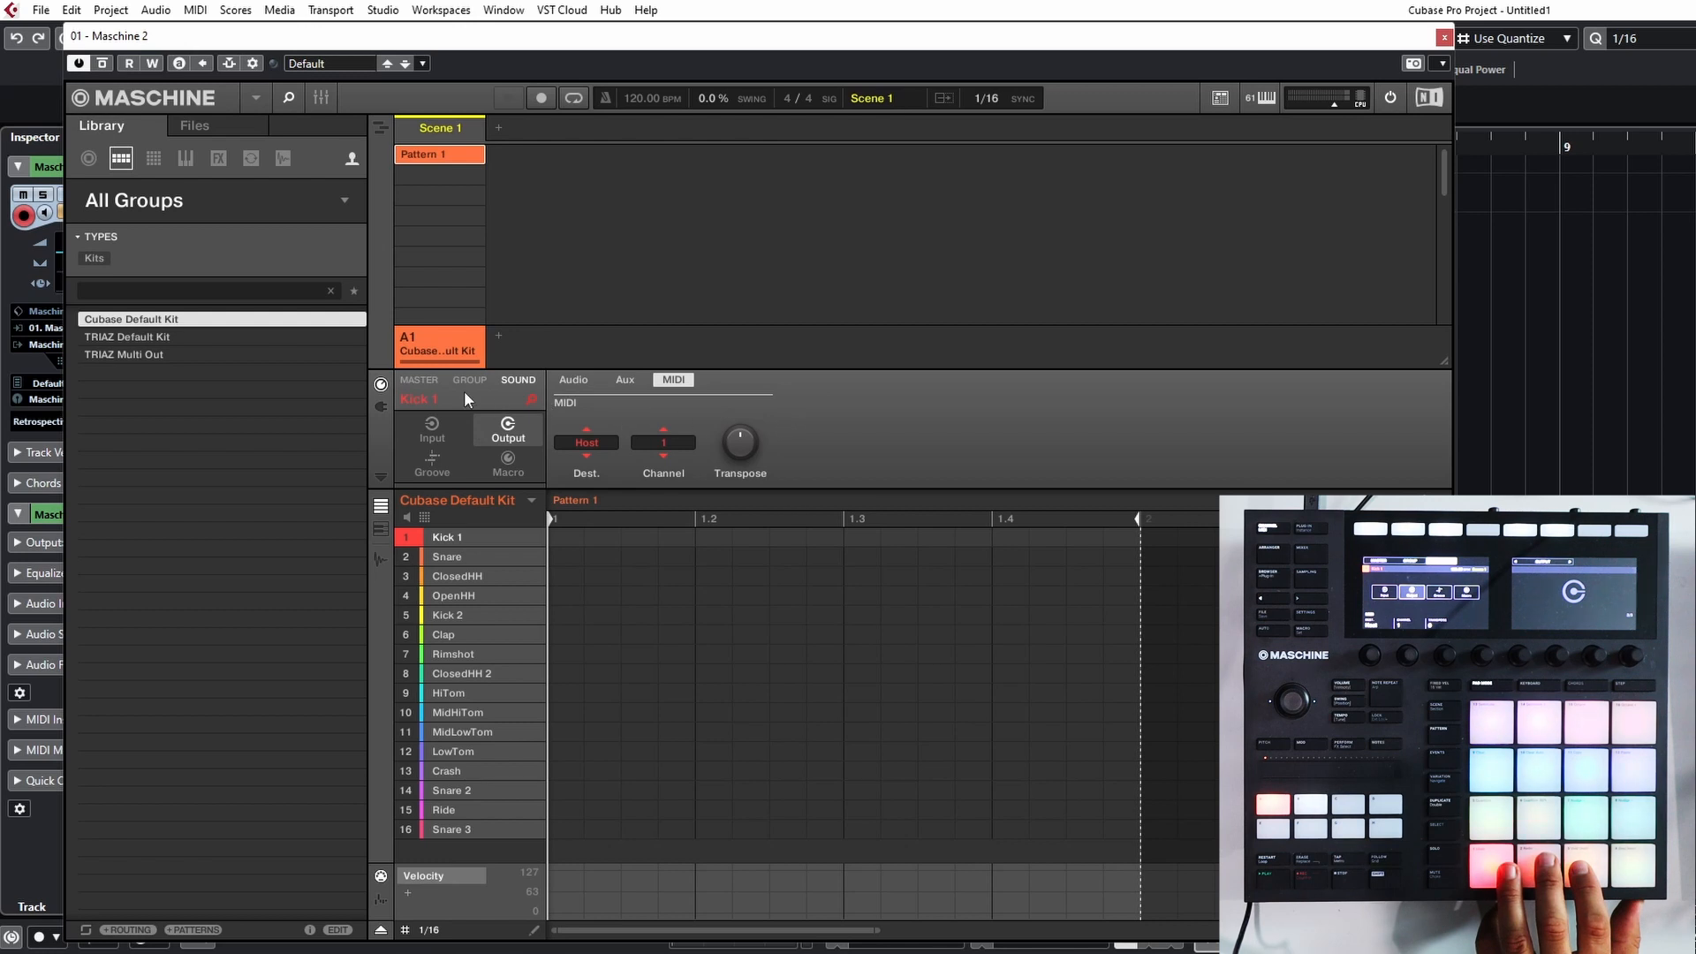
Check the MIDI input source, channel and Thru settings of the Kick 1 sound.
{"action": "left_click", "coordinate": [445, 424]}
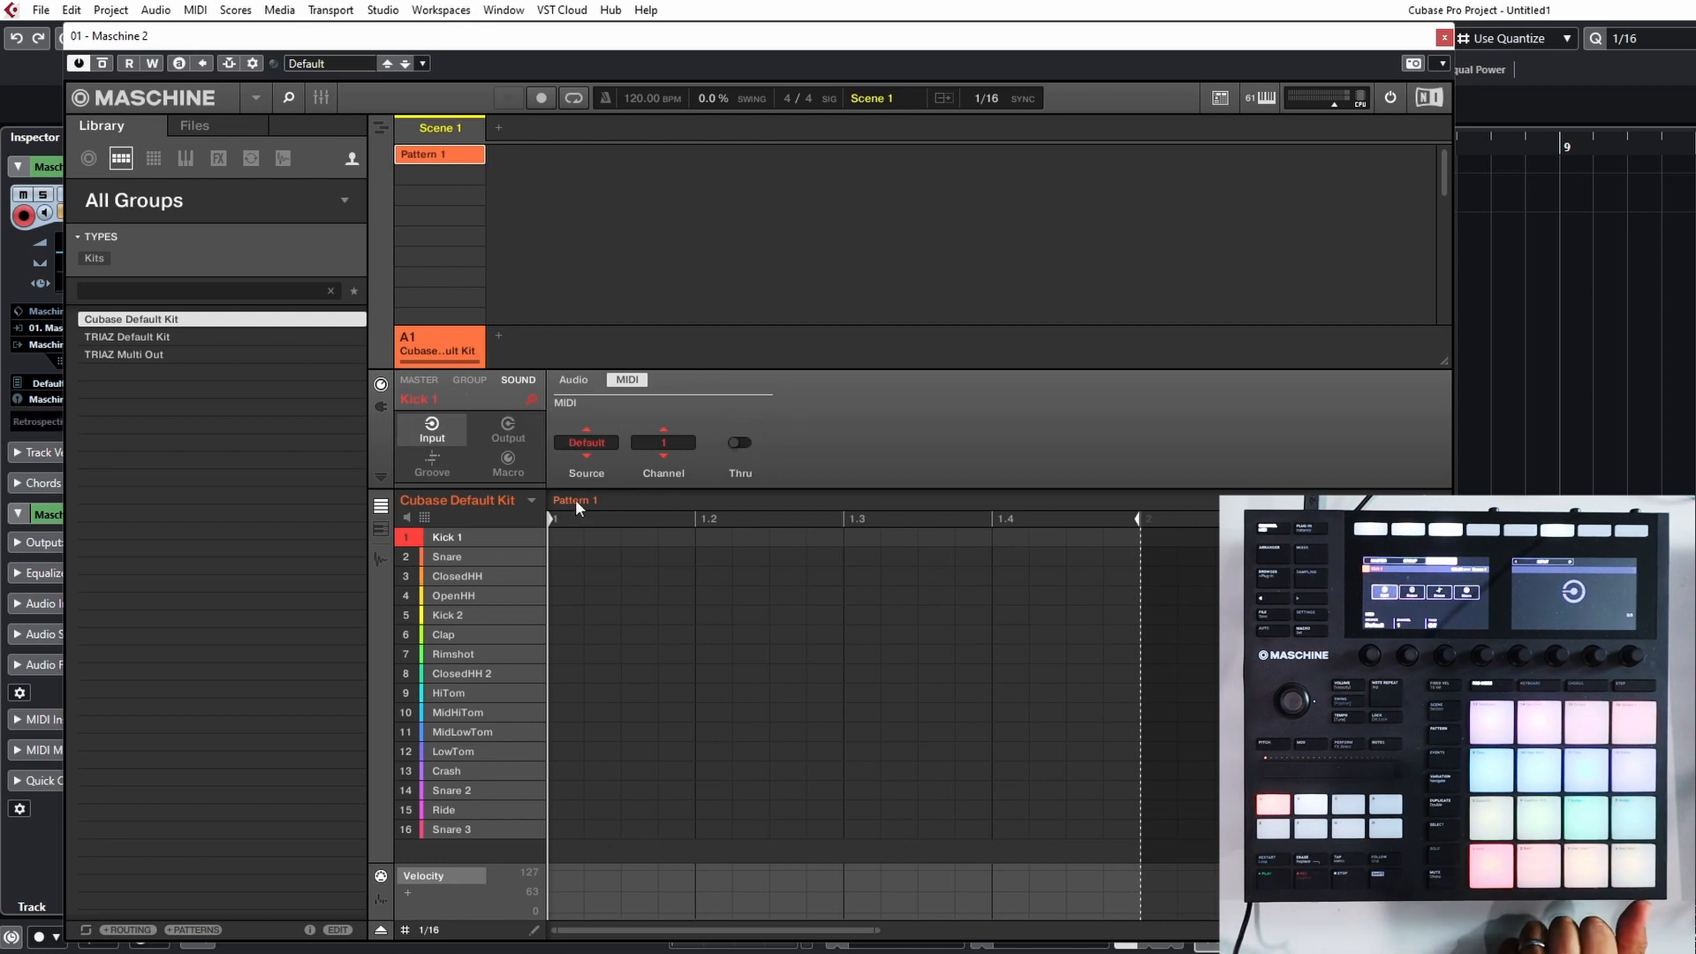
{"action": "left_click", "coordinate": [748, 443]}
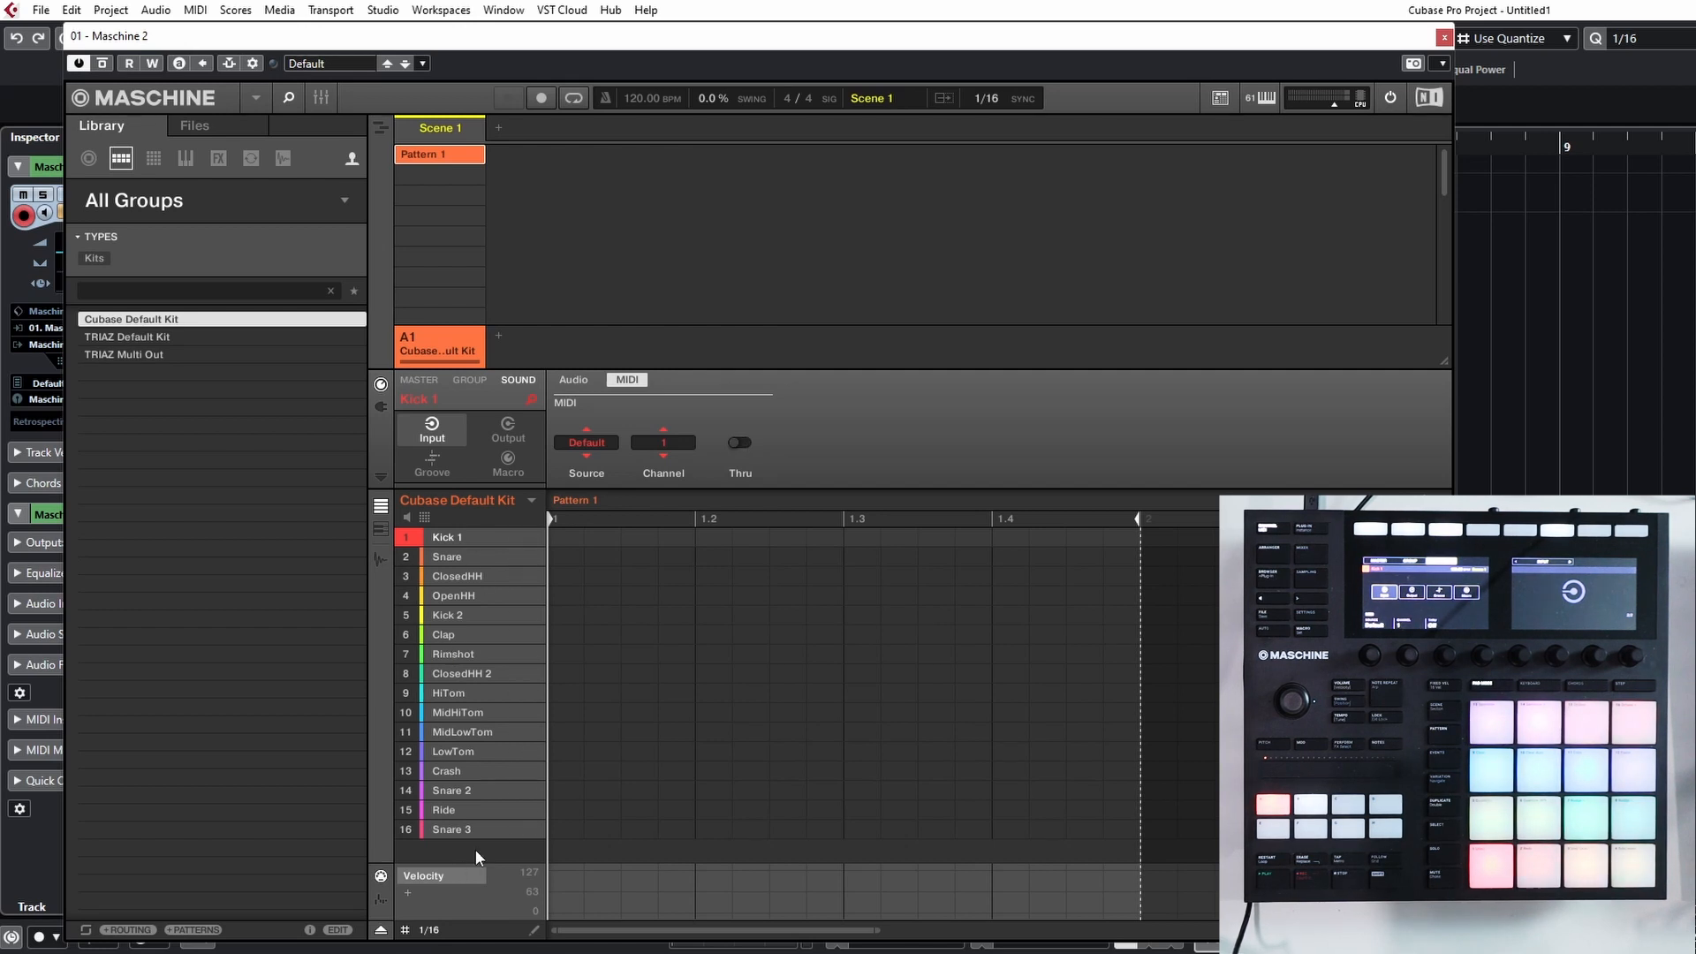
{"action": "left_click", "coordinate": [466, 638]}
{"action": "left_click", "coordinate": [470, 536]}
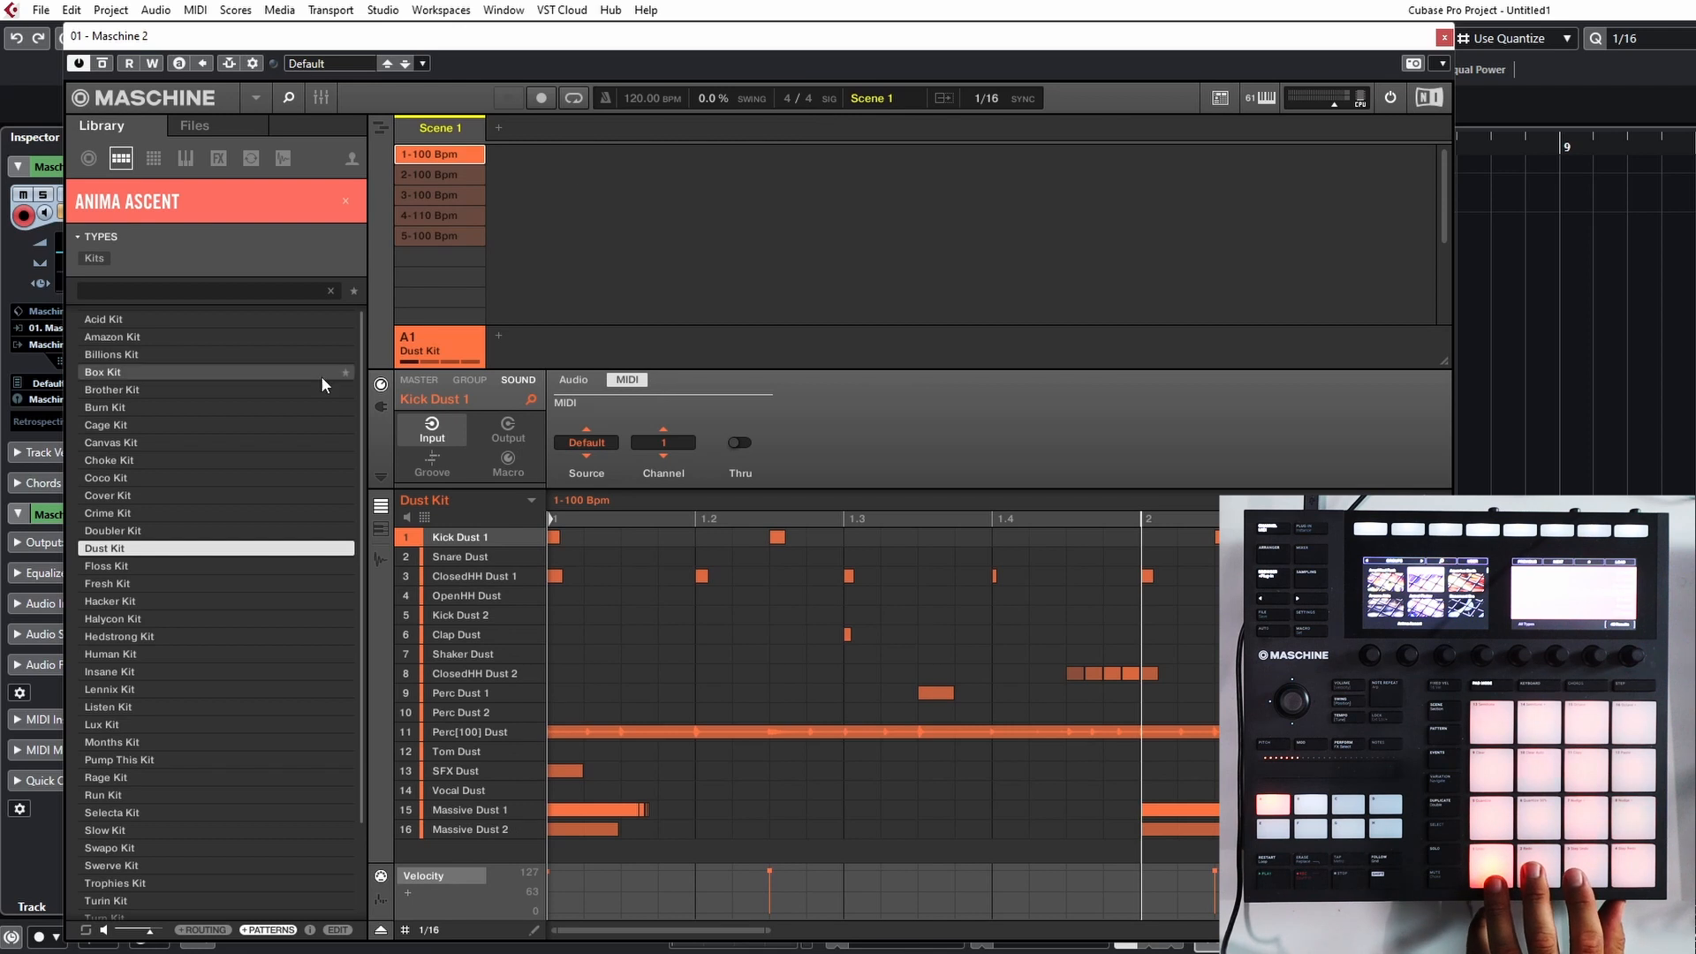
Close the instrument window and play back the recorded part with the Dust Kit, briefly soloing the Maschine track.
{"action": "left_click", "coordinate": [1444, 38]}
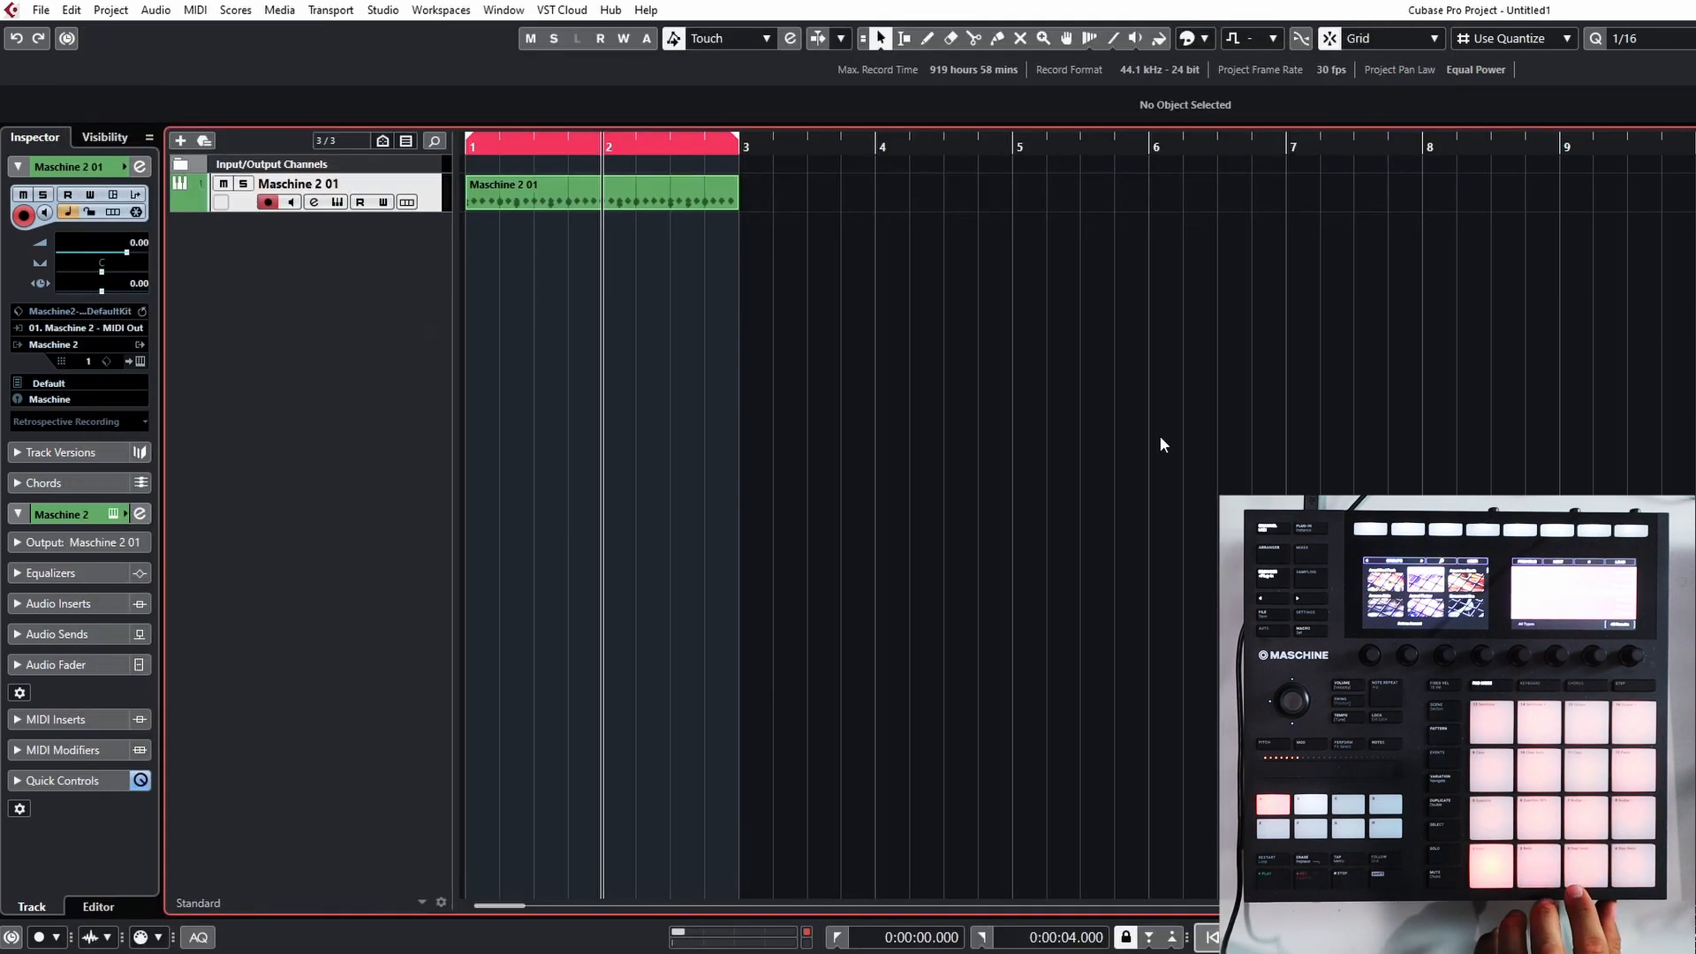
{"action": "left_click", "coordinate": [547, 189]}
{"action": "key", "text": "space"}
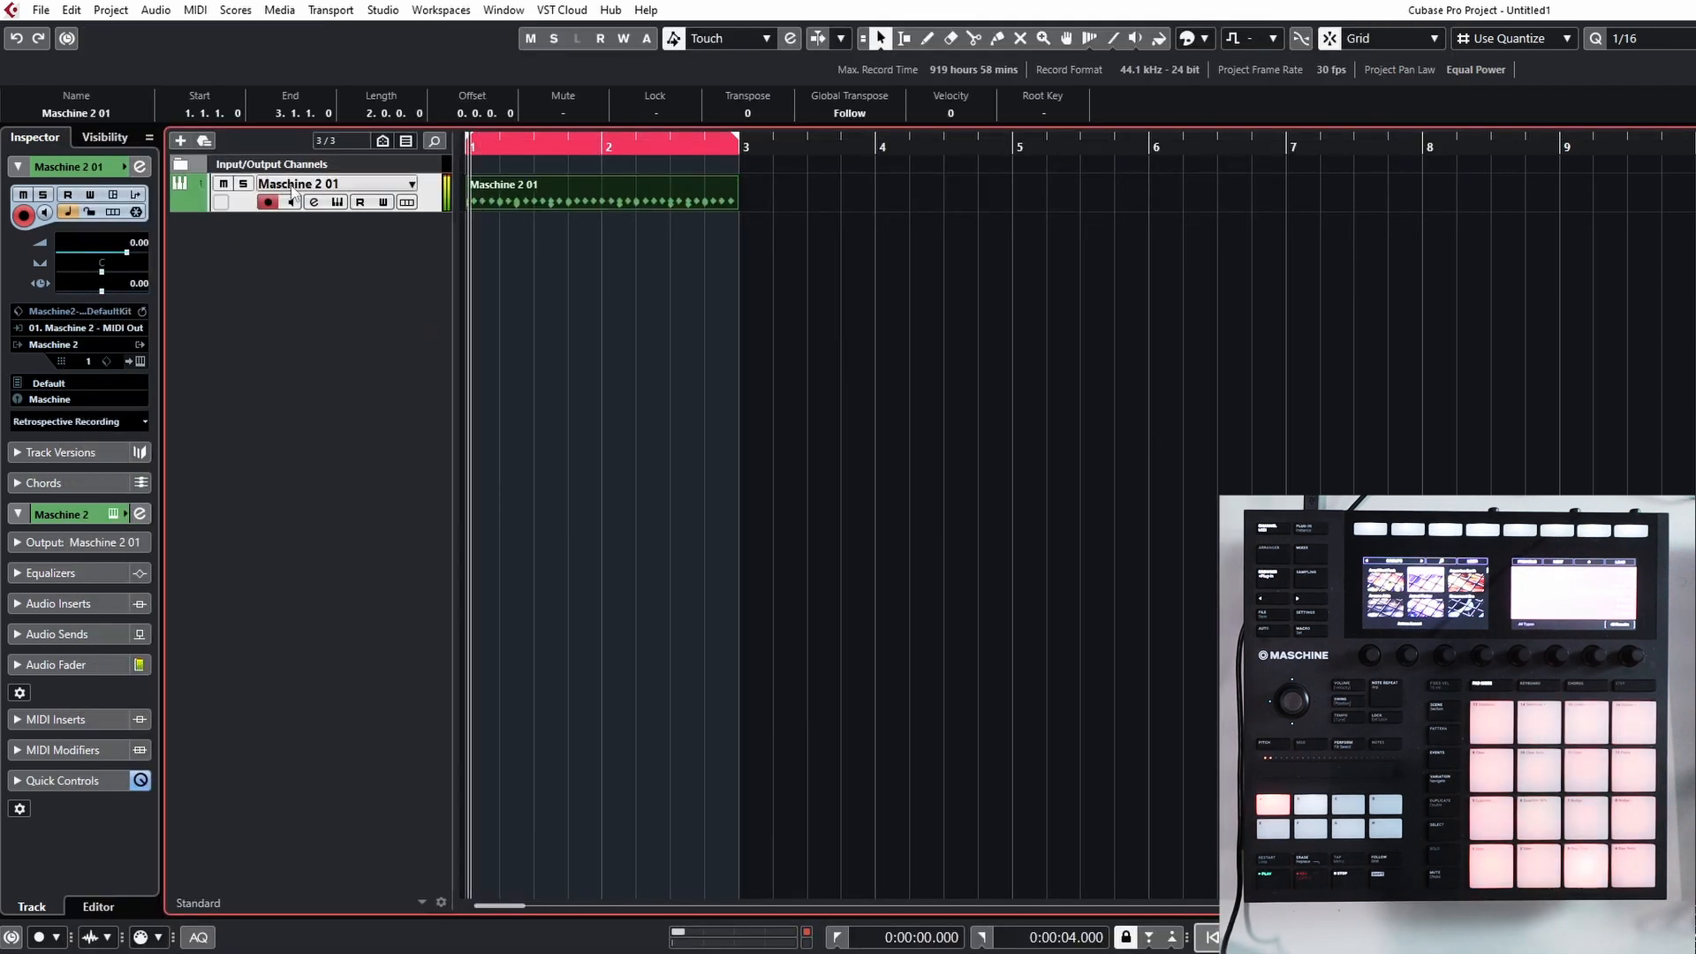
{"action": "left_click", "coordinate": [245, 184]}
{"action": "left_click", "coordinate": [244, 184]}
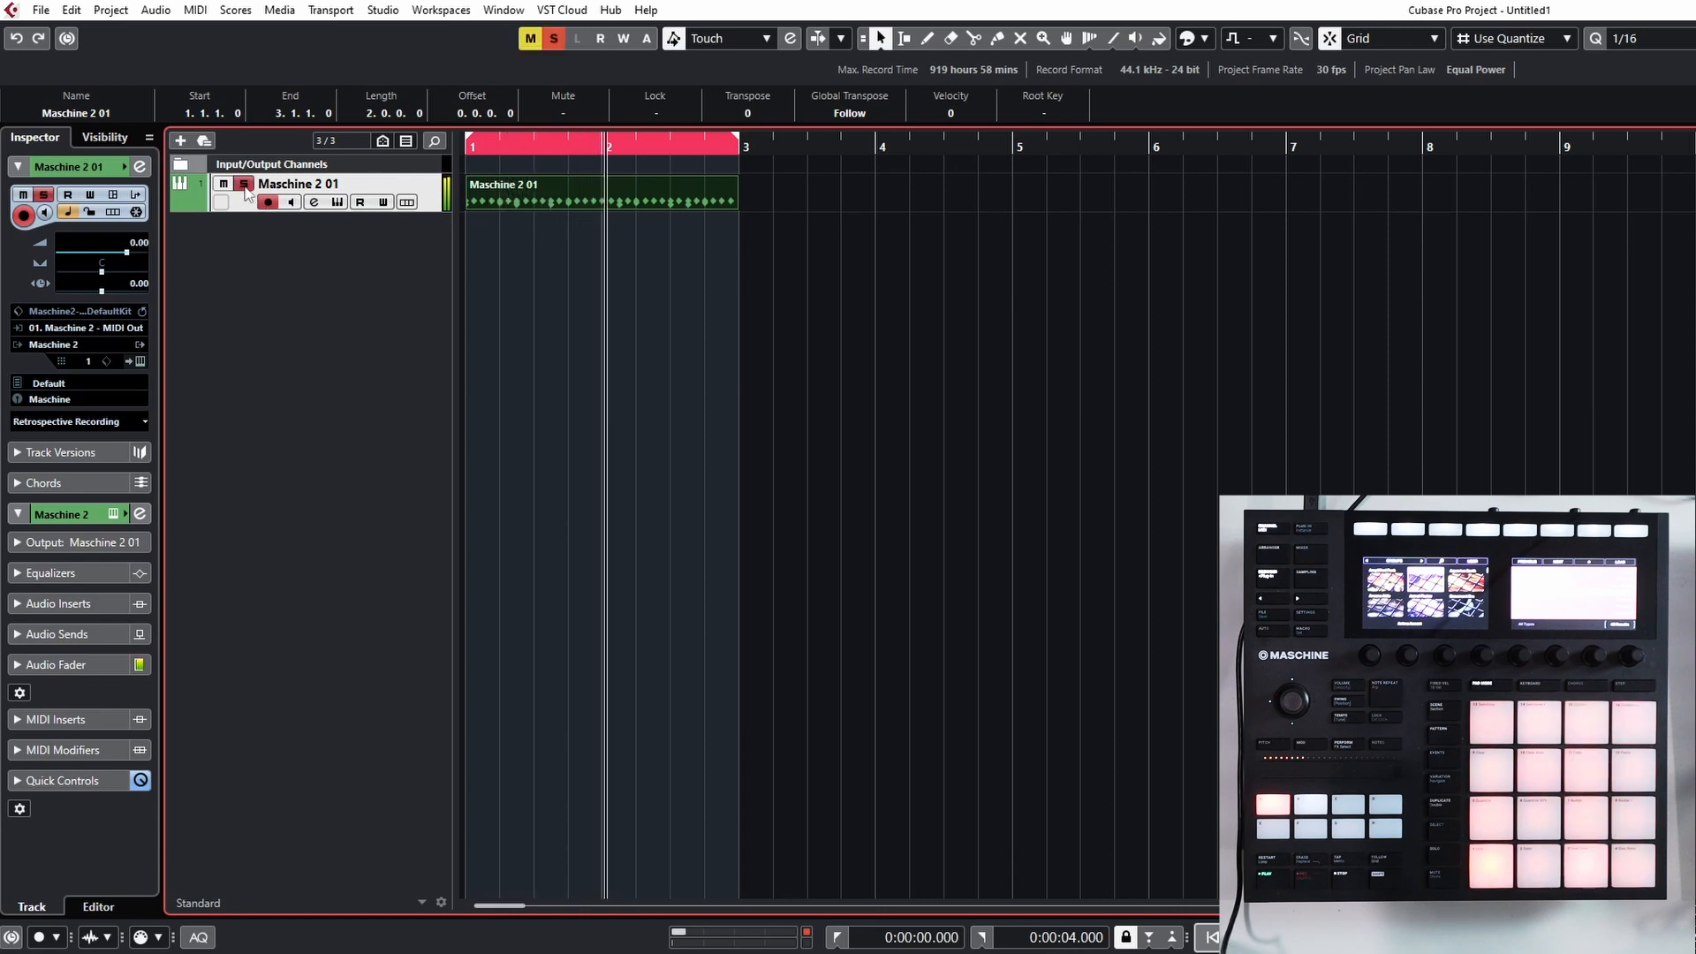
{"action": "left_click", "coordinate": [901, 357]}
{"action": "left_click", "coordinate": [644, 203]}
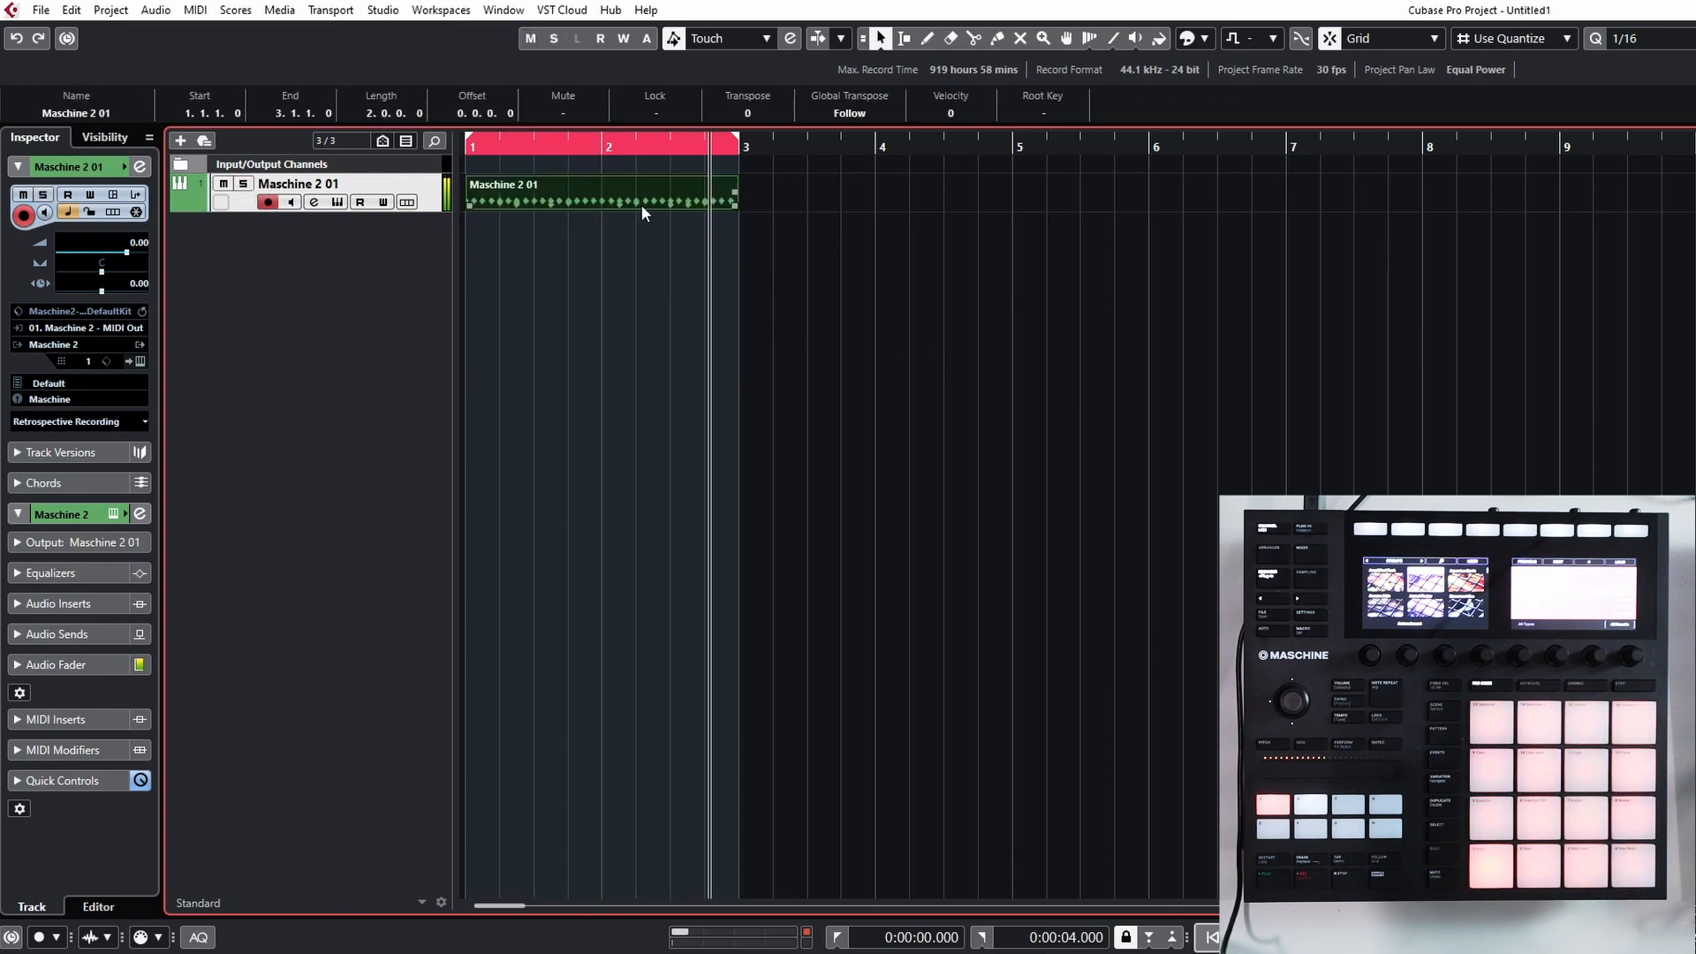
{"action": "left_click", "coordinate": [530, 371]}
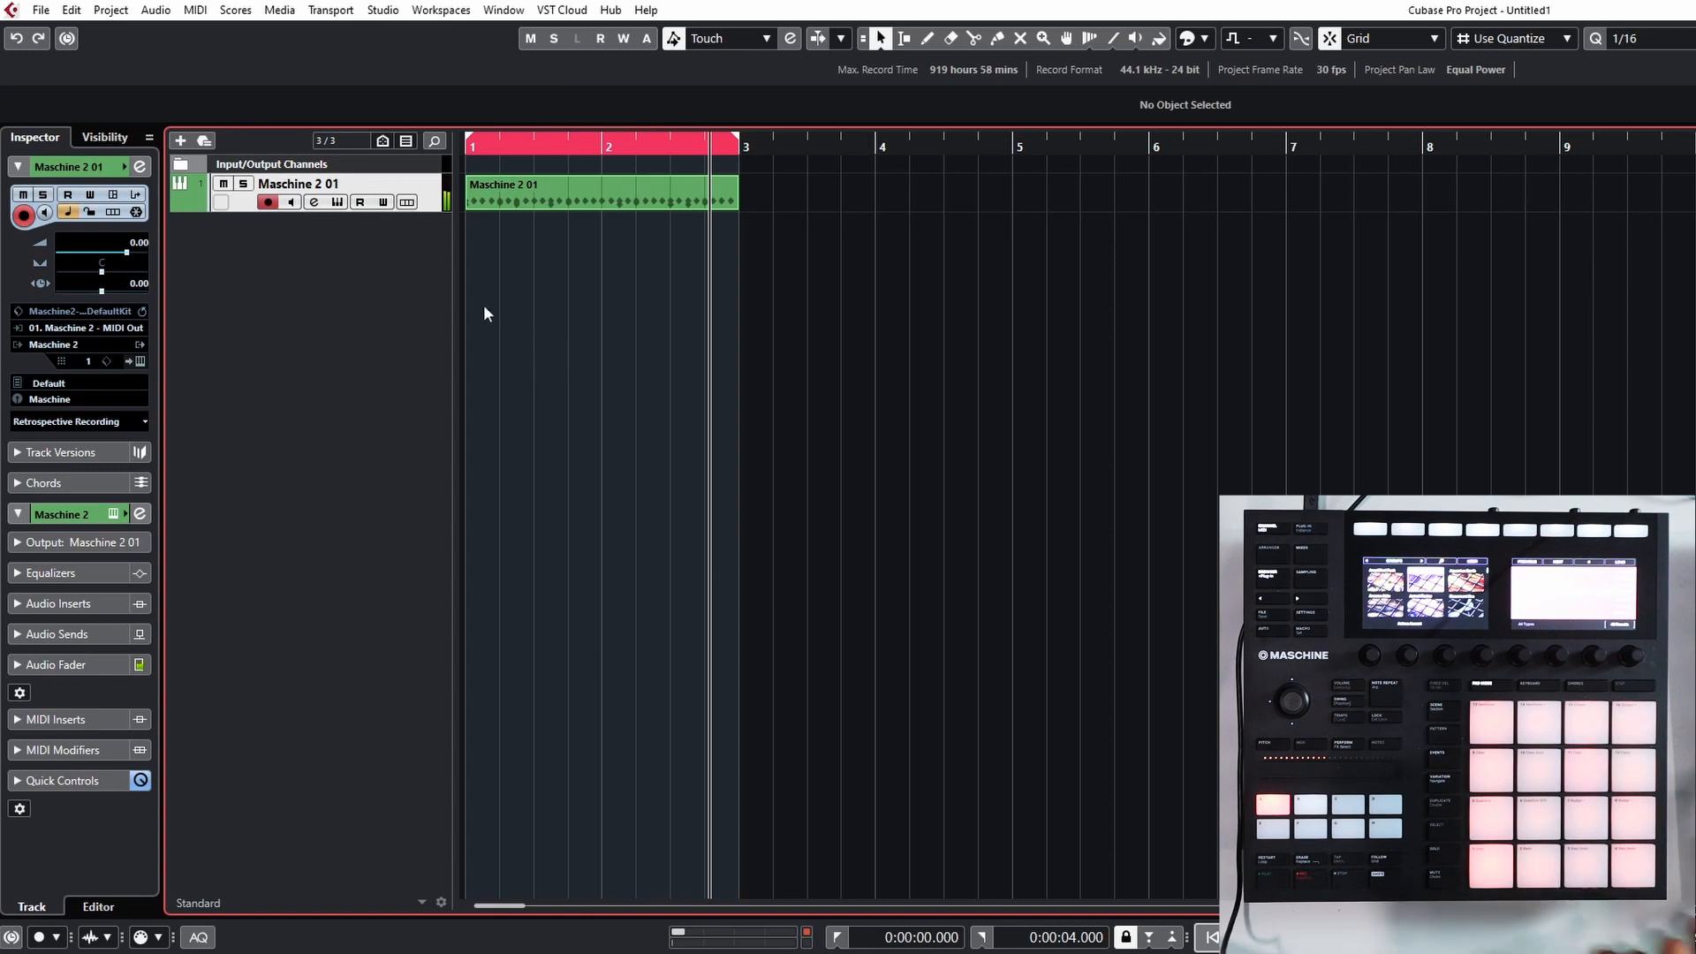
Open the Maschine 2 instrument, deactivate the 1-100 Bpm pattern in Scene 1 and close the instrument window.
{"action": "left_click", "coordinate": [338, 204]}
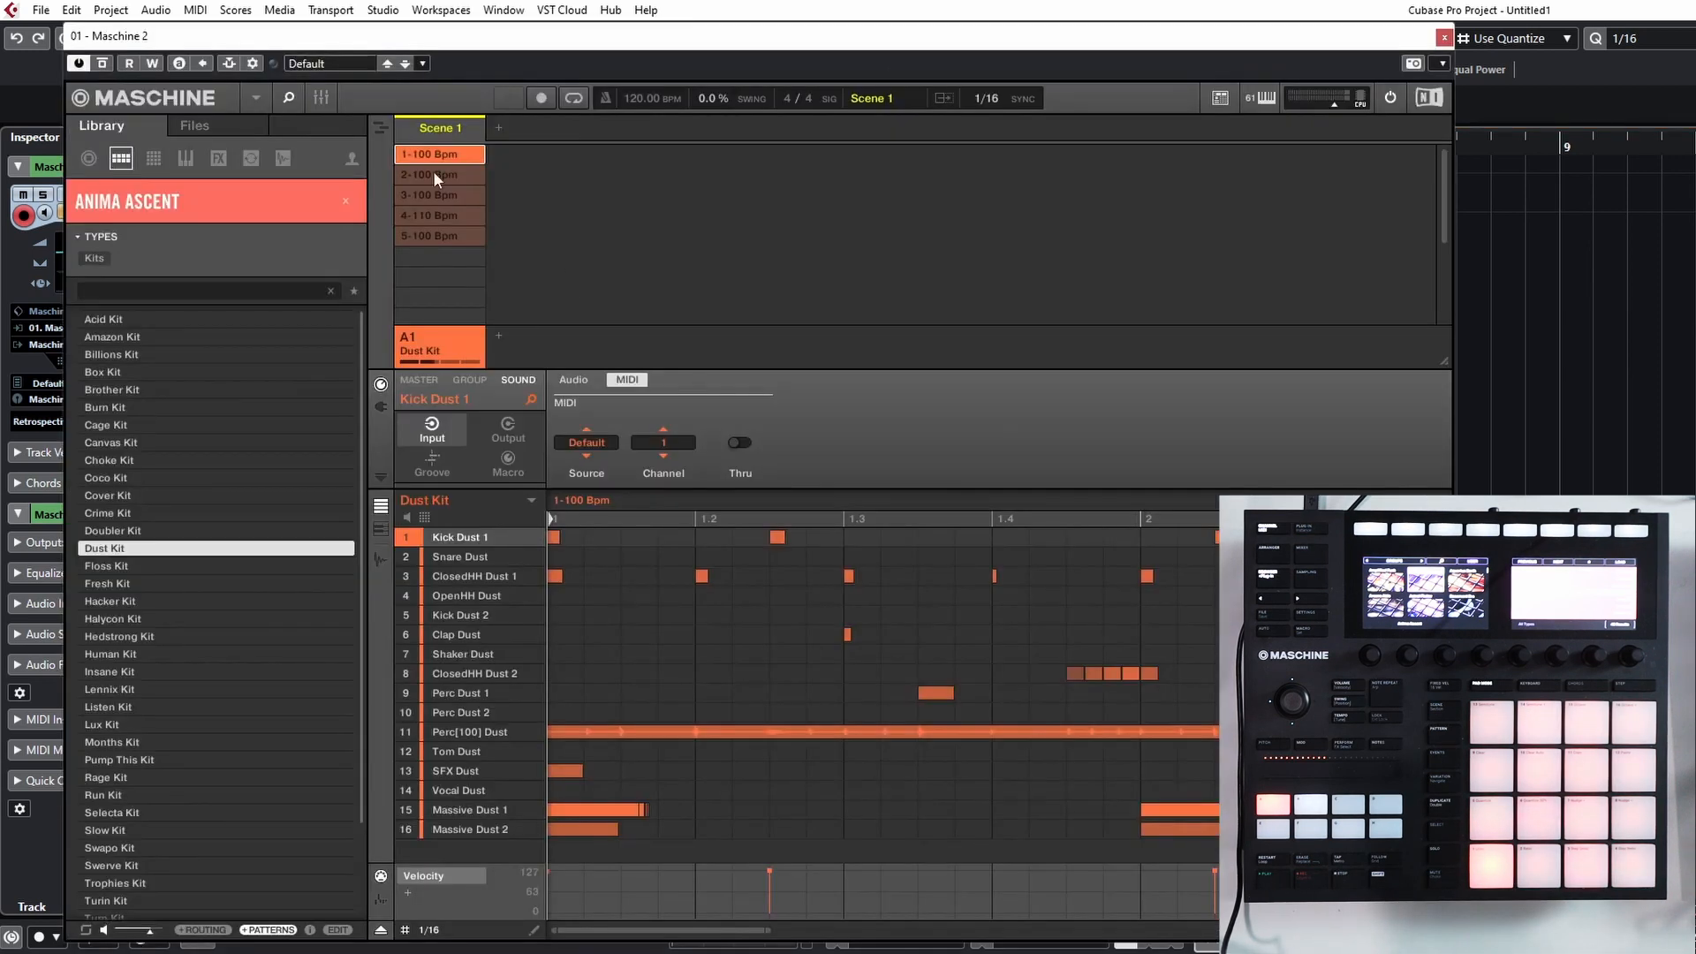
{"action": "left_click", "coordinate": [432, 156]}
{"action": "left_click", "coordinate": [1445, 39]}
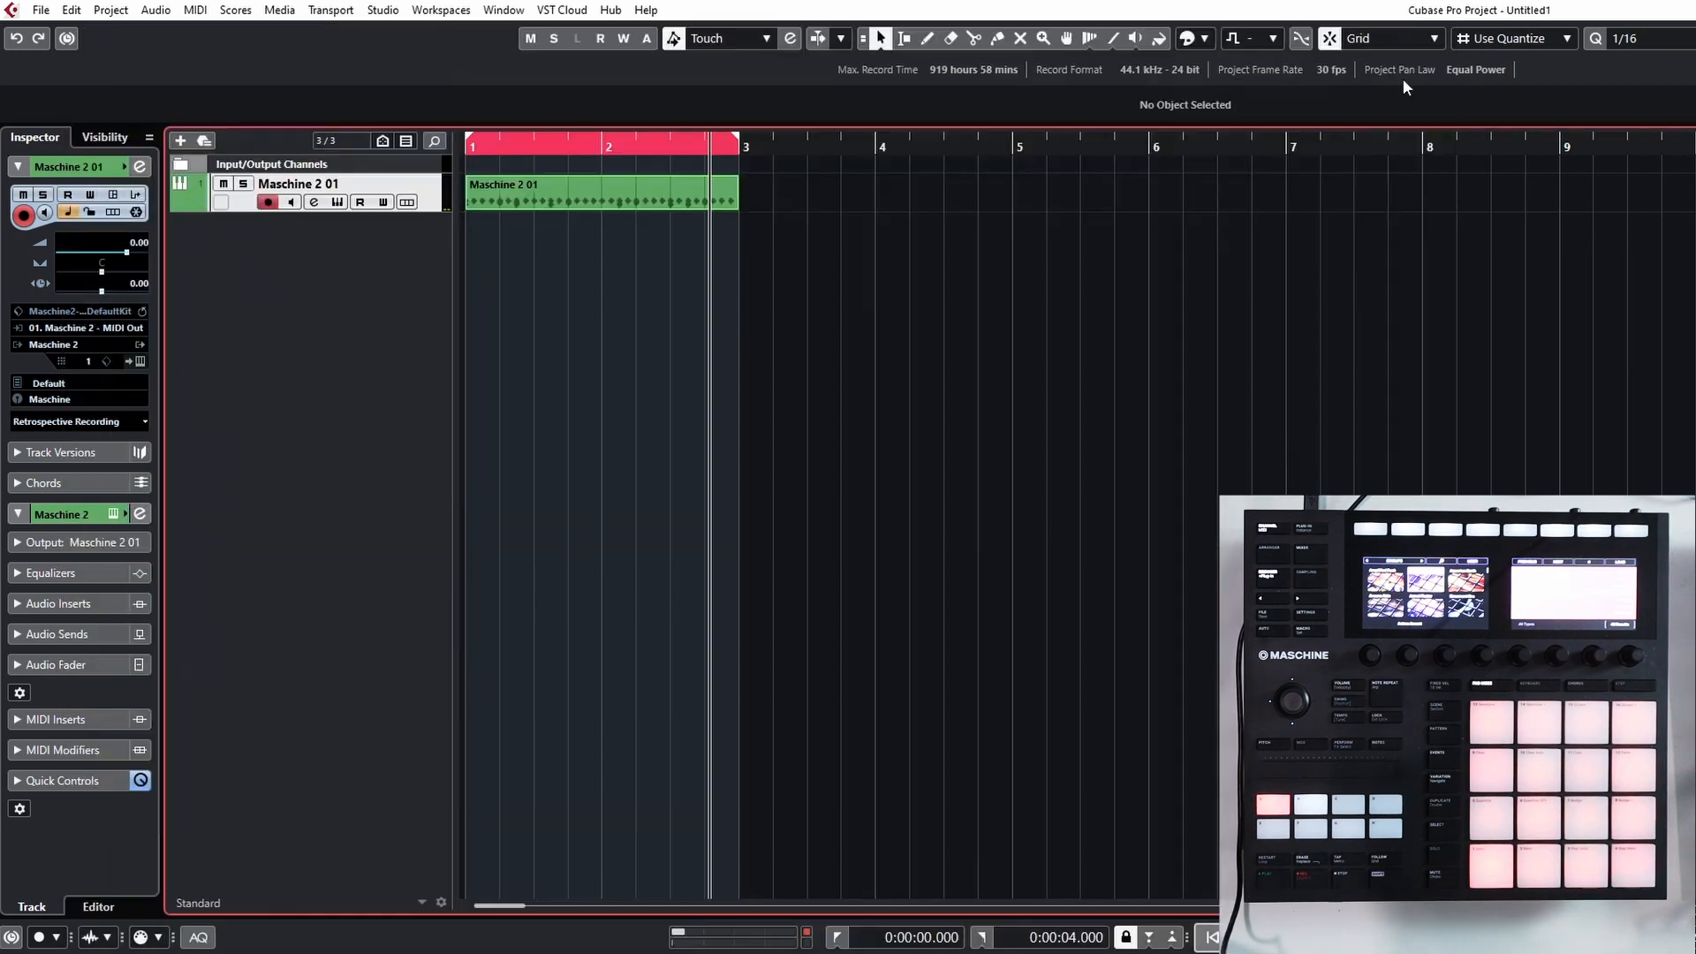
Play back the recorded Maschine 2 01 part from bar 1 with the Dust Kit.
{"action": "left_click", "coordinate": [467, 150]}
{"action": "key", "text": "space"}
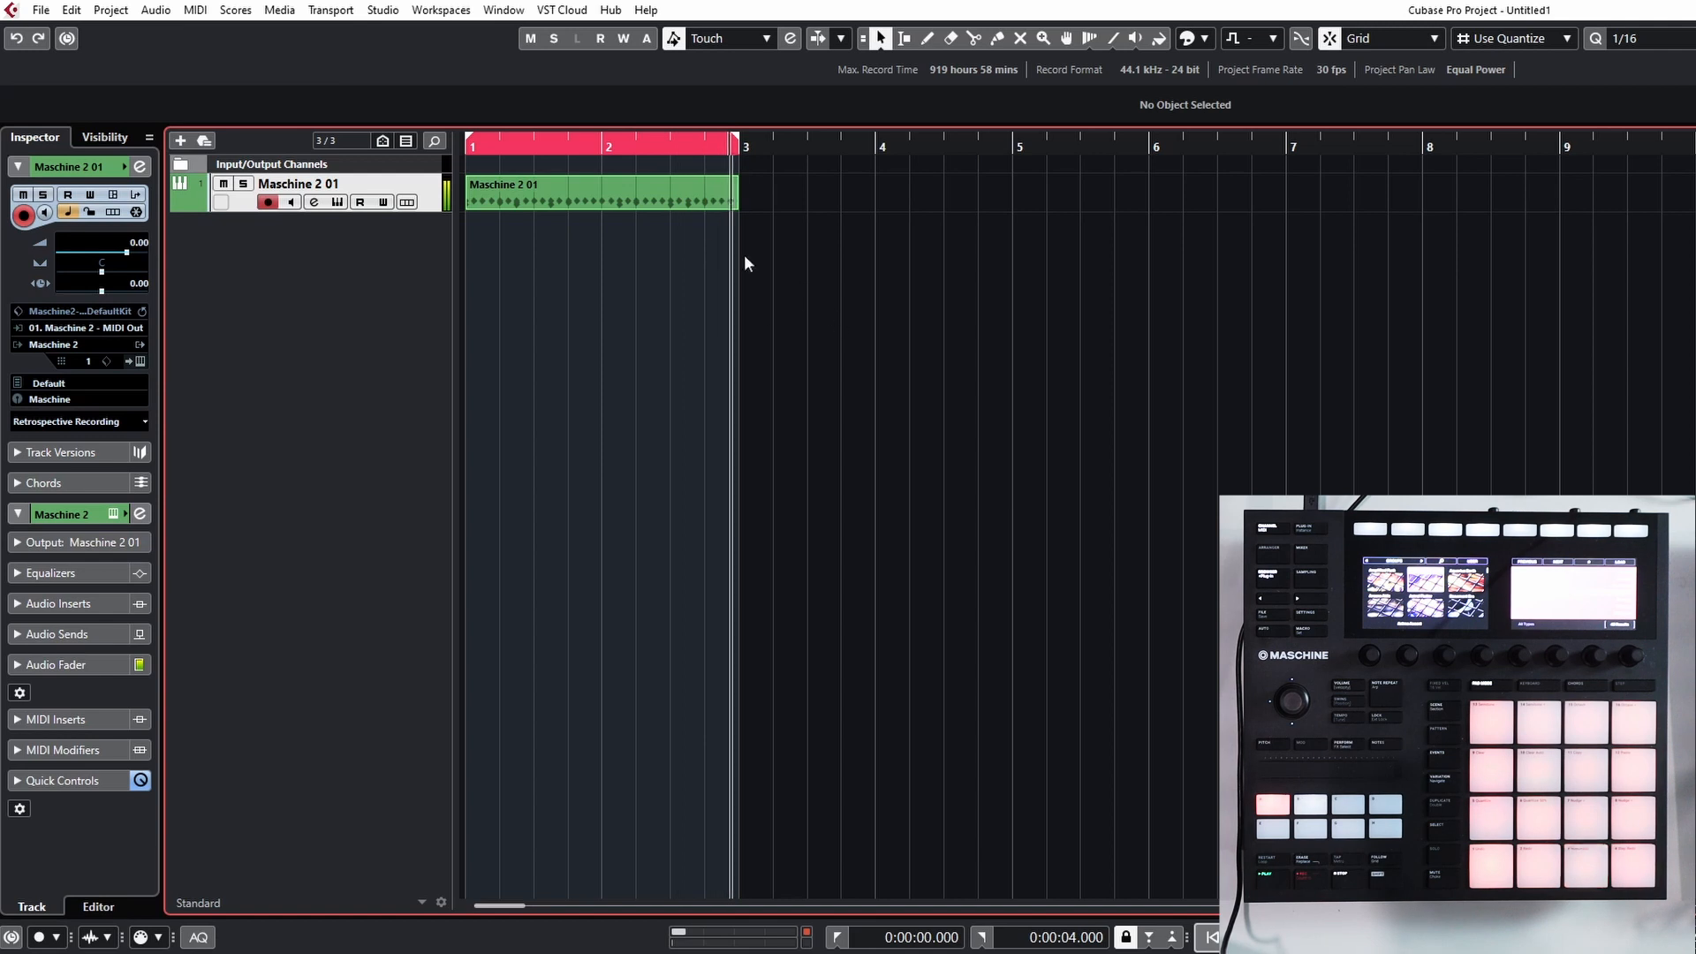
{"action": "left_click", "coordinate": [572, 184]}
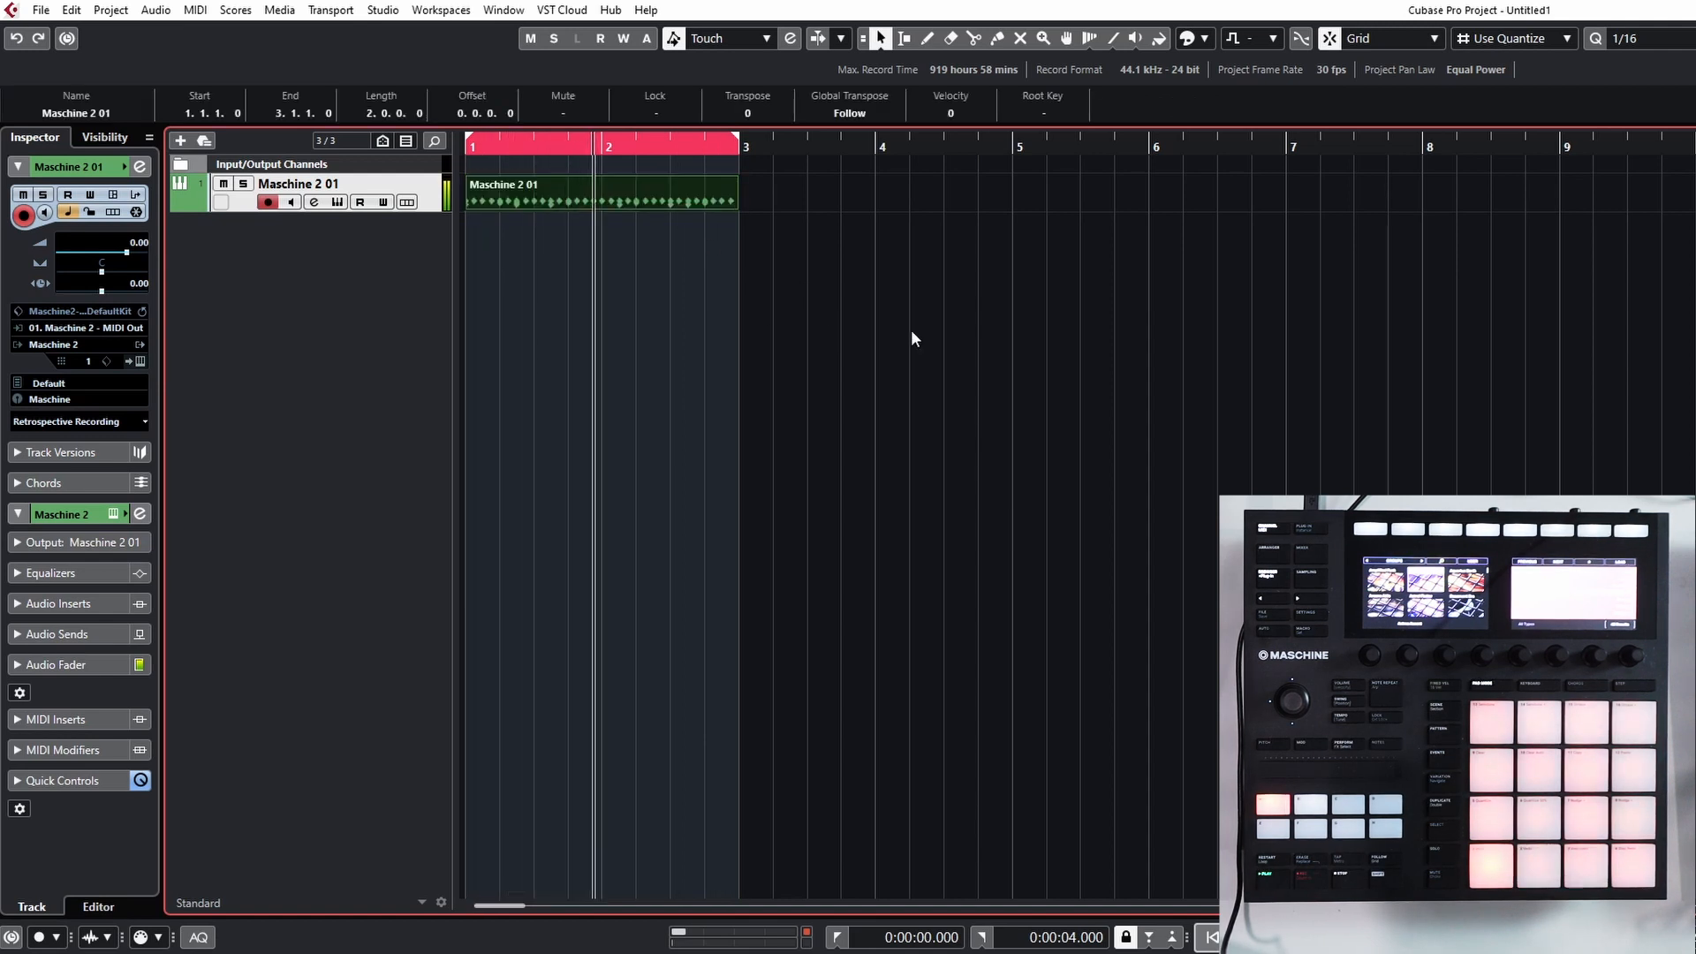
{"action": "left_click", "coordinate": [671, 345]}
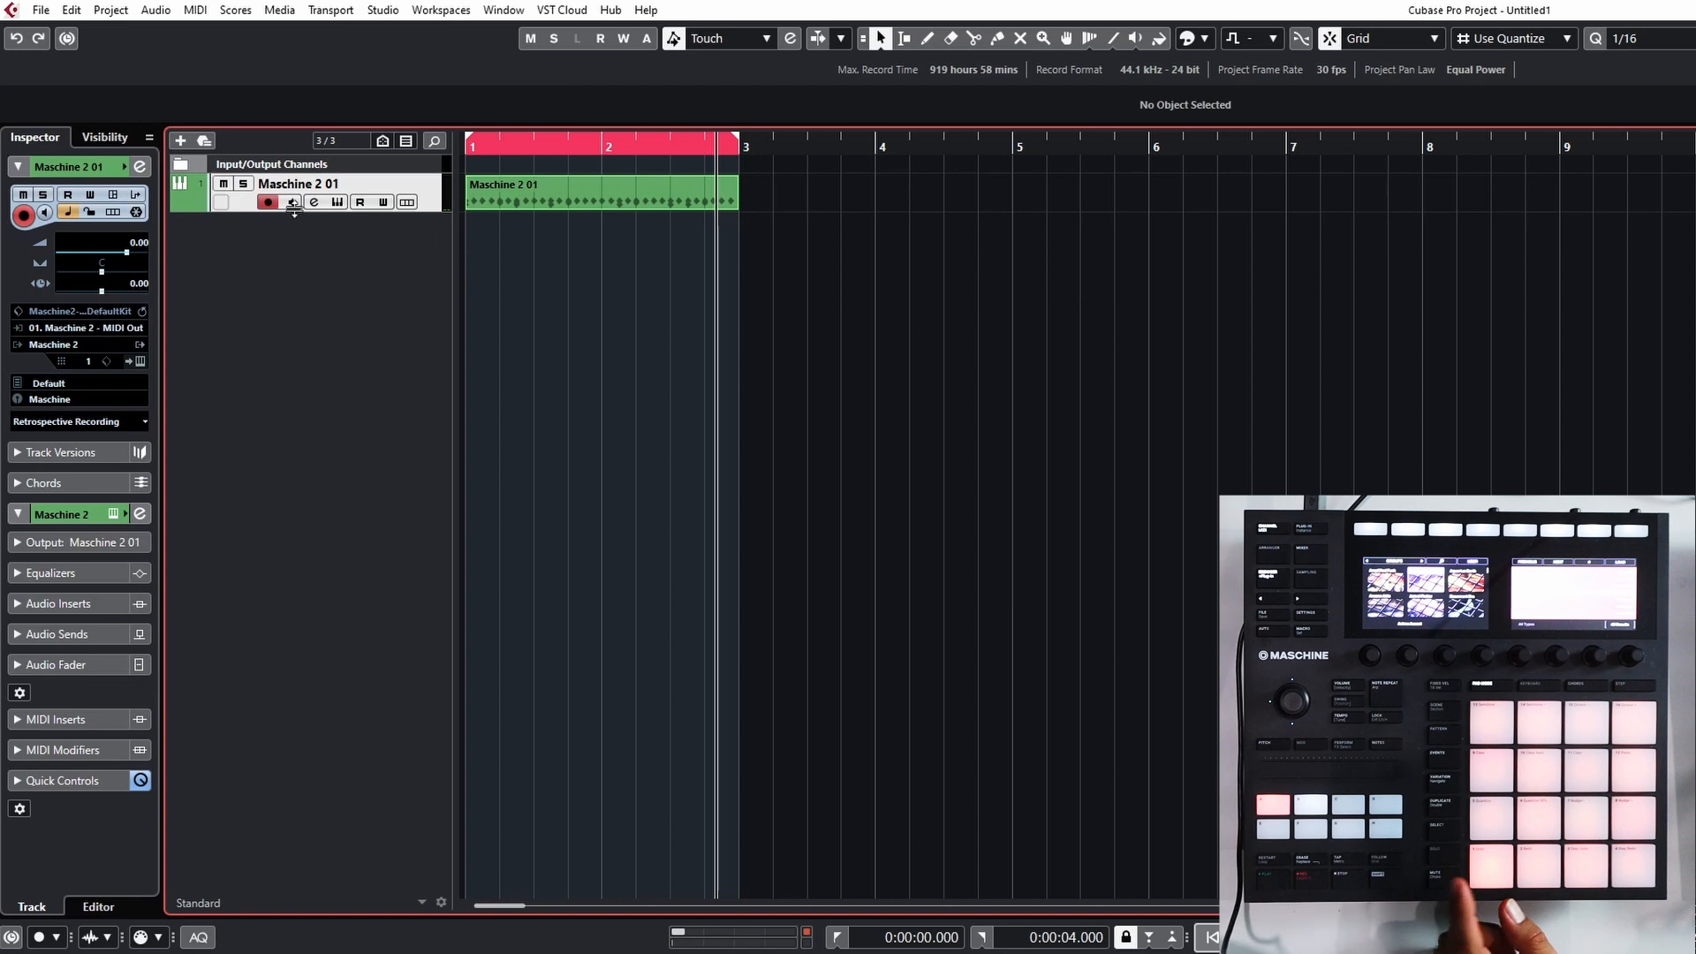
Reactivate the 1-100 Bpm pattern in Maschine, transfer it as MIDI onto the Maschine 2 01 track, and close the instrument window.
{"action": "left_click", "coordinate": [337, 202]}
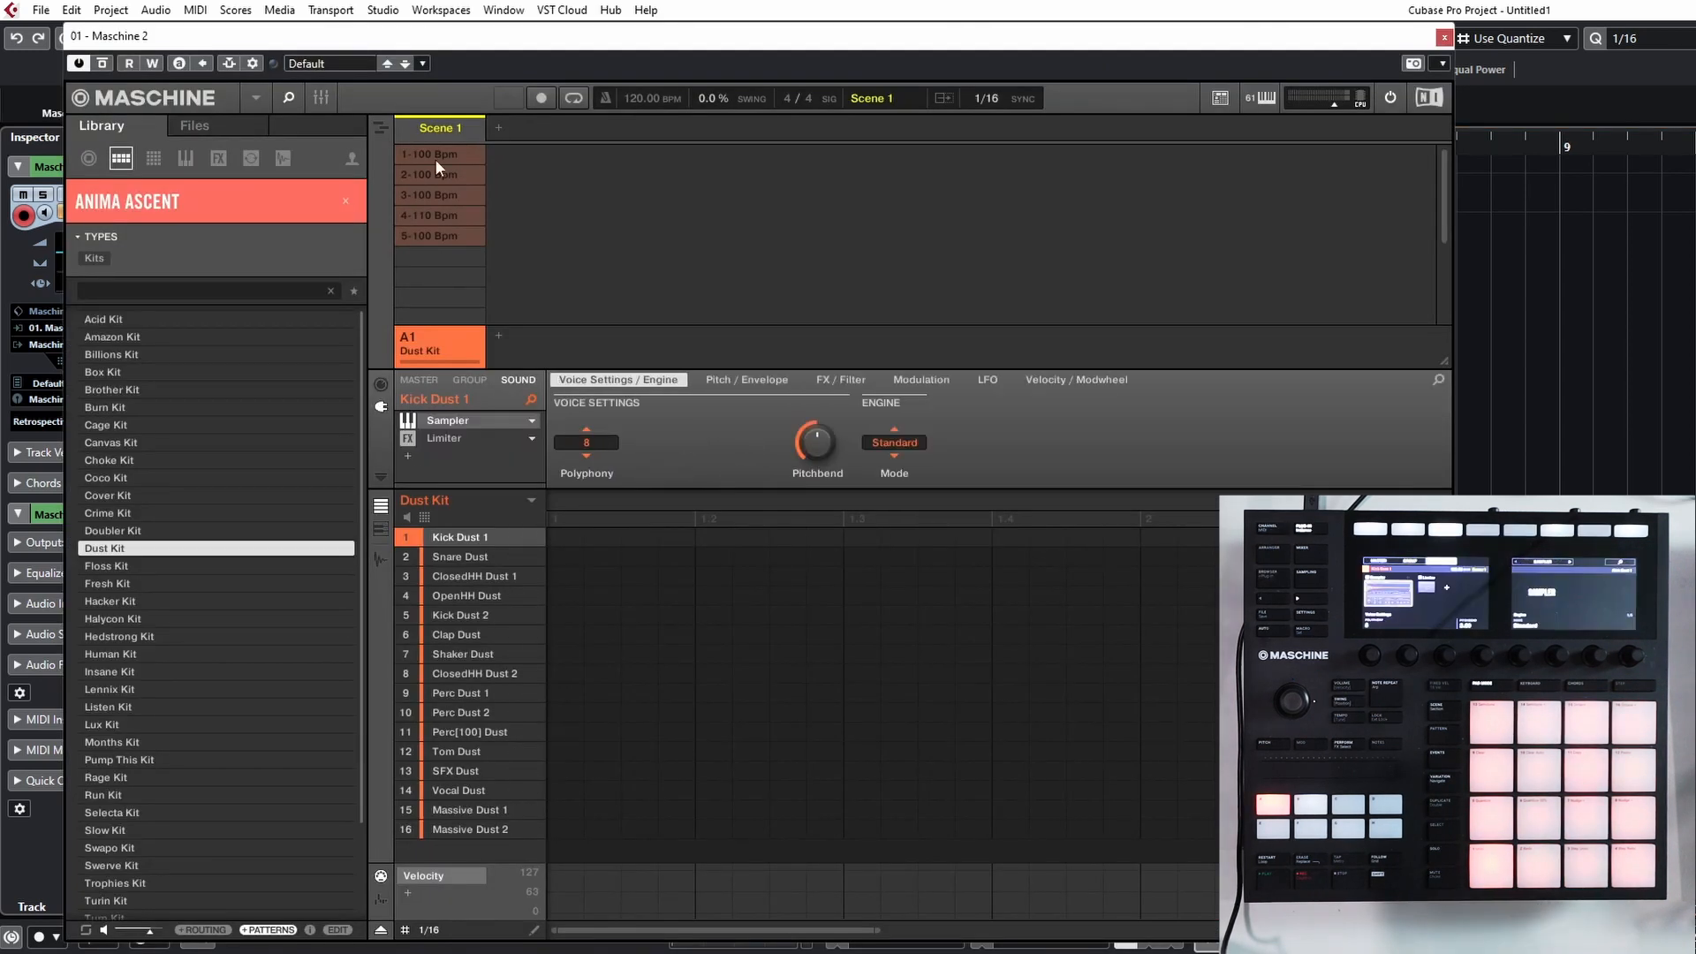
{"action": "left_click", "coordinate": [436, 156]}
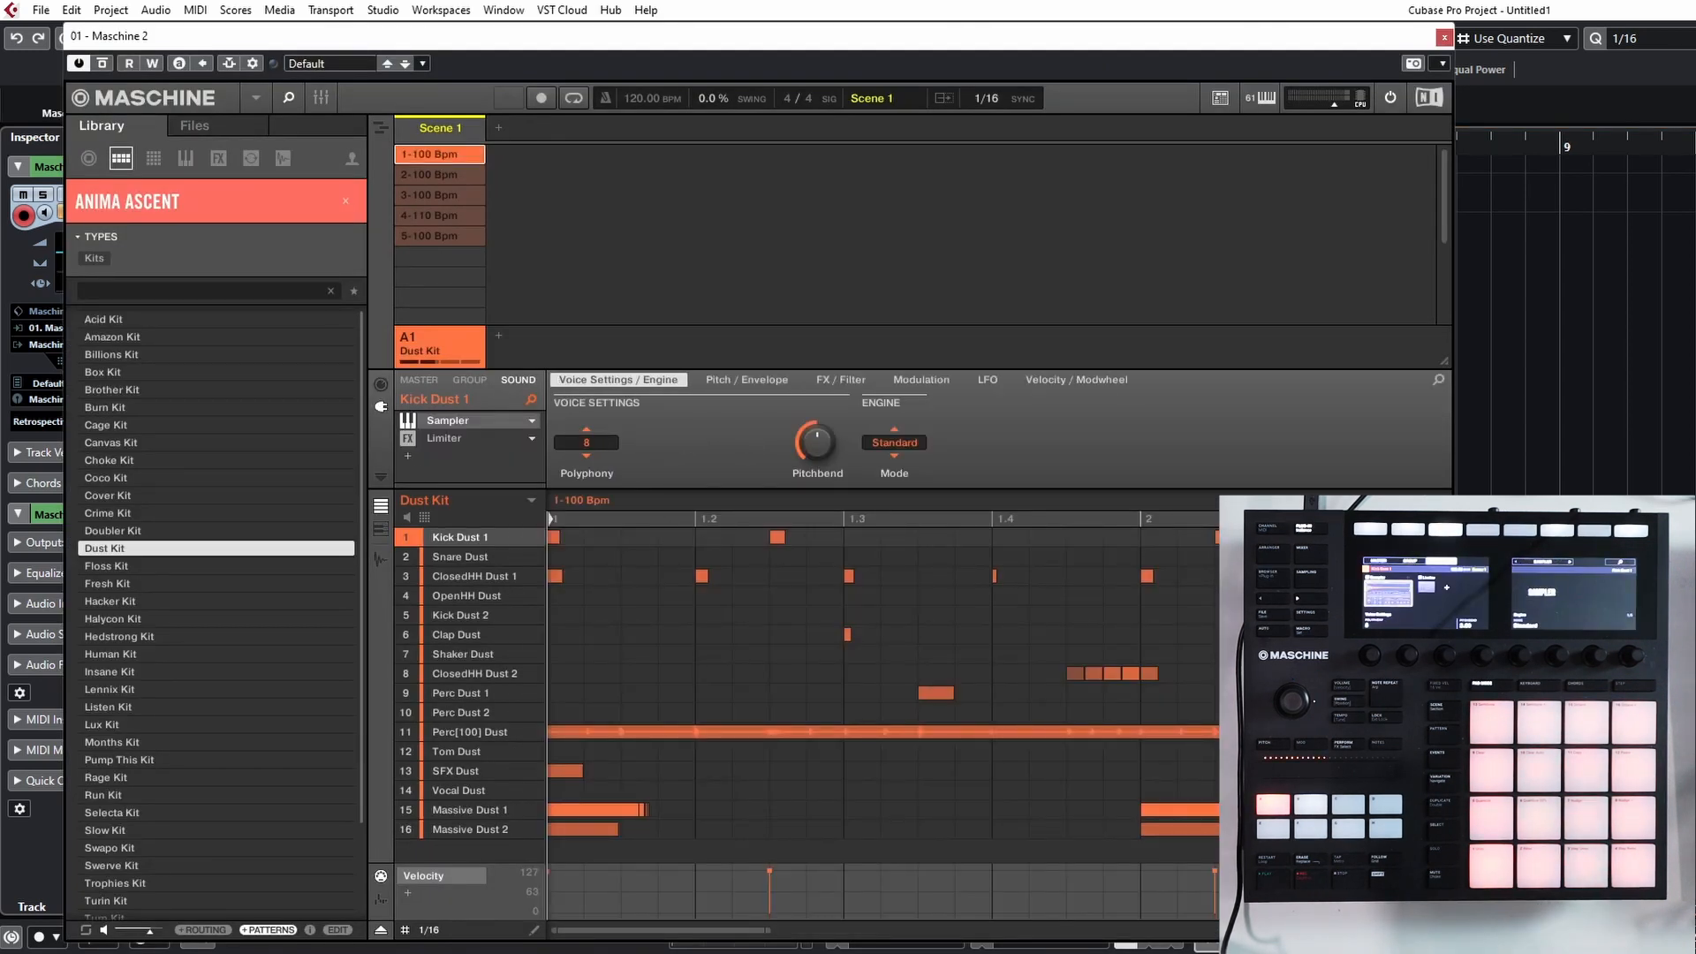
{"action": "left_click_drag", "start_coordinate": [733, 36], "coordinate": [1691, 83]}
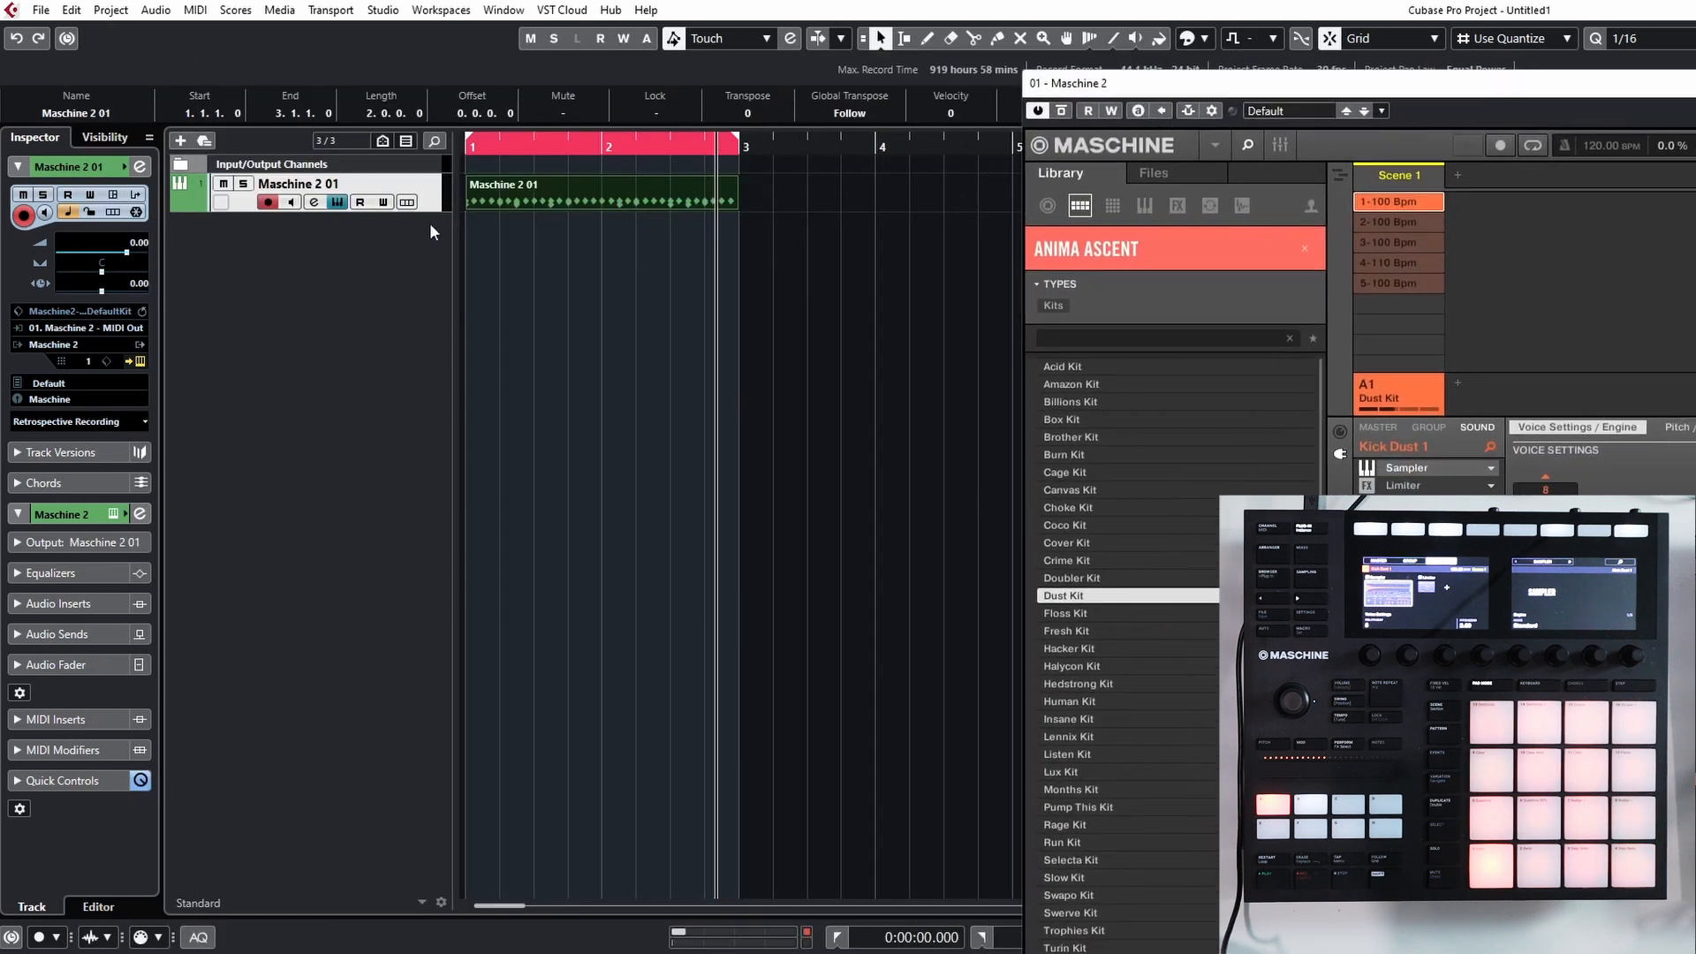
{"action": "left_click", "coordinate": [601, 189]}
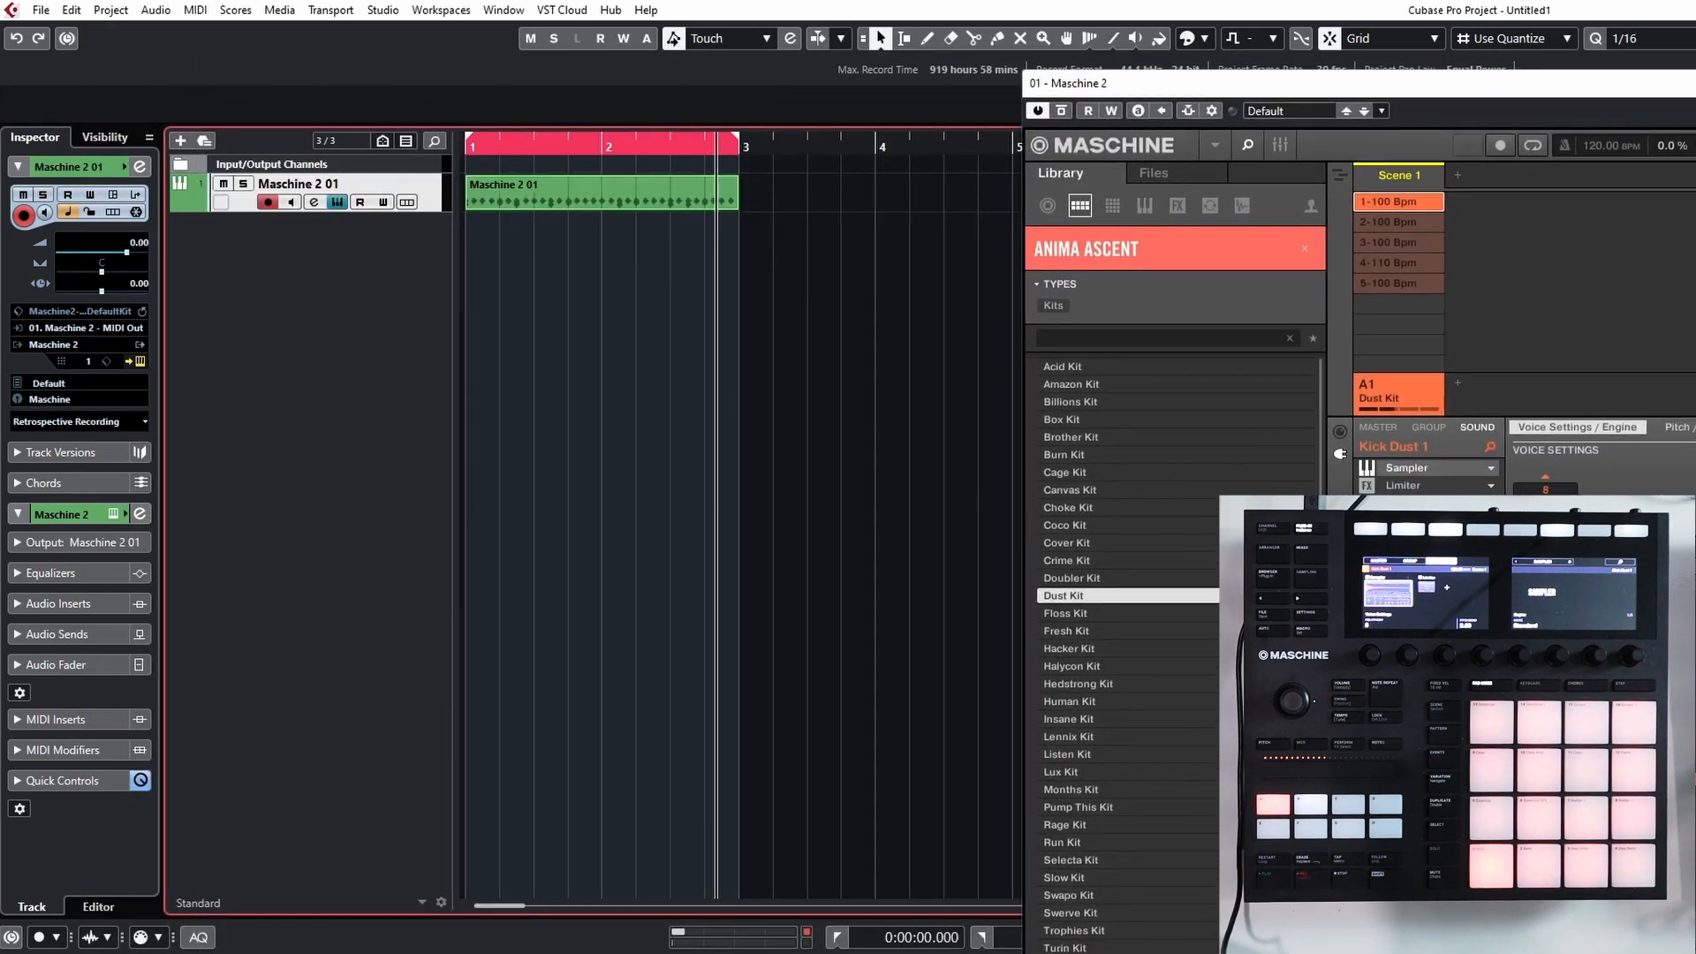
{"action": "left_click_drag", "start_coordinate": [1201, 83], "coordinate": [1050, 27]}
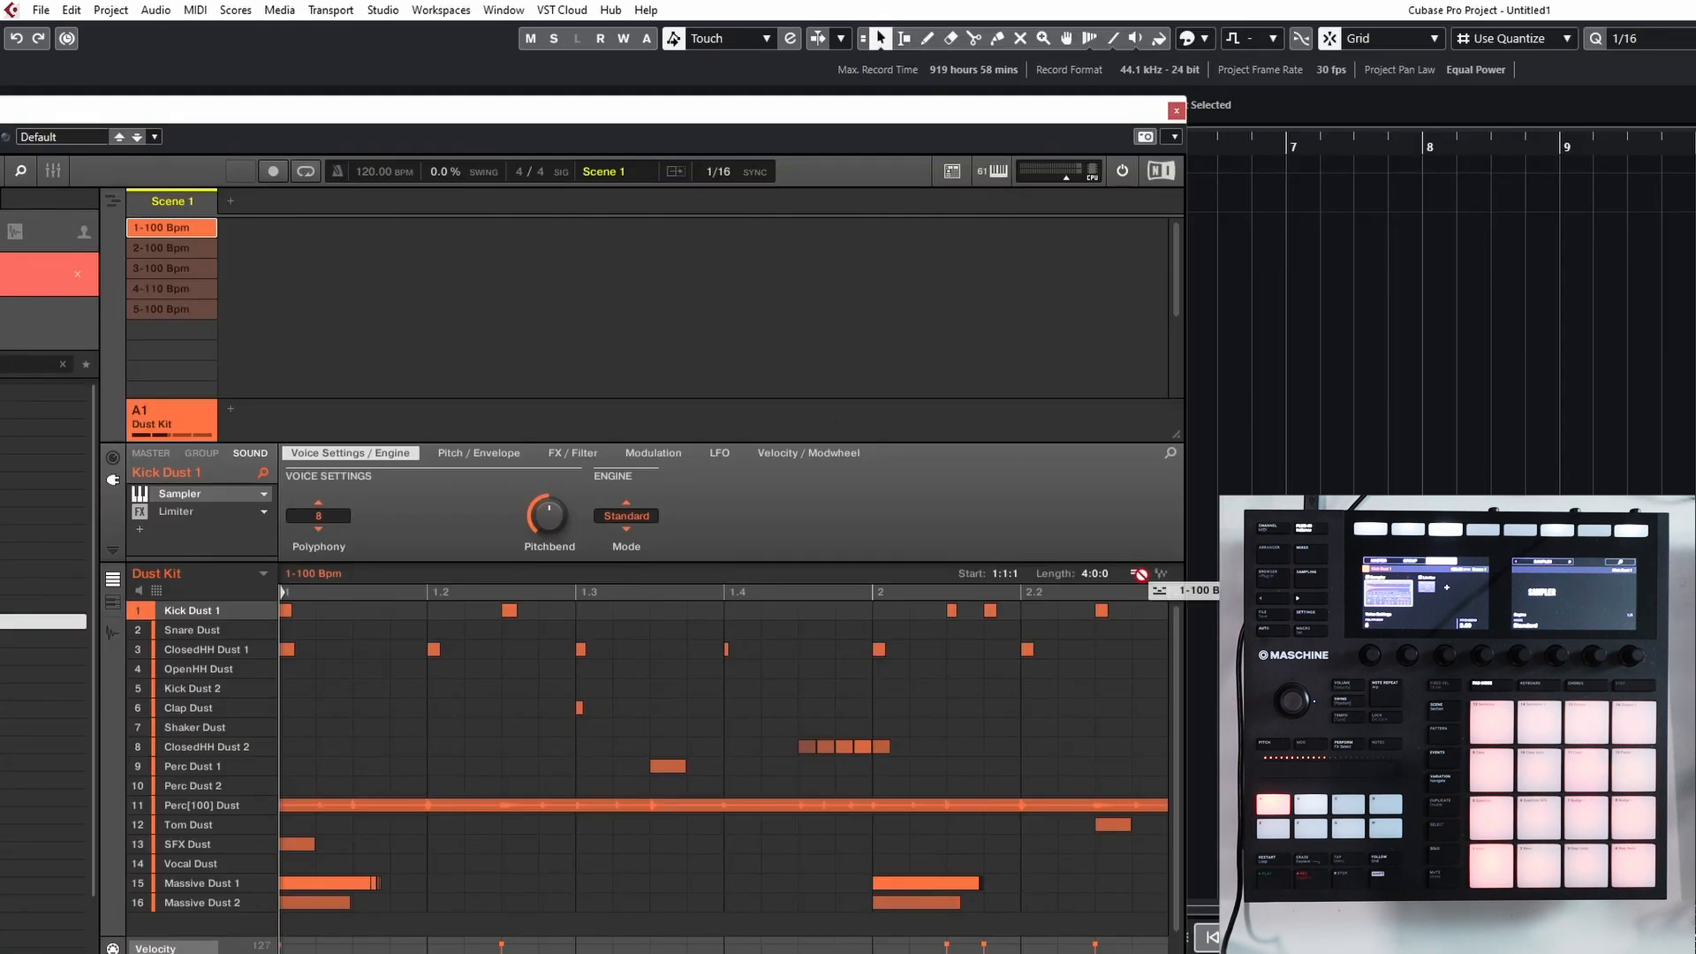
{"action": "left_click_drag", "start_coordinate": [1151, 590], "coordinate": [1286, 203]}
{"action": "left_click", "coordinate": [1176, 109]}
Move the Dust Kit - 1-100 Bpm part to start at bar 3, directly after the recorded part.
{"action": "left_click_drag", "start_coordinate": [1486, 210], "coordinate": [969, 199]}
{"action": "left_click_drag", "start_coordinate": [967, 195], "coordinate": [956, 204]}
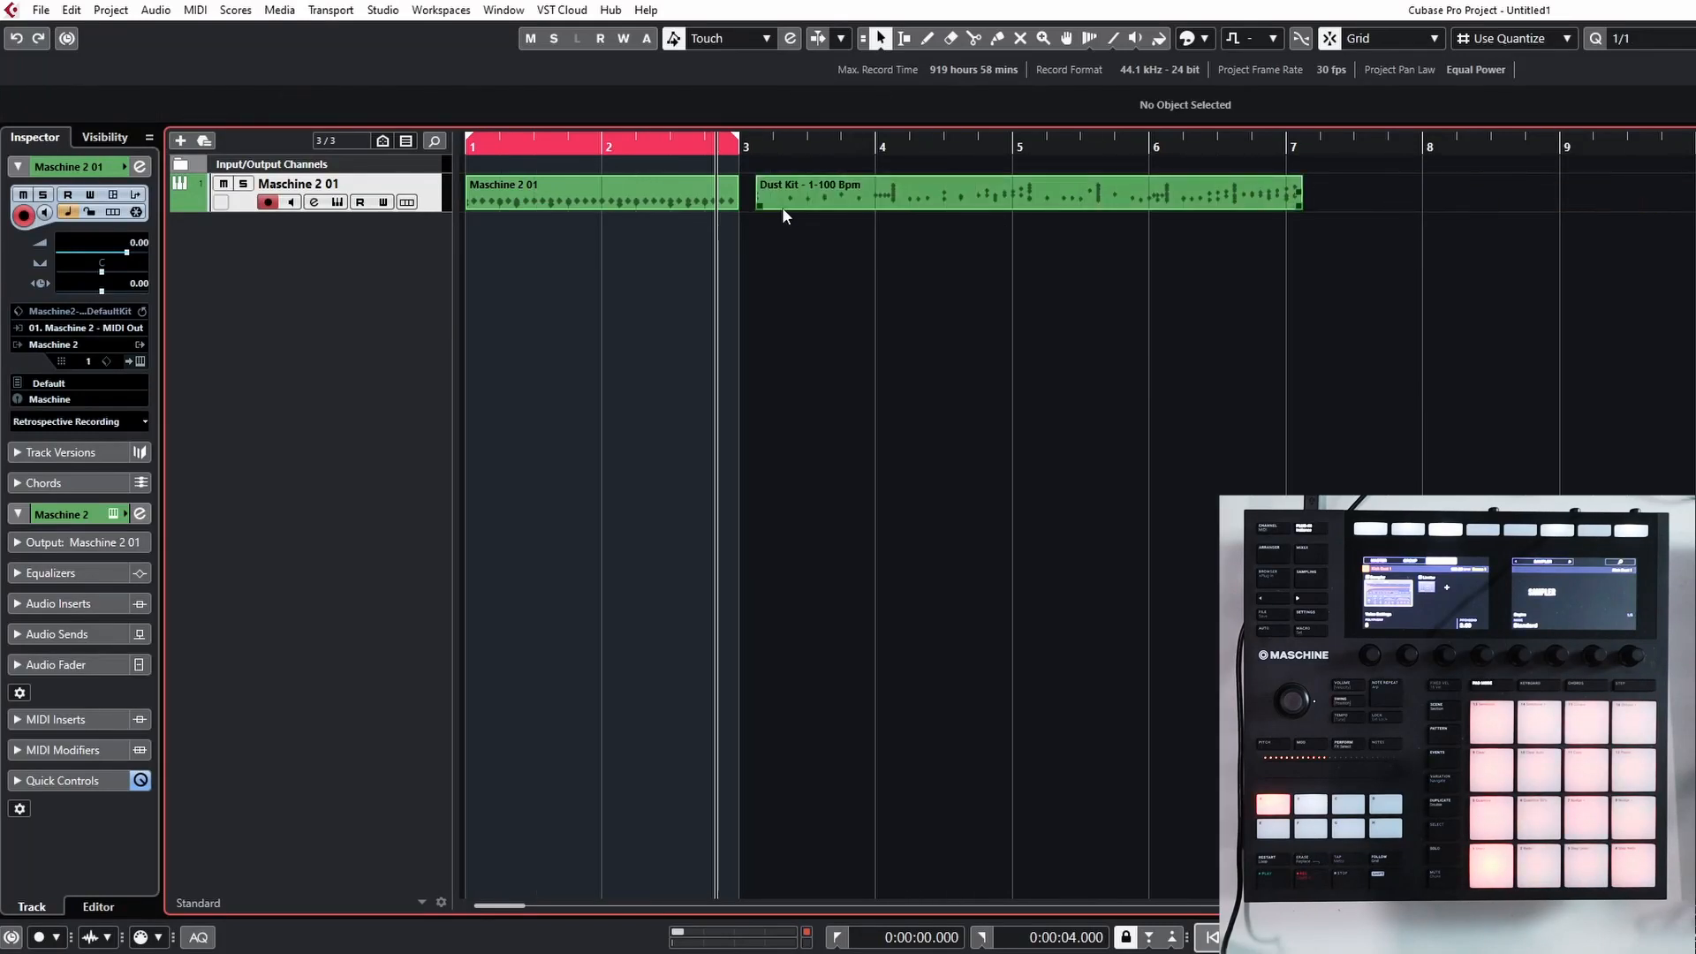
{"action": "left_click", "coordinate": [650, 205]}
{"action": "left_click", "coordinate": [984, 240]}
{"action": "left_click", "coordinate": [964, 203]}
{"action": "left_click", "coordinate": [963, 223]}
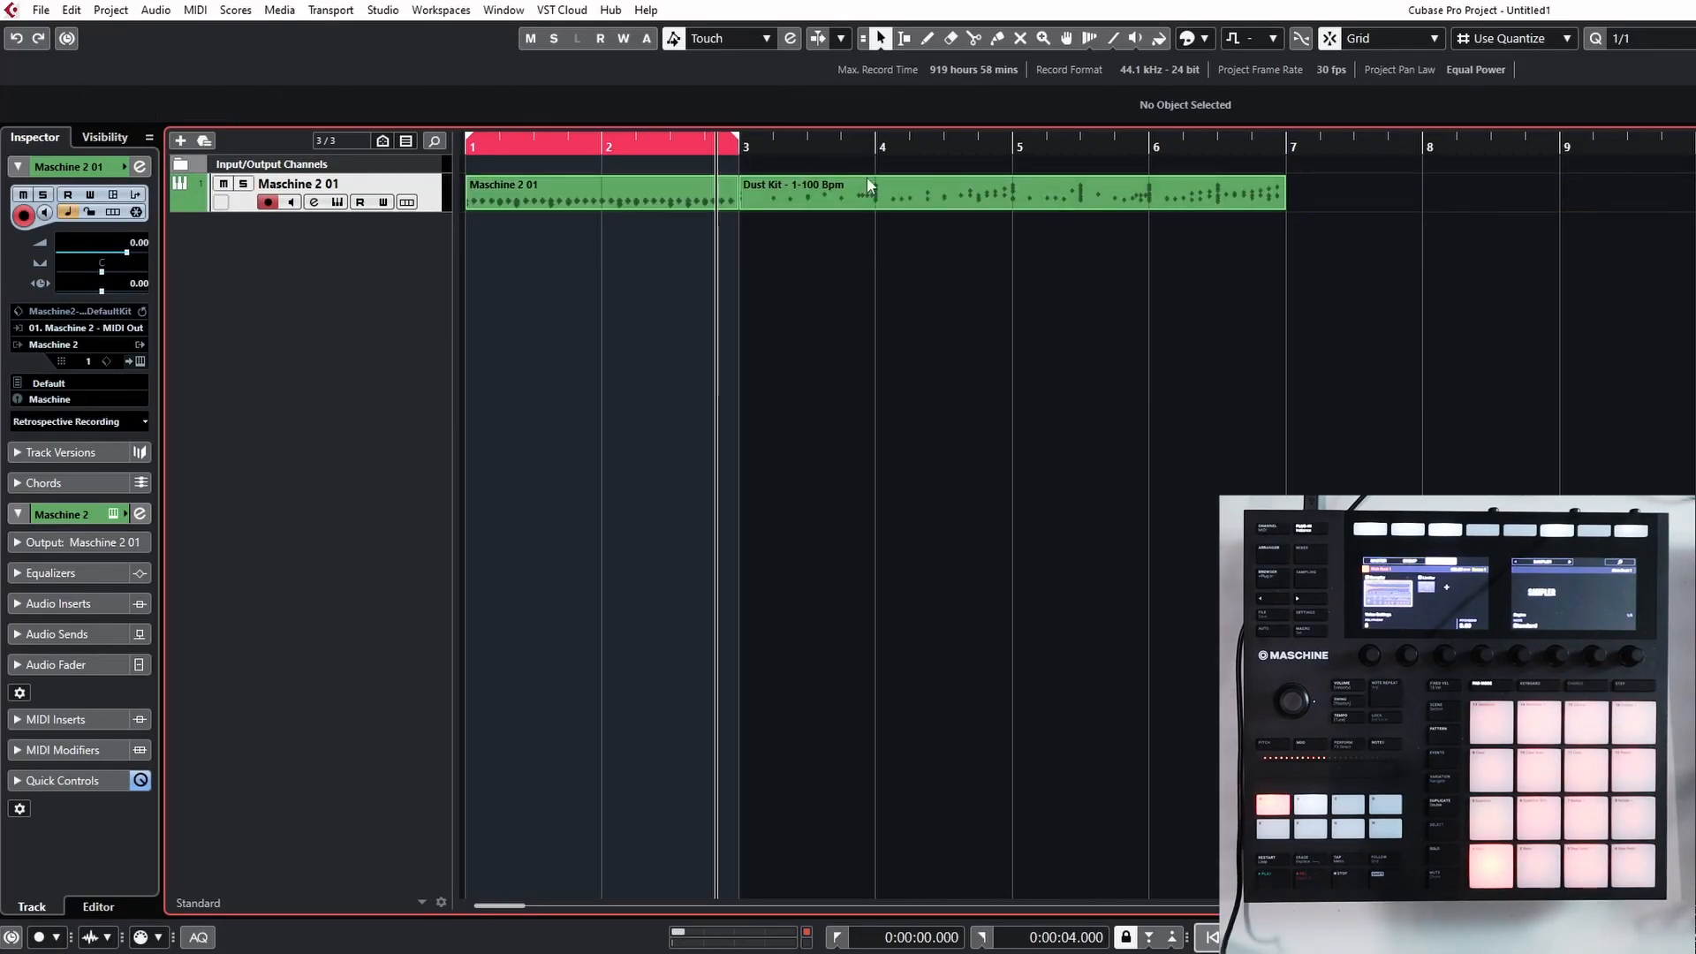
Inspect the Dust Kit - 1-100 Bpm part's notes against the pad names in the drum editor and close the editor.
{"action": "left_click", "coordinate": [880, 203]}
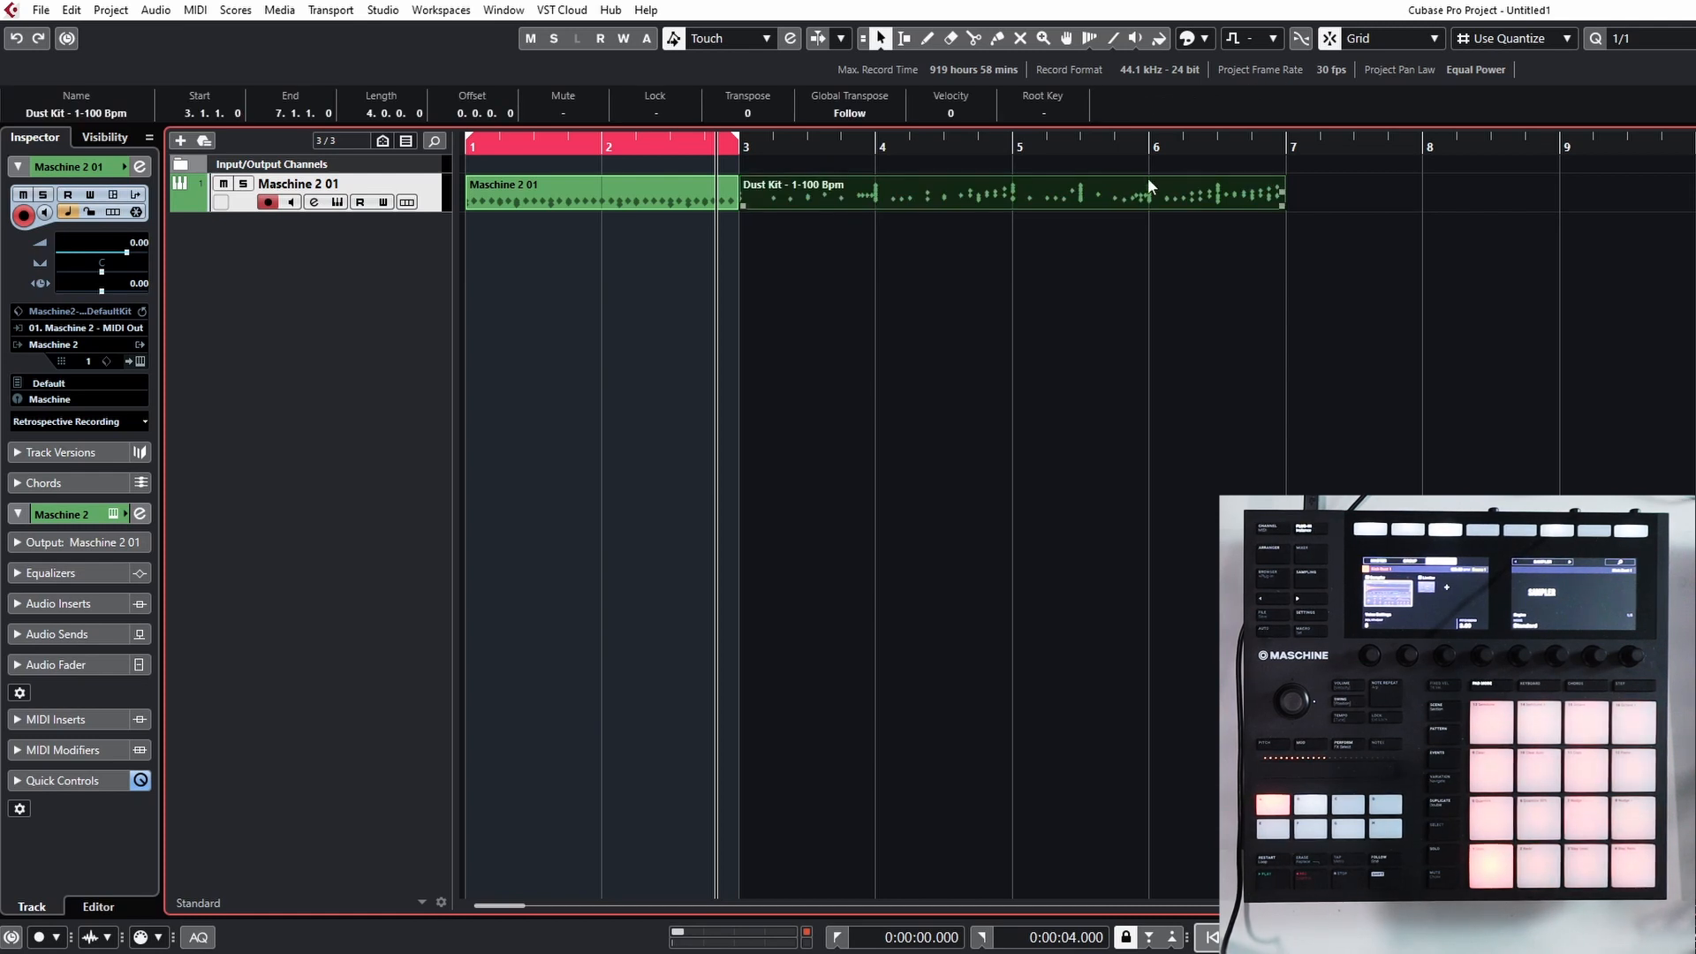
{"action": "left_click", "coordinate": [1470, 199]}
{"action": "left_click", "coordinate": [811, 190]}
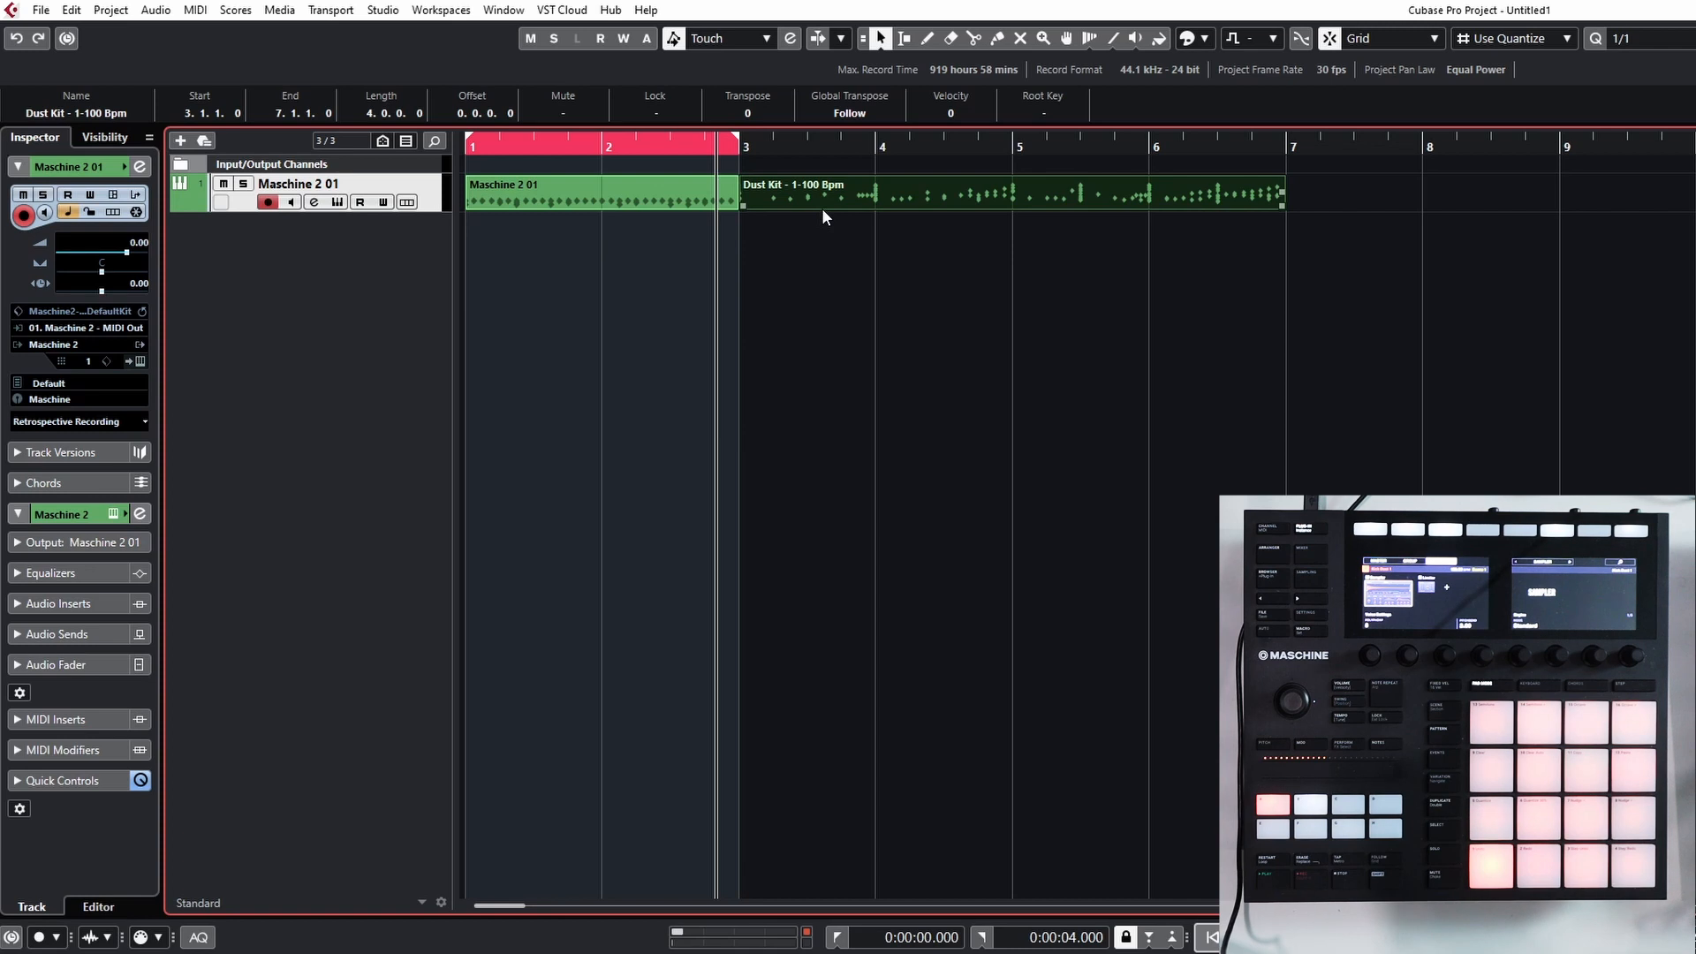
{"action": "left_click", "coordinate": [1014, 231]}
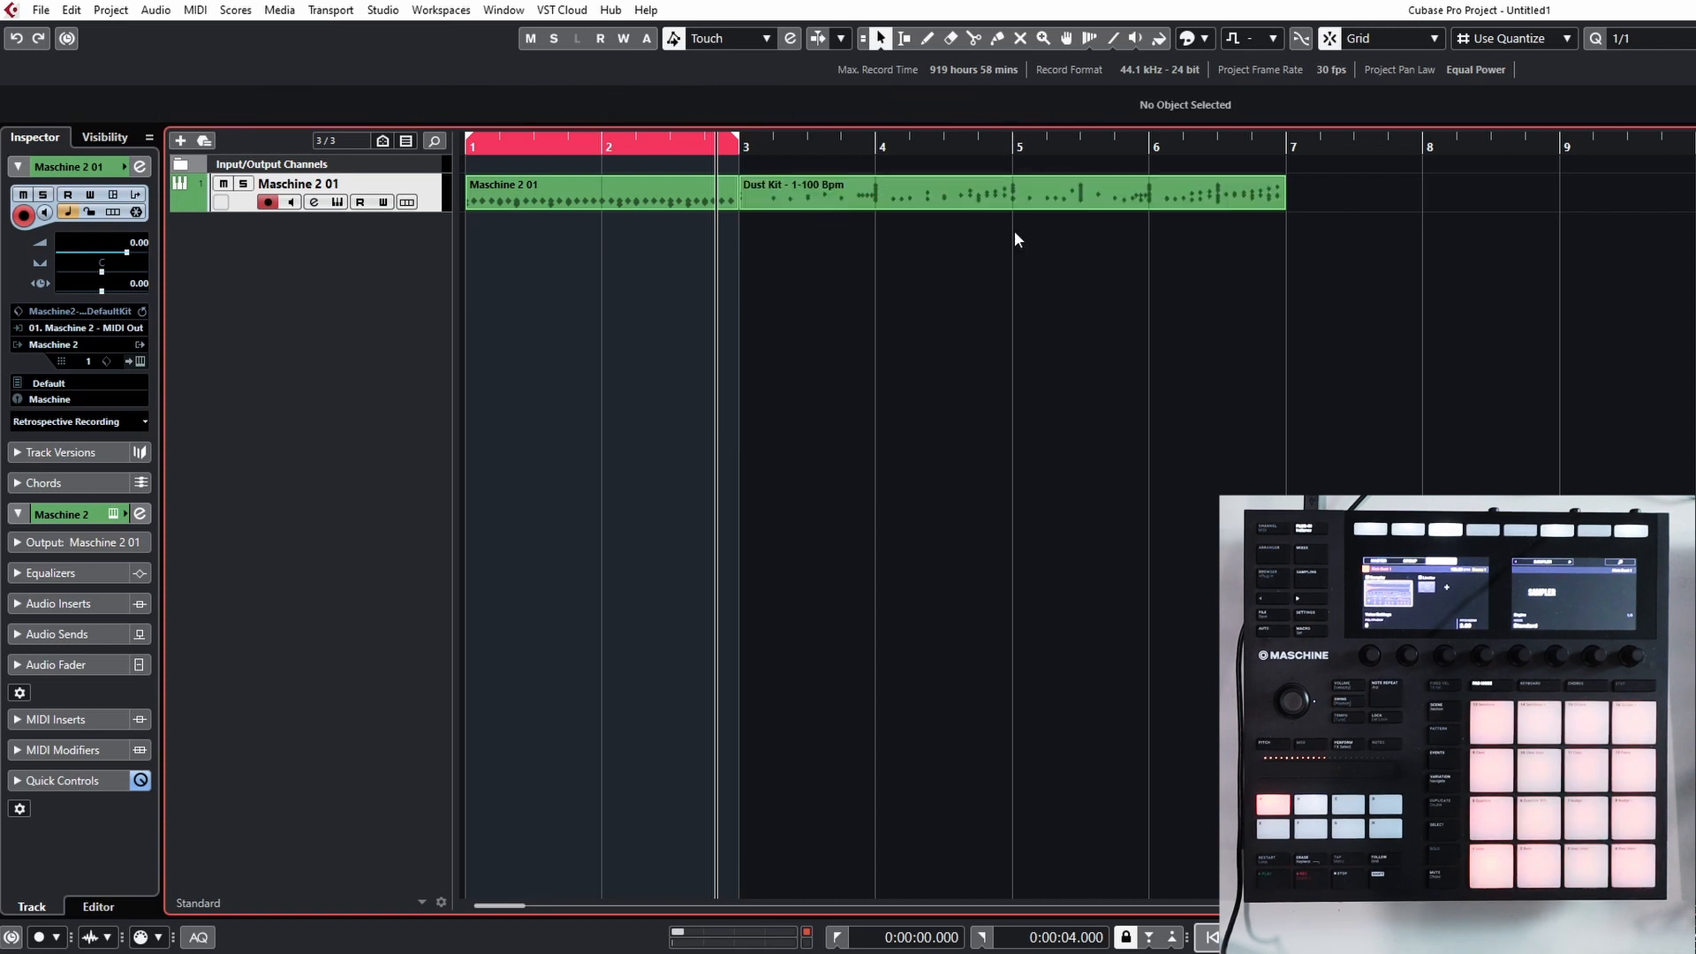
{"action": "double_click", "coordinate": [1015, 196]}
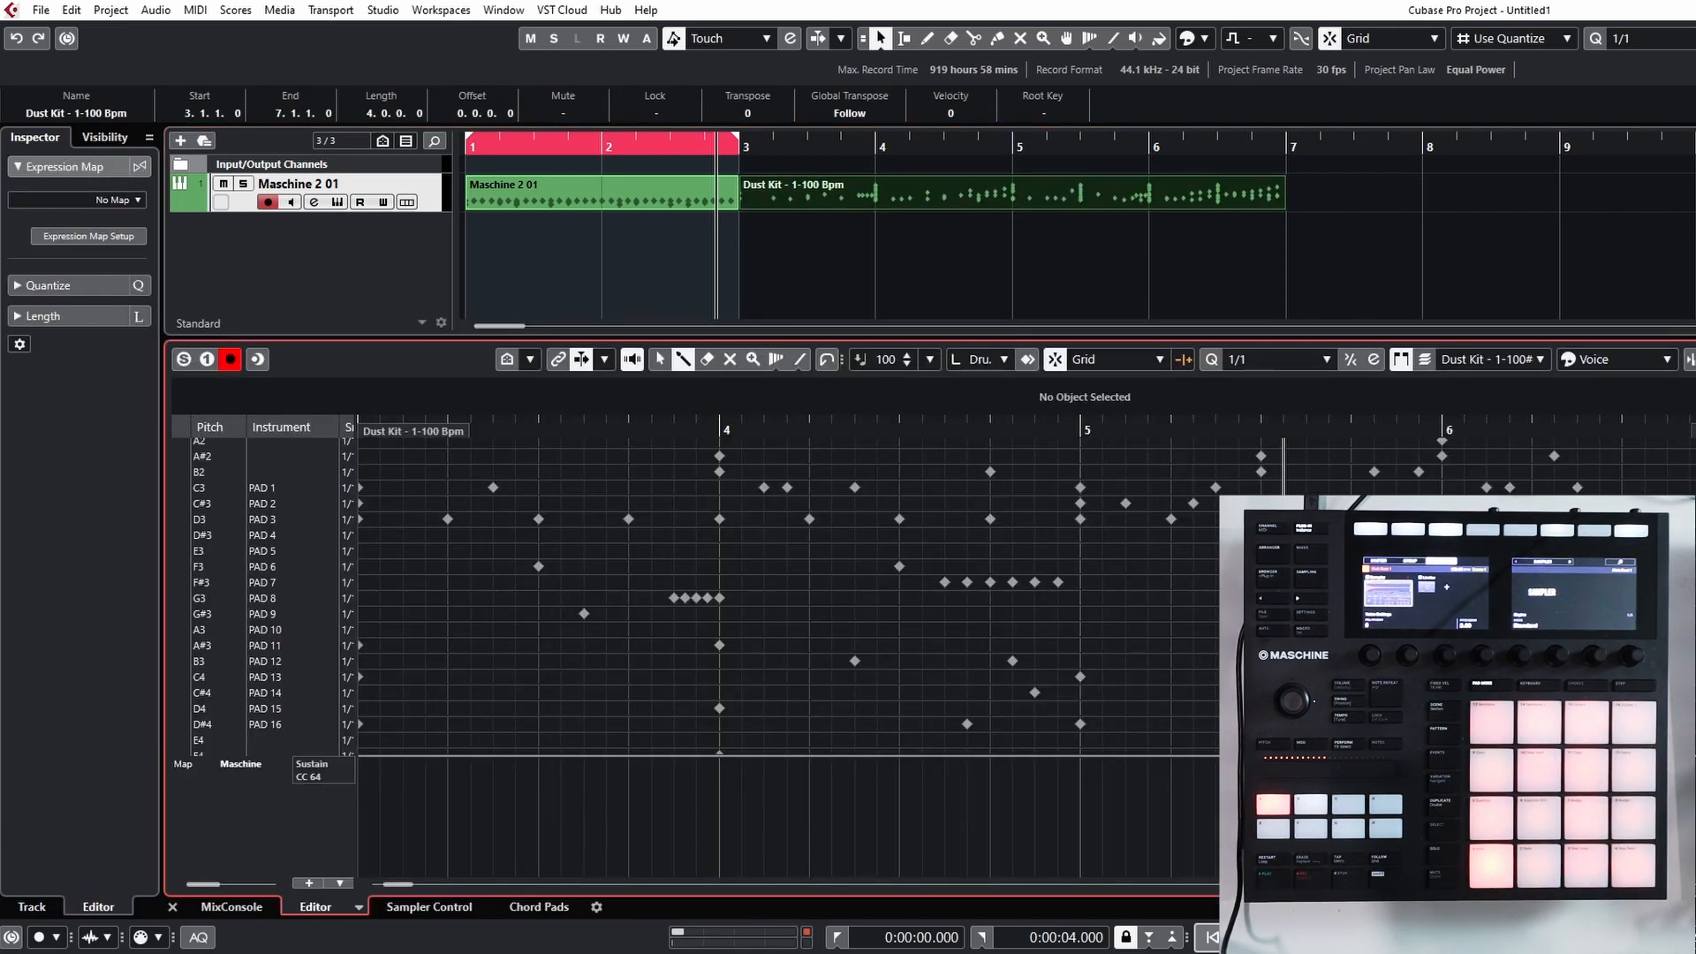
{"action": "double_click", "coordinate": [1015, 184]}
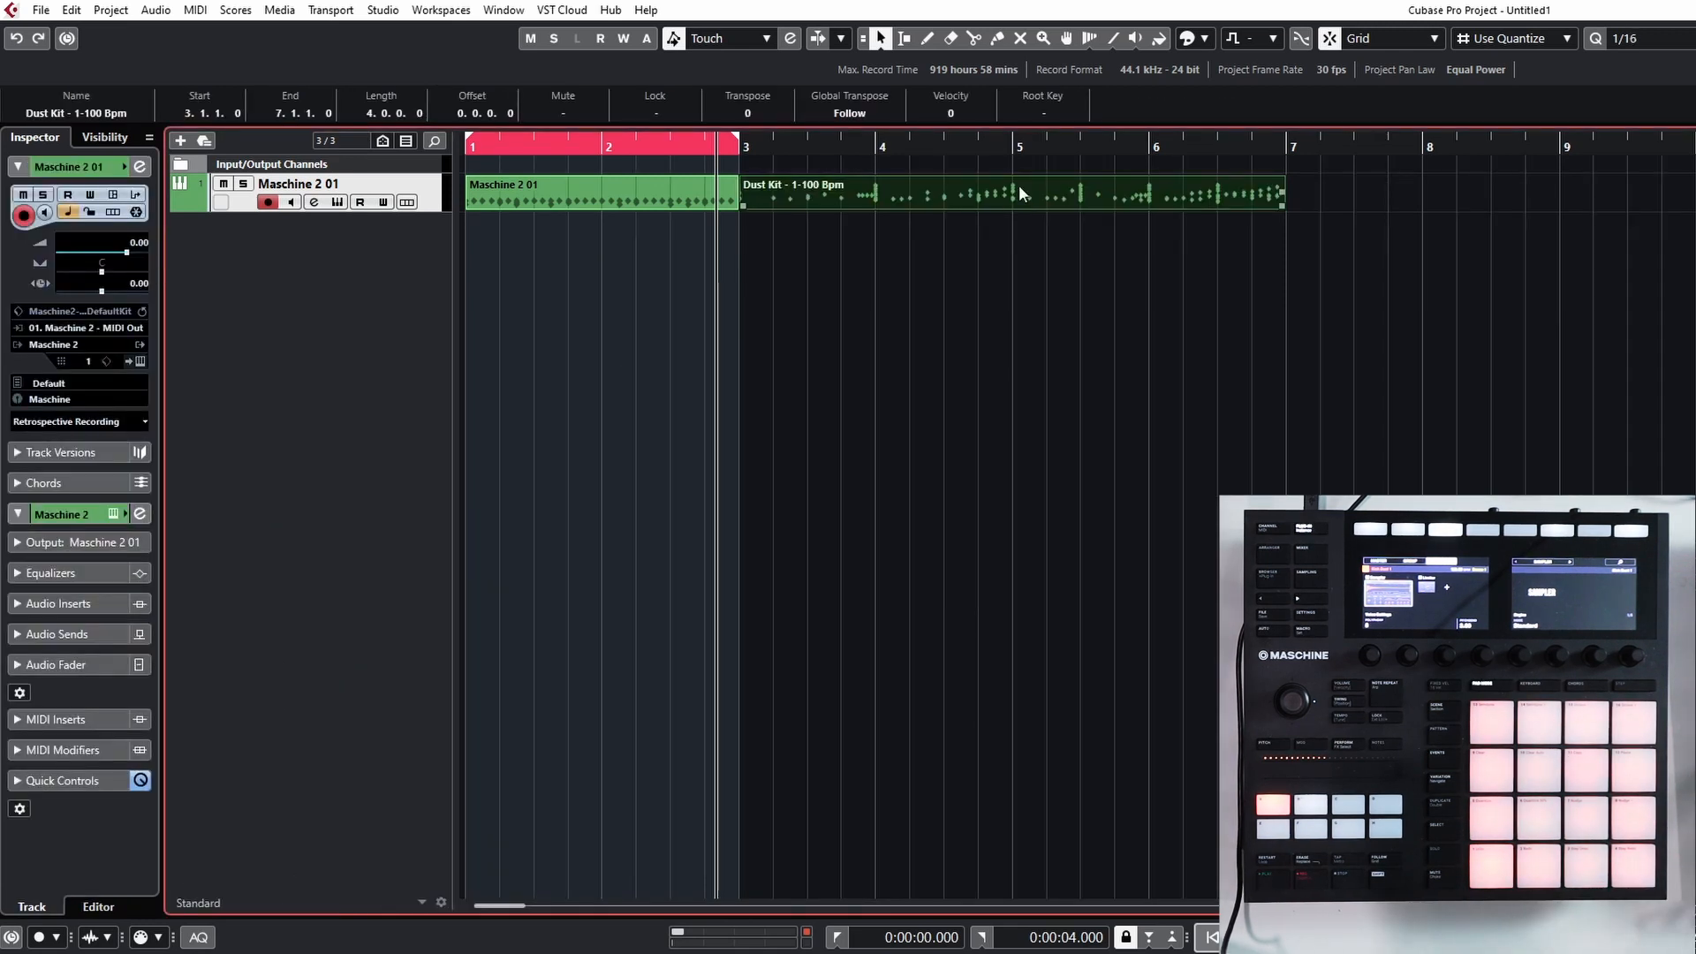
Move the recorded Maschine 2 01 part to bar 7, behind the Dust Kit part.
{"action": "left_click", "coordinate": [942, 294]}
{"action": "left_click", "coordinate": [544, 199]}
{"action": "left_click_drag", "start_coordinate": [544, 199], "coordinate": [1320, 209]}
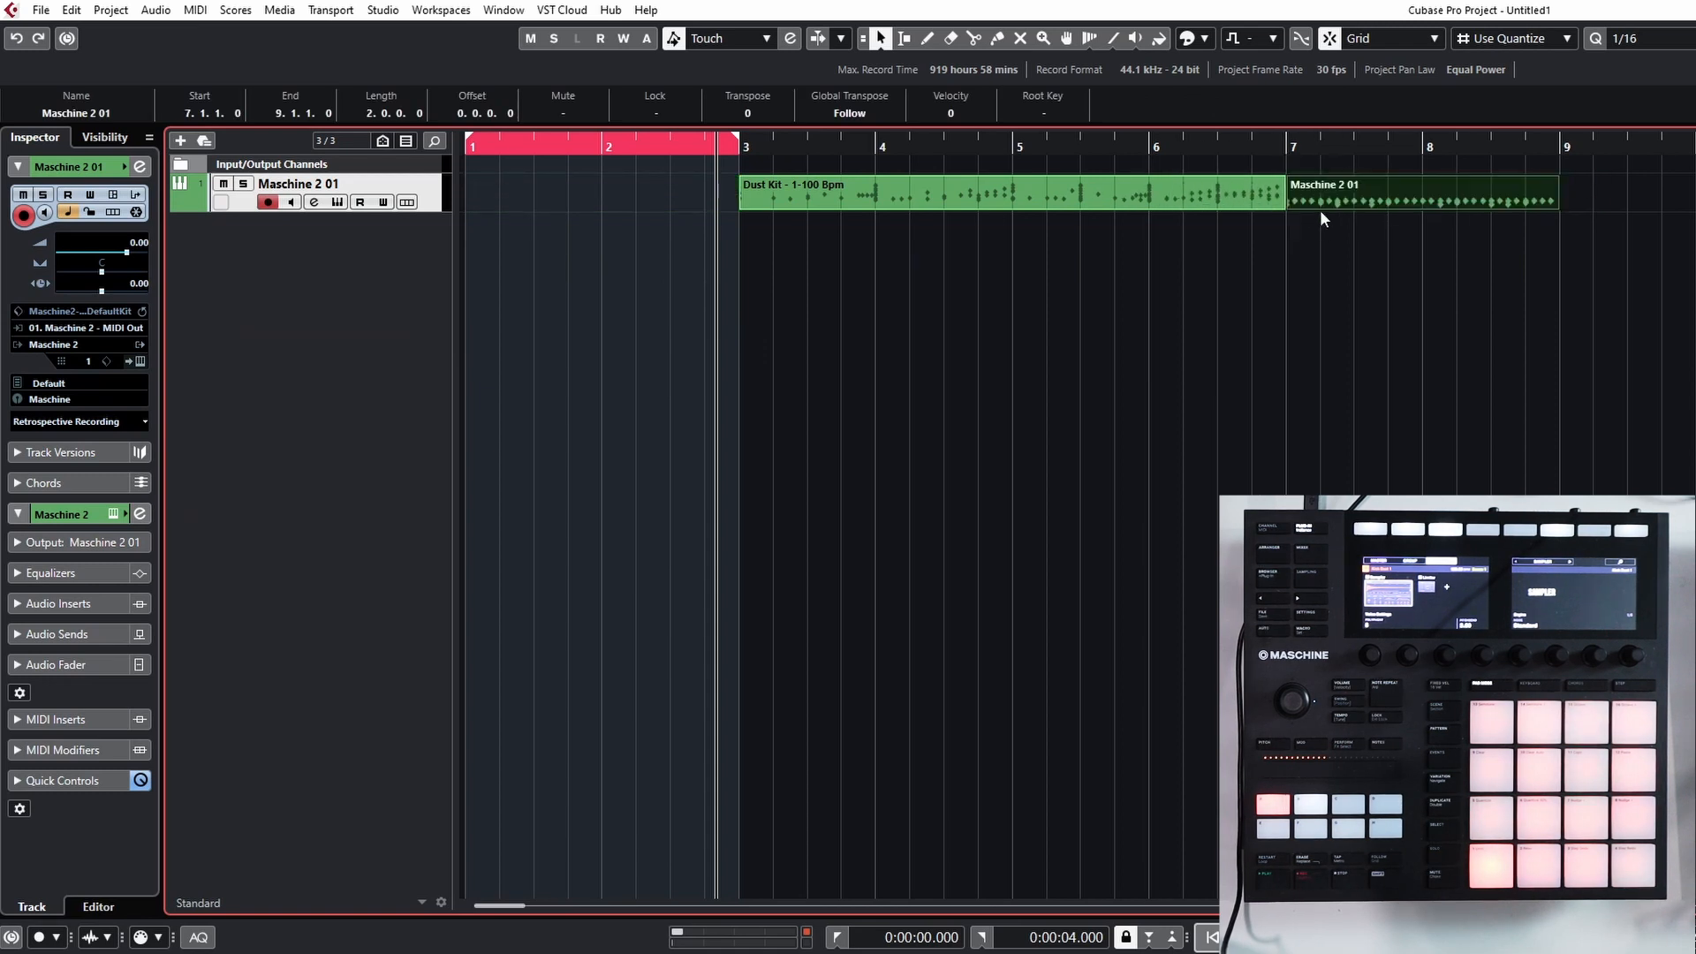
Move the Dust Kit - 1-100 Bpm part to bar 1 and extend the cycle range to end at bar 5.
{"action": "left_click", "coordinate": [822, 199]}
{"action": "left_click_drag", "start_coordinate": [967, 183], "coordinate": [650, 198]}
{"action": "left_click_drag", "start_coordinate": [741, 144], "coordinate": [1013, 144]}
{"action": "left_click", "coordinate": [1033, 260]}
Dissolve the Dust Kit - 1-100 Bpm part by separate pitches, with Dissolve to Lanes enabled.
{"action": "left_click", "coordinate": [653, 204]}
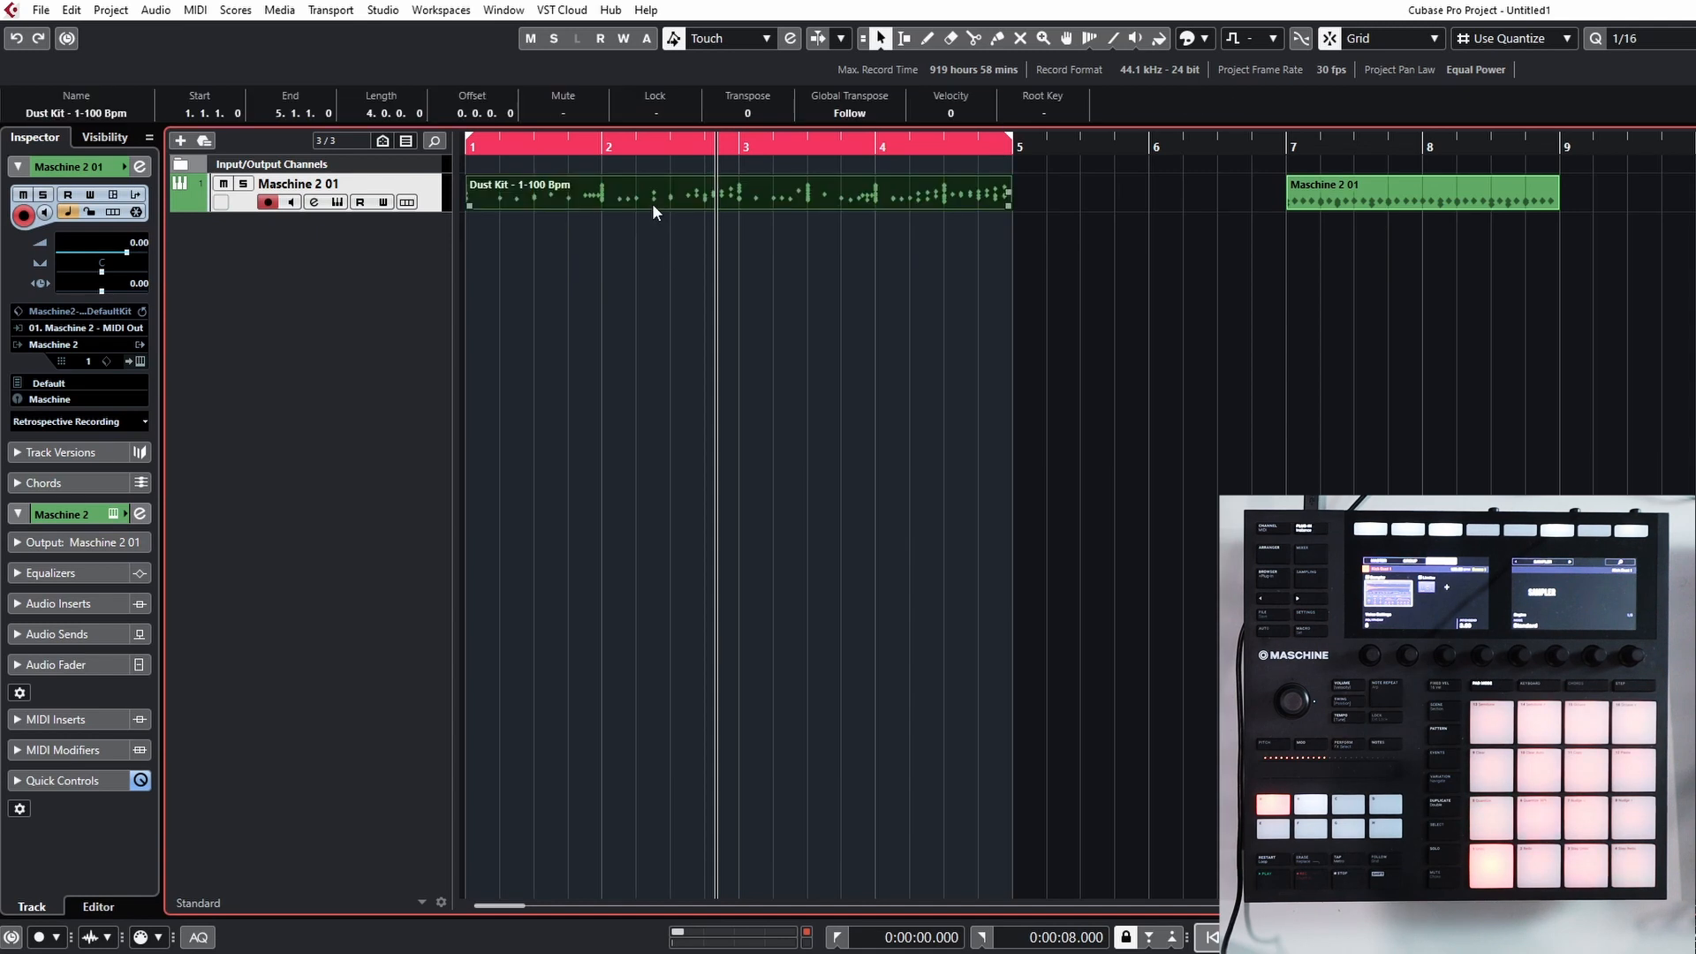
{"action": "right_click", "coordinate": [654, 205]}
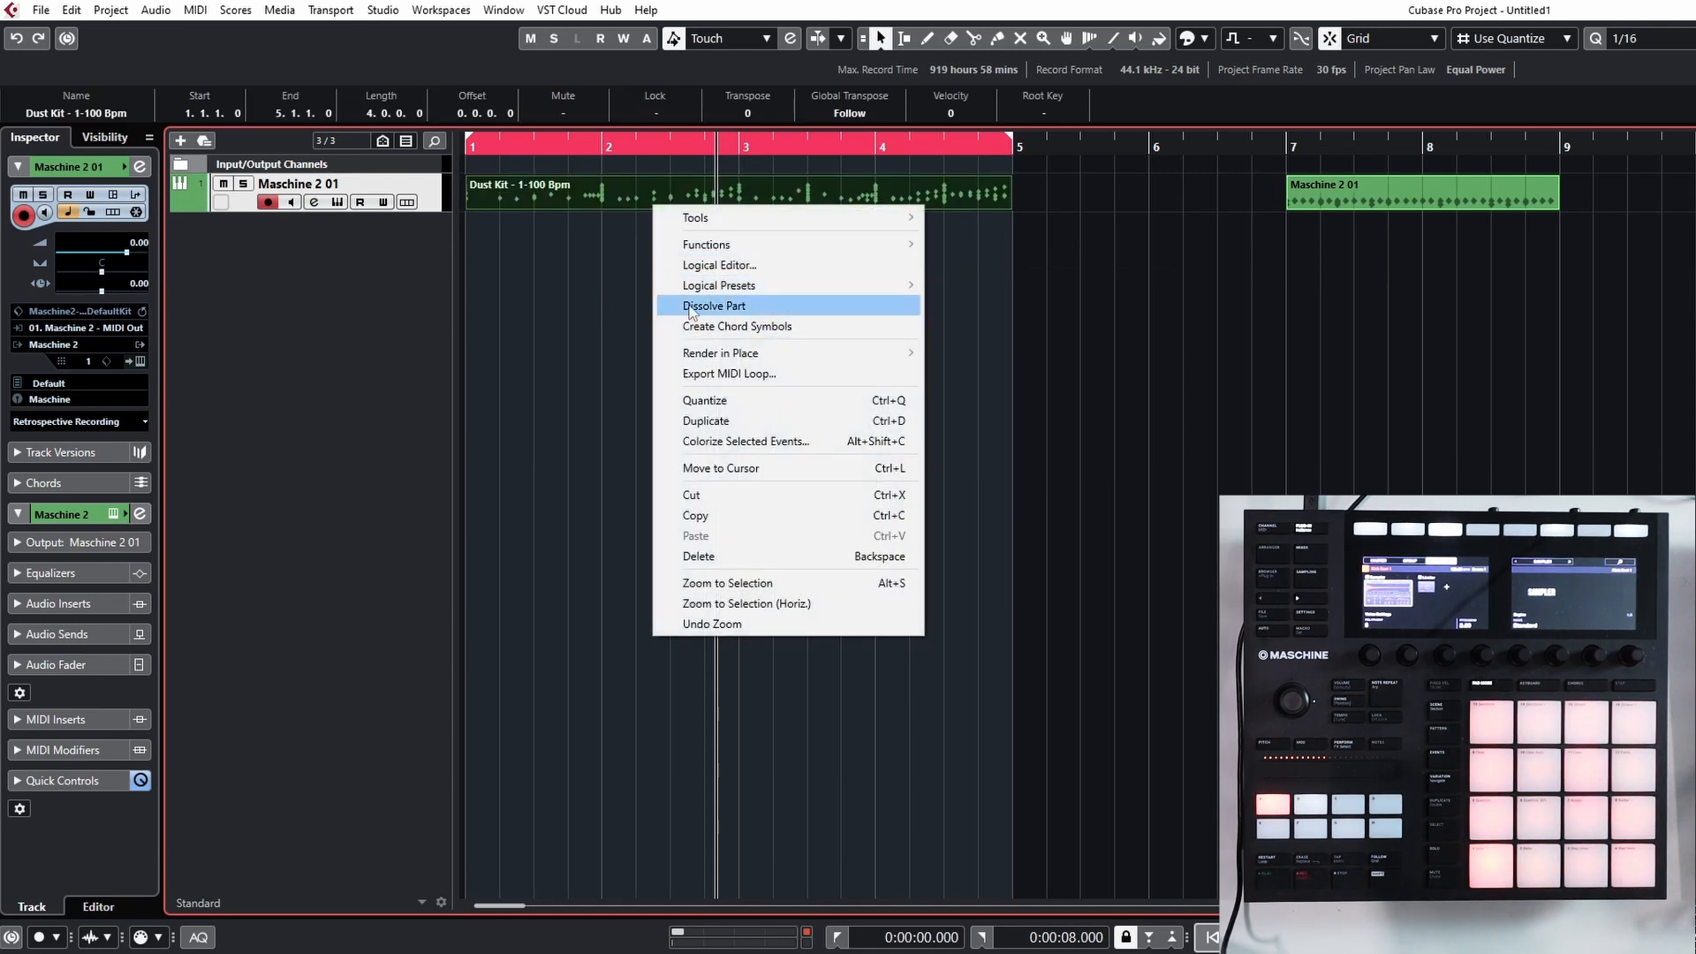
{"action": "left_click", "coordinate": [692, 308]}
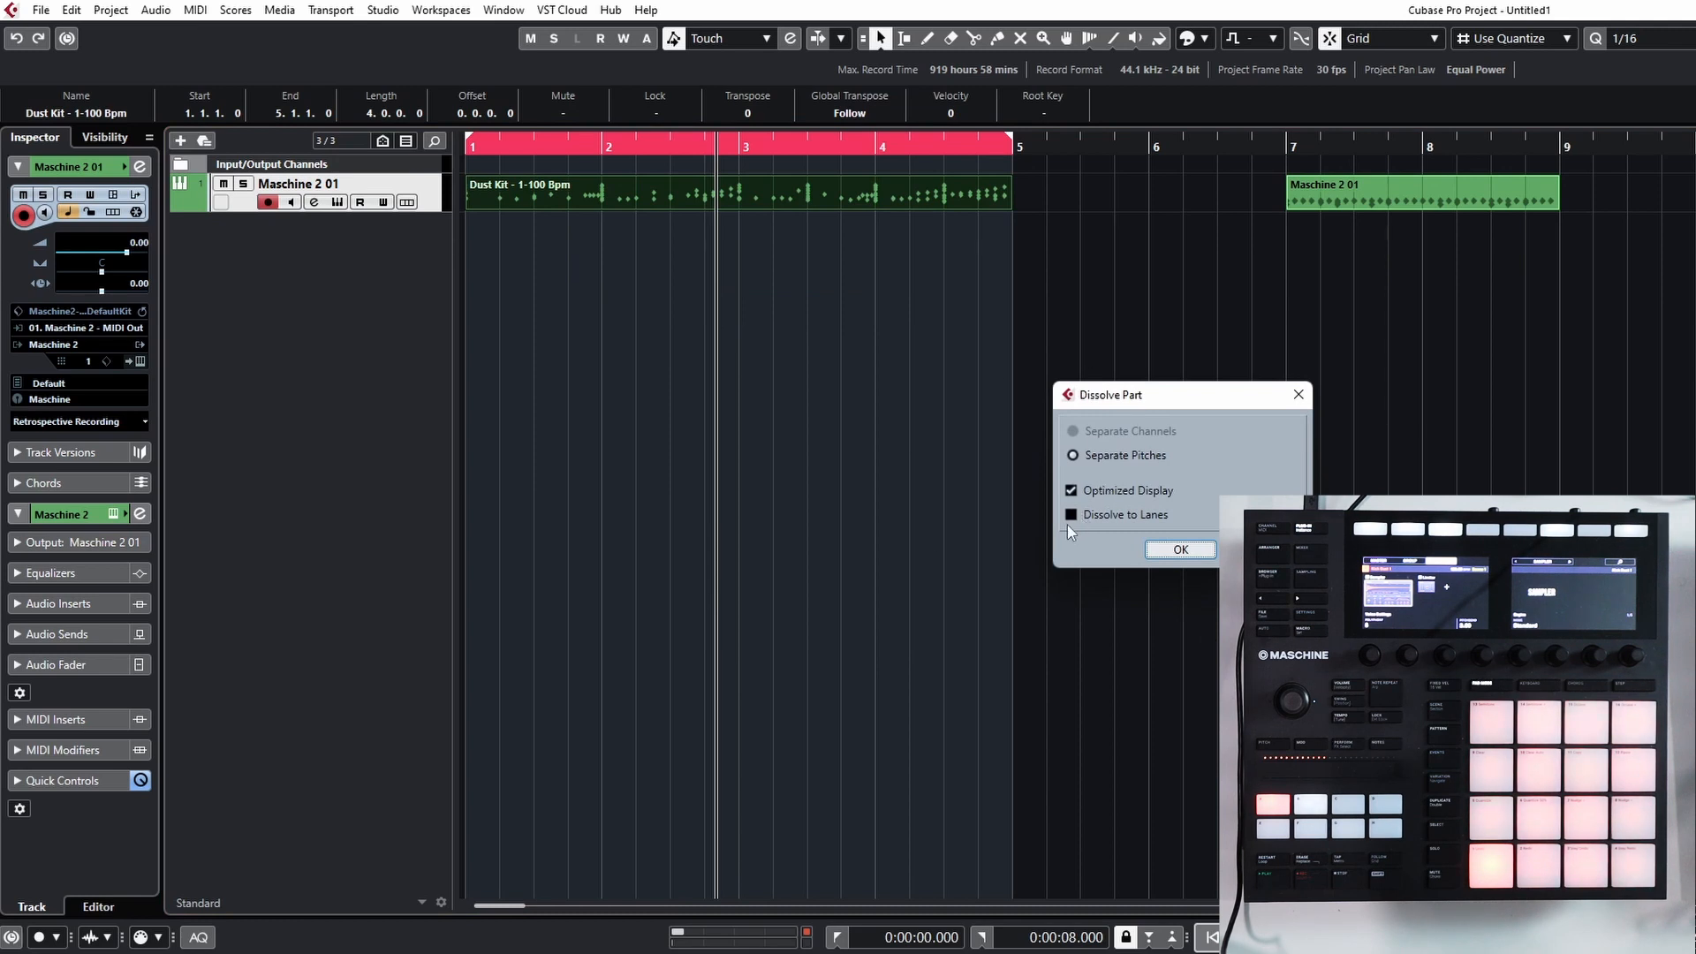
{"action": "left_click", "coordinate": [1071, 517]}
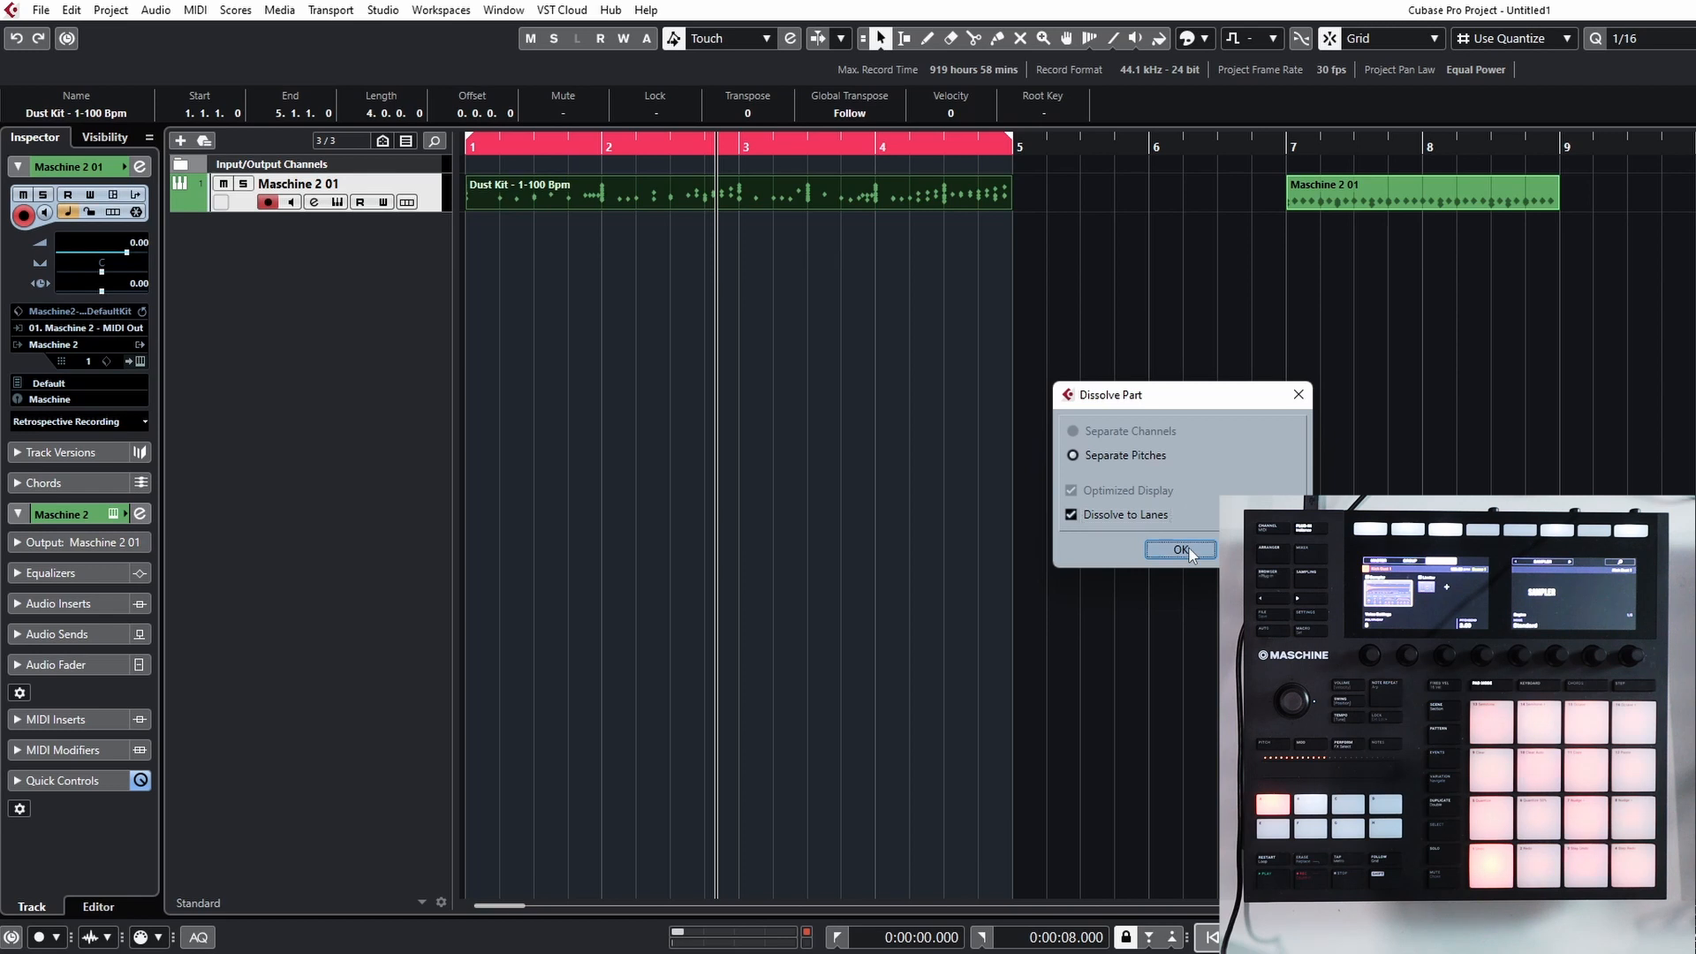
{"action": "left_click", "coordinate": [1181, 549]}
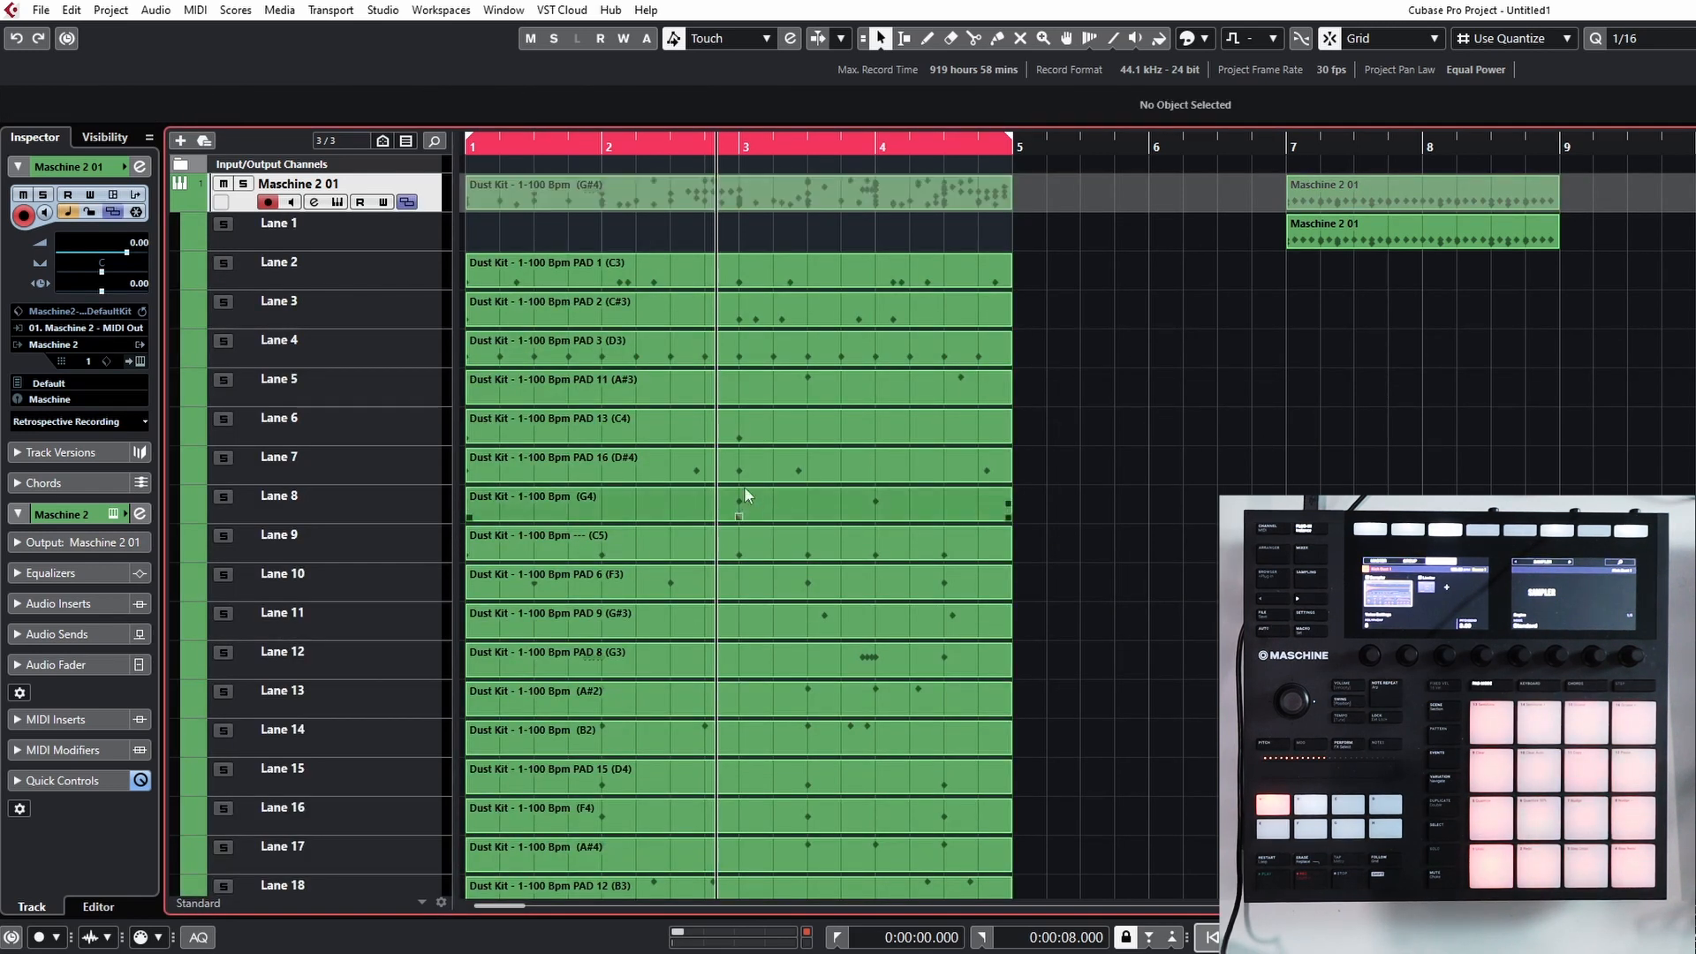
Select all the dissolved Dust Kit parts and move them up one lane so PAD 1 starts on Lane 1.
{"action": "left_click_drag", "start_coordinate": [793, 244], "coordinate": [789, 574]}
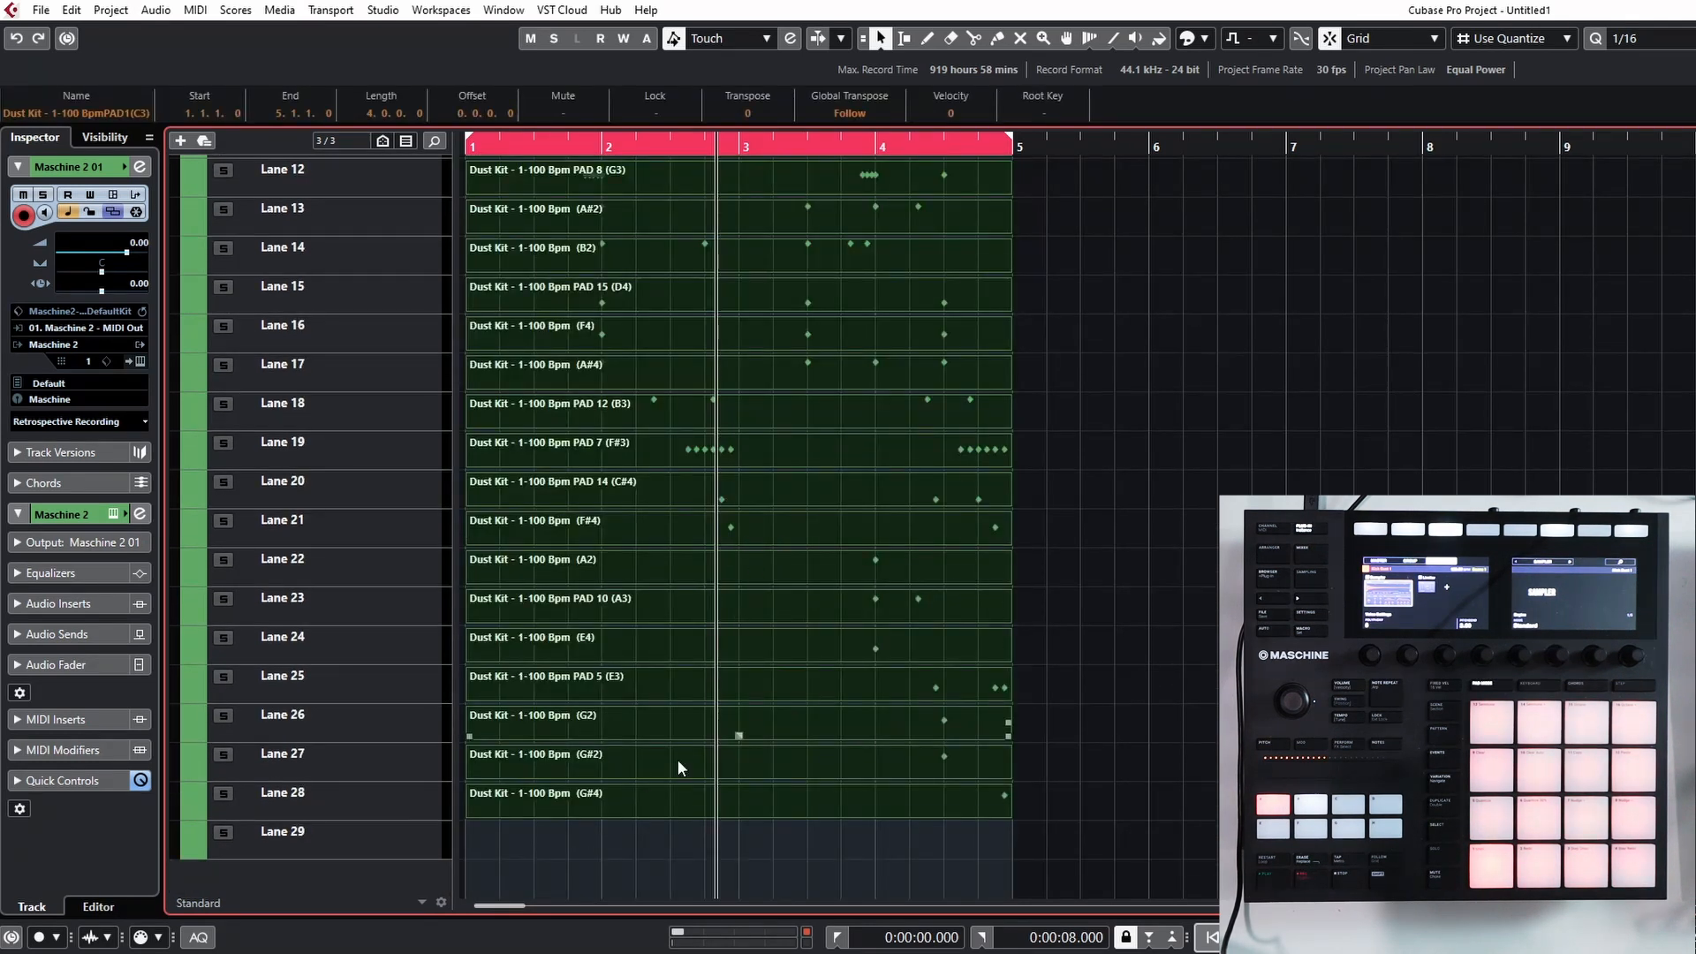
{"action": "scroll", "coordinate": [722, 424], "scroll_direction": "up", "scroll_amount": 5}
{"action": "left_click_drag", "start_coordinate": [599, 275], "coordinate": [585, 238]}
{"action": "left_click", "coordinate": [1149, 274]}
Move the Maschine 2 01 part on Lane 1 to start at bar 9.
{"action": "left_click", "coordinate": [1360, 229]}
{"action": "left_click_drag", "start_coordinate": [1360, 228], "coordinate": [1649, 241]}
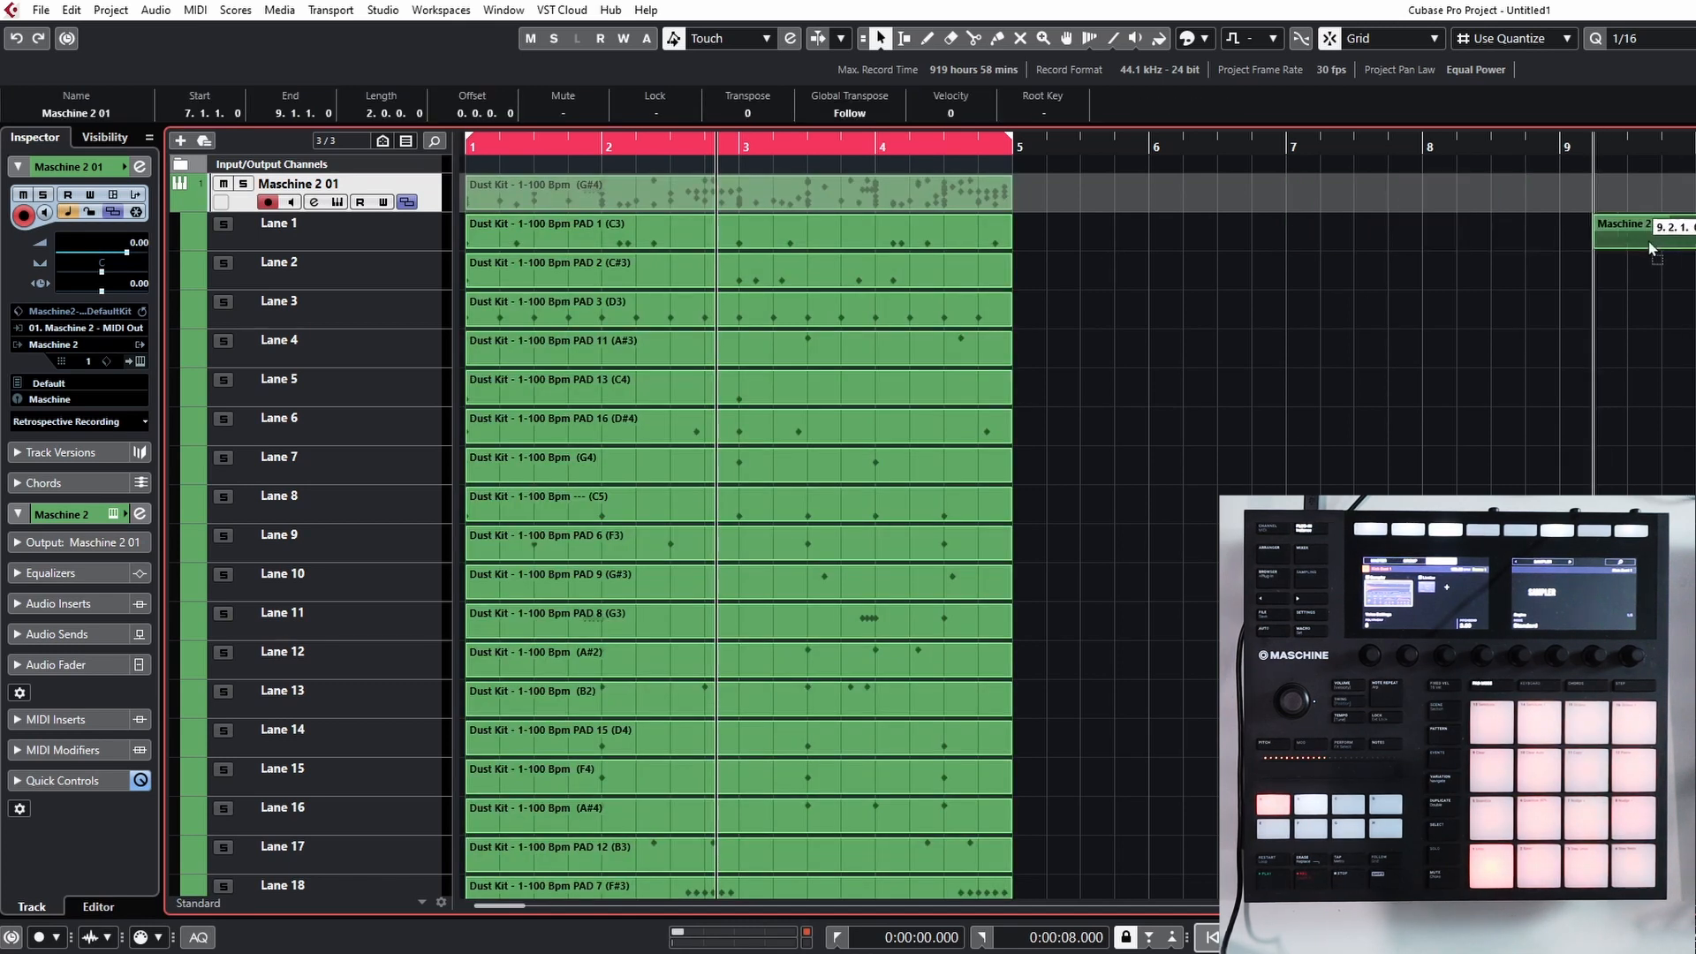
{"action": "left_click", "coordinate": [1514, 337]}
Rename the PAD 1 (C3) part on Lane 1 as Kick.
{"action": "left_click", "coordinate": [839, 237]}
{"action": "scroll", "coordinate": [742, 383], "scroll_direction": "down", "scroll_amount": 3}
{"action": "scroll", "coordinate": [714, 386], "scroll_direction": "up", "scroll_amount": 3}
{"action": "left_click", "coordinate": [274, 225]}
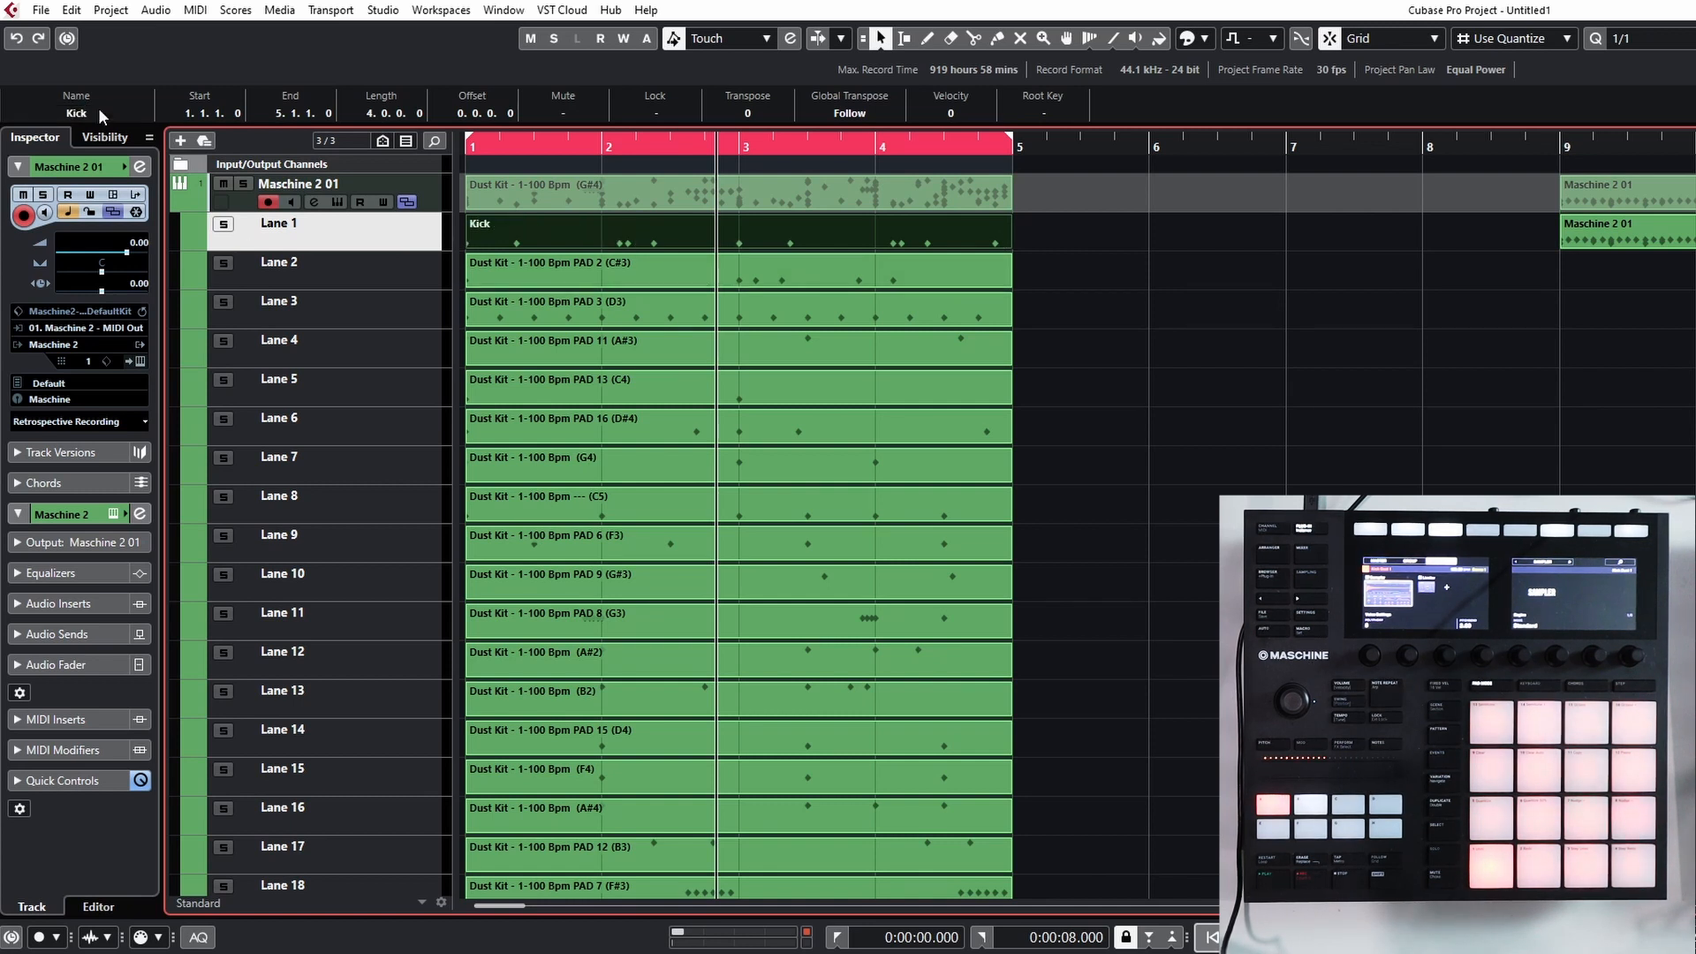
Rename the PAD 2 (C#3) part on Lane 2 as Clap.
{"action": "left_click", "coordinate": [687, 269]}
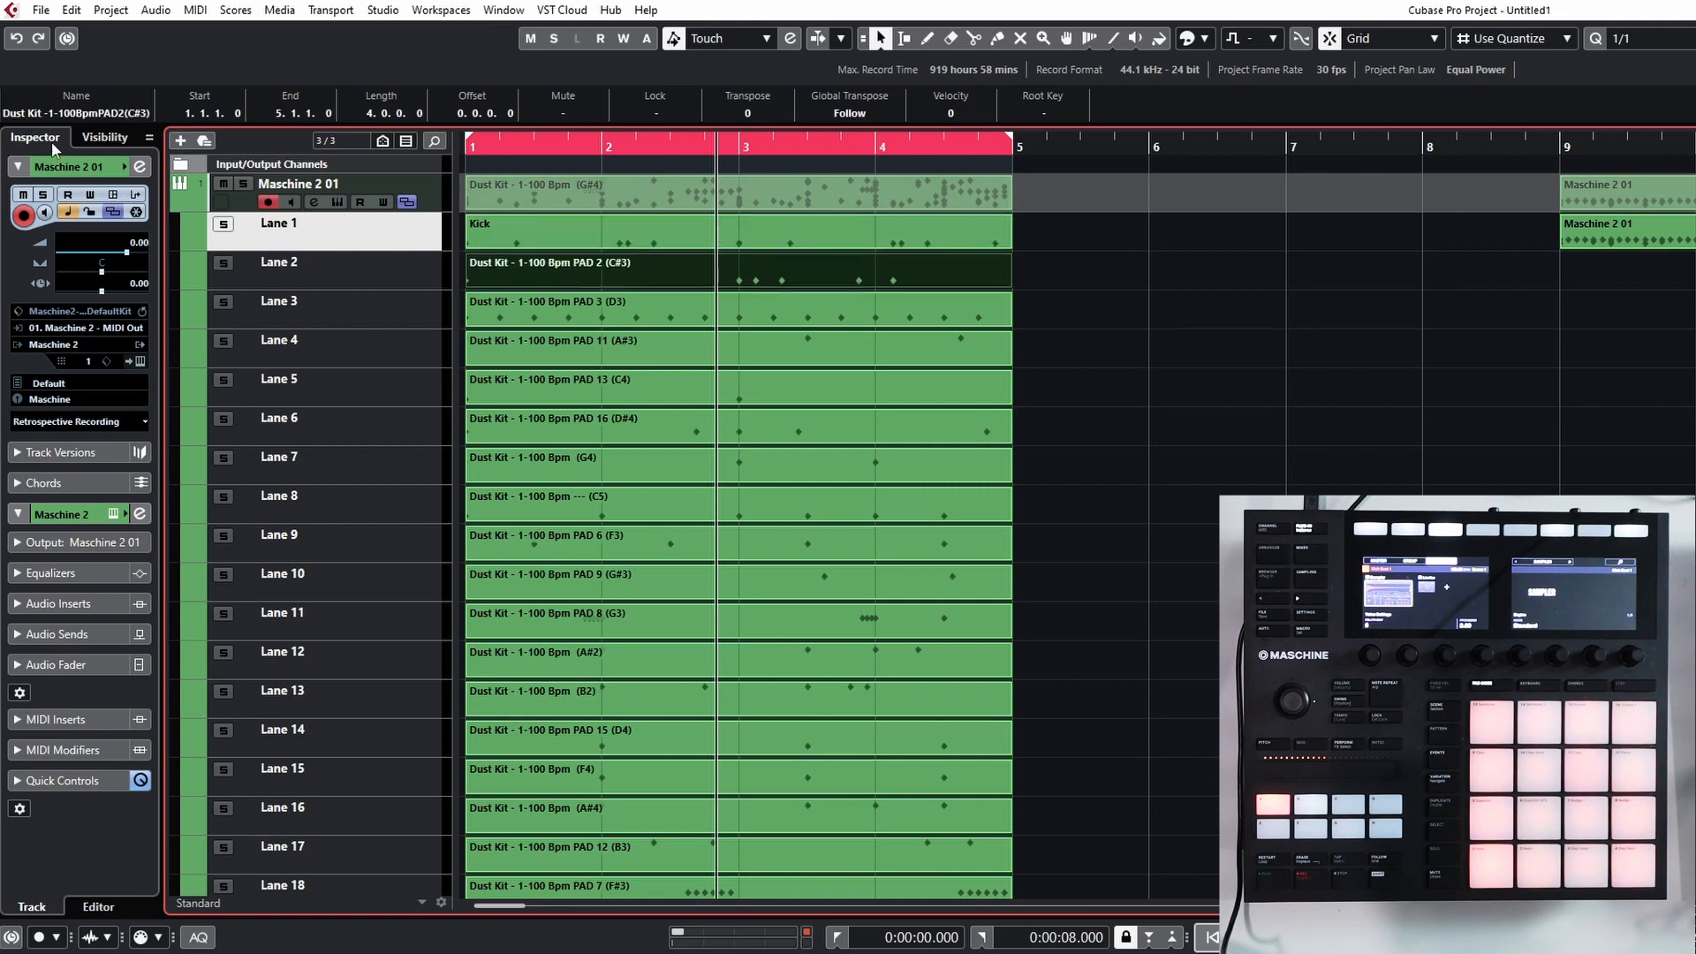
{"action": "left_click", "coordinate": [76, 112]}
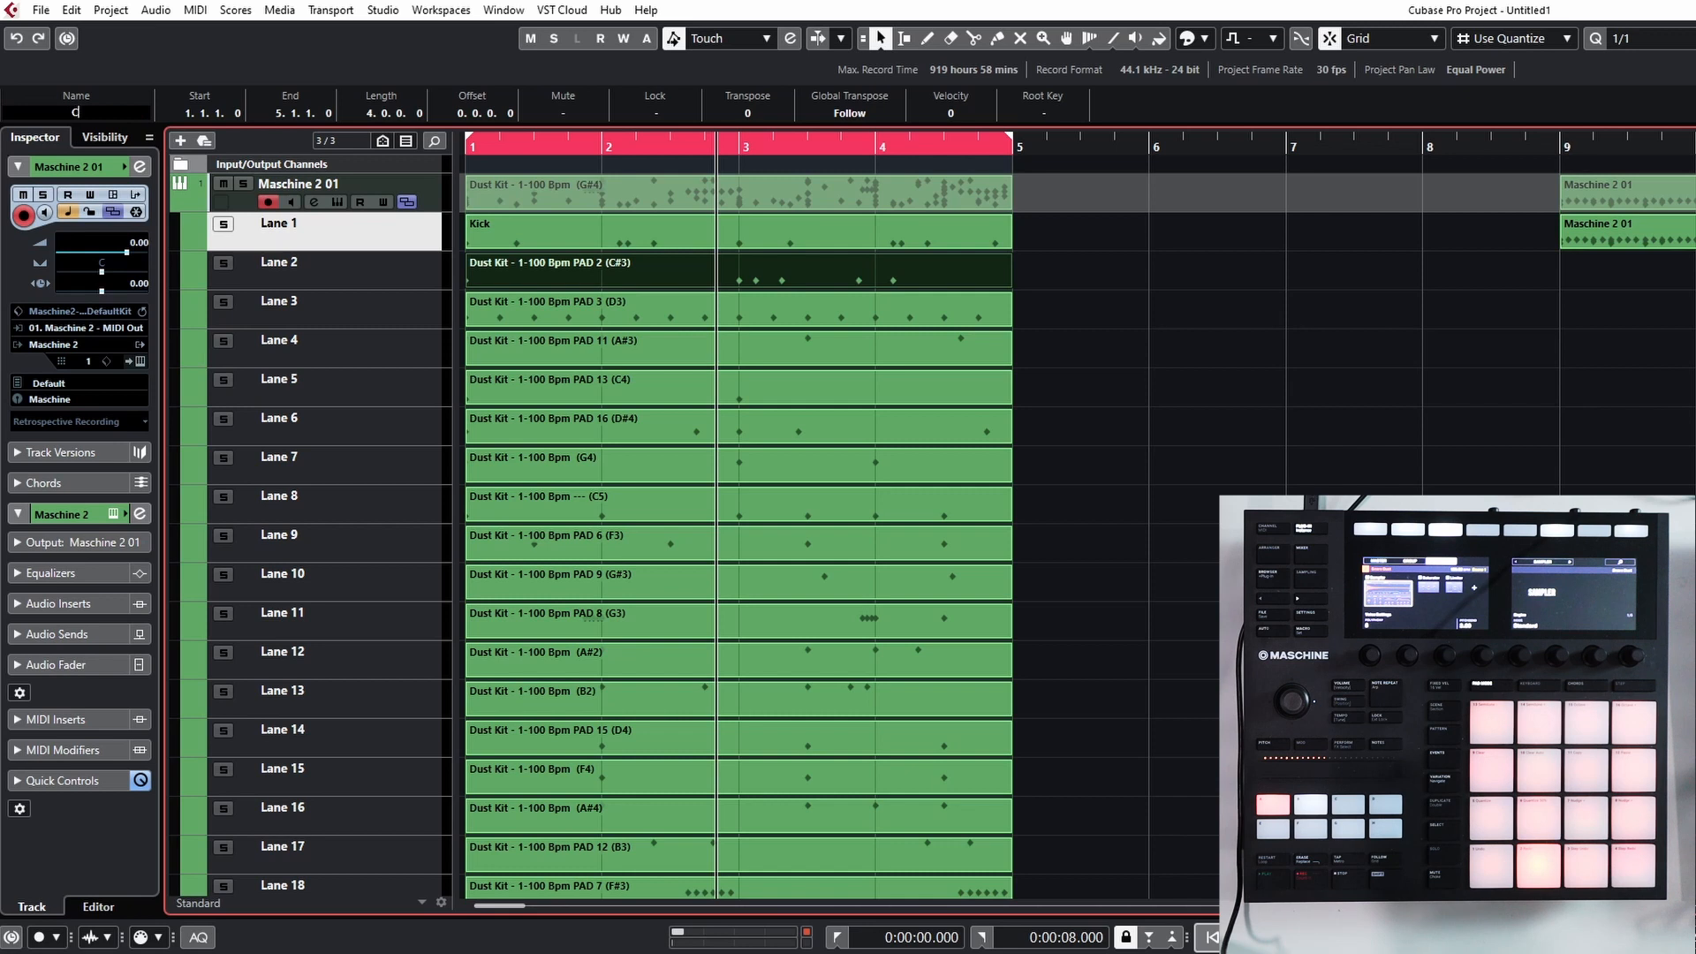
{"action": "type", "text": "Clap"}
{"action": "key", "text": "Return"}
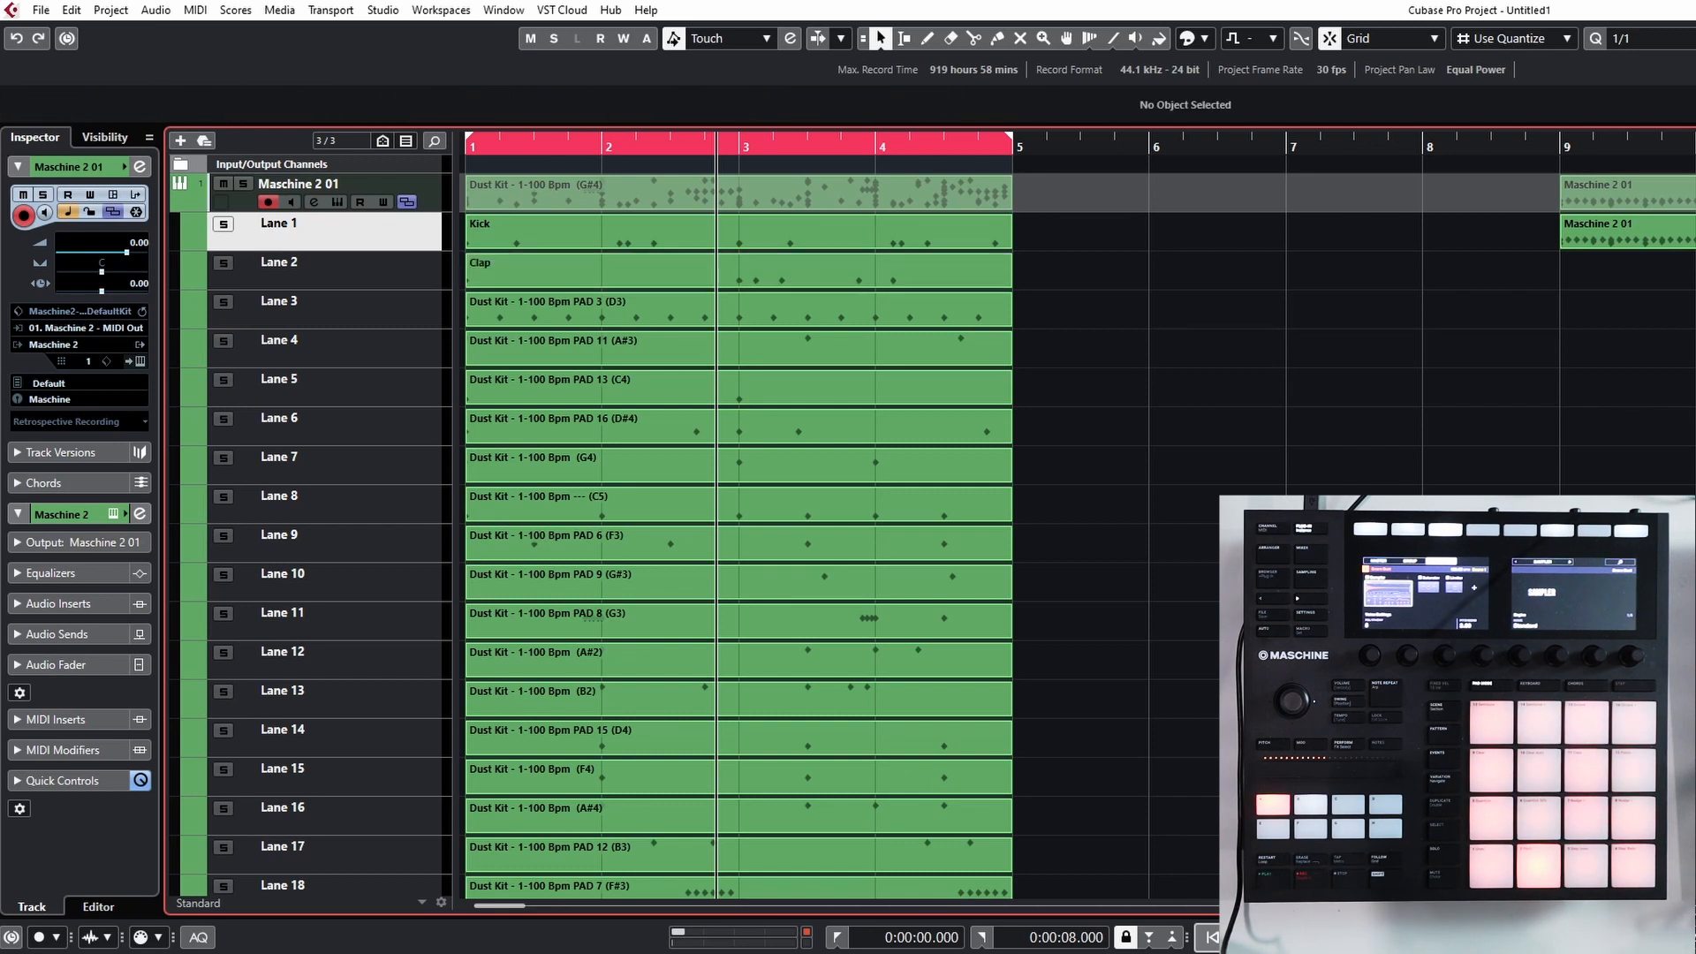
Colour the Clap part on Lane 2 yellow.
{"action": "left_click", "coordinate": [771, 285]}
{"action": "left_click", "coordinate": [1084, 267]}
{"action": "left_click", "coordinate": [710, 280]}
{"action": "key", "text": "shift+c"}
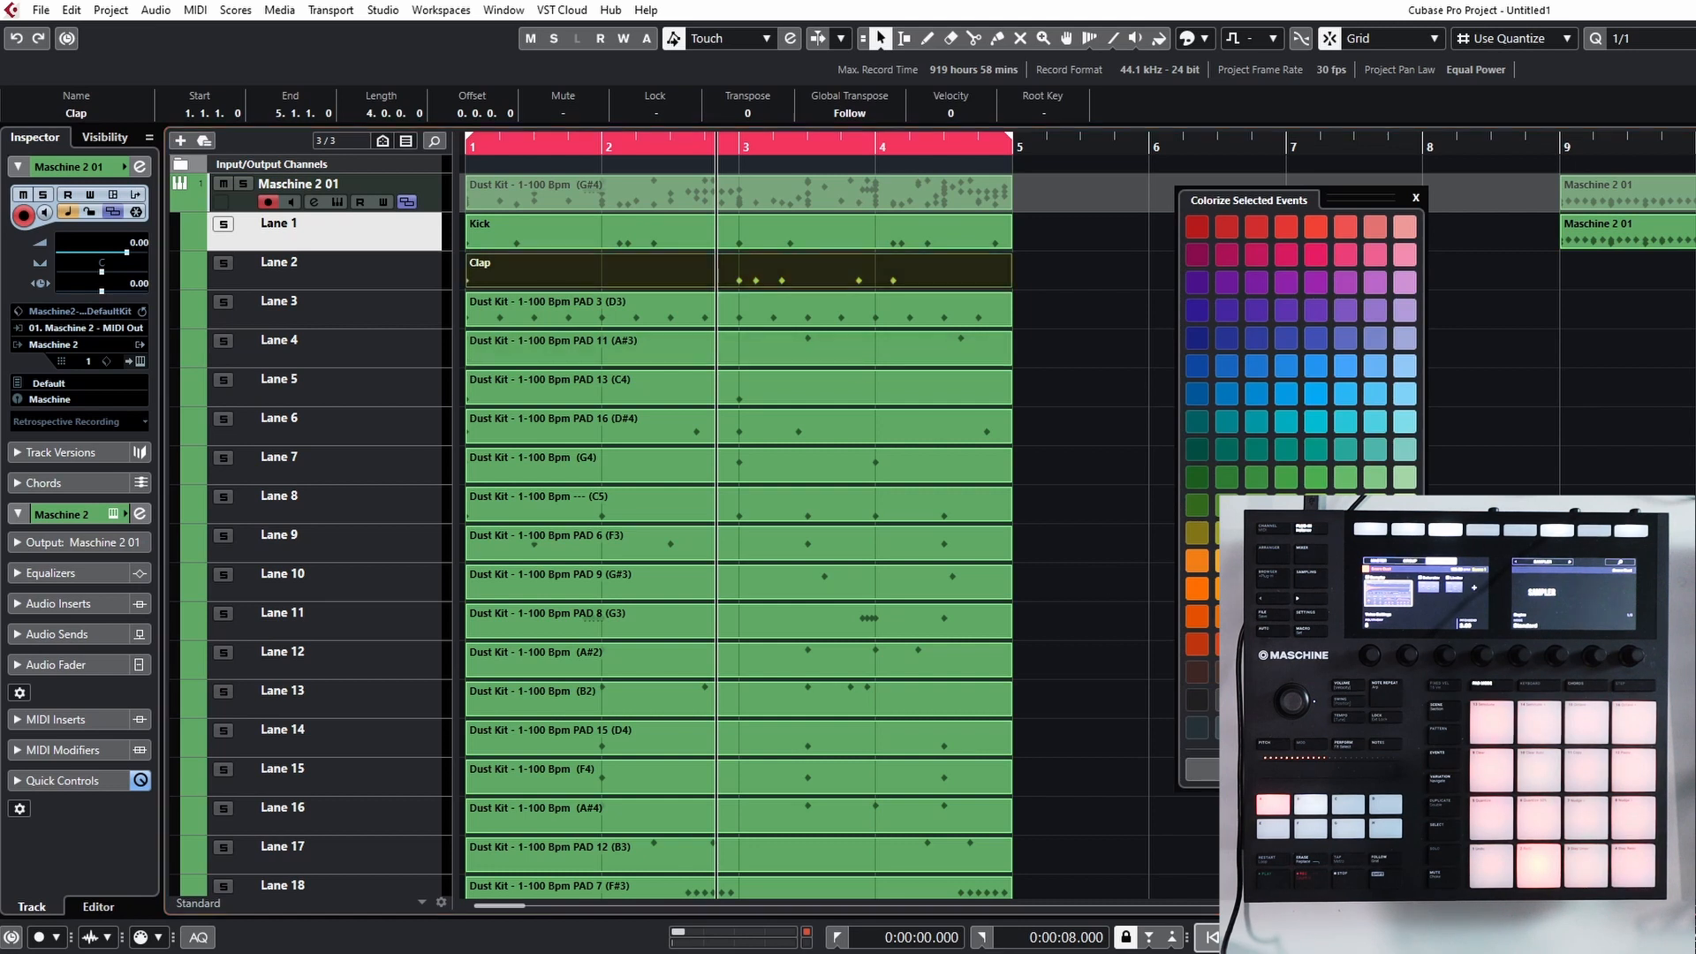
Colour the Kick part orange and the PAD 3 (D3) part teal, and close the colour palette.
{"action": "left_click", "coordinate": [670, 238]}
{"action": "left_click", "coordinate": [1197, 588]}
{"action": "left_click", "coordinate": [742, 320]}
{"action": "left_click", "coordinate": [1288, 451]}
{"action": "left_click", "coordinate": [1470, 438]}
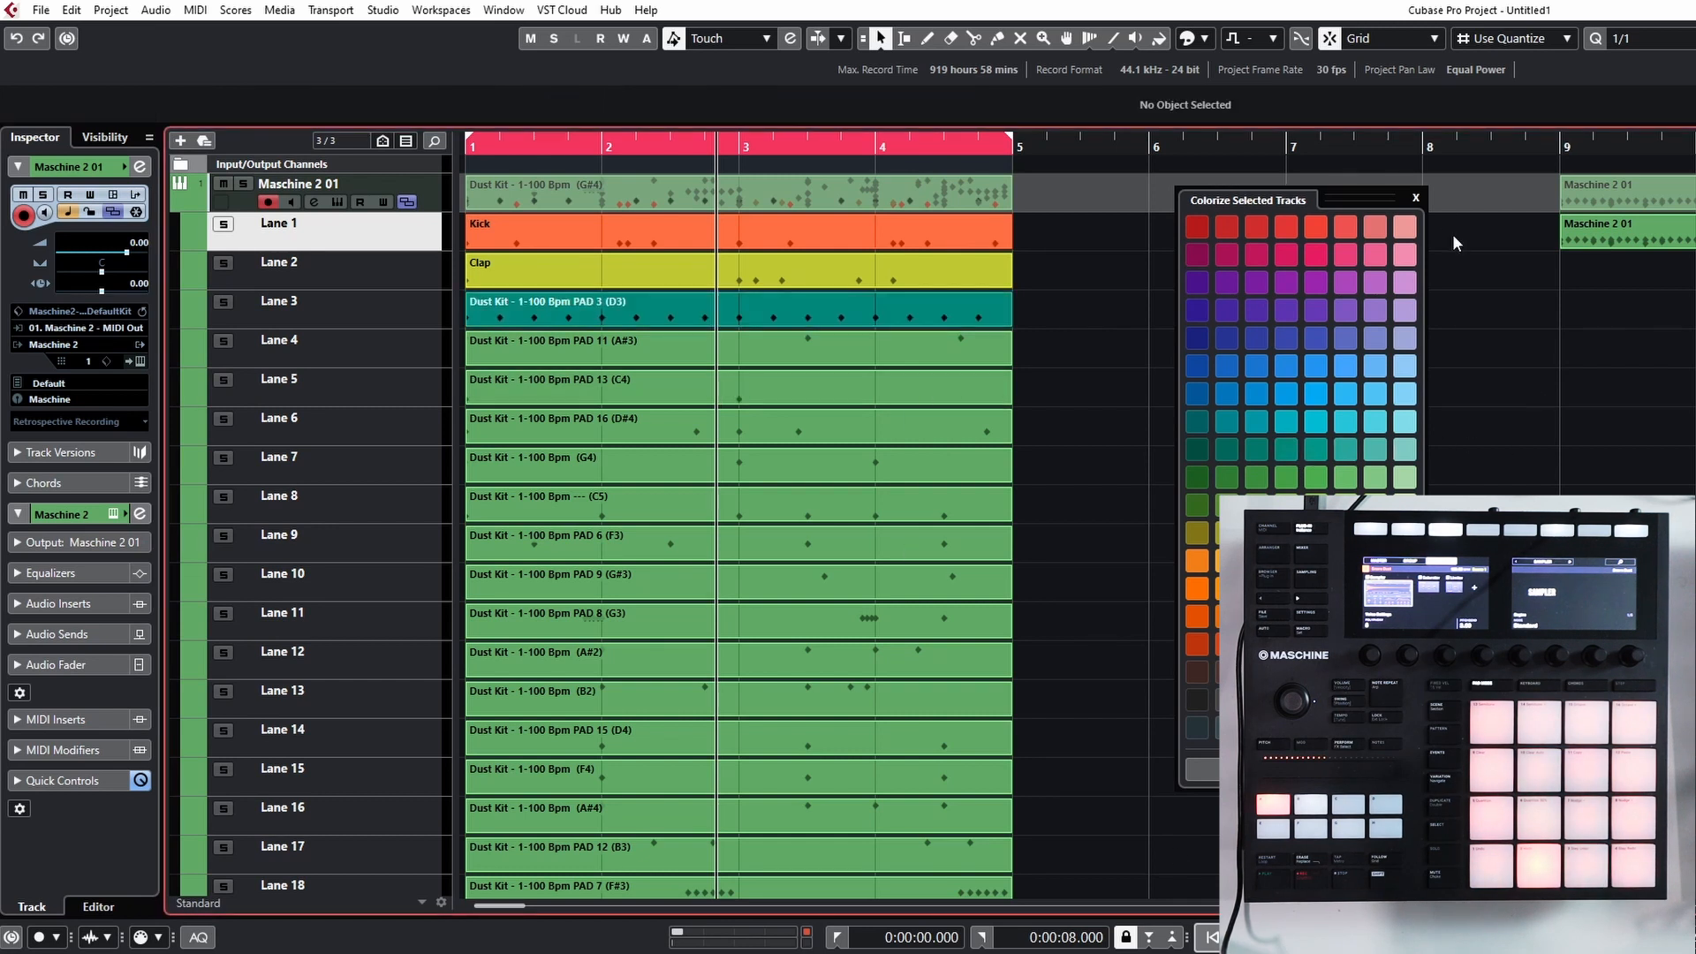
{"action": "left_click", "coordinate": [1416, 197]}
Duplicate the Dust Kit parts on Lane 4 and all lanes below it so the copies start at bar 5.
{"action": "scroll", "coordinate": [1207, 730], "scroll_direction": "down", "scroll_amount": 8}
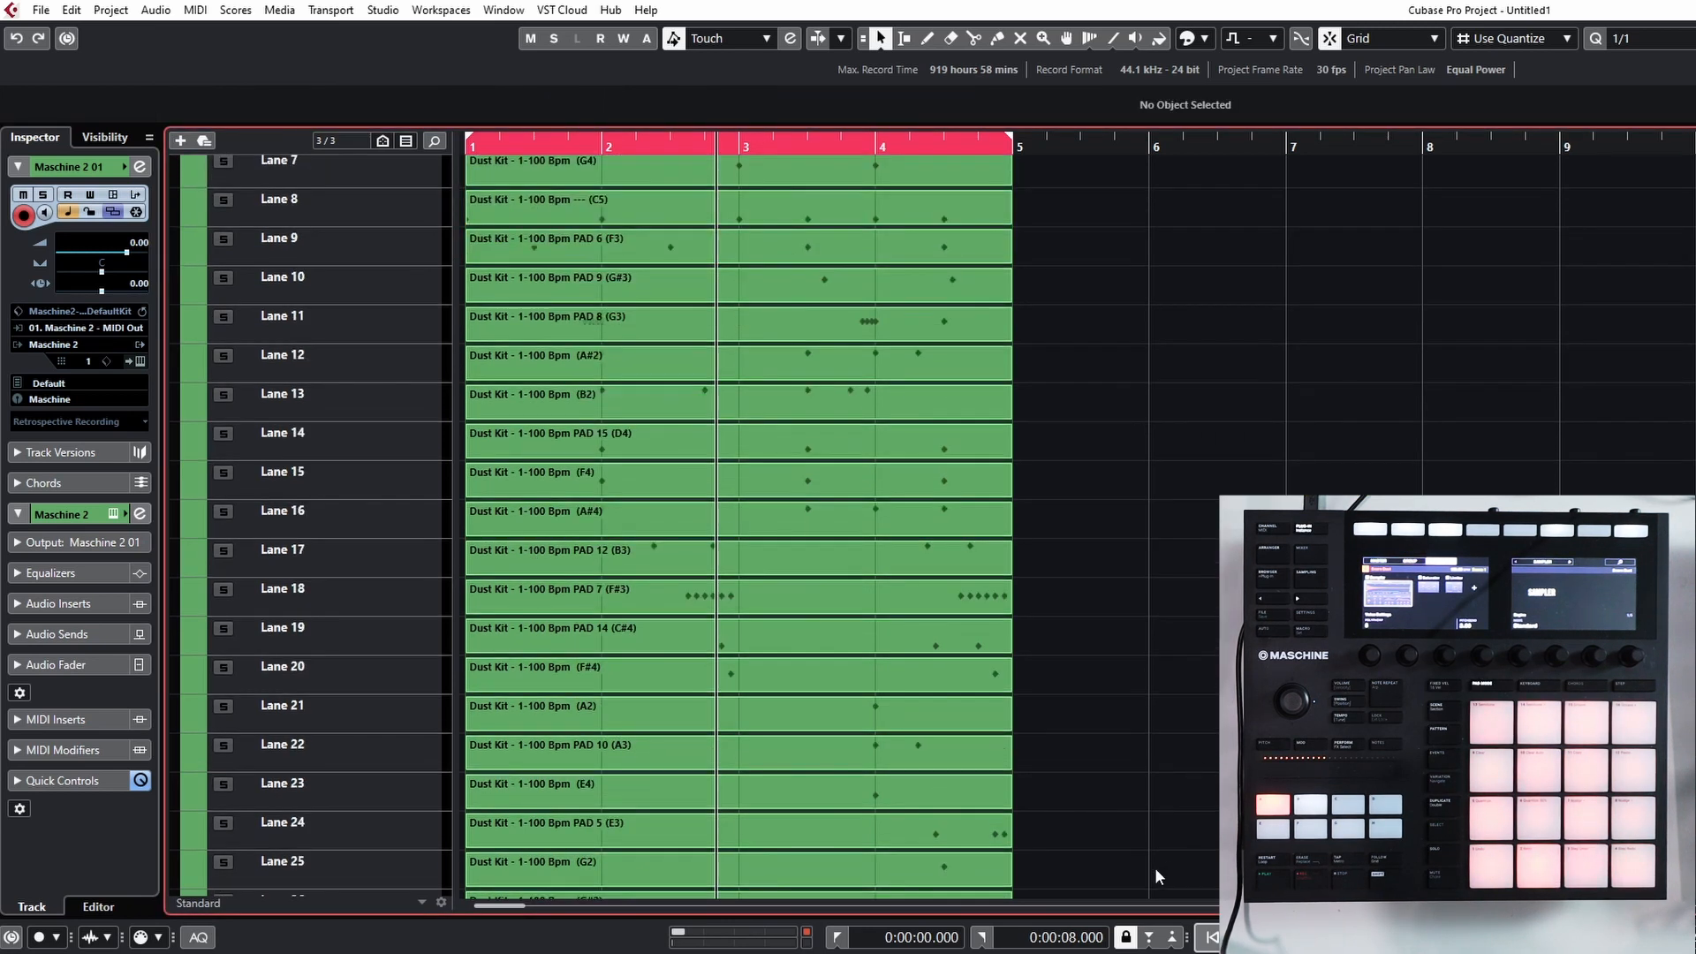
{"action": "left_click_drag", "start_coordinate": [1112, 827], "coordinate": [517, 334]}
{"action": "key", "text": "ctrl+d"}
Delete the original parts at bar 1 on Lanes 4 to 7, keeping the lanes themselves.
{"action": "left_click", "coordinate": [870, 353]}
{"action": "left_click", "coordinate": [737, 552]}
{"action": "left_click", "coordinate": [725, 467]}
{"action": "left_click", "coordinate": [716, 346]}
{"action": "left_click", "coordinate": [724, 453], "text": "shift"}
{"action": "left_click", "coordinate": [720, 382], "text": "shift"}
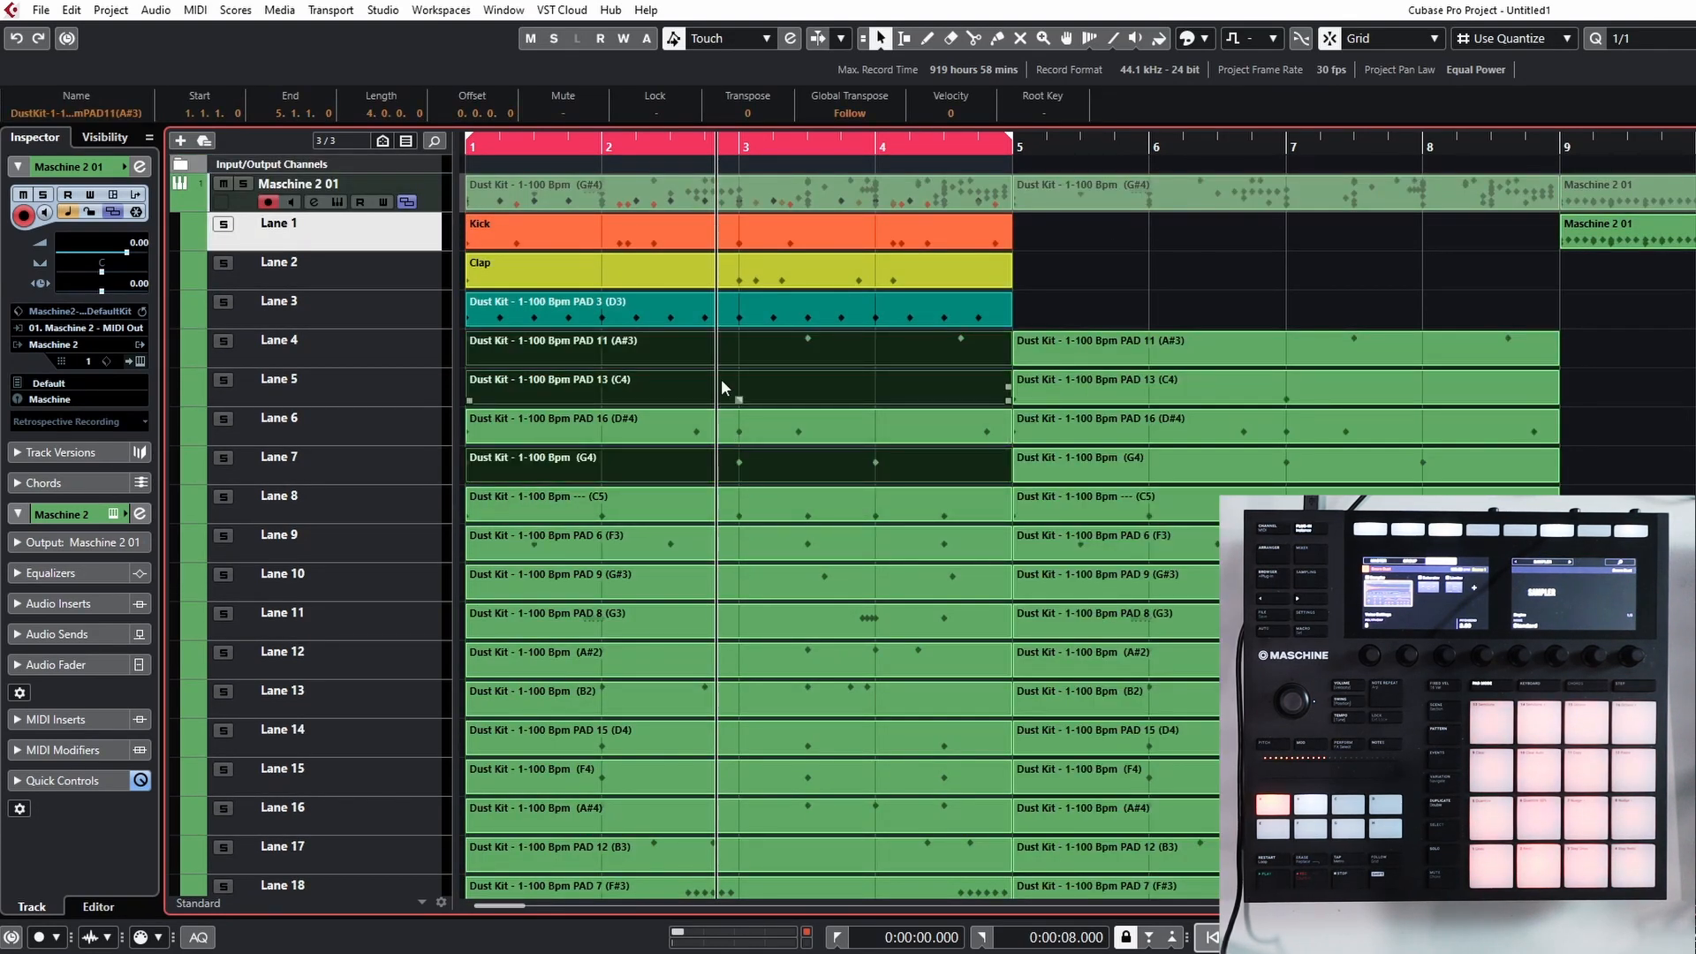
{"action": "left_click", "coordinate": [721, 426], "text": "shift"}
{"action": "key", "text": "Delete"}
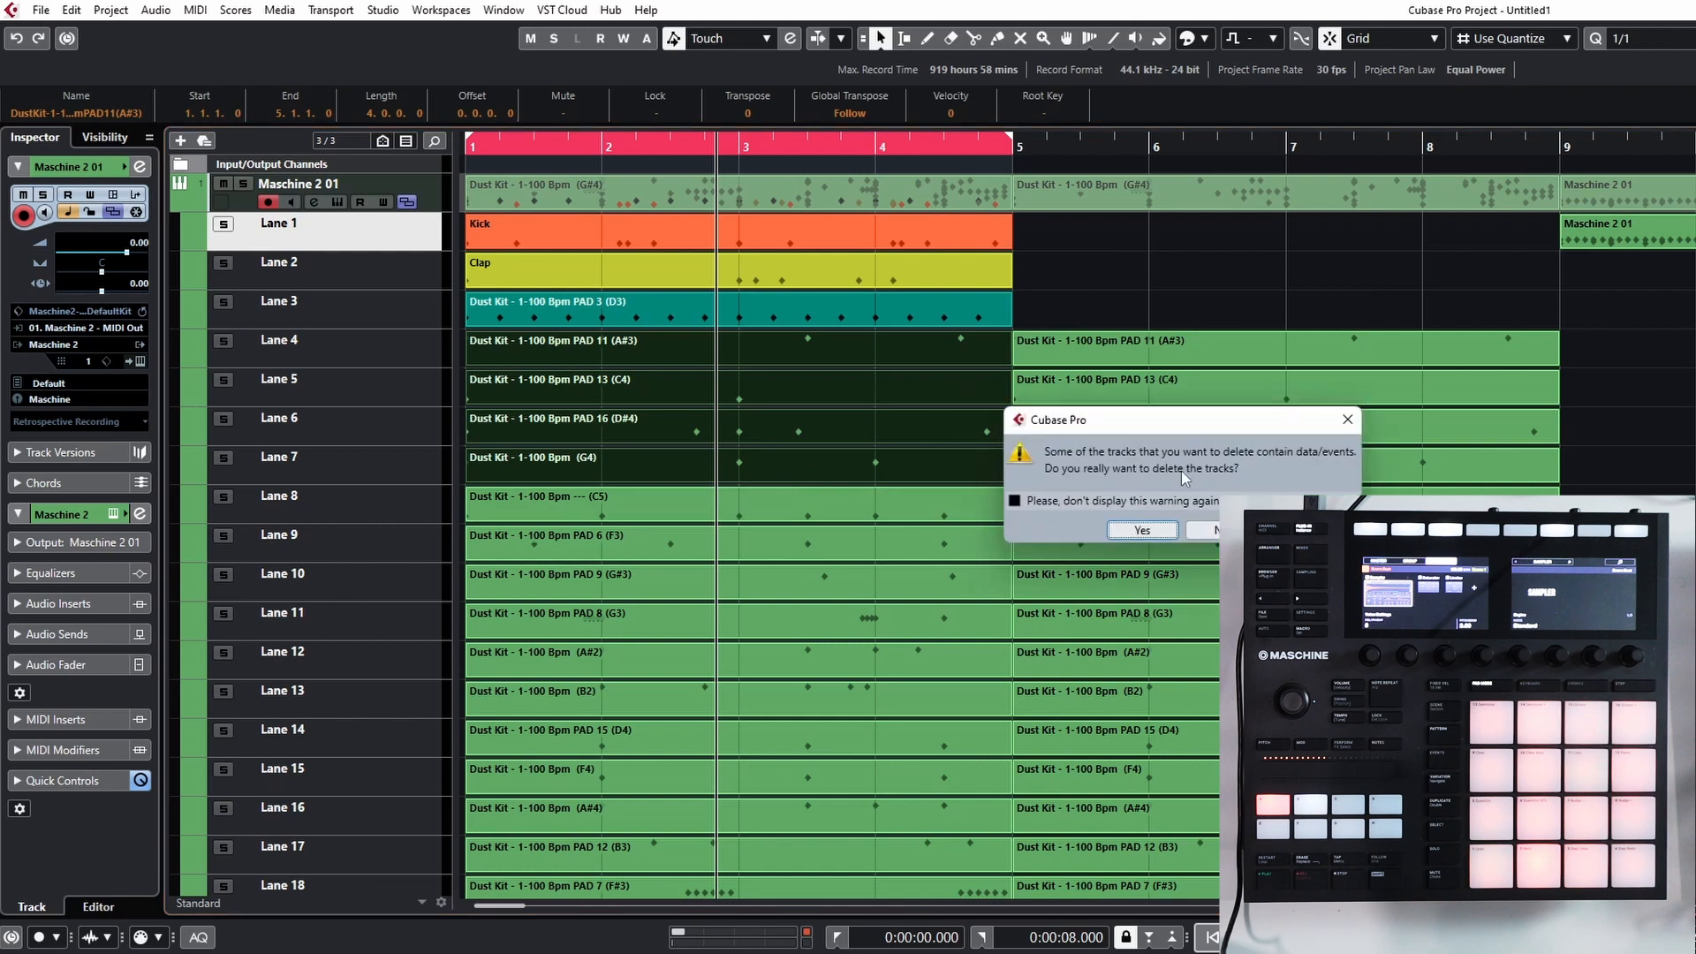
{"action": "left_click", "coordinate": [1356, 426]}
{"action": "key", "text": "Delete"}
Duplicate the Kick, Clap and PAD 3 (D3) parts so the copies start at bar 5, and shorten the Kick copy to end at bar 8.
{"action": "left_click", "coordinate": [987, 461]}
{"action": "left_click_drag", "start_coordinate": [1050, 315], "coordinate": [755, 235]}
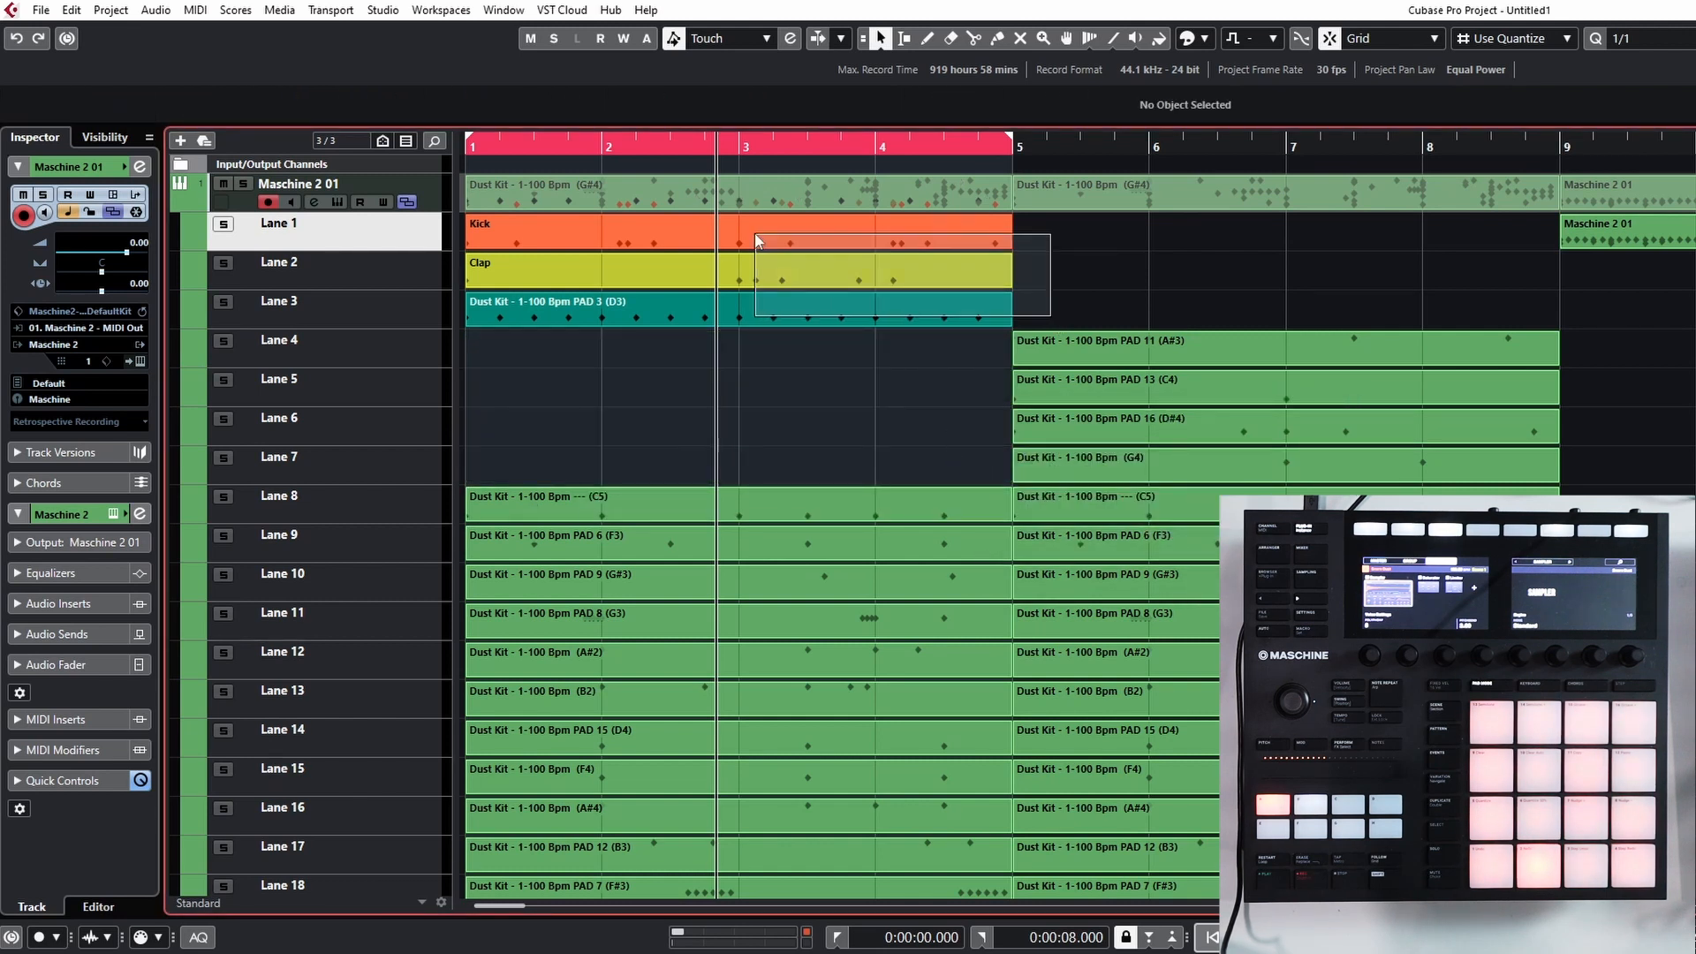
{"action": "key", "text": "ctrl+d"}
{"action": "left_click", "coordinate": [1553, 249]}
{"action": "left_click_drag", "start_coordinate": [1557, 246], "coordinate": [1424, 247]}
Delete the original Dust Kit parts at bar 1 on Lanes 13, 15 and 19, and select the first part on Lane 20.
{"action": "scroll", "coordinate": [1606, 459], "scroll_direction": "down", "scroll_amount": 3}
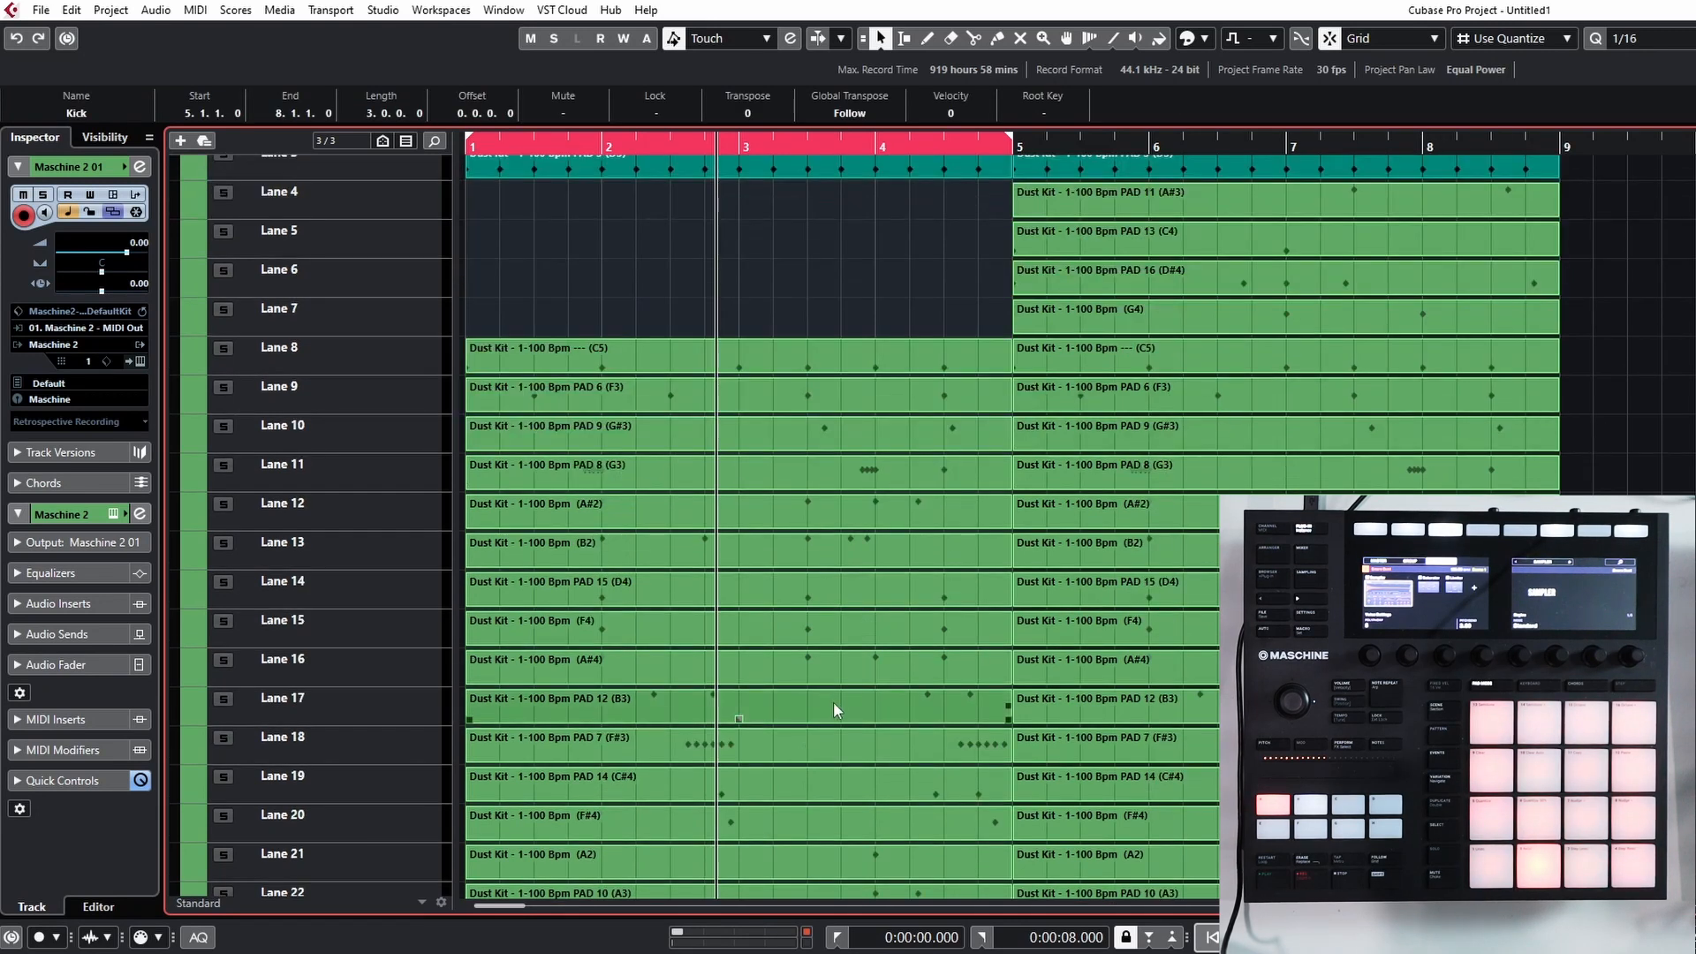
{"action": "left_click", "coordinate": [775, 555]}
{"action": "key", "text": "Delete"}
{"action": "left_click", "coordinate": [786, 629]}
{"action": "key", "text": "Delete"}
{"action": "left_click", "coordinate": [810, 675]}
{"action": "left_click", "coordinate": [792, 781]}
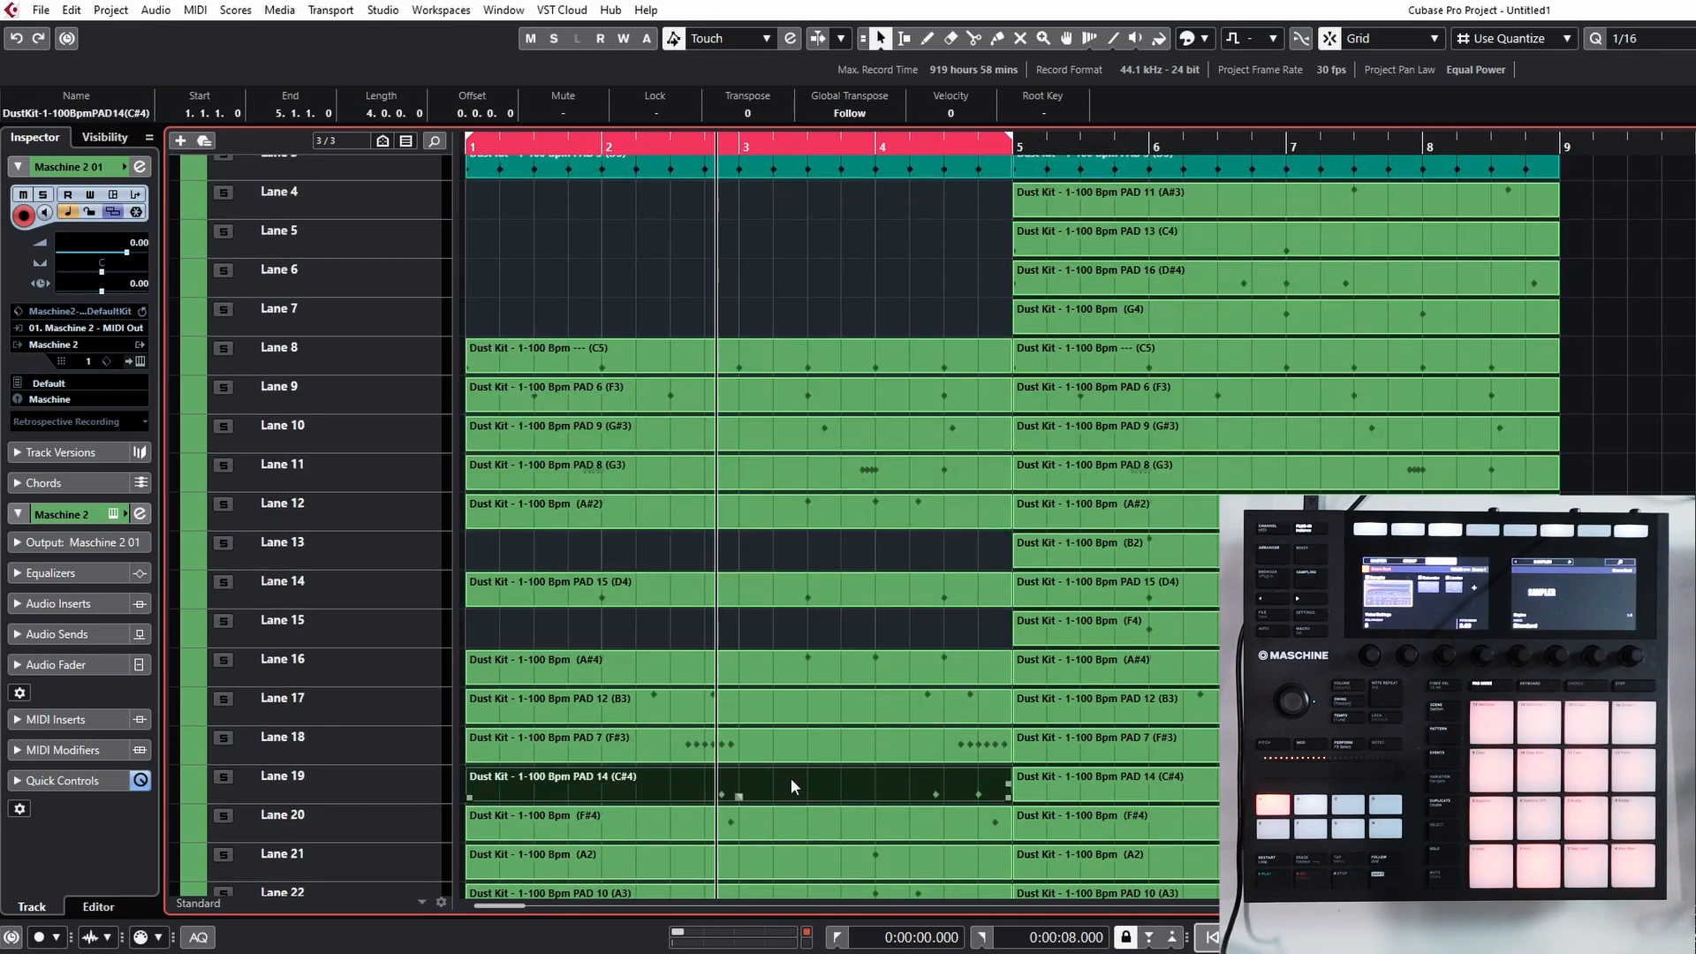
{"action": "key", "text": "Delete"}
{"action": "left_click", "coordinate": [795, 822]}
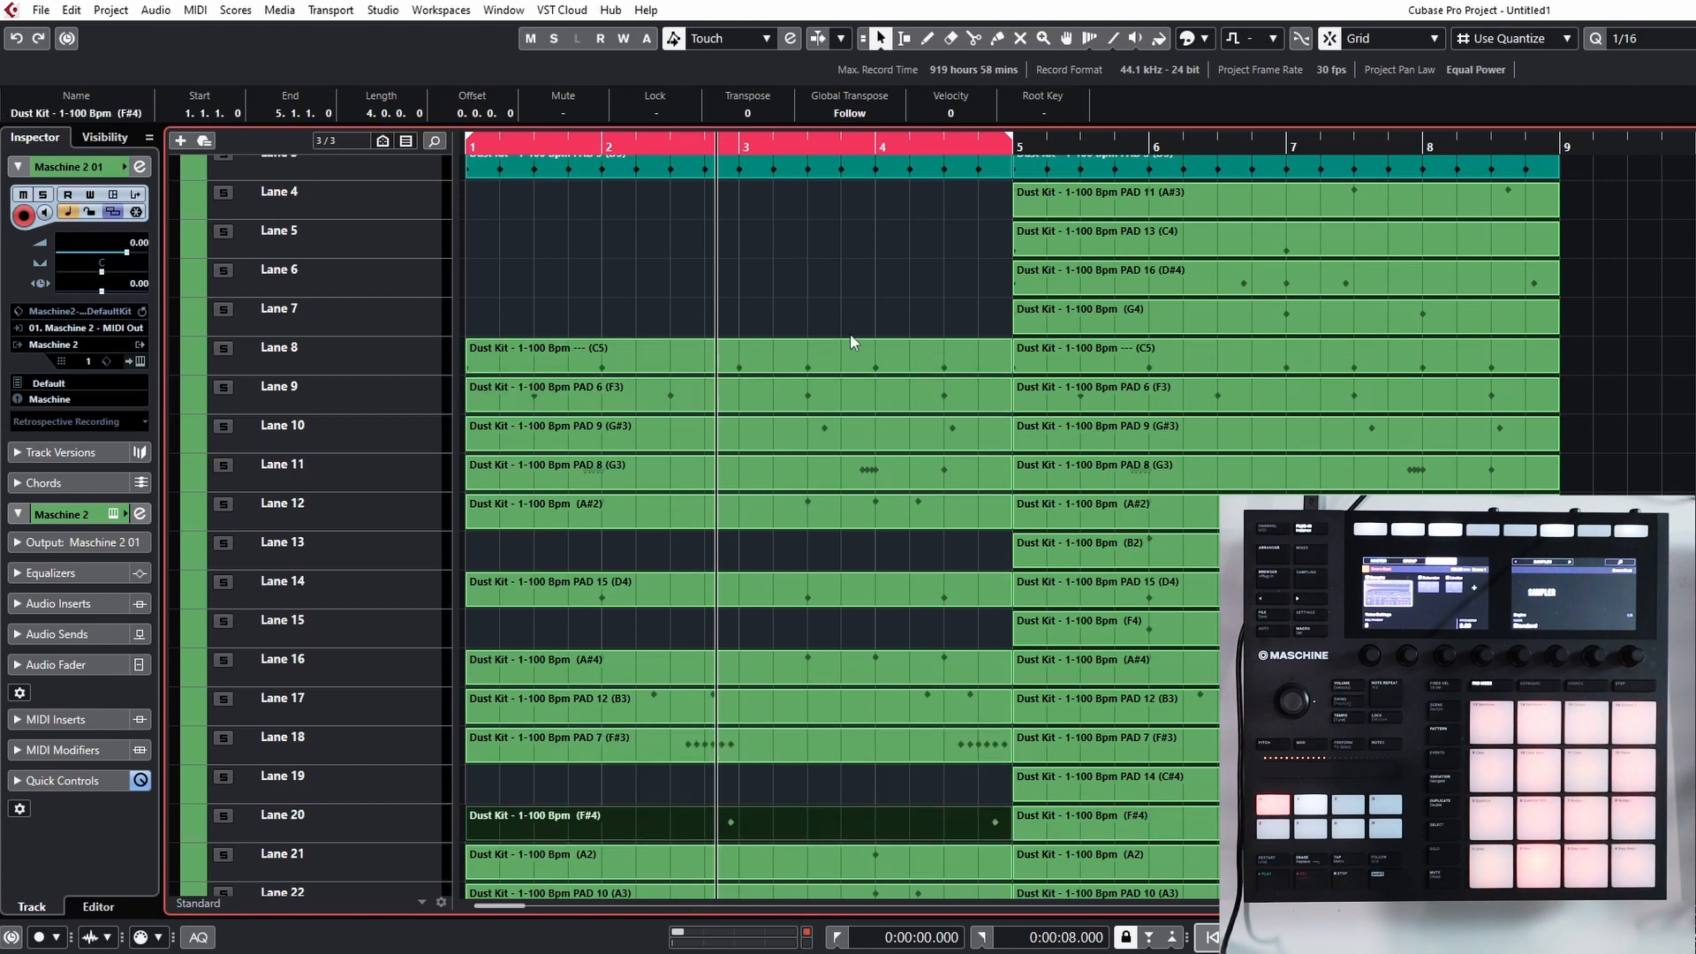
Play the arrangement from bar 1 and extend the cycle range to end at bar 9.
{"action": "key", "text": "g"}
{"action": "key", "text": "g"}
{"action": "key", "text": "g"}
{"action": "key", "text": "g"}
{"action": "left_click_drag", "start_coordinate": [521, 148], "coordinate": [359, 192]}
{"action": "key", "text": "space"}
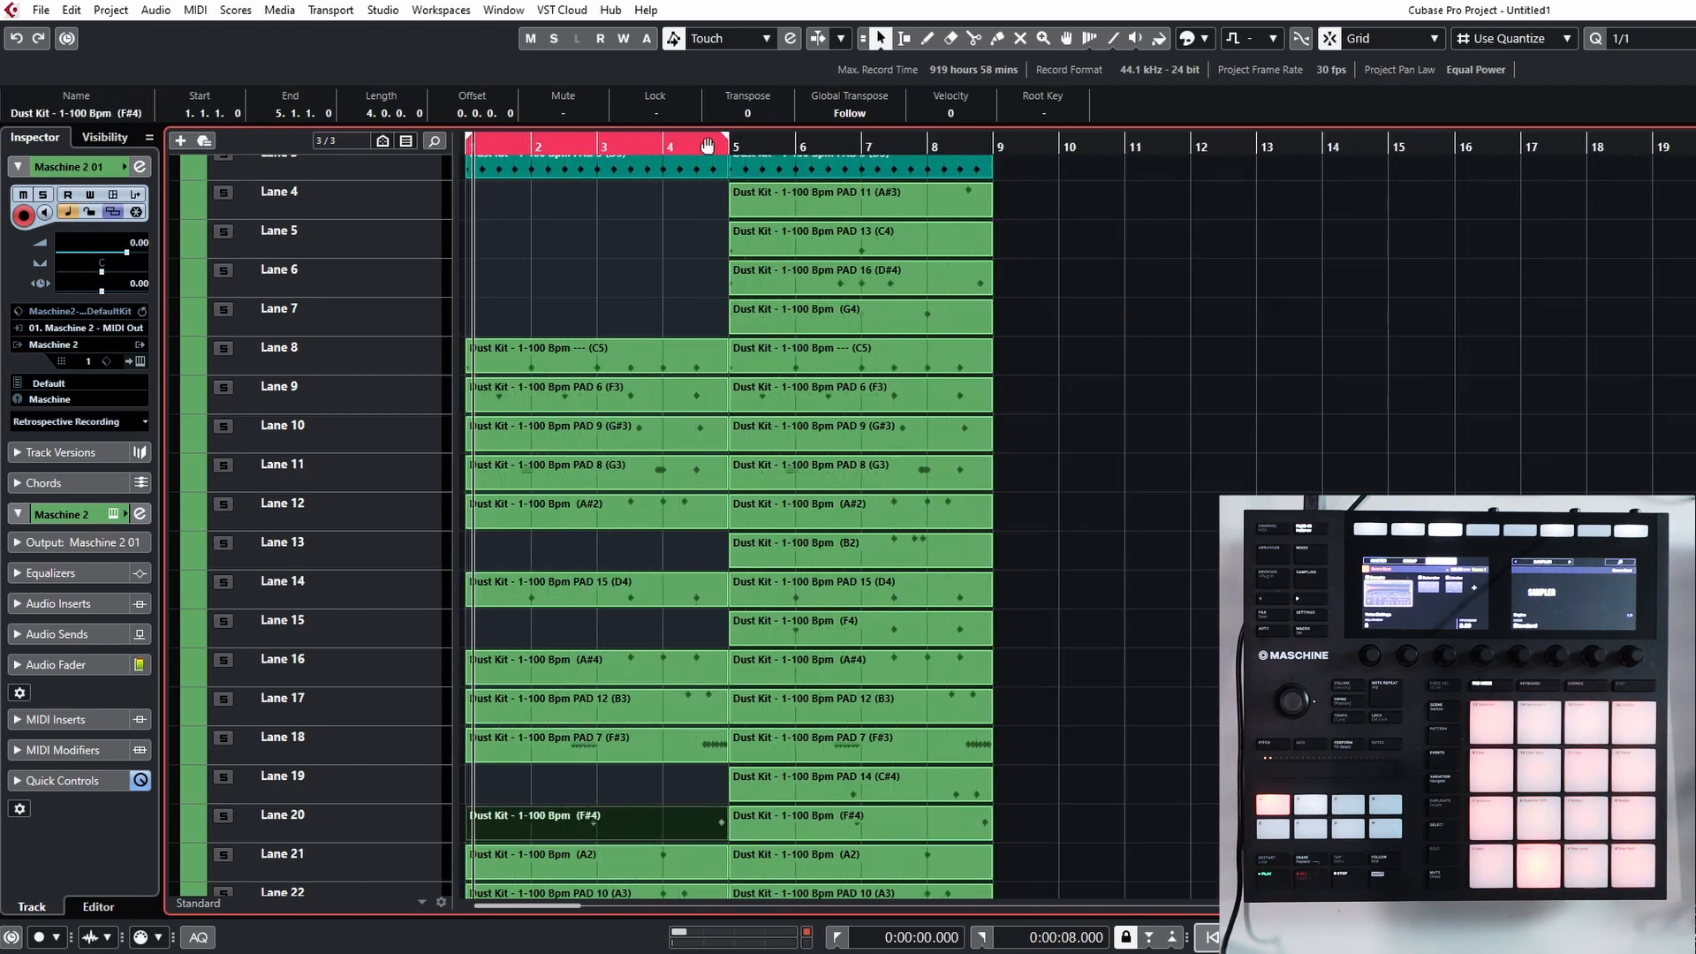
{"action": "left_click_drag", "start_coordinate": [726, 140], "coordinate": [990, 158]}
{"action": "scroll", "coordinate": [1189, 376], "scroll_direction": "up", "scroll_amount": 3}
Remove the 1-100 Bpm pattern from Scene 1 in the Maschine 2 instrument and close its window.
{"action": "left_click", "coordinate": [1216, 433]}
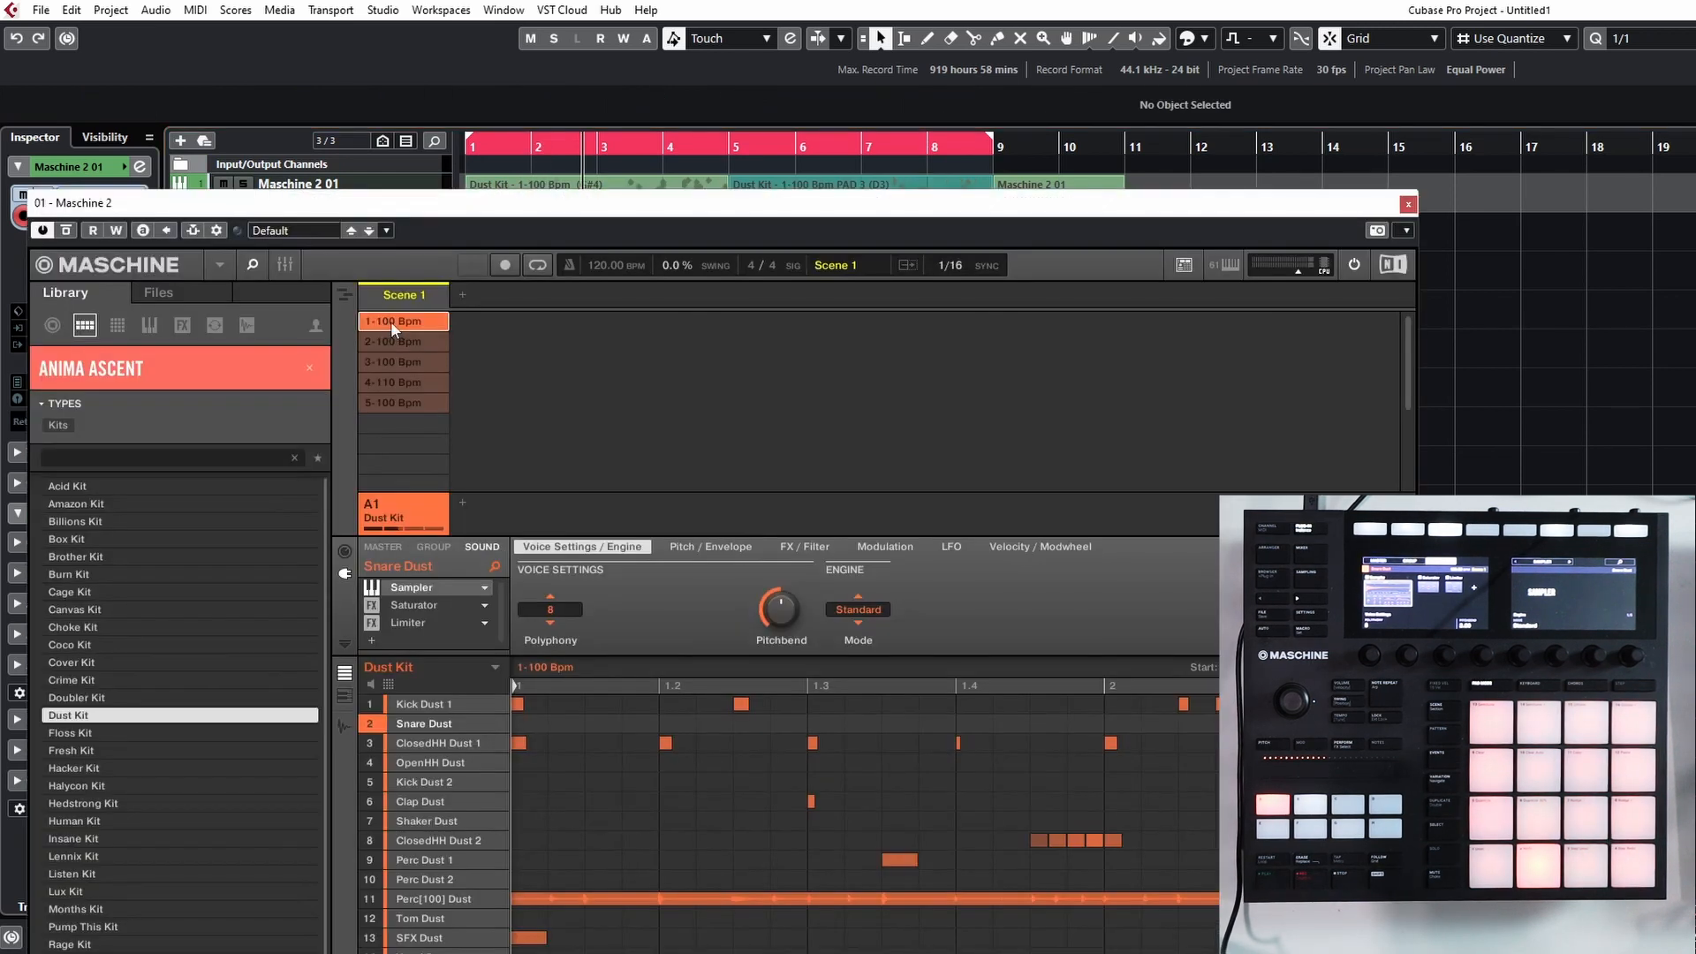
{"action": "left_click", "coordinate": [390, 321]}
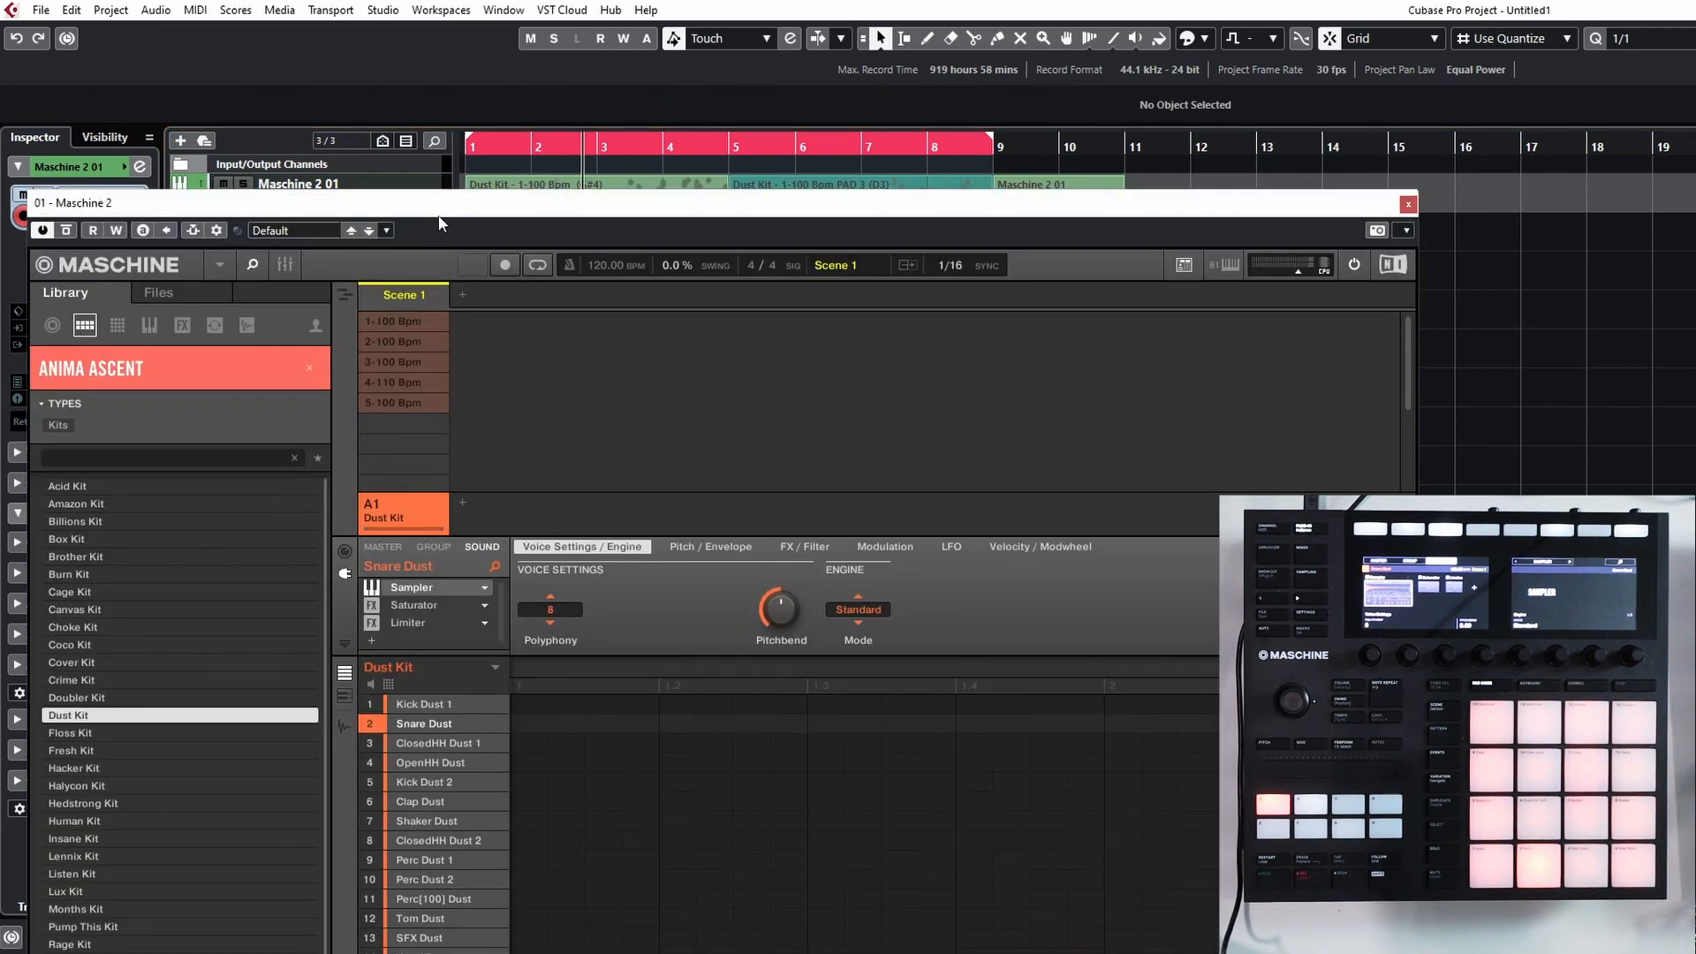
{"action": "left_click", "coordinate": [1407, 204]}
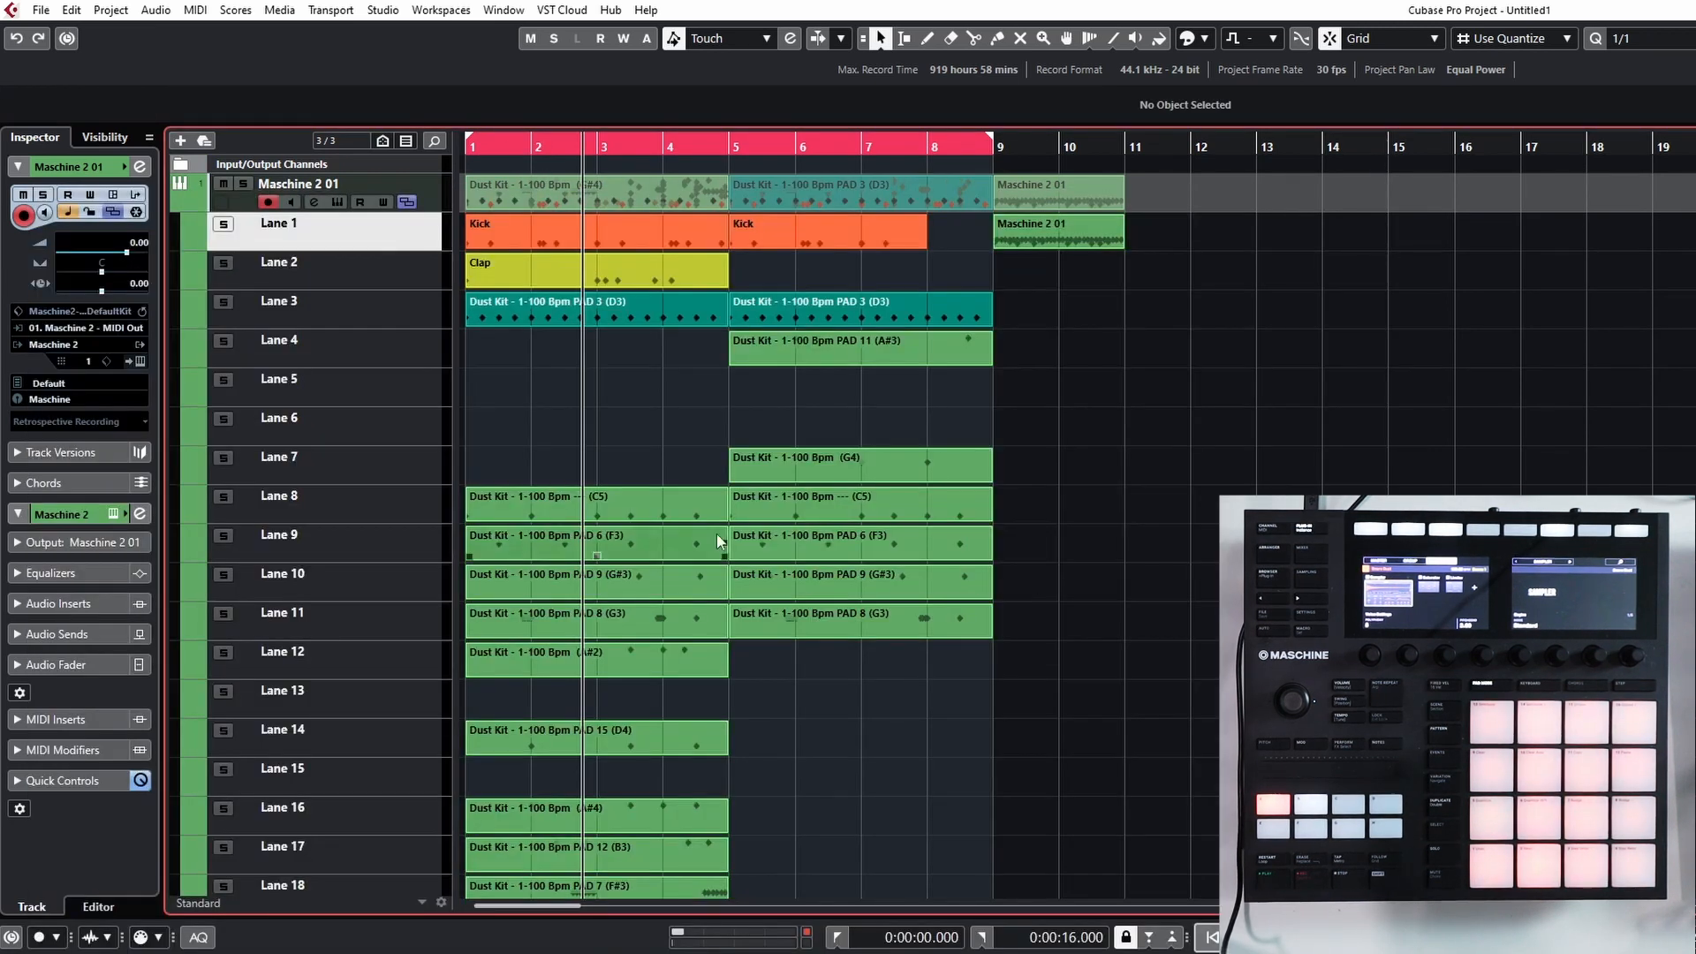
Play the arrangement from bar 1 and look over the parts on all lanes down to Lane 27.
{"action": "scroll", "coordinate": [717, 533], "scroll_direction": "down", "scroll_amount": 5}
{"action": "scroll", "coordinate": [491, 175], "scroll_direction": "up", "scroll_amount": 5}
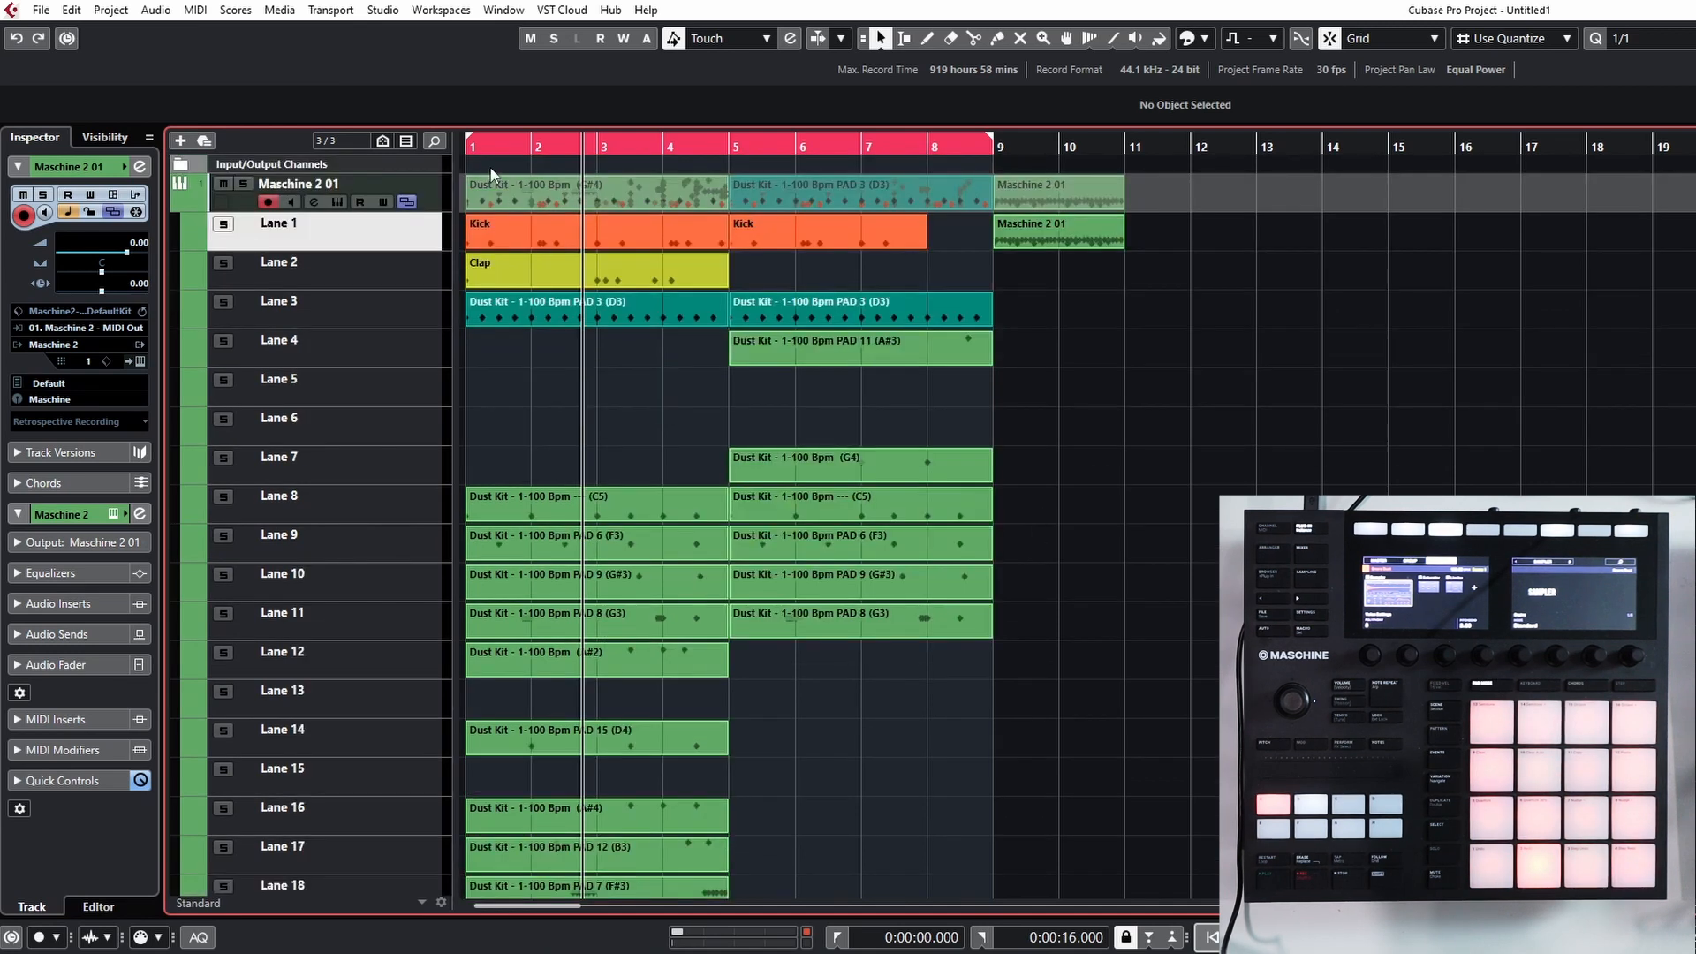
{"action": "left_click_drag", "start_coordinate": [521, 152], "coordinate": [446, 144]}
{"action": "key", "text": "space"}
{"action": "key", "text": "alt+5"}
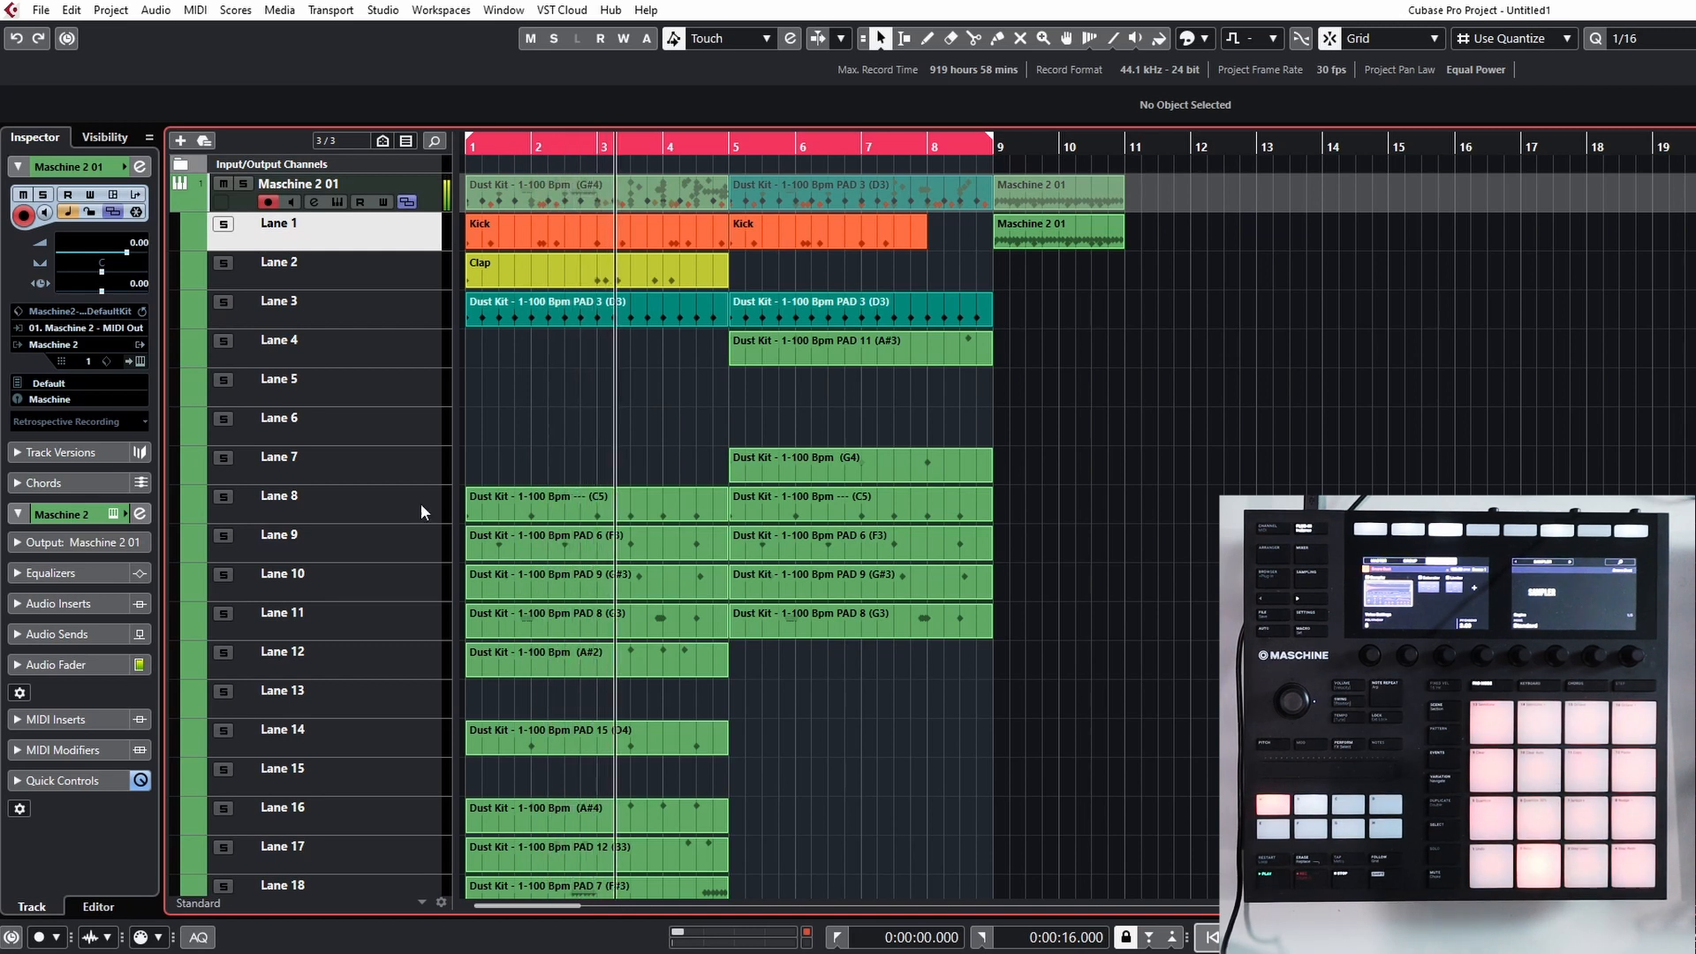
{"action": "scroll", "coordinate": [839, 618], "scroll_direction": "down", "scroll_amount": 5}
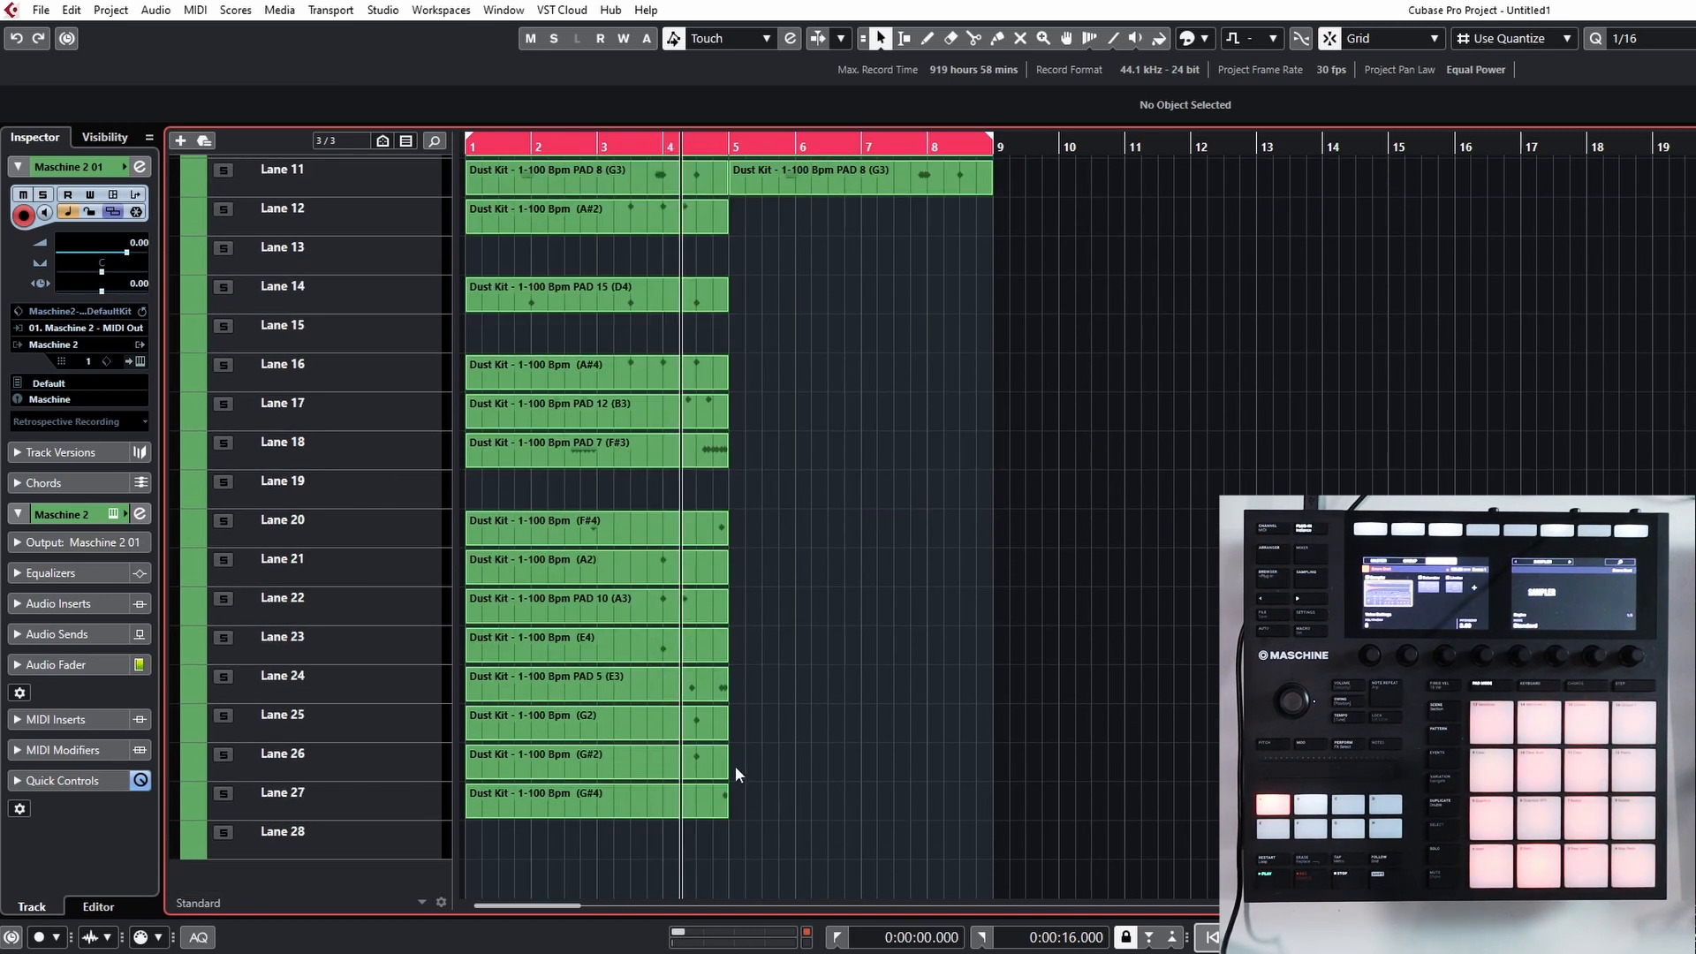
{"action": "scroll", "coordinate": [942, 408], "scroll_direction": "up", "scroll_amount": 6}
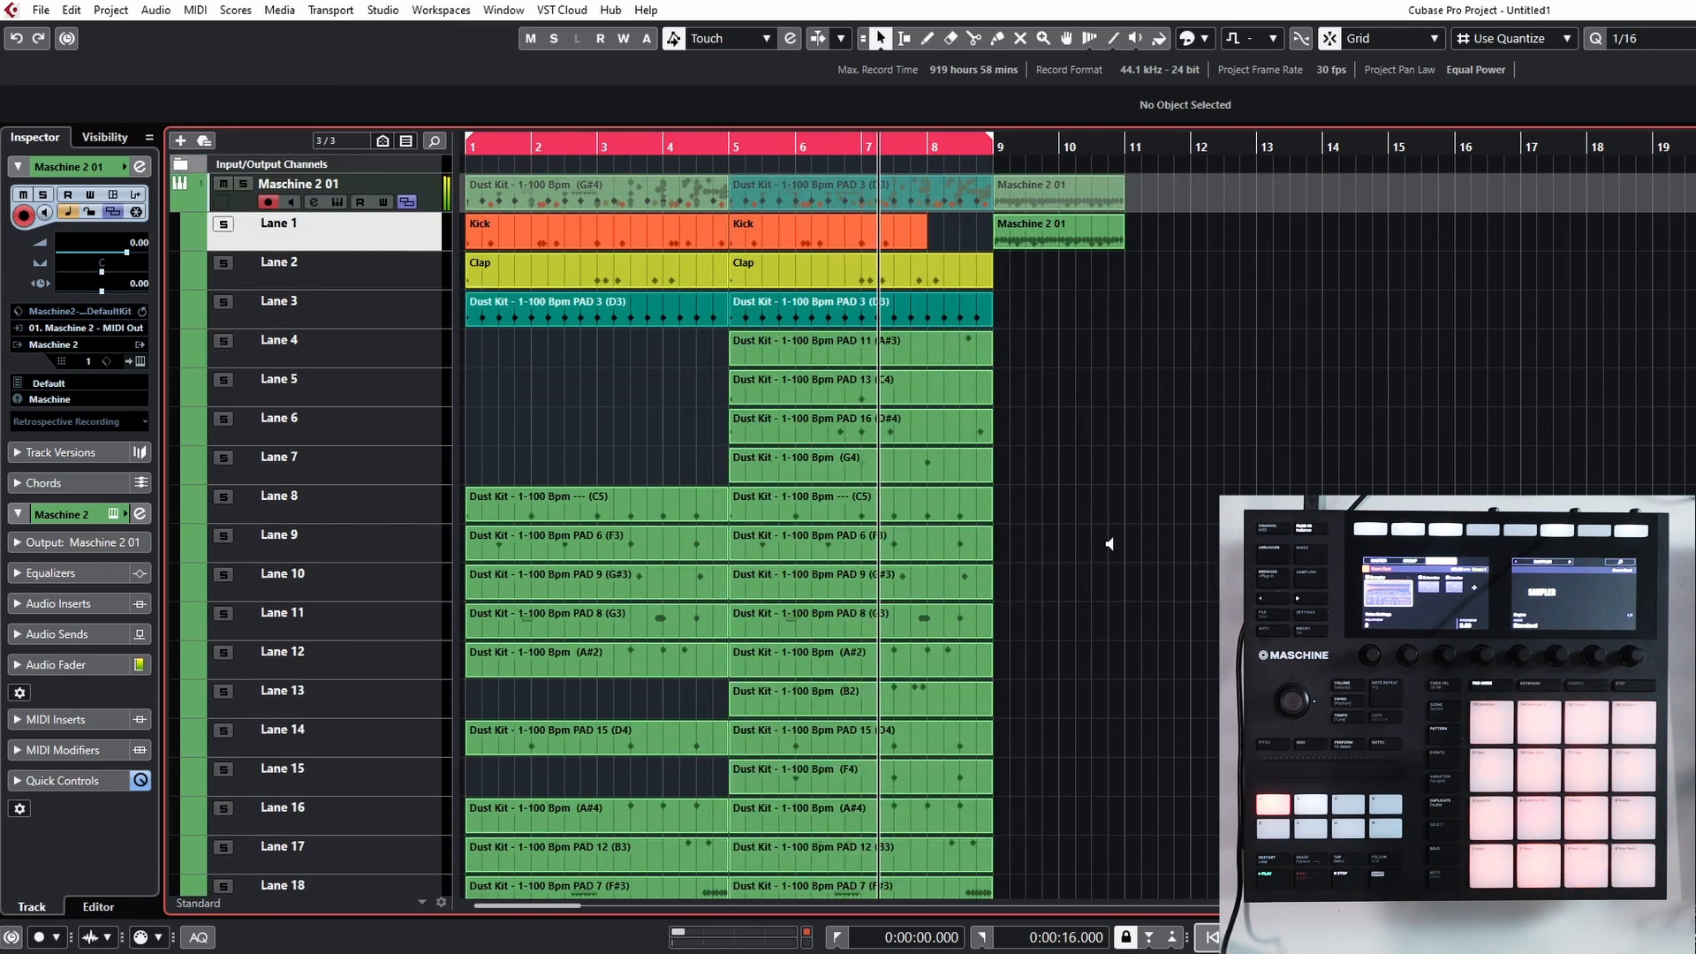
{"action": "scroll", "coordinate": [1039, 585], "scroll_direction": "down", "scroll_amount": 5}
{"action": "scroll", "coordinate": [1025, 574], "scroll_direction": "up", "scroll_amount": 5}
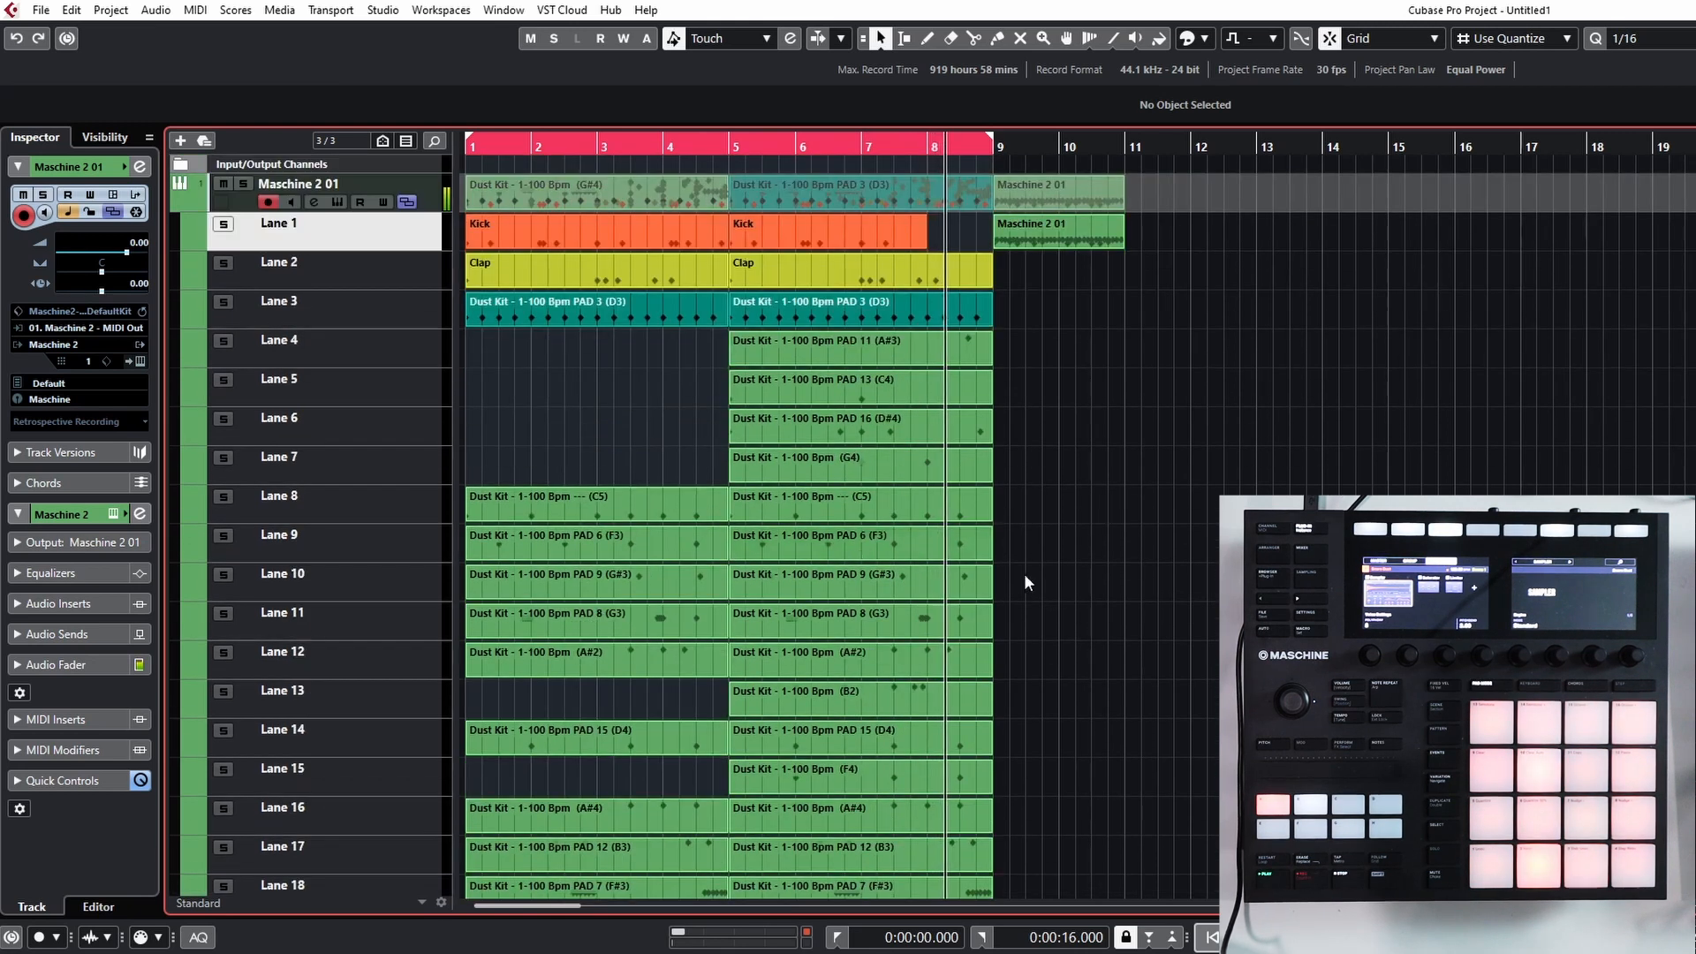
{"action": "scroll", "coordinate": [1046, 591], "scroll_direction": "down", "scroll_amount": 5}
{"action": "scroll", "coordinate": [1051, 604], "scroll_direction": "up", "scroll_amount": 5}
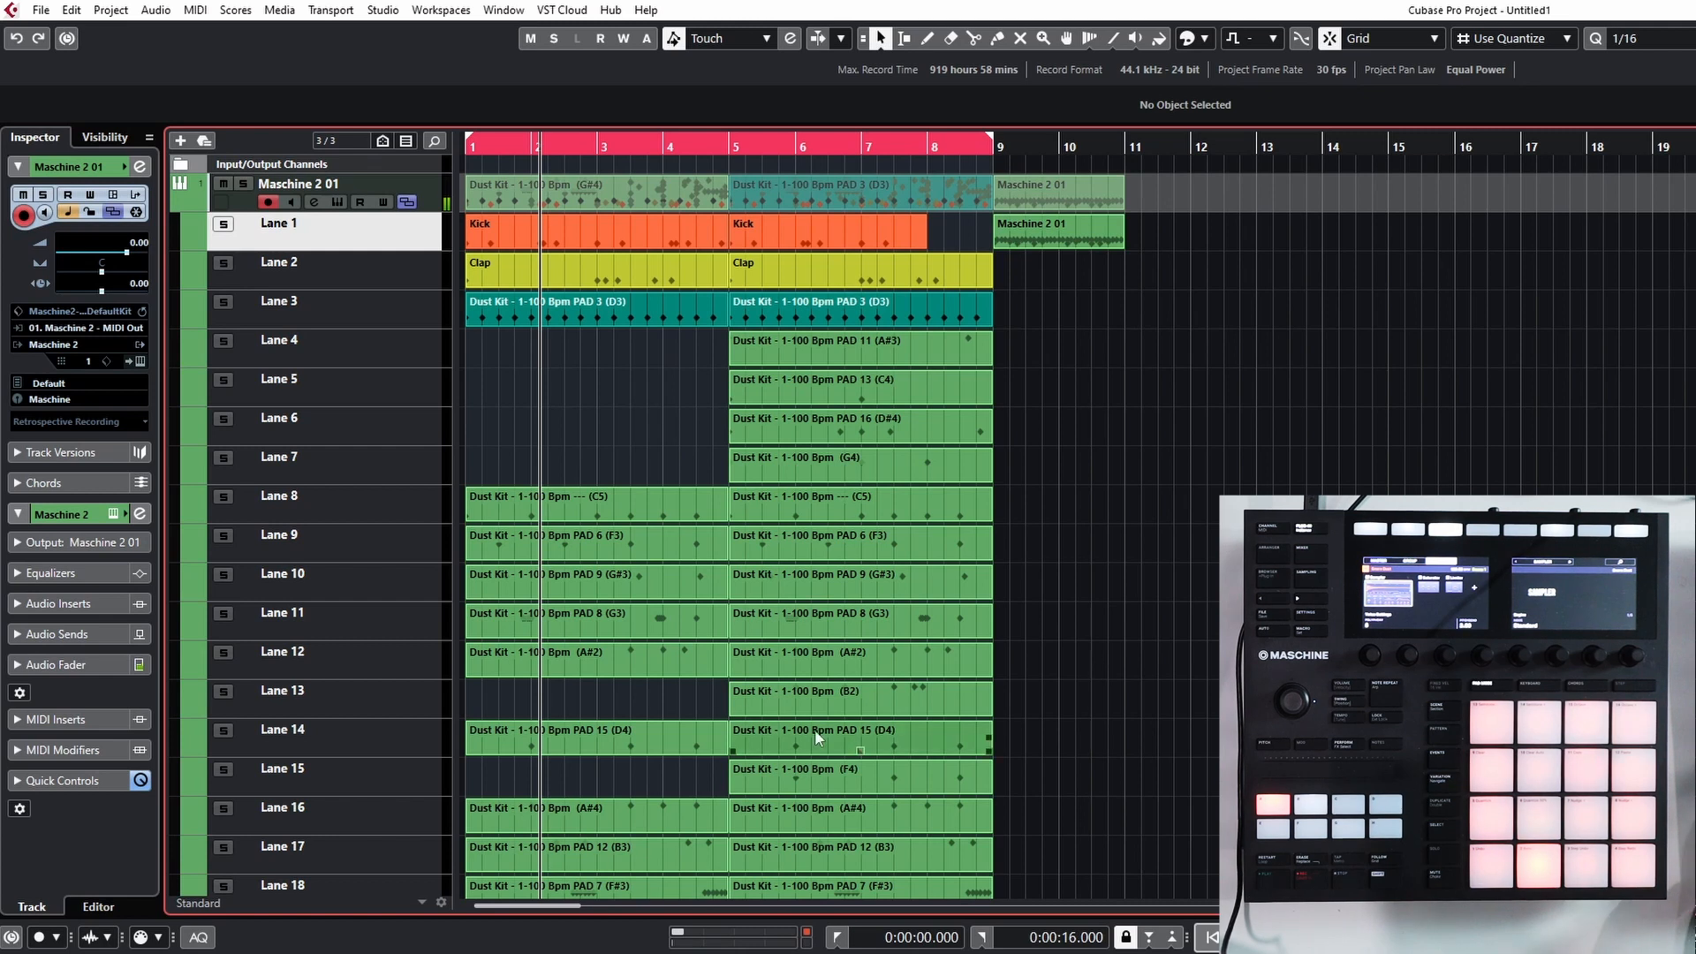
{"action": "scroll", "coordinate": [815, 729], "scroll_direction": "down", "scroll_amount": 5}
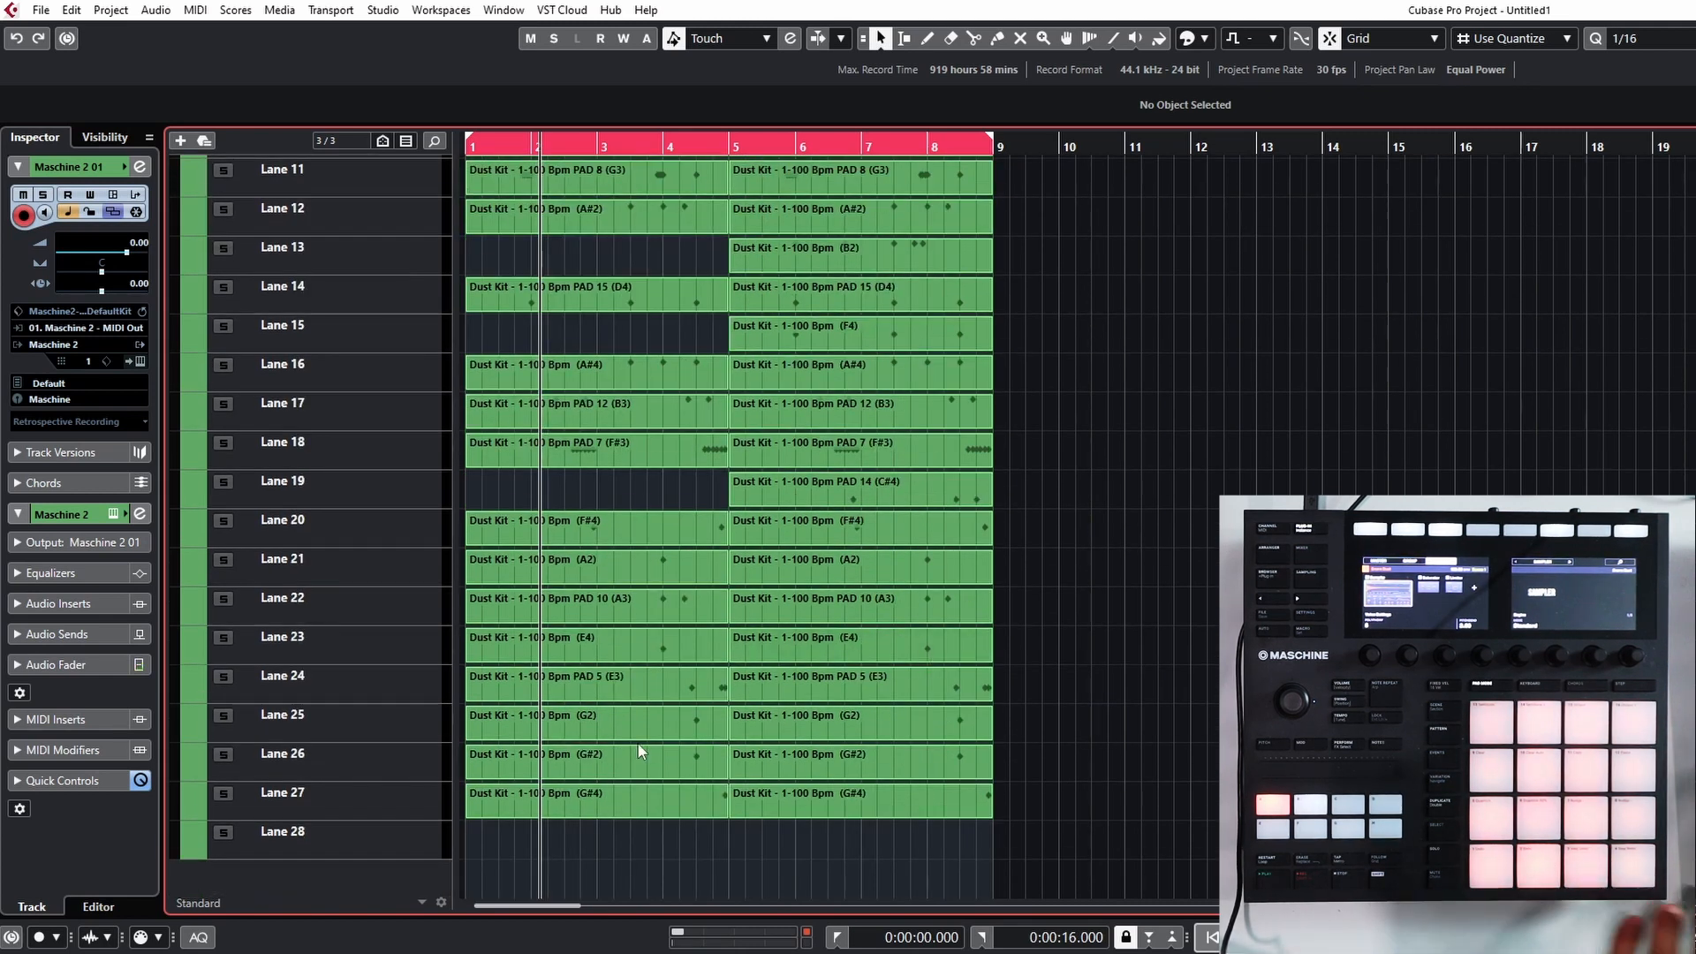
{"action": "left_click", "coordinate": [394, 800]}
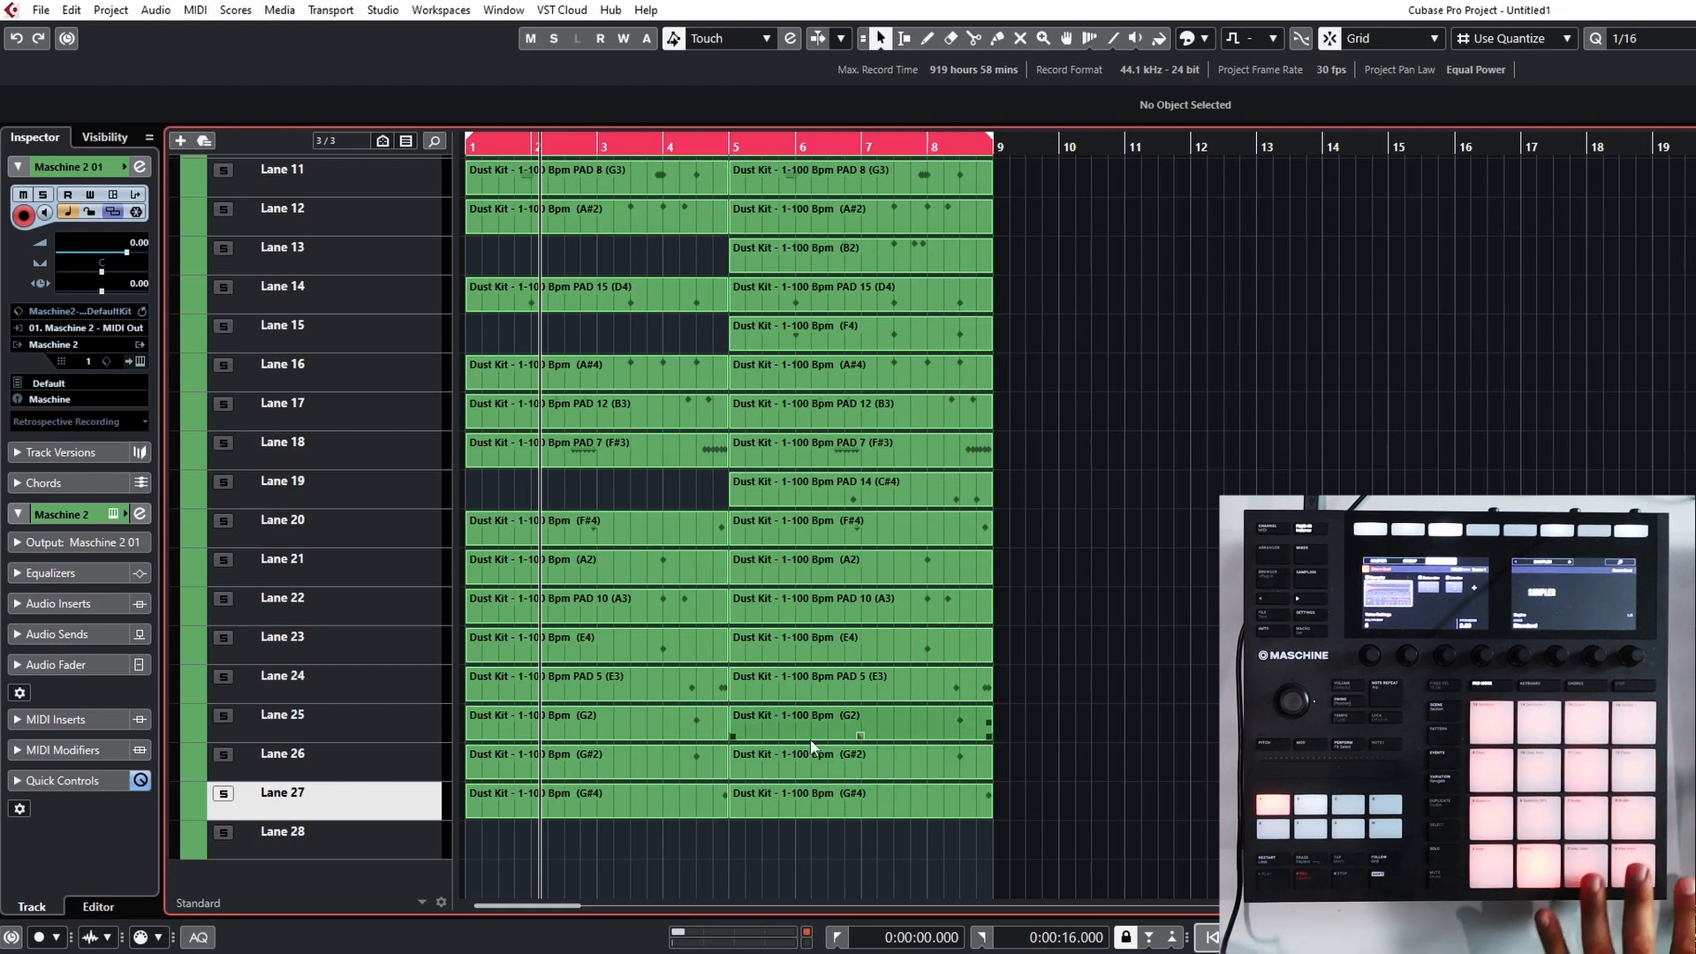
{"action": "scroll", "coordinate": [610, 565], "scroll_direction": "up", "scroll_amount": 6}
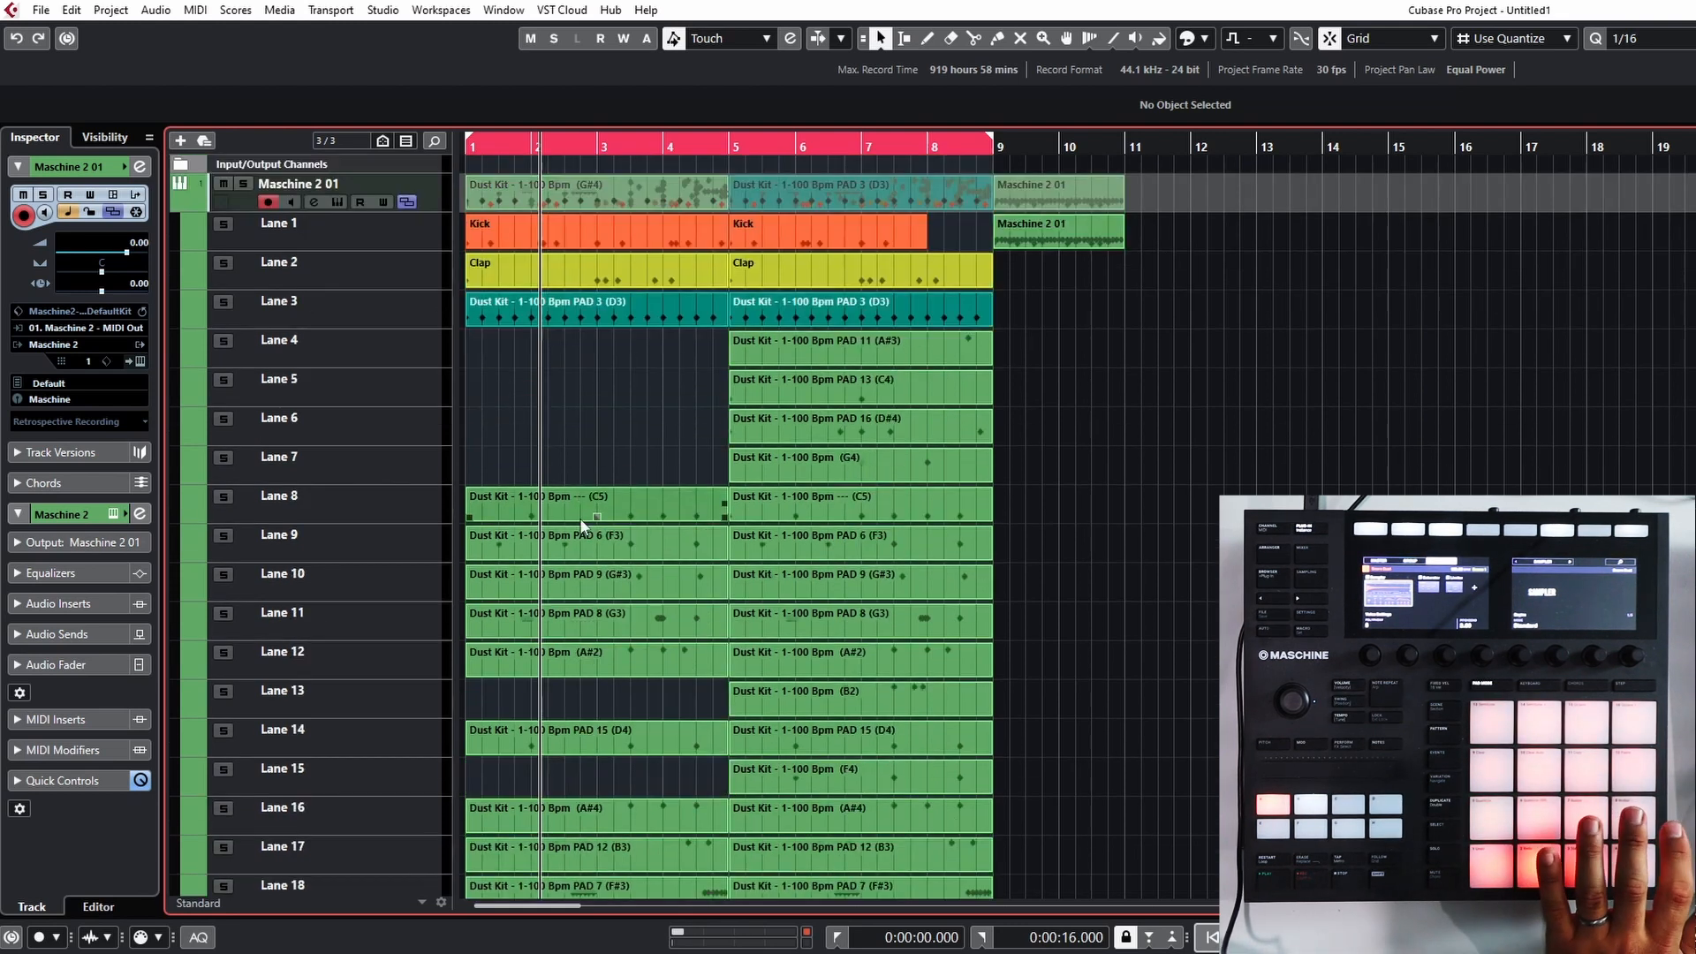
Examine the Dust Kit's sound list in the Maschine 2 instrument window and close it.
{"action": "left_click", "coordinate": [350, 203]}
{"action": "left_click_drag", "start_coordinate": [598, 208], "coordinate": [645, 31]}
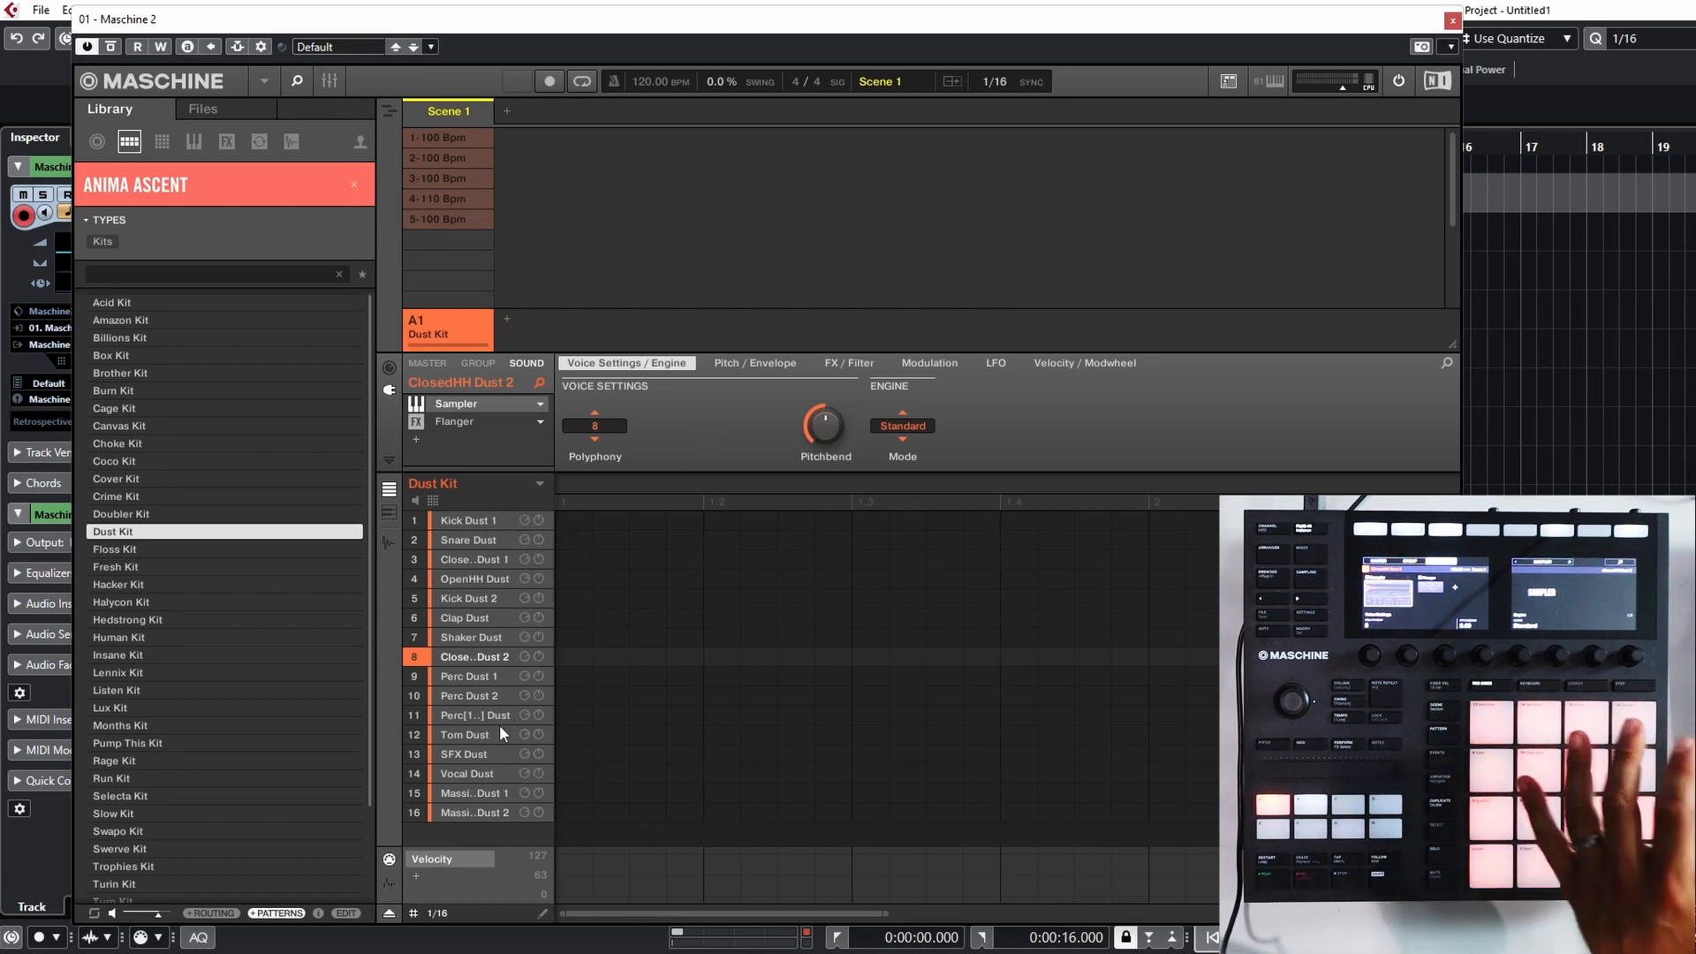
{"action": "left_click", "coordinate": [1453, 20]}
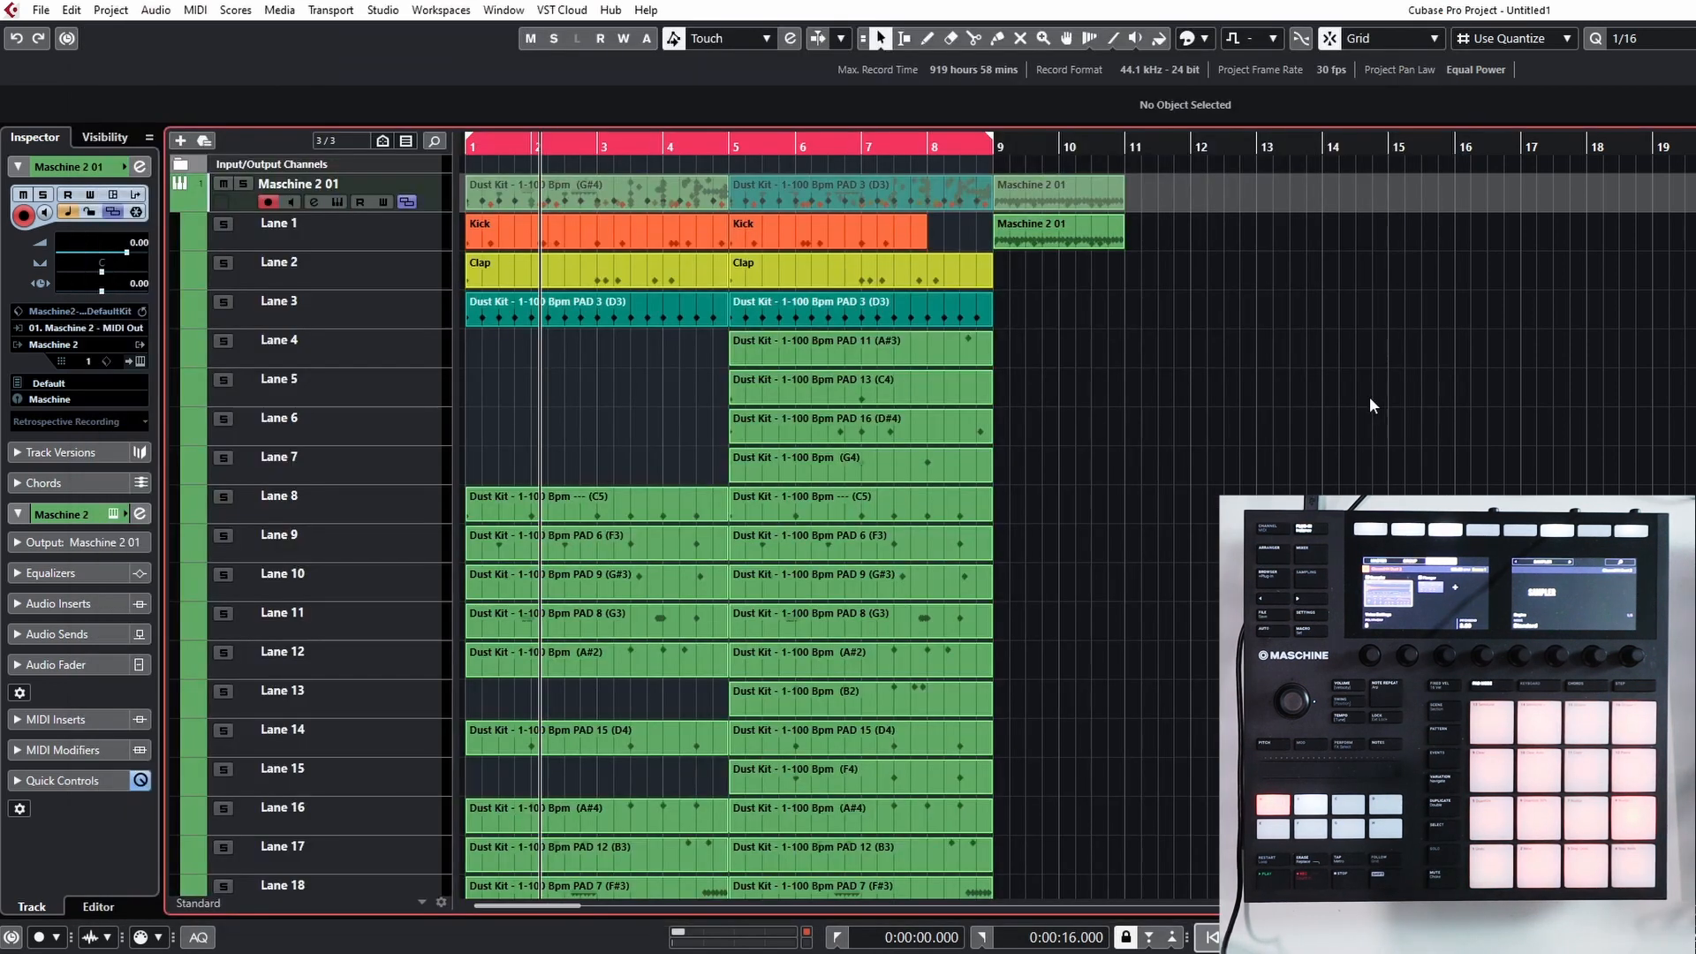
Remove the Maschine 2 01 track together with all of its lanes and events.
{"action": "right_click", "coordinate": [441, 196]}
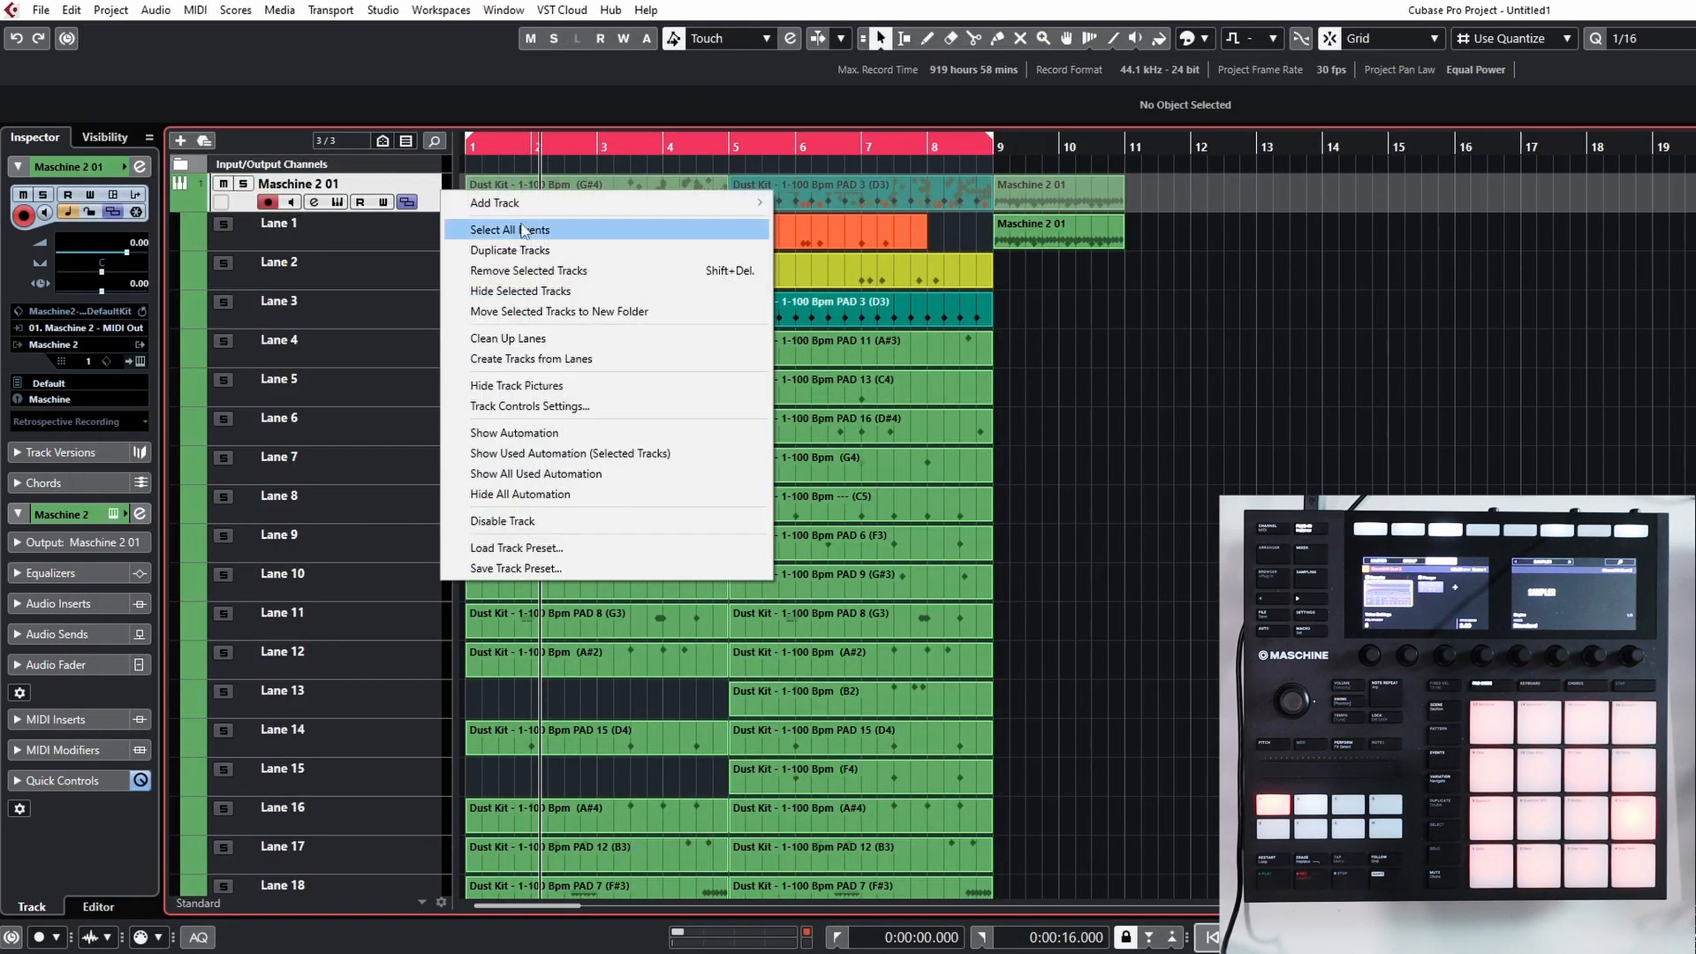
{"action": "left_click", "coordinate": [510, 270]}
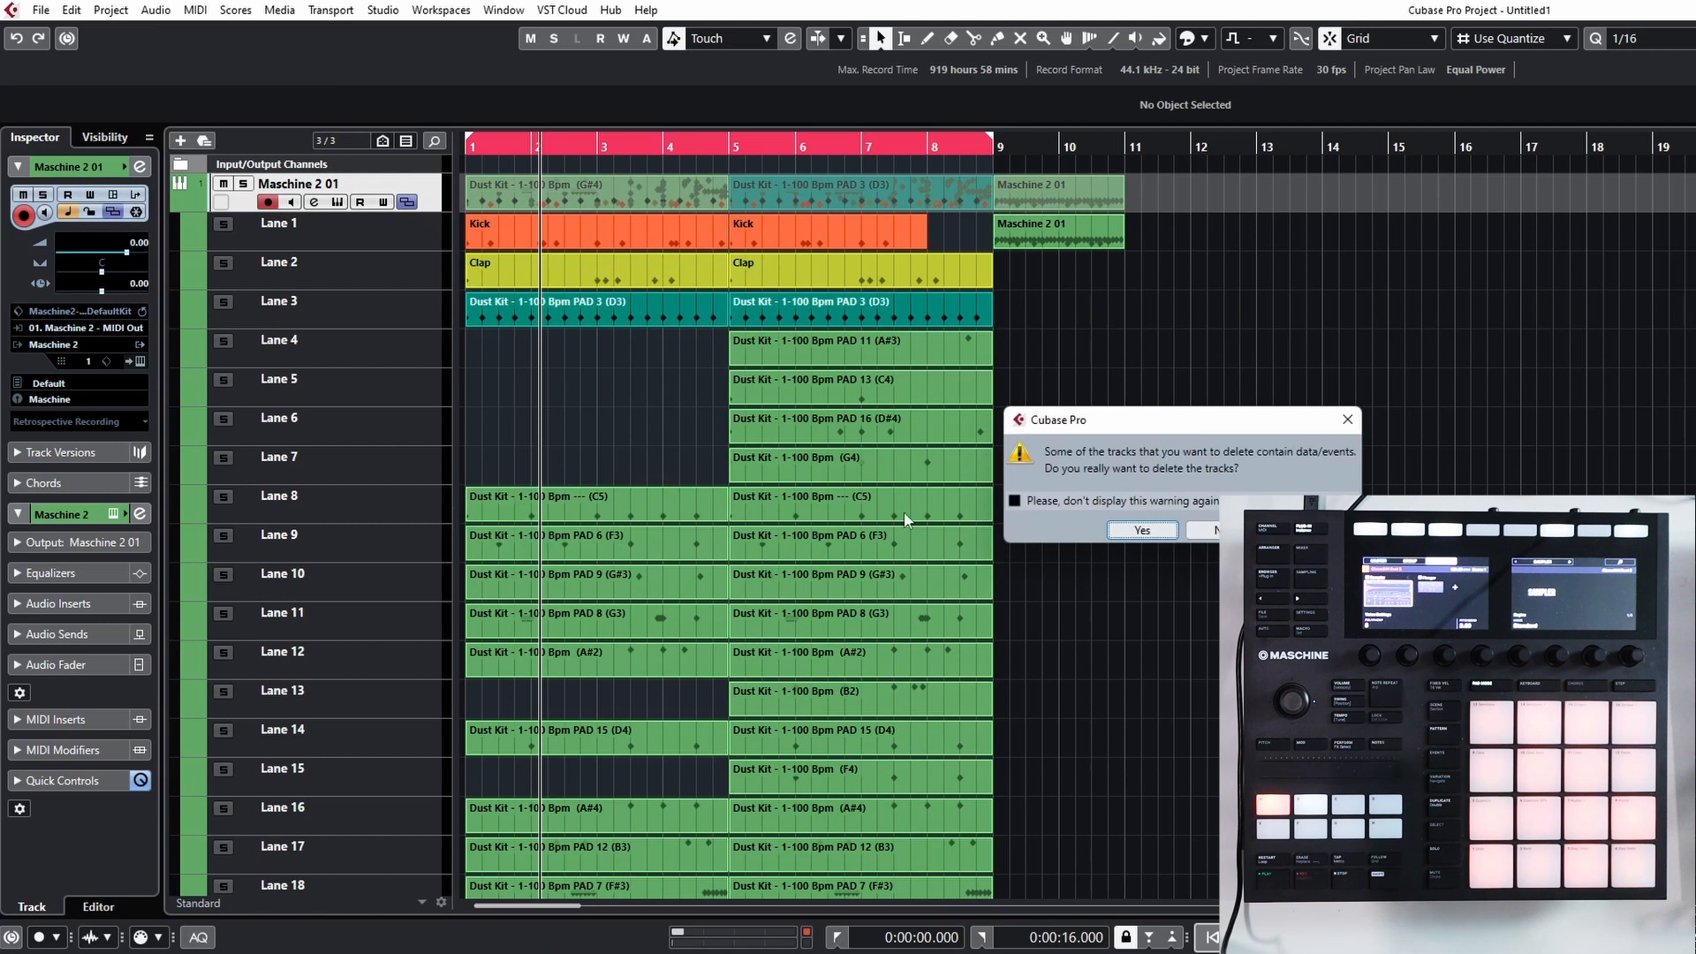
{"action": "left_click", "coordinate": [1140, 530]}
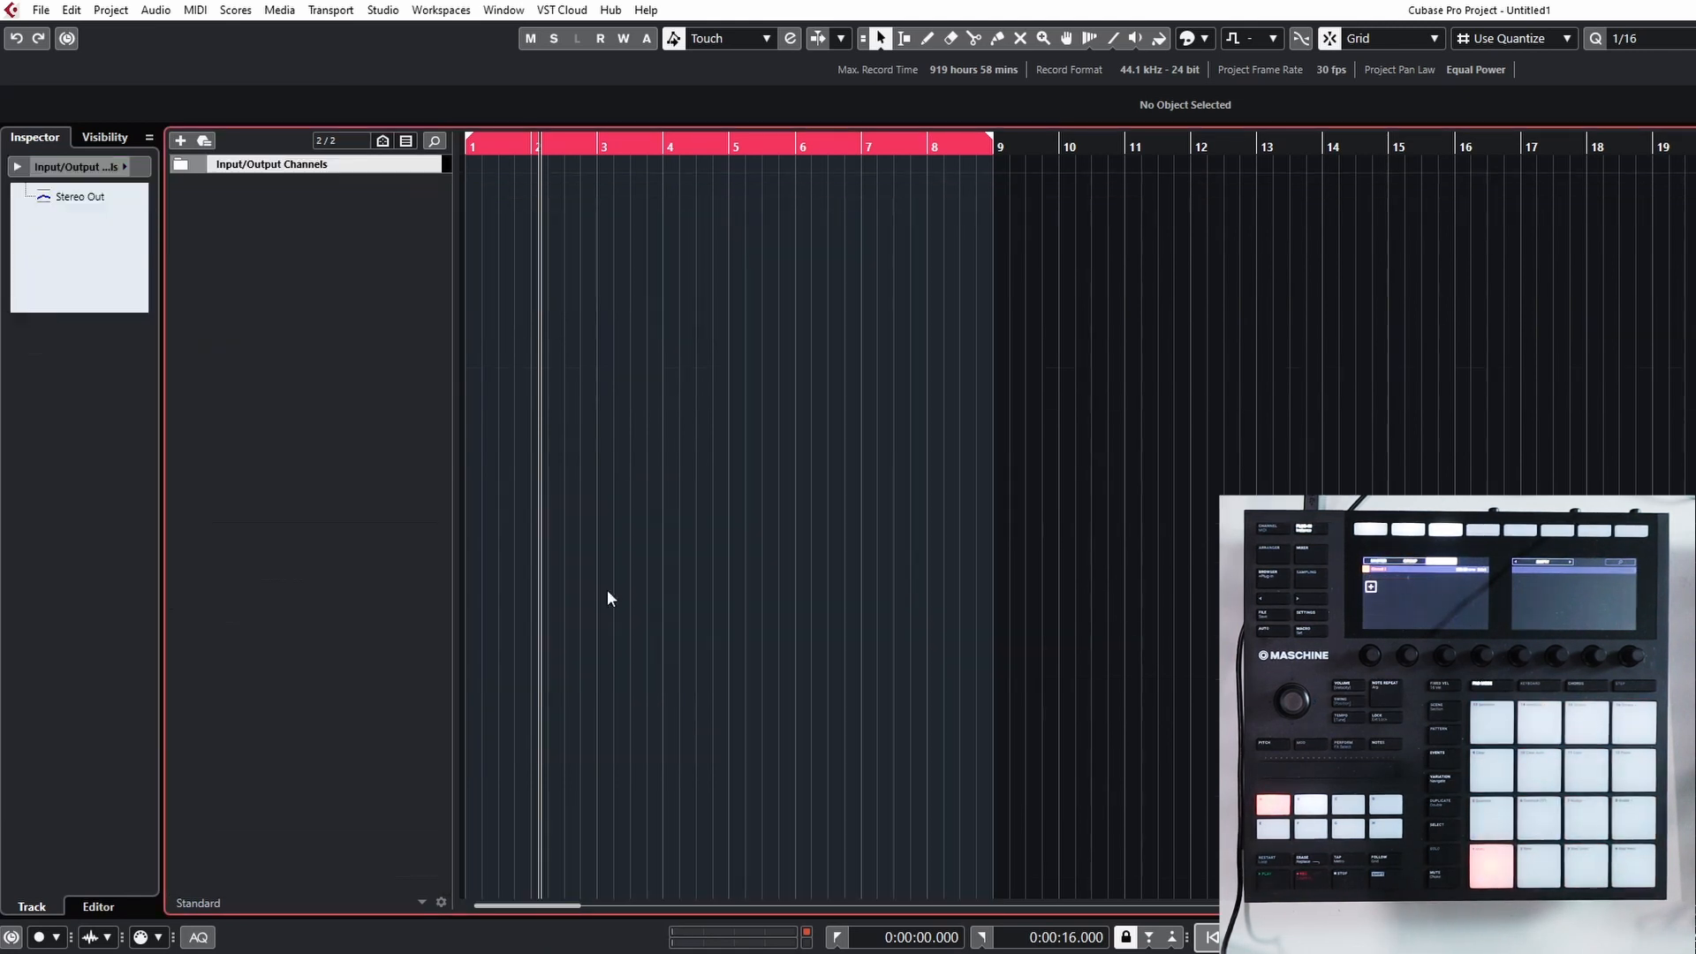
Add a new instrument track that uses Maschine 2.
{"action": "right_click", "coordinate": [21, 201]}
{"action": "right_click", "coordinate": [417, 284]}
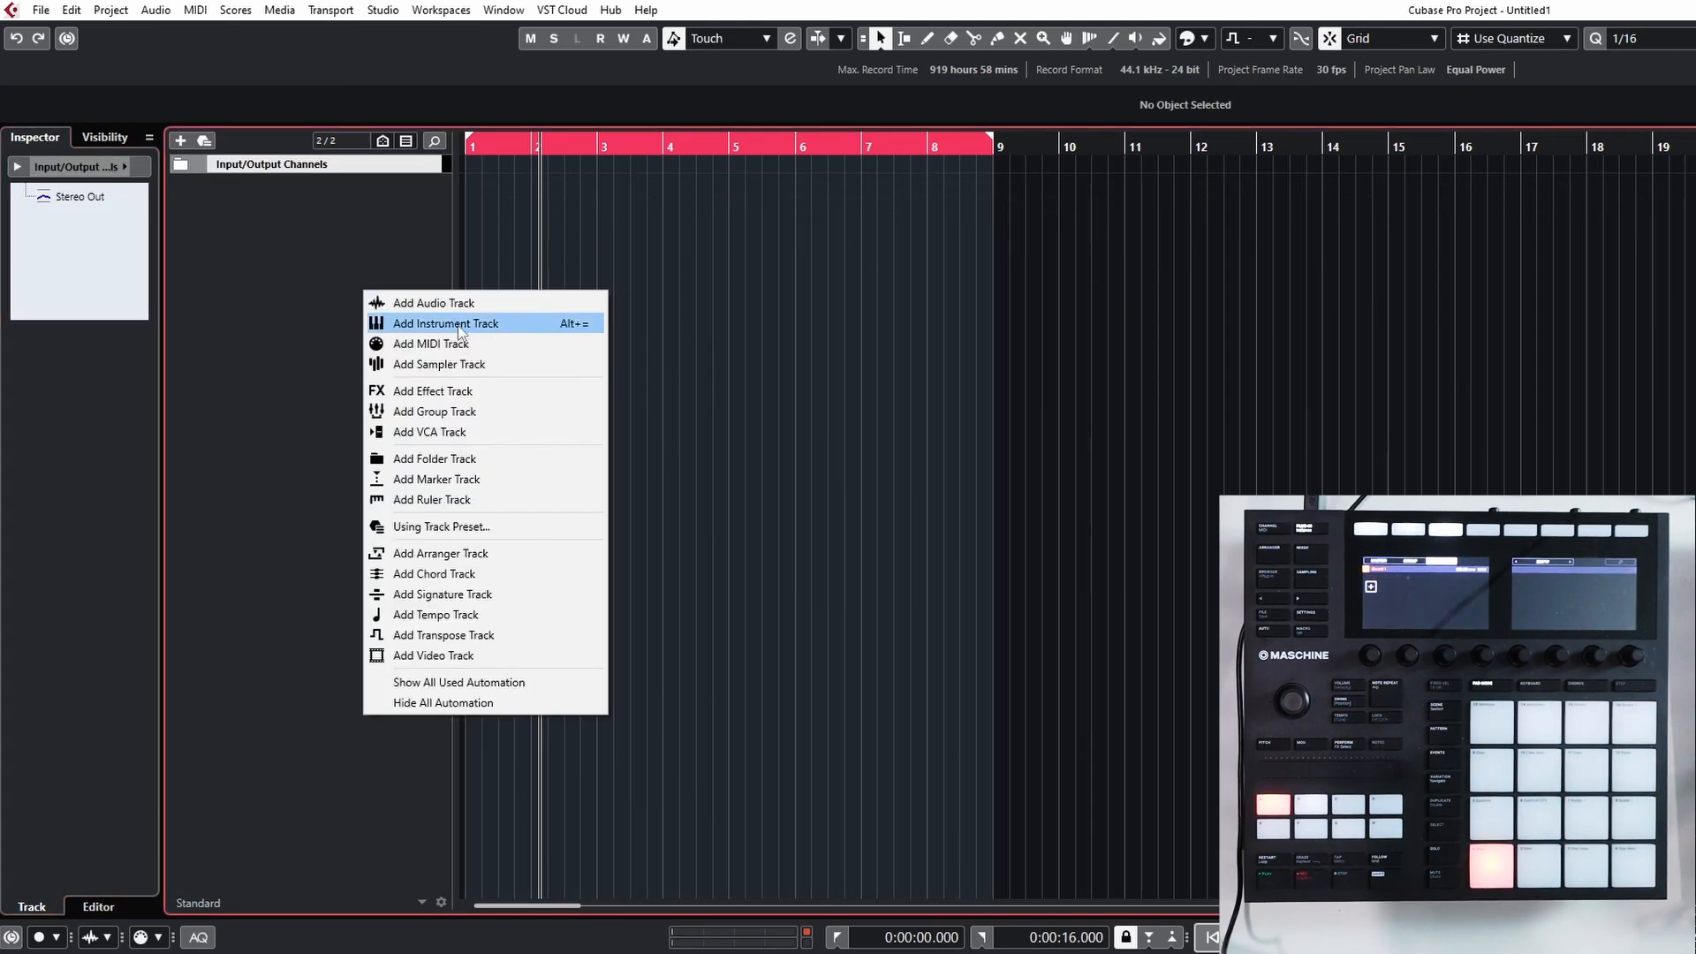
{"action": "left_click", "coordinate": [459, 325]}
{"action": "left_click", "coordinate": [846, 531]}
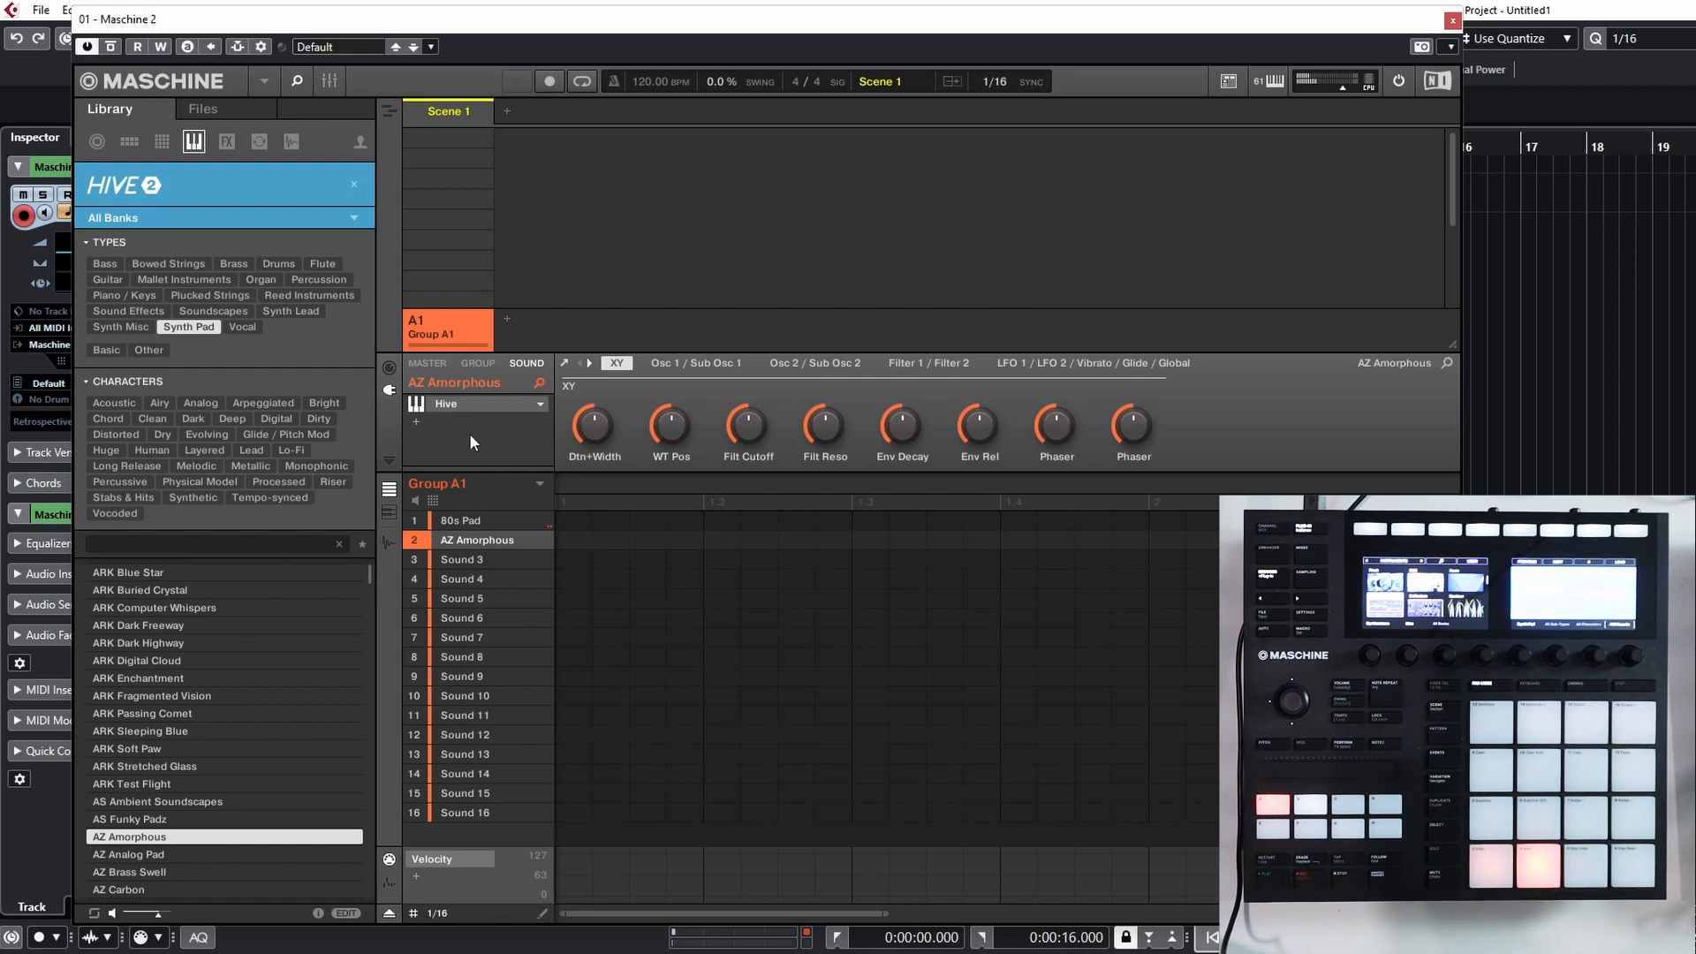
Set the MIDI input source of the 80s Pad sound to Host.
{"action": "left_click", "coordinate": [477, 364]}
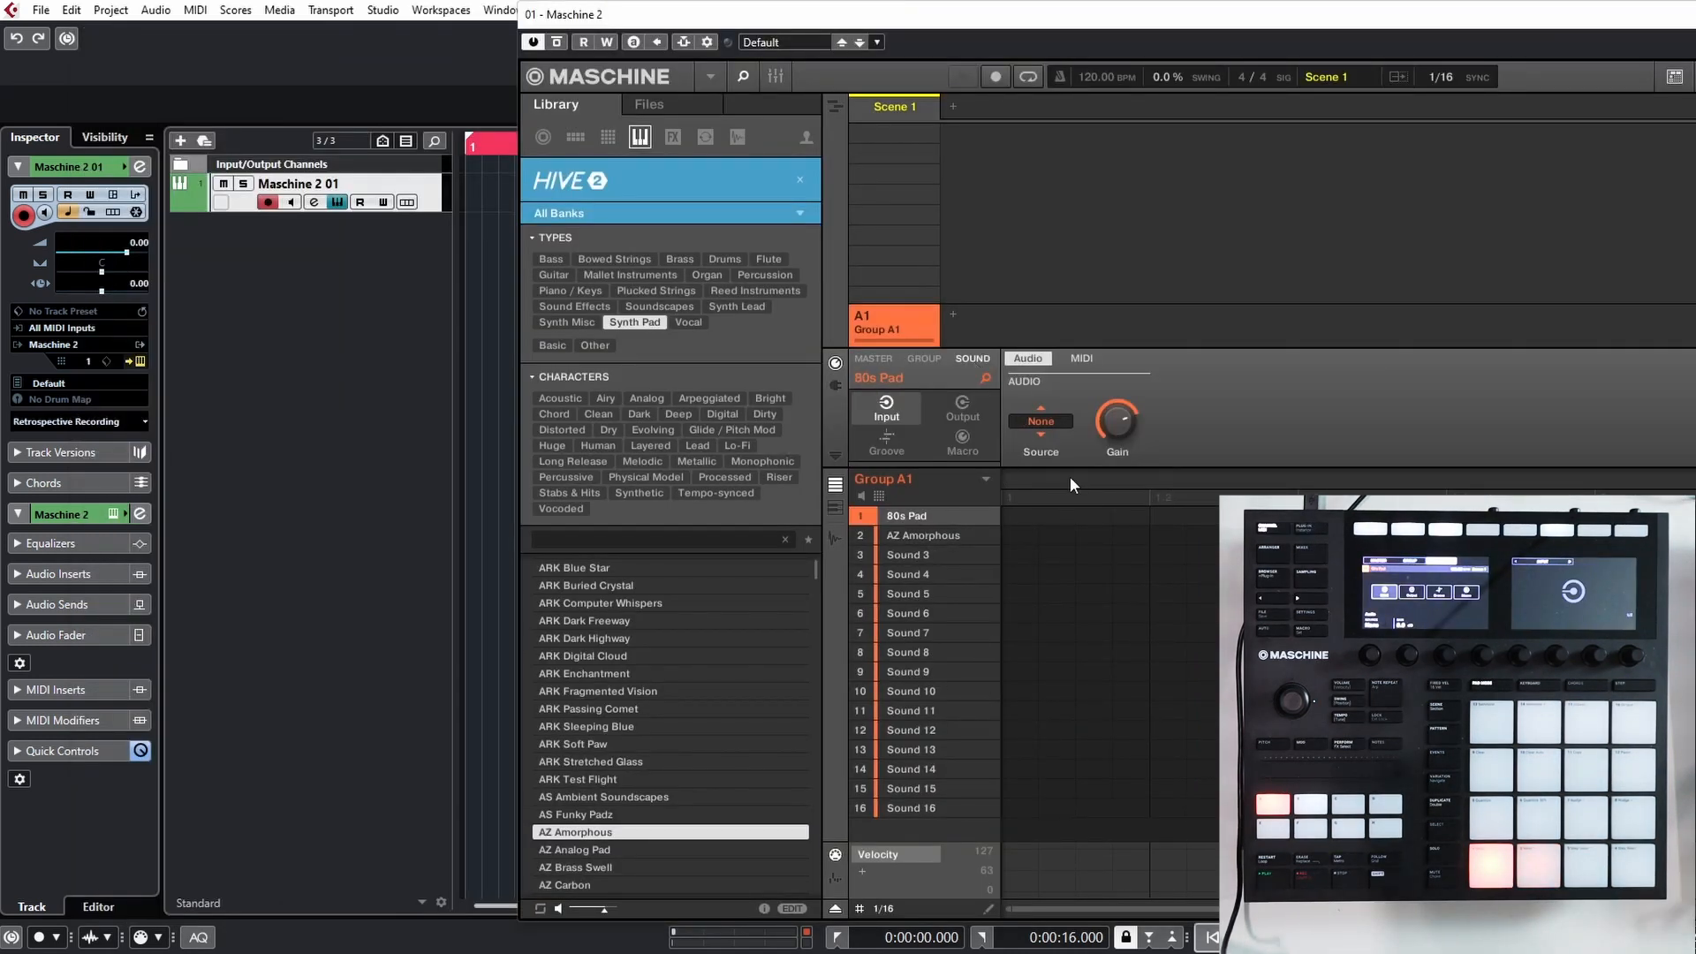
{"action": "left_click", "coordinate": [1037, 424]}
{"action": "left_click", "coordinate": [1366, 434]}
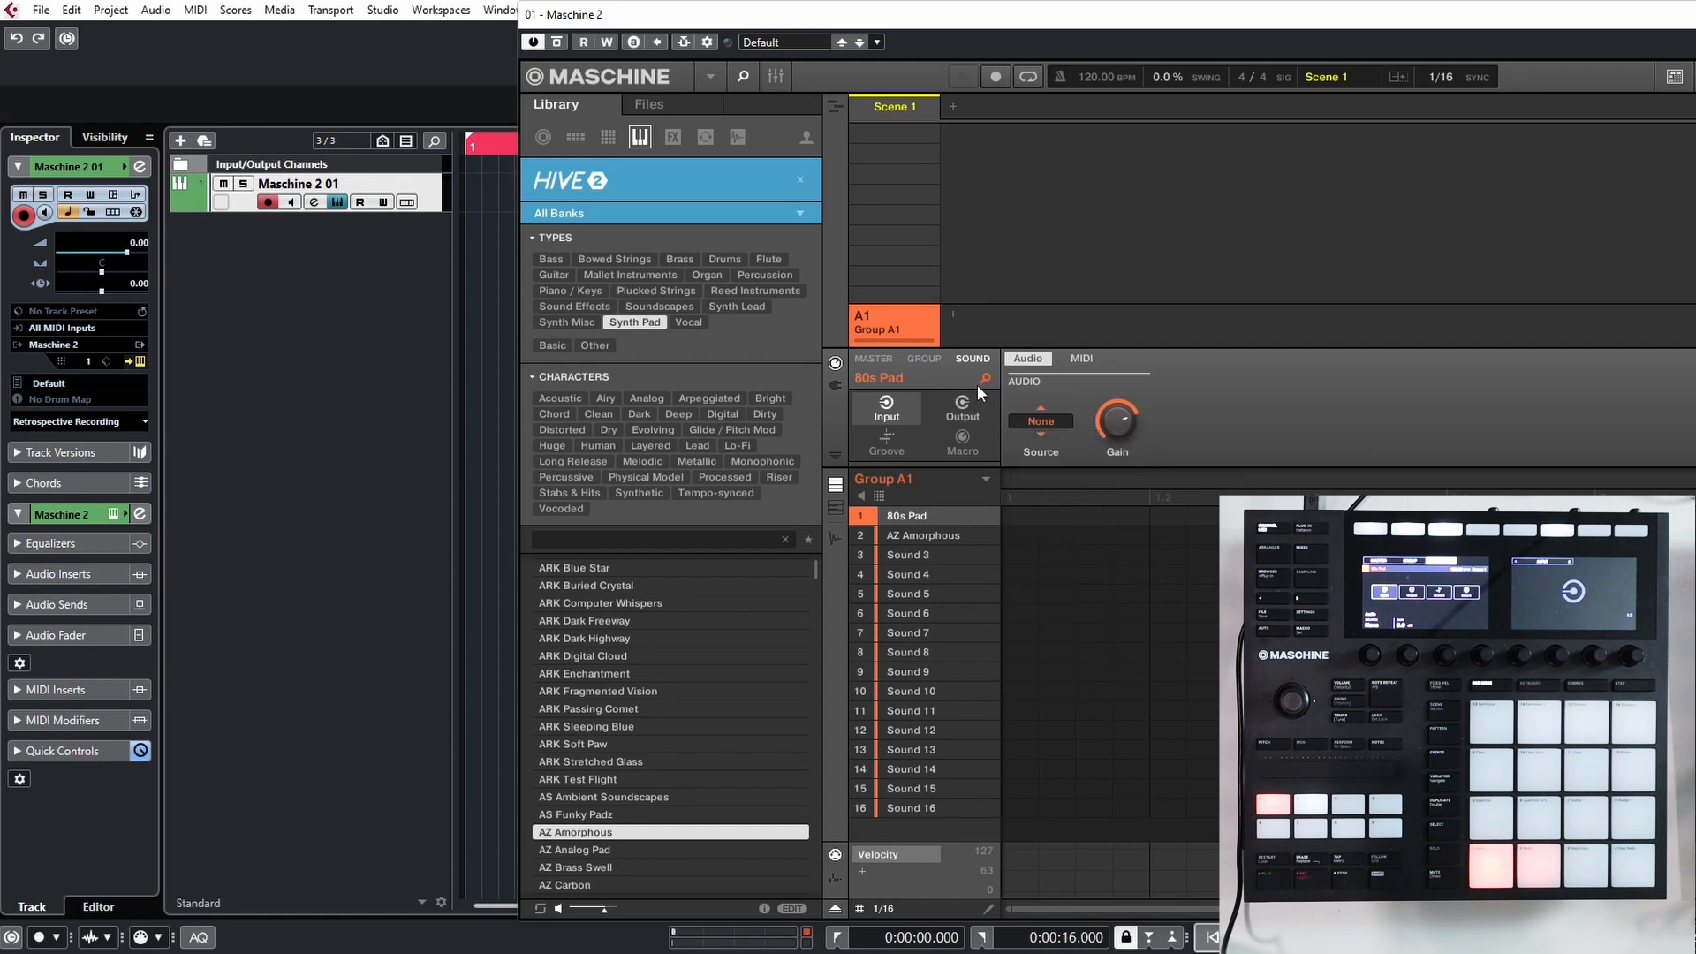
{"action": "left_click", "coordinate": [1082, 359]}
{"action": "left_click", "coordinate": [1030, 425]}
{"action": "left_click", "coordinate": [1067, 478]}
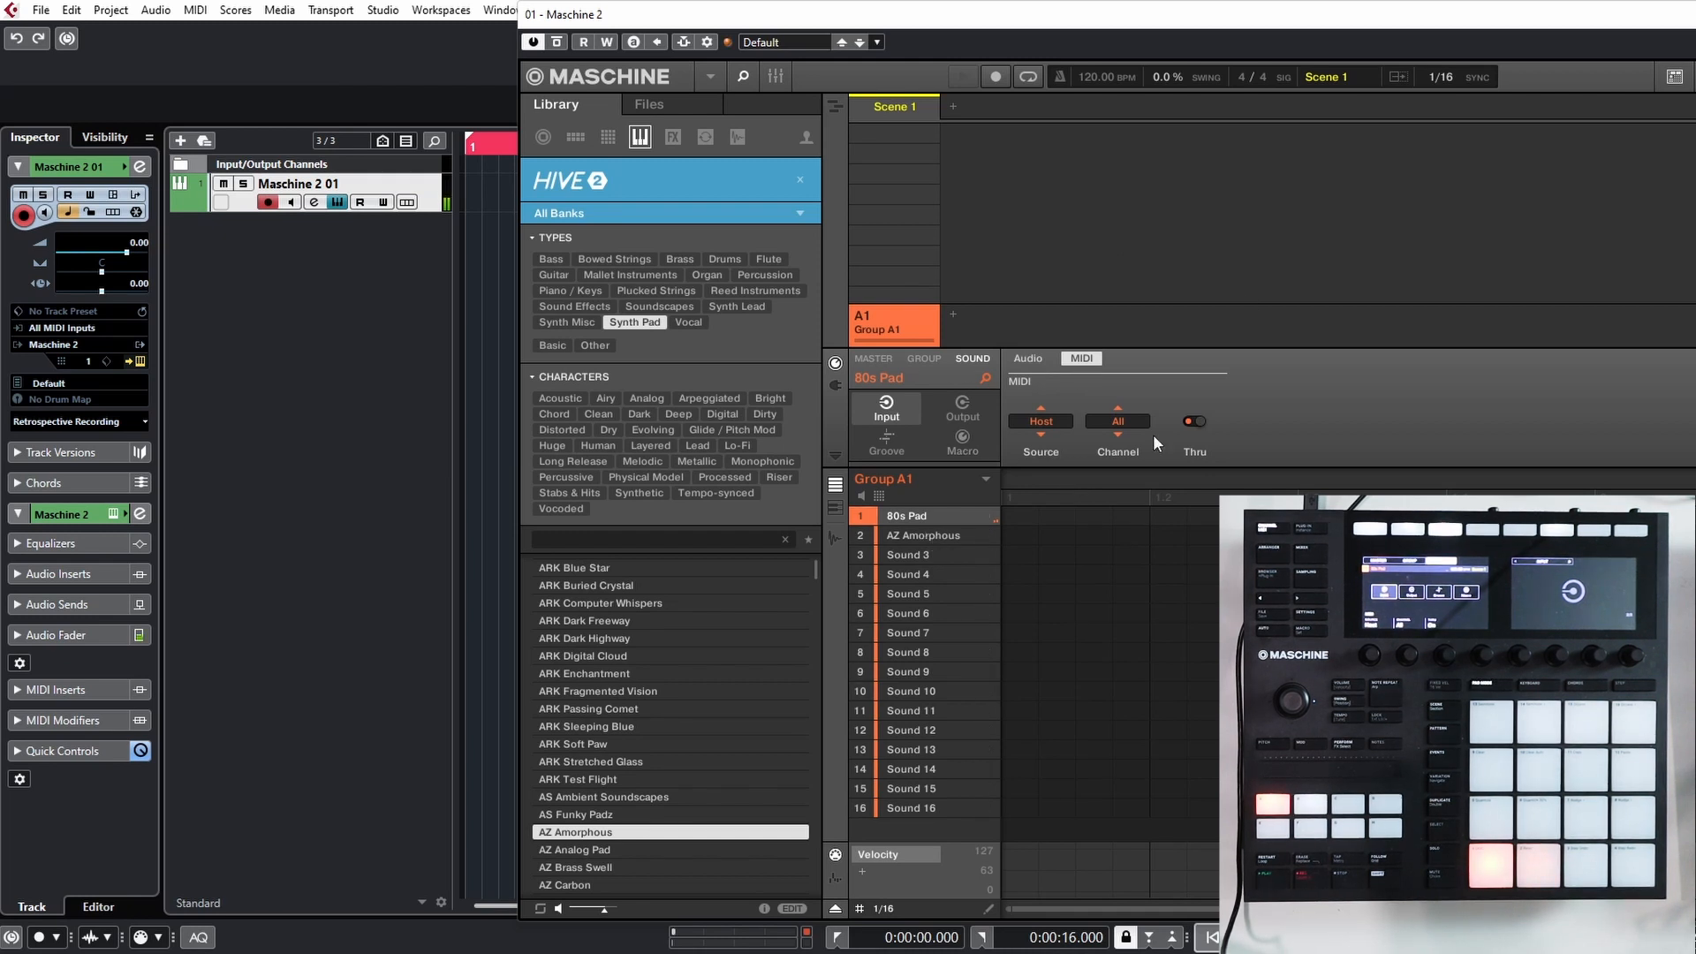
Turn off MIDI Thru on the inputs of the AZ Amorphous and 80s Pad sounds, leaving AZ Amorphous selected.
{"action": "left_click", "coordinate": [898, 537]}
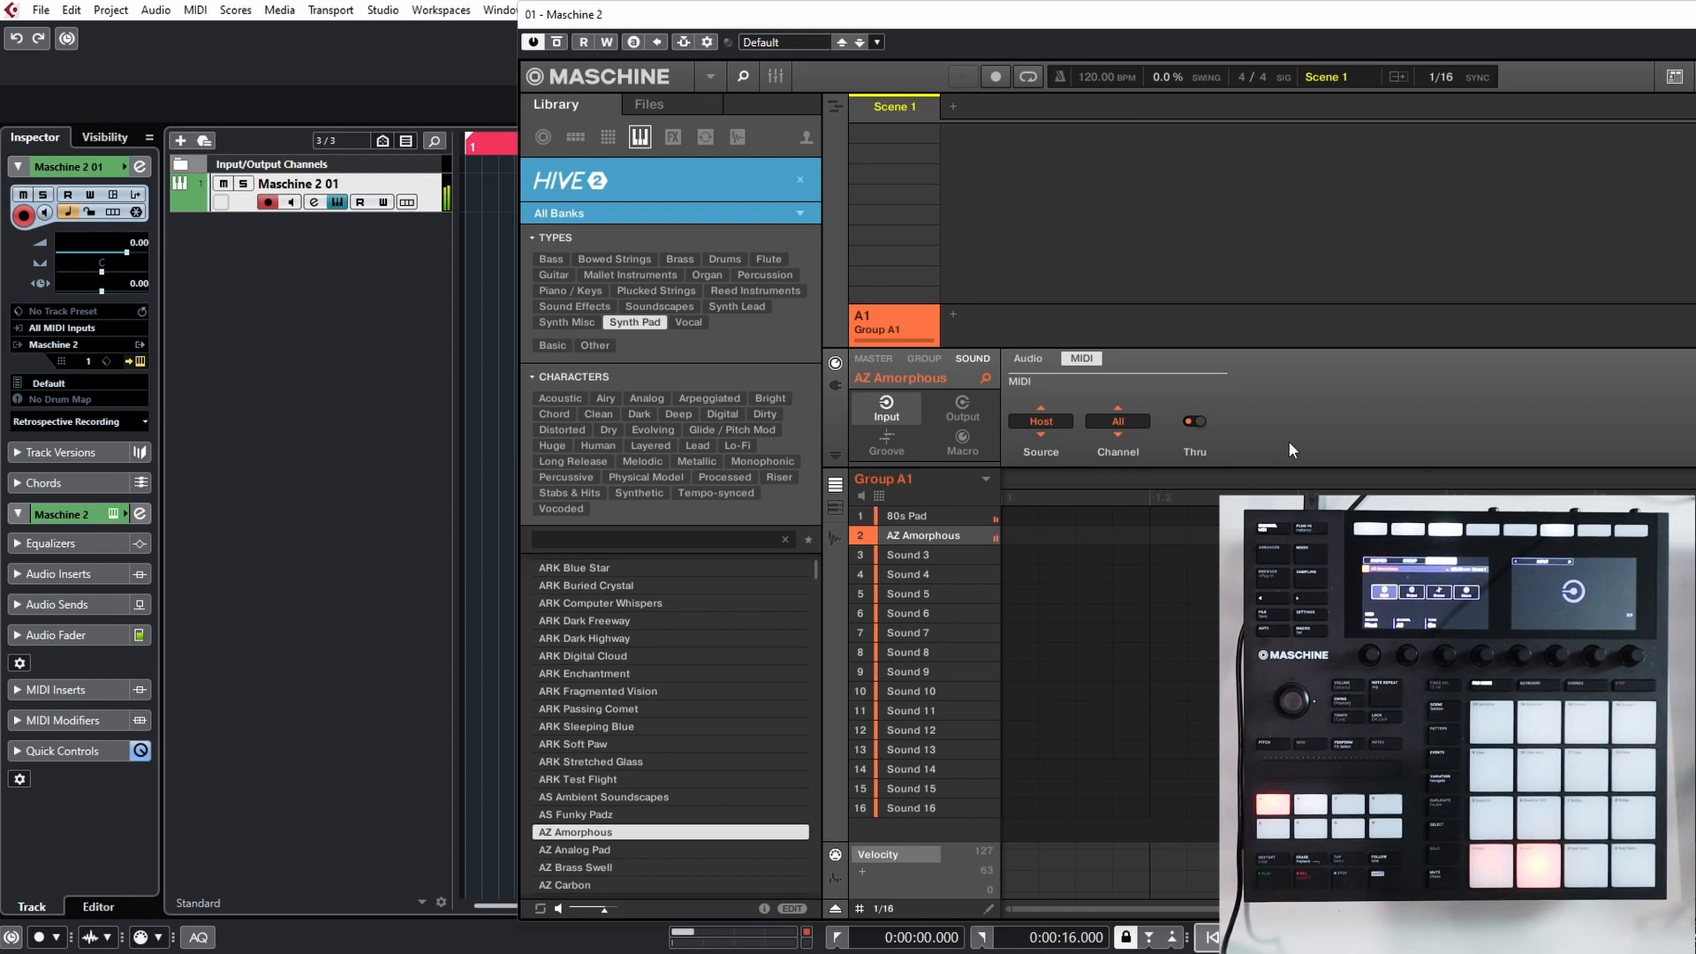
{"action": "left_click", "coordinate": [1188, 424]}
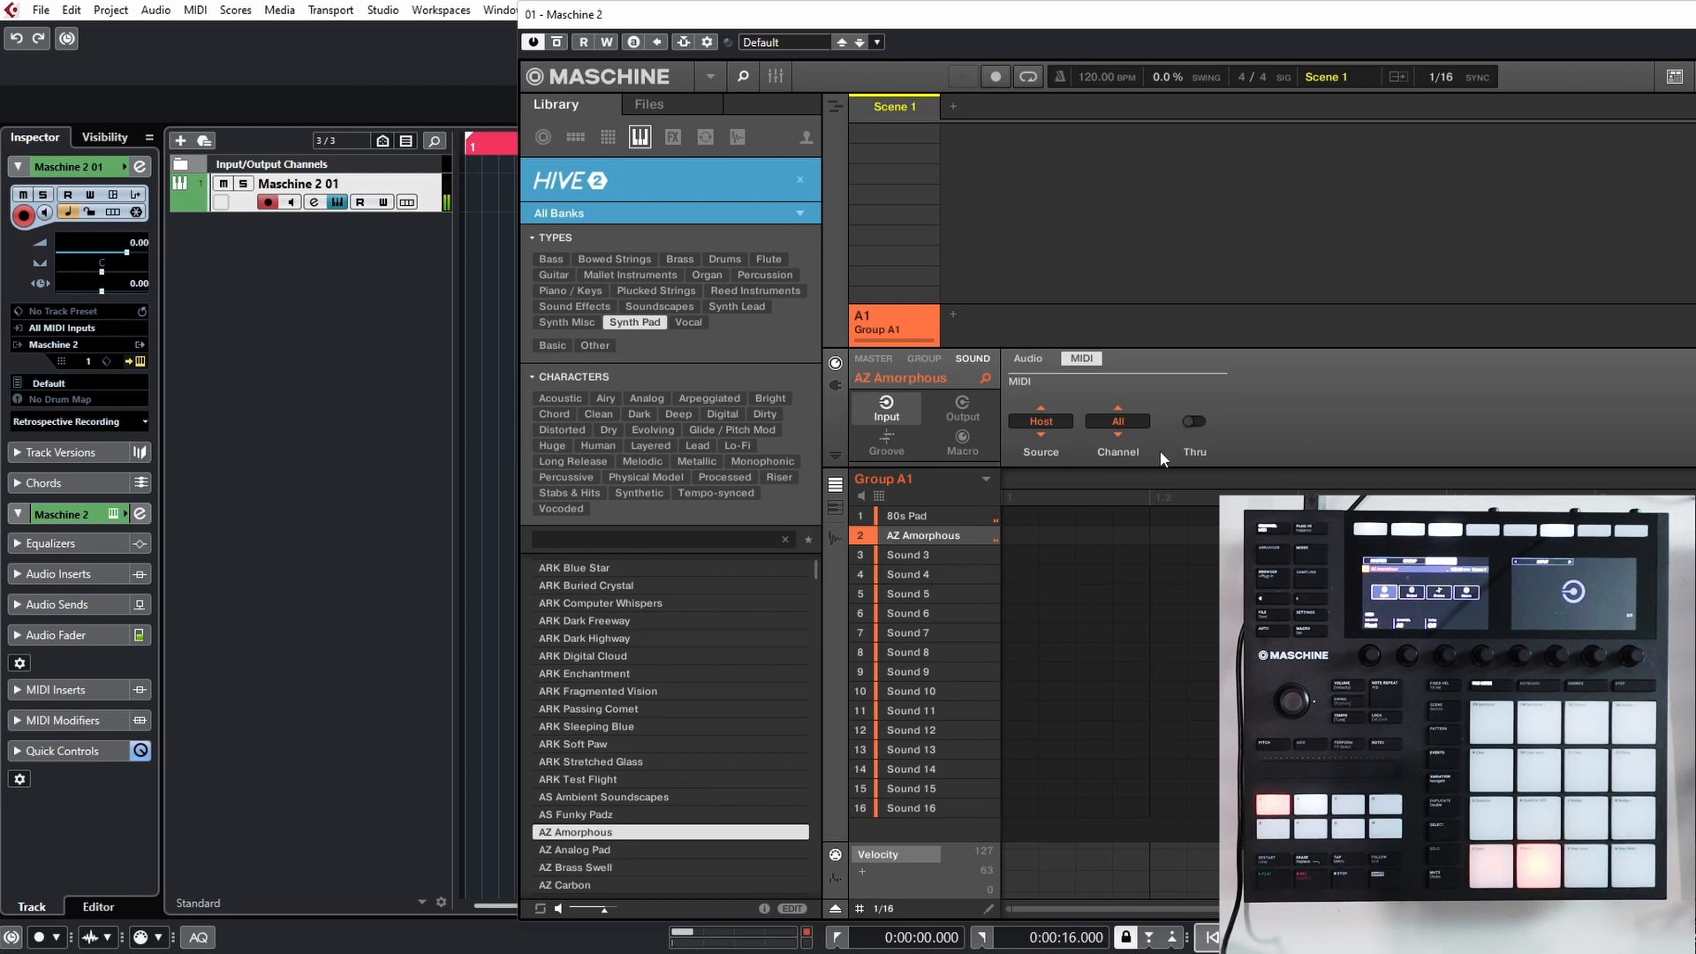
{"action": "left_click", "coordinate": [1193, 422]}
{"action": "left_click", "coordinate": [1195, 421]}
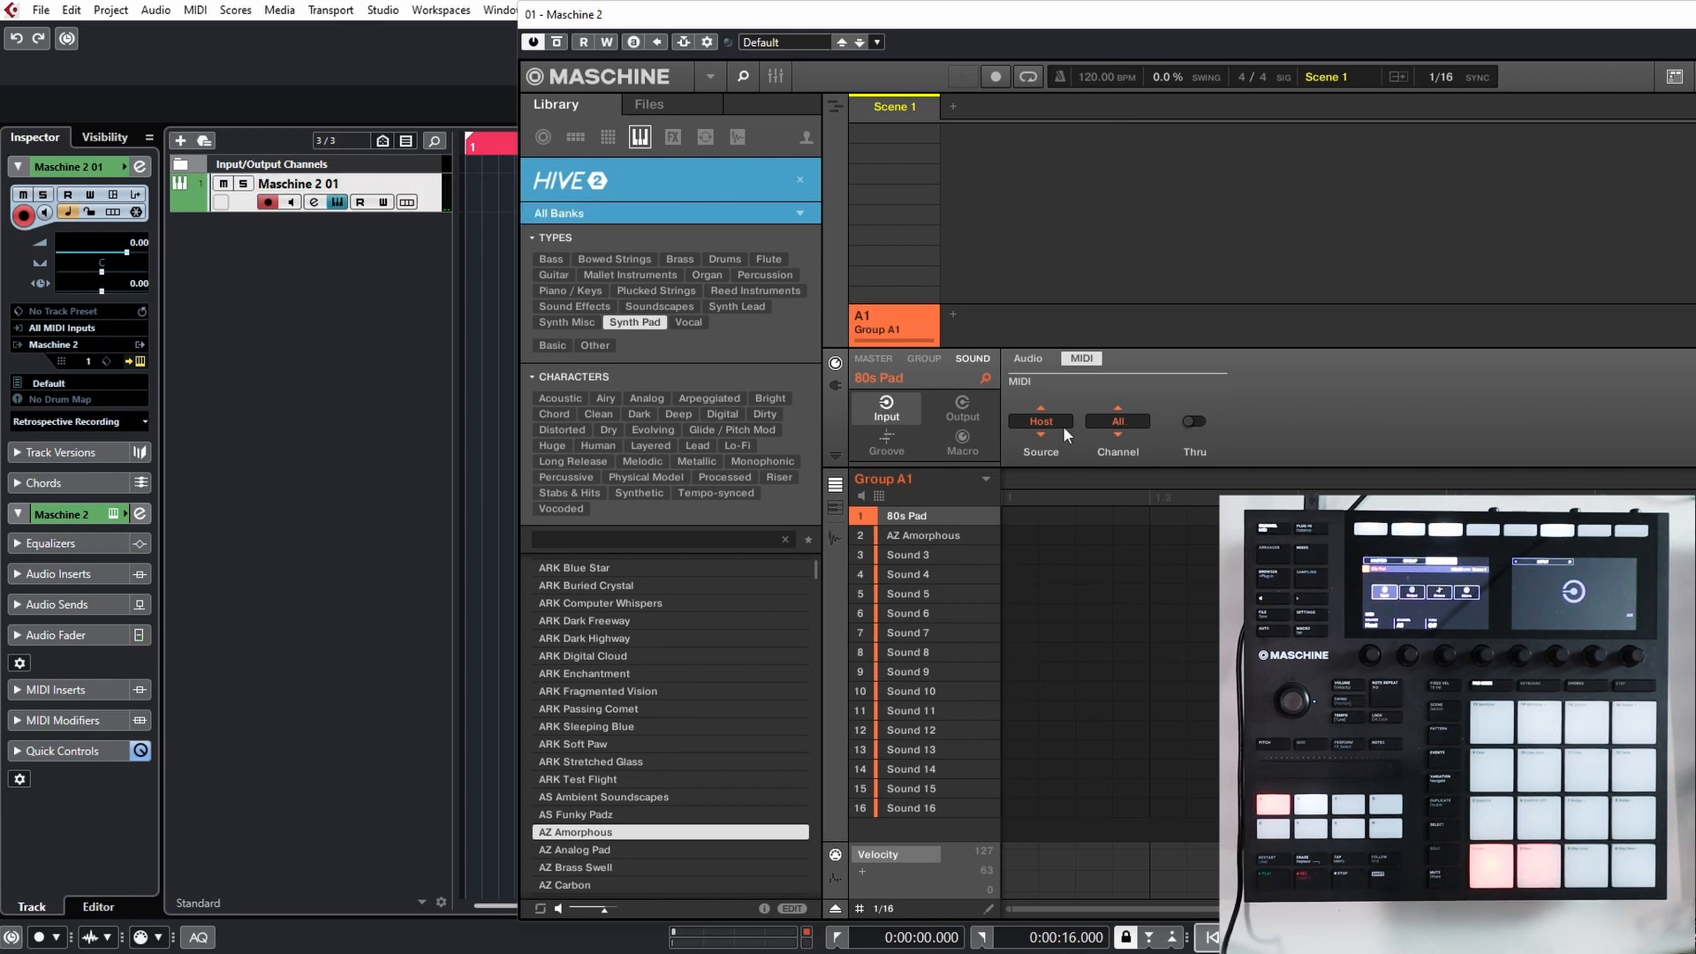
{"action": "left_click", "coordinate": [892, 535]}
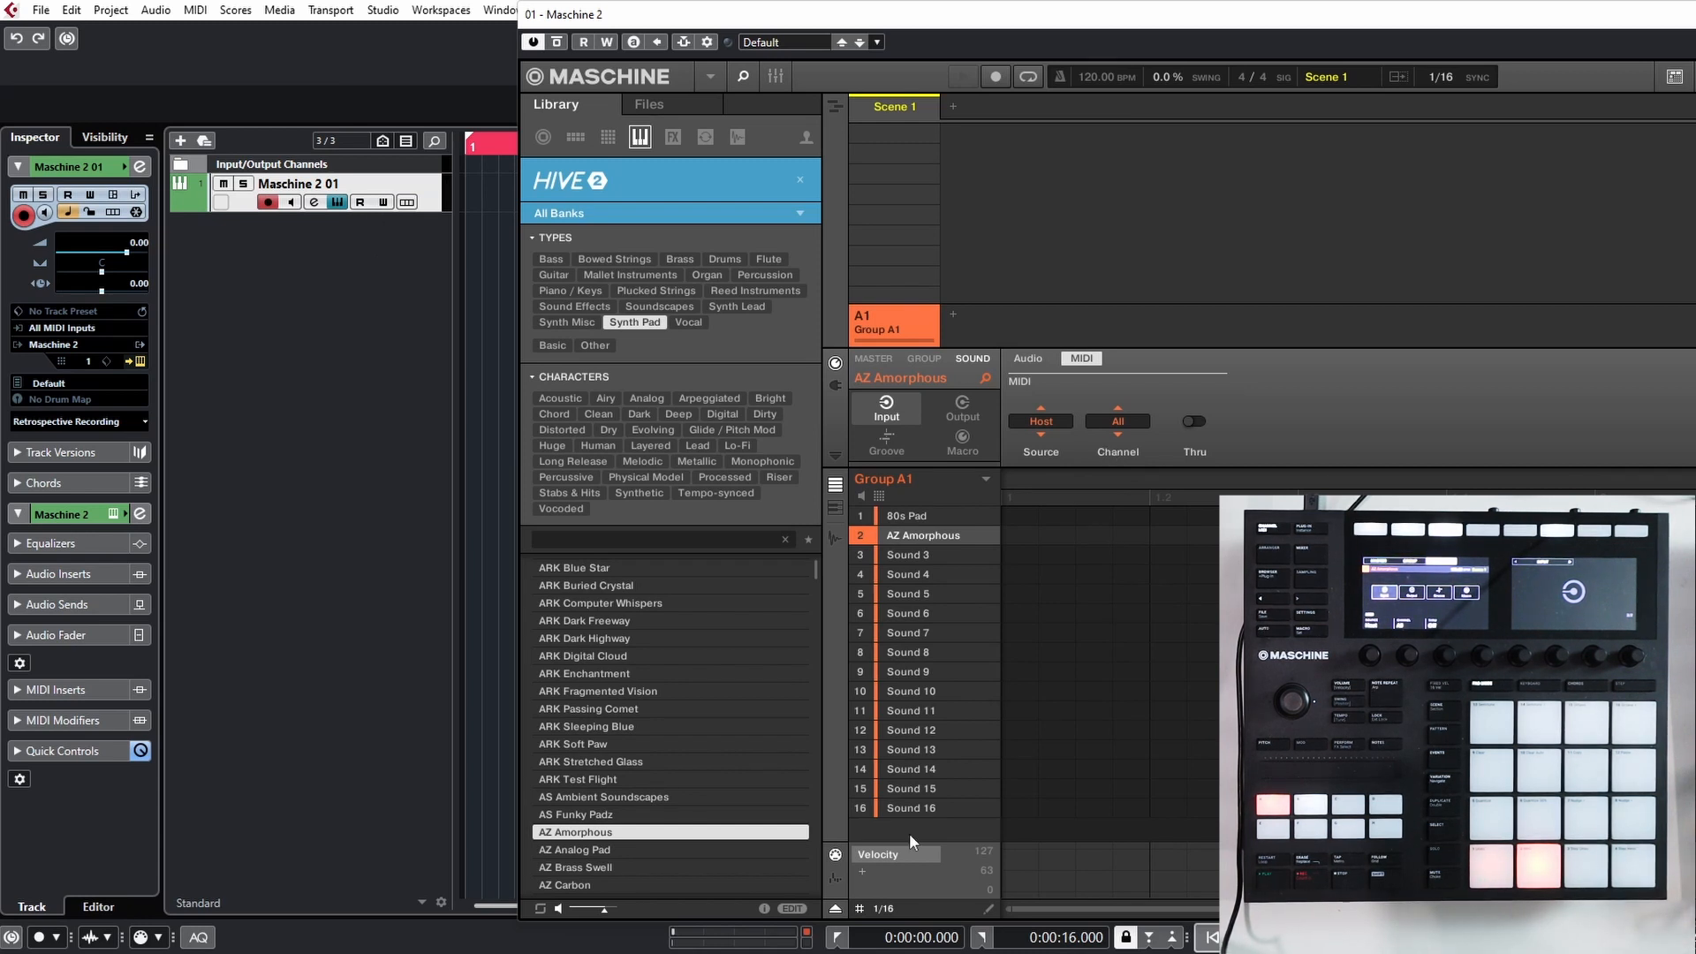
Examine the audio output settings of the AZ Amorphous sound and close the instrument window.
{"action": "left_click_drag", "start_coordinate": [954, 30], "coordinate": [570, 39]}
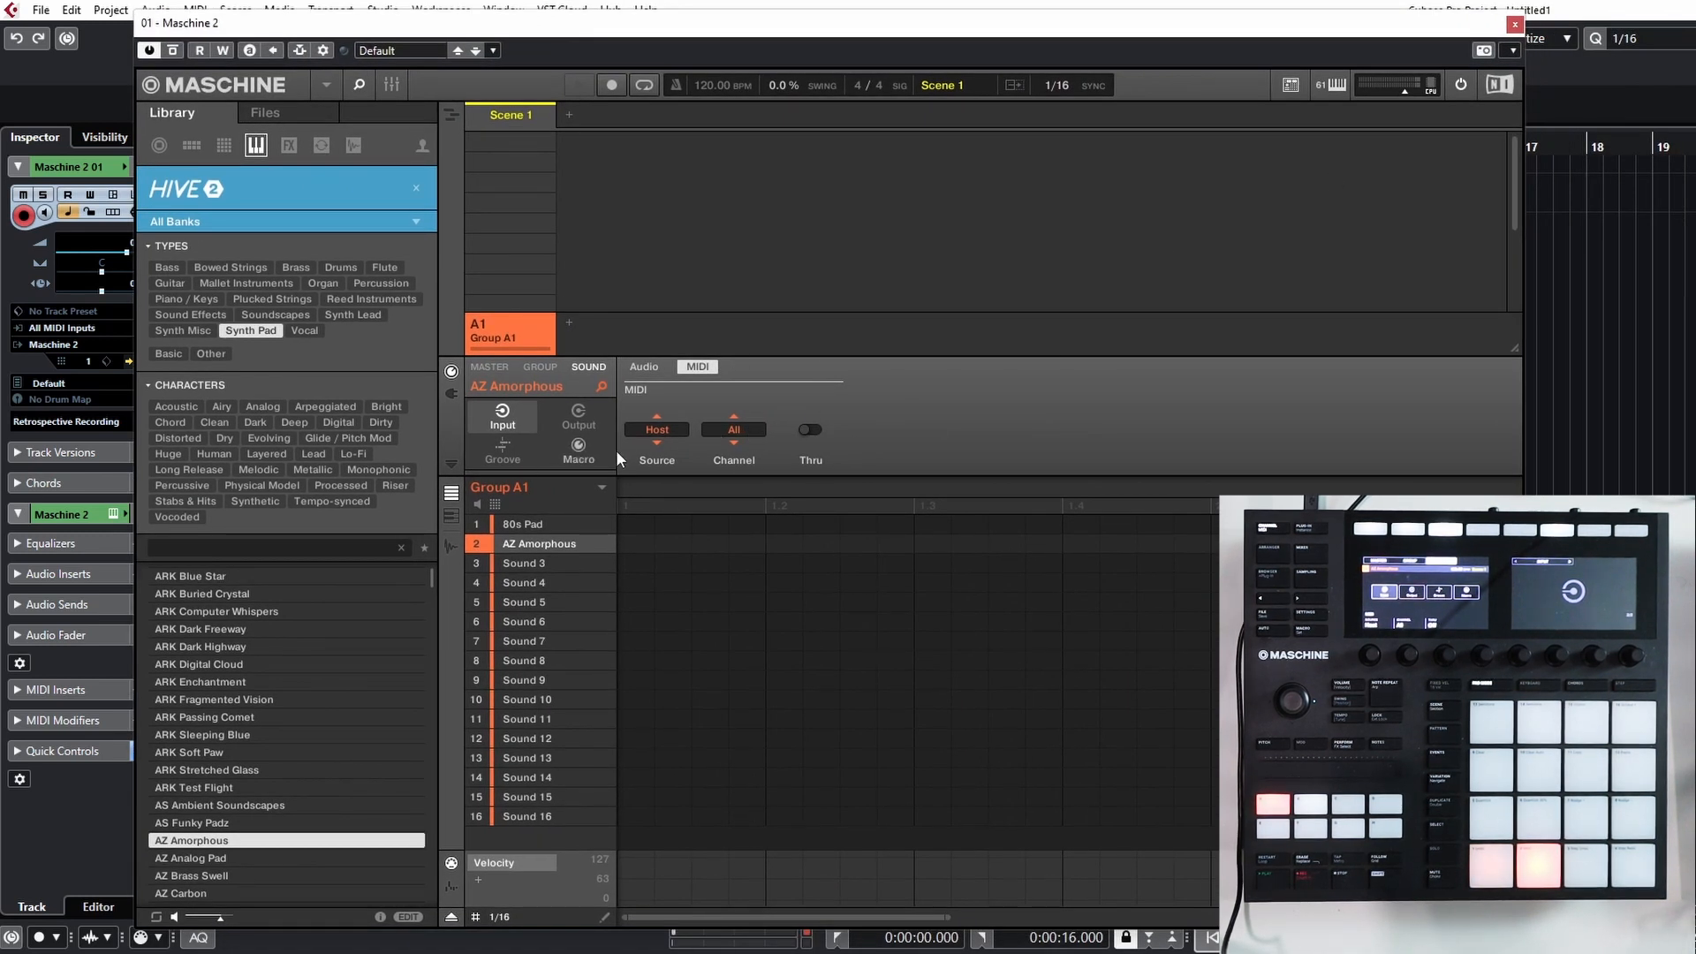
{"action": "left_click", "coordinate": [583, 420]}
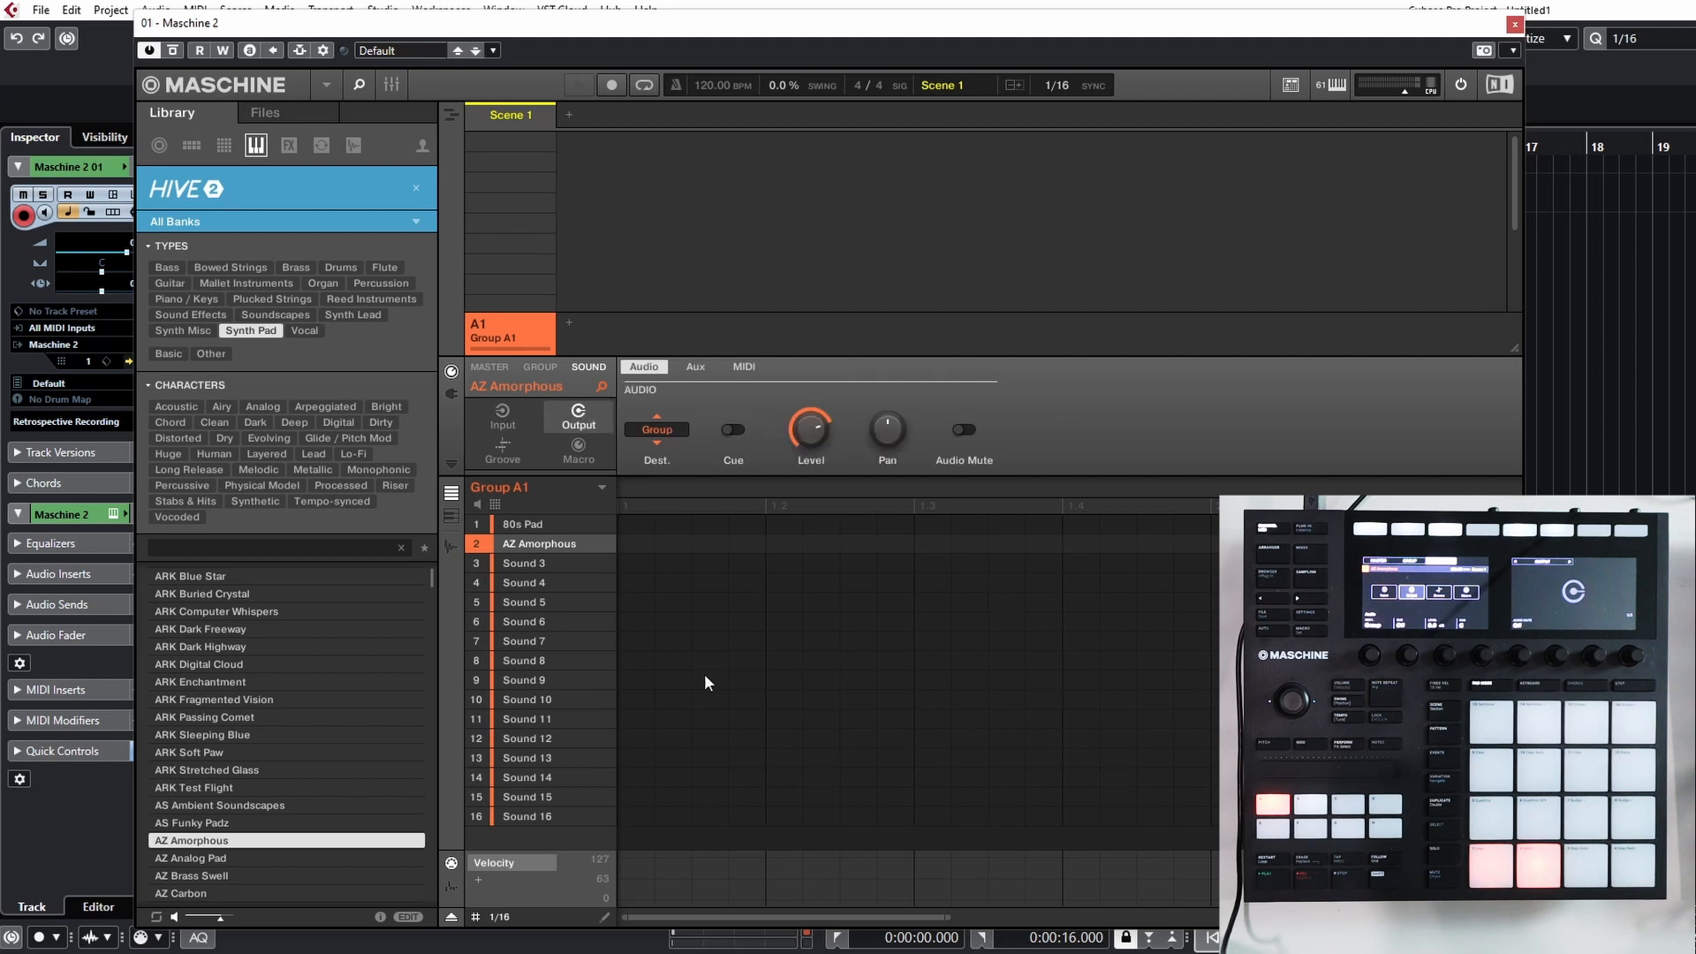
{"action": "left_click", "coordinate": [1515, 24]}
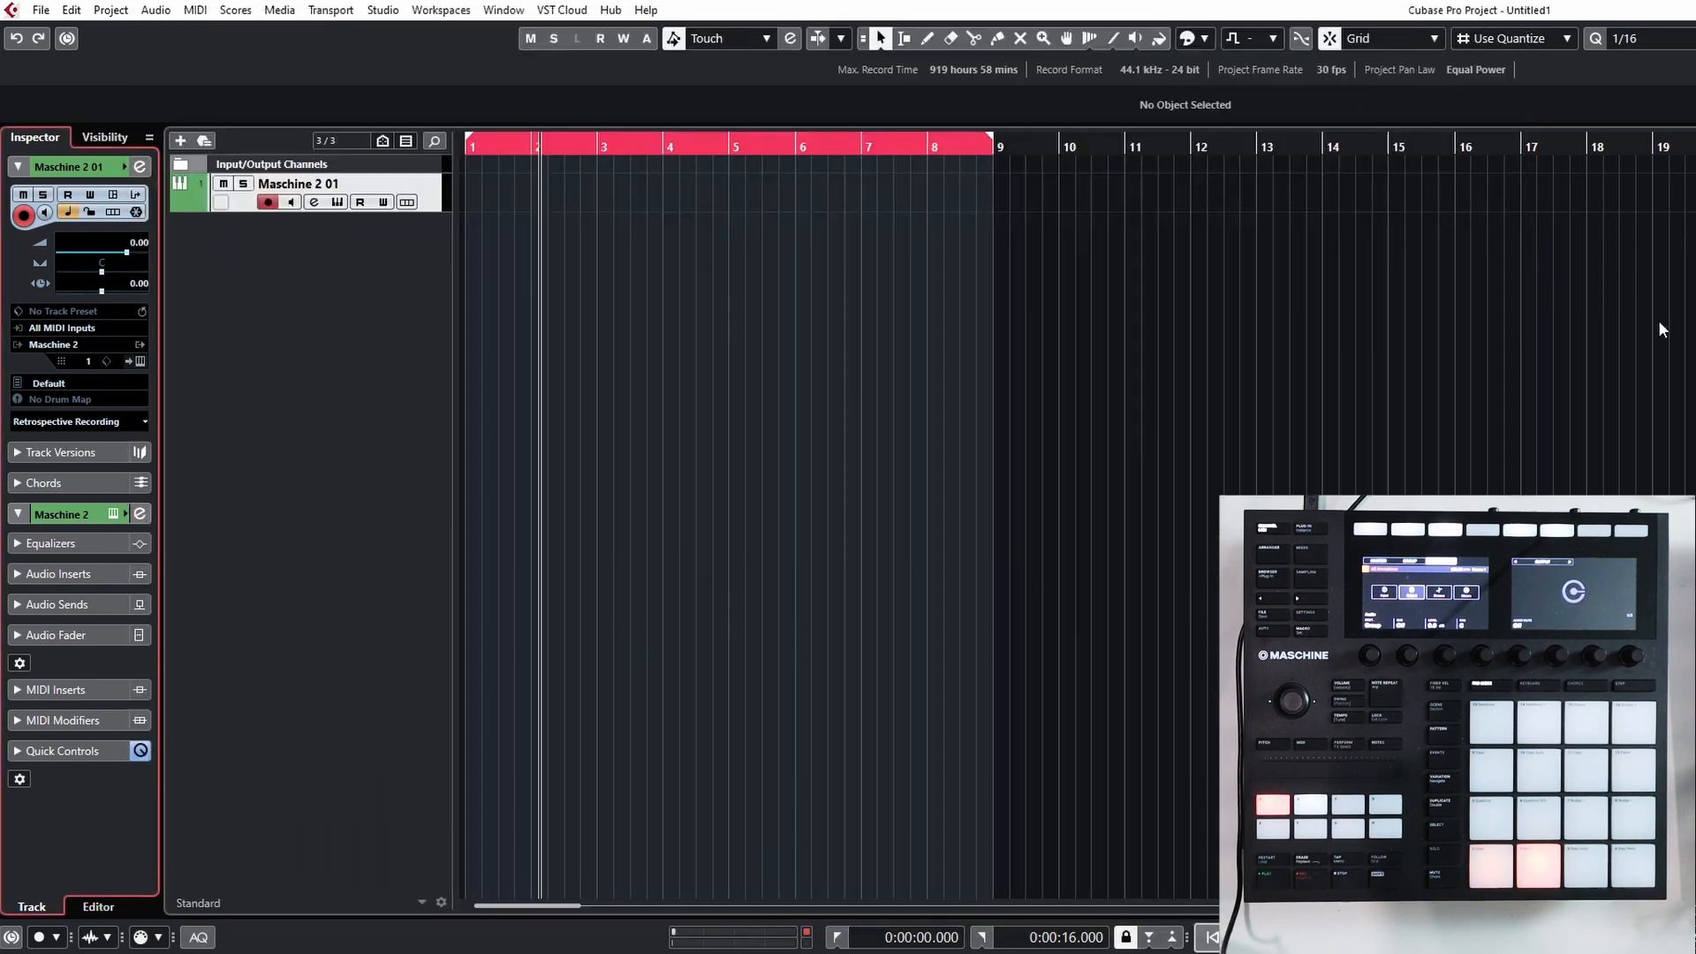
{"action": "left_click", "coordinate": [490, 225]}
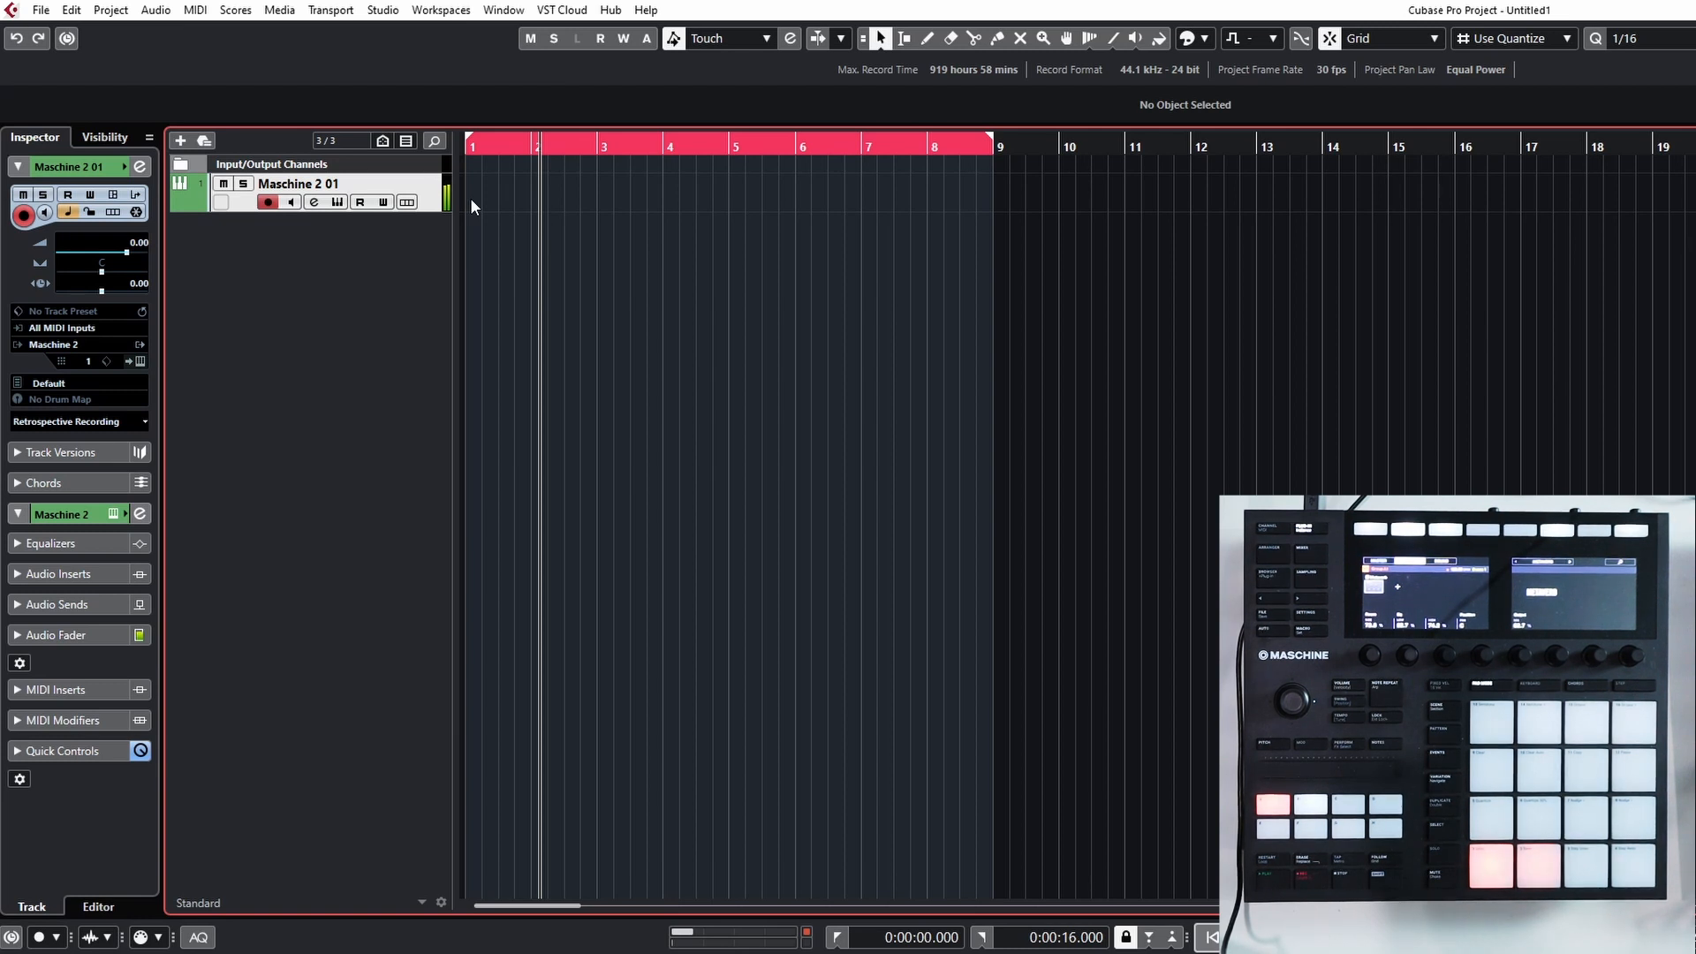
Reopen the Maschine 2 instrument and examine the MIDI input settings of the ARP Dream Drops sound.
{"action": "left_click", "coordinate": [336, 202]}
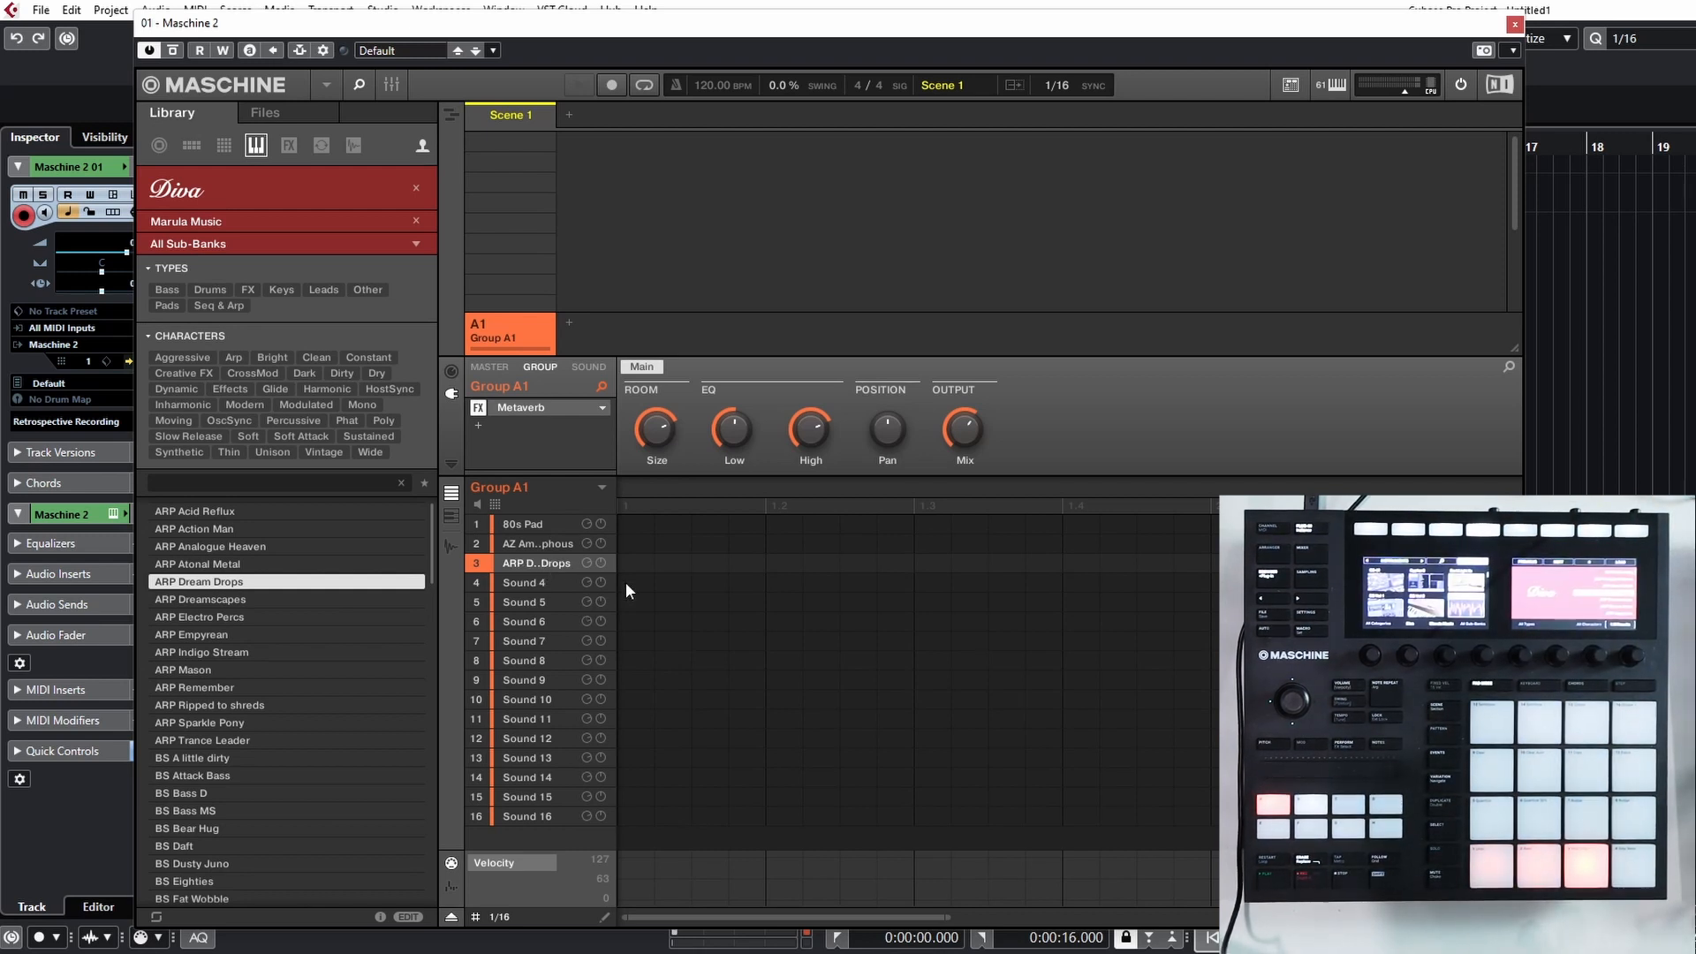
{"action": "left_click", "coordinate": [586, 366]}
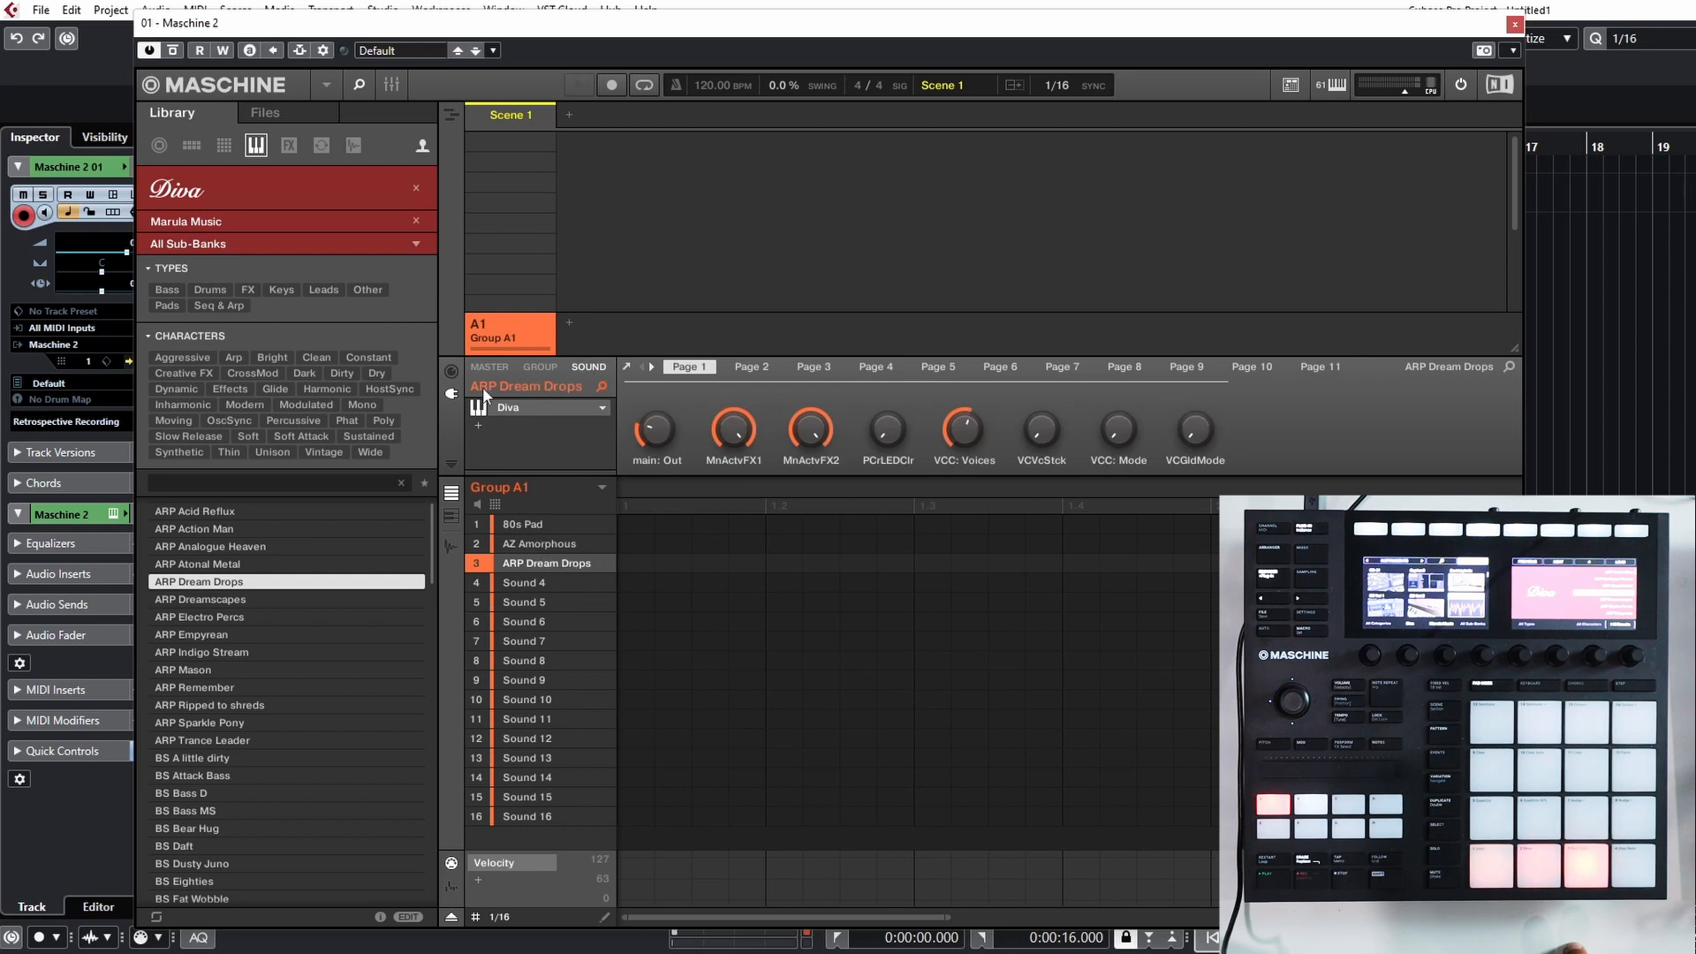
{"action": "left_click", "coordinate": [450, 372]}
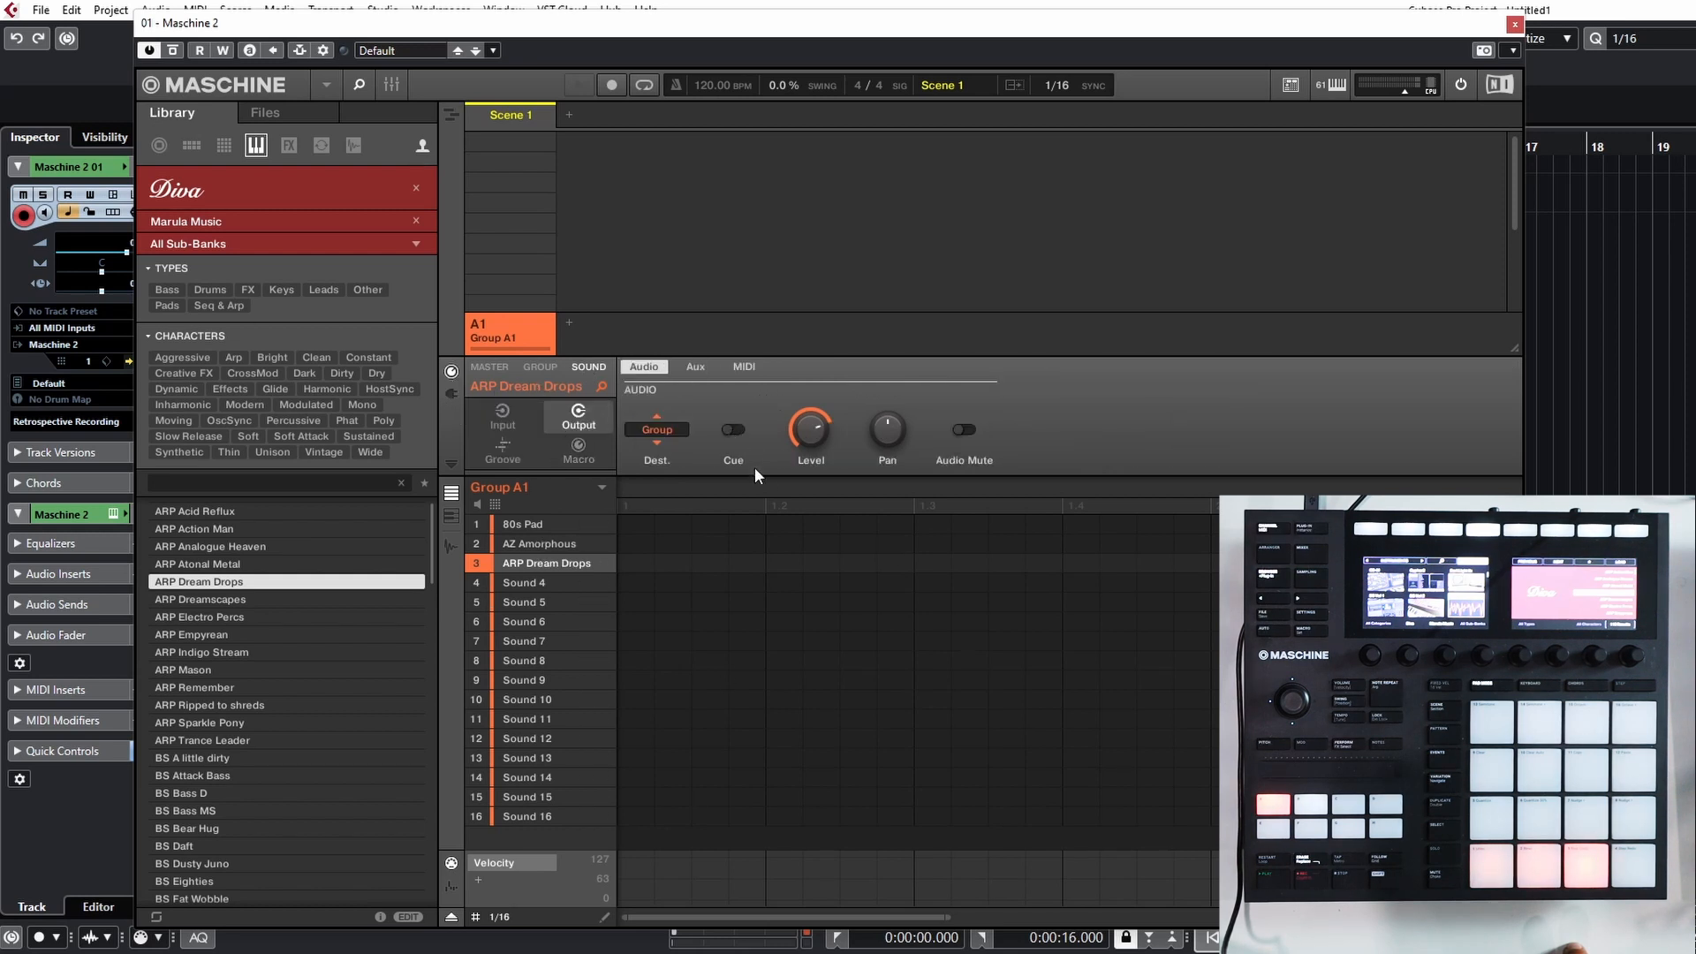
{"action": "left_click", "coordinate": [495, 413]}
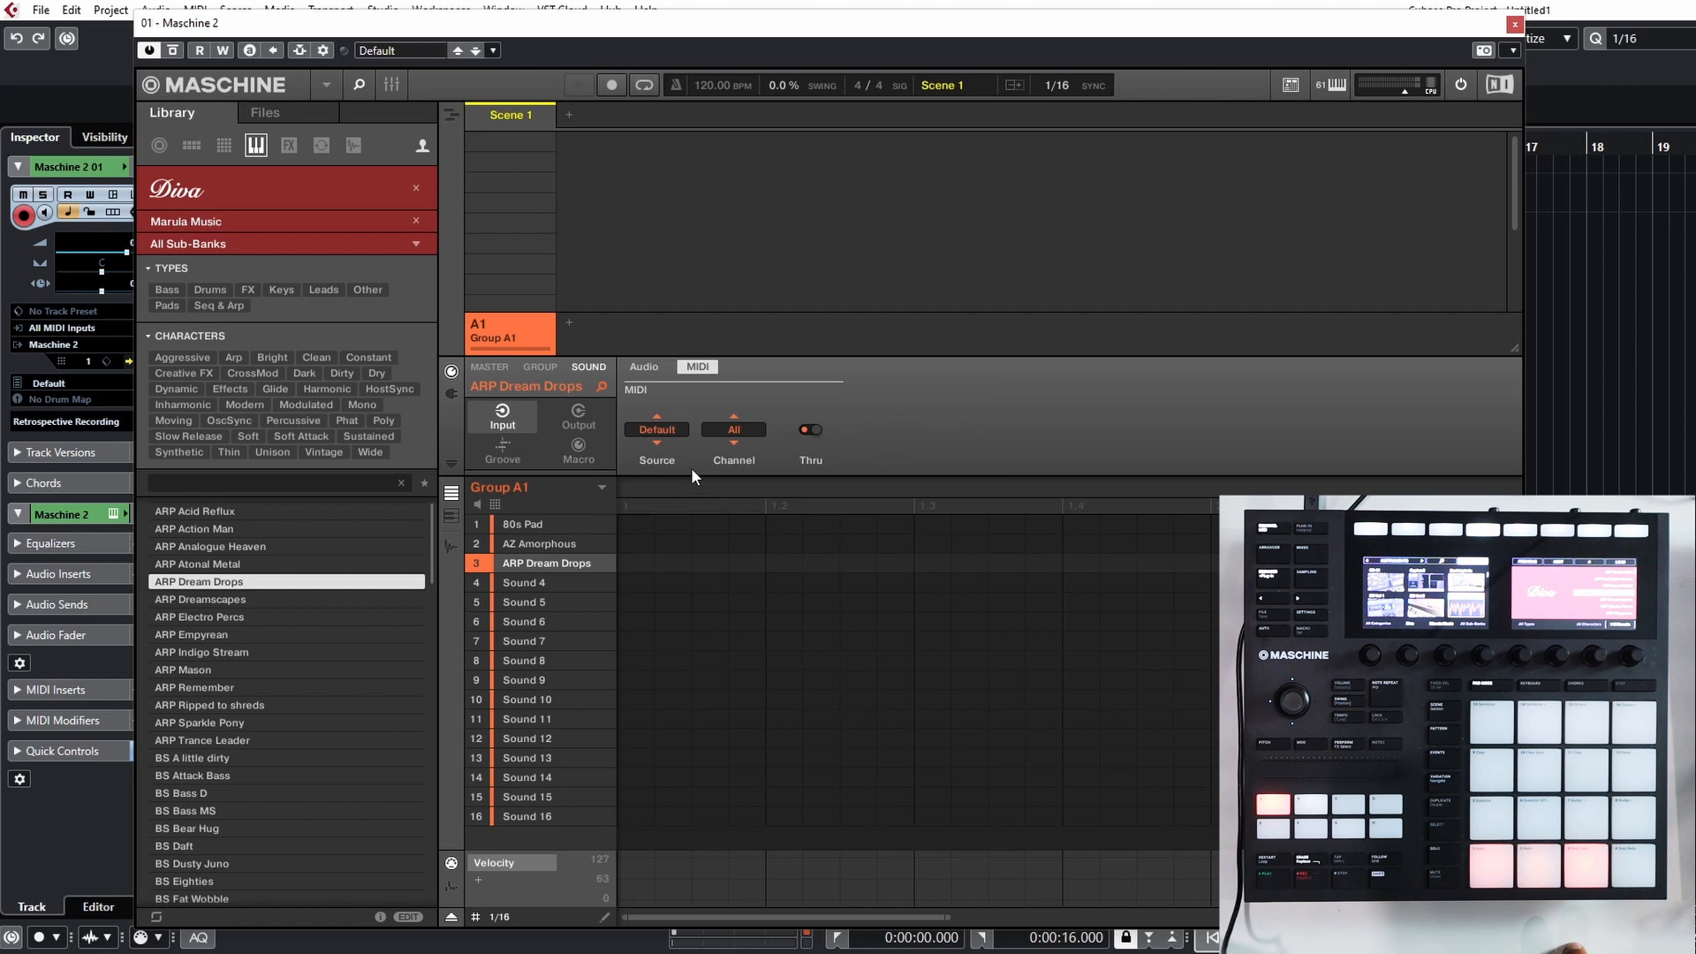
Try Host as the MIDI input source of Group A1 and set the group's key mode to Off.
{"action": "left_click", "coordinate": [541, 366]}
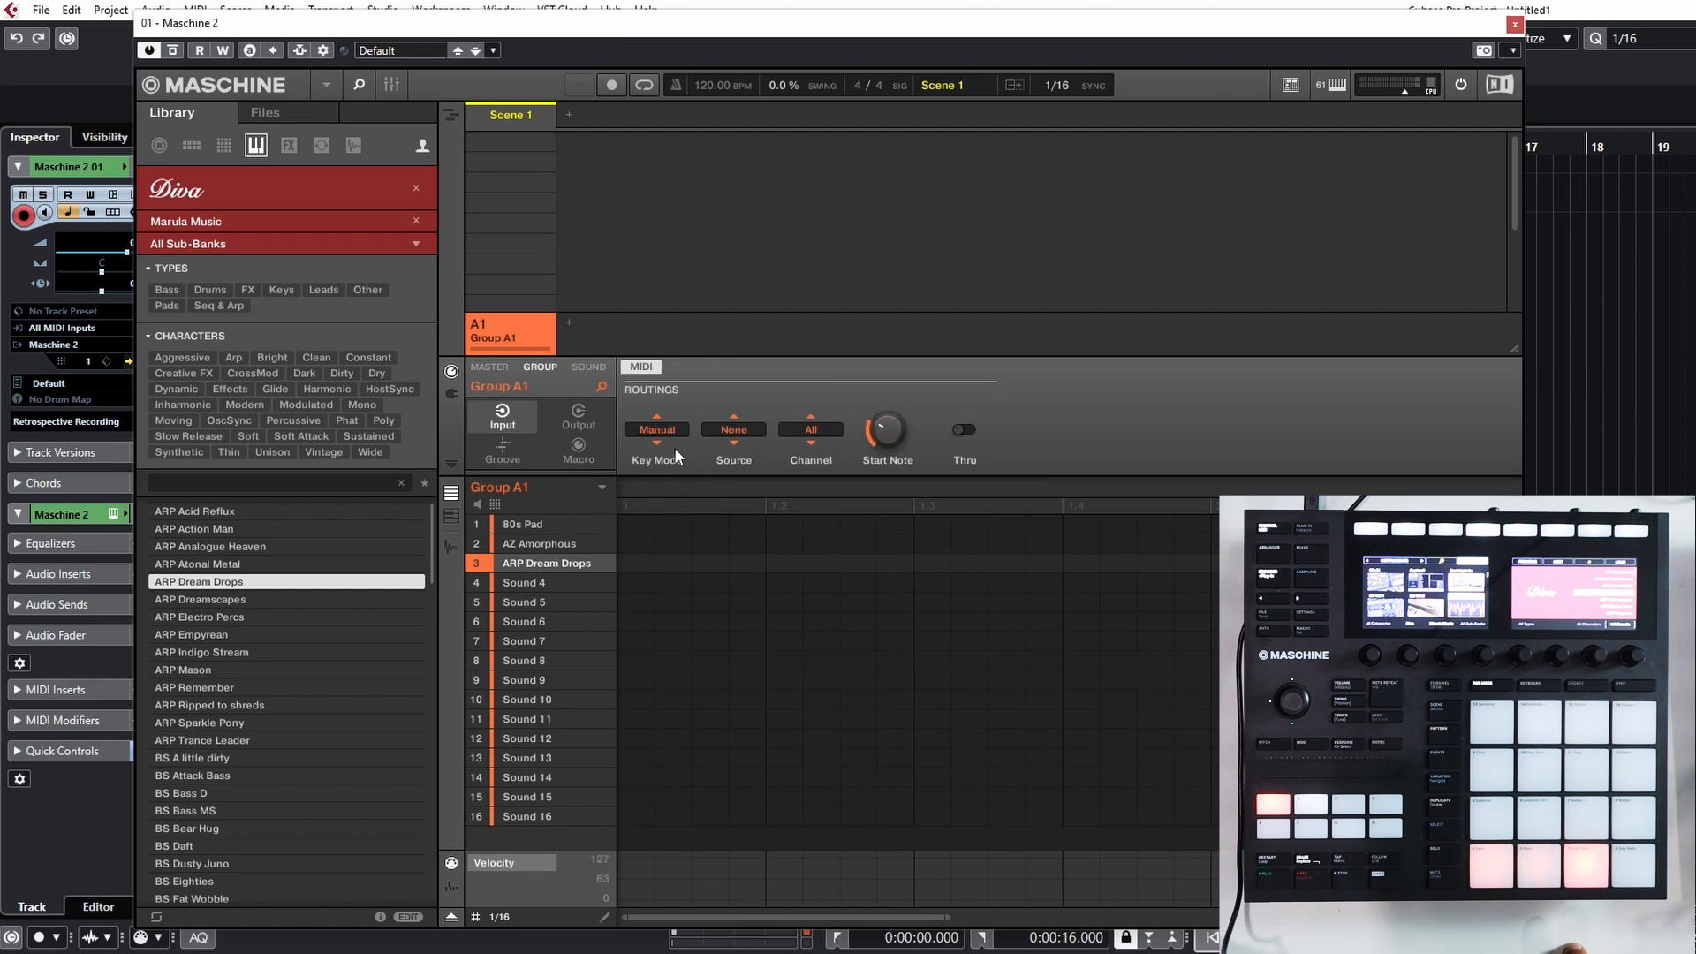
{"action": "left_click", "coordinate": [570, 415]}
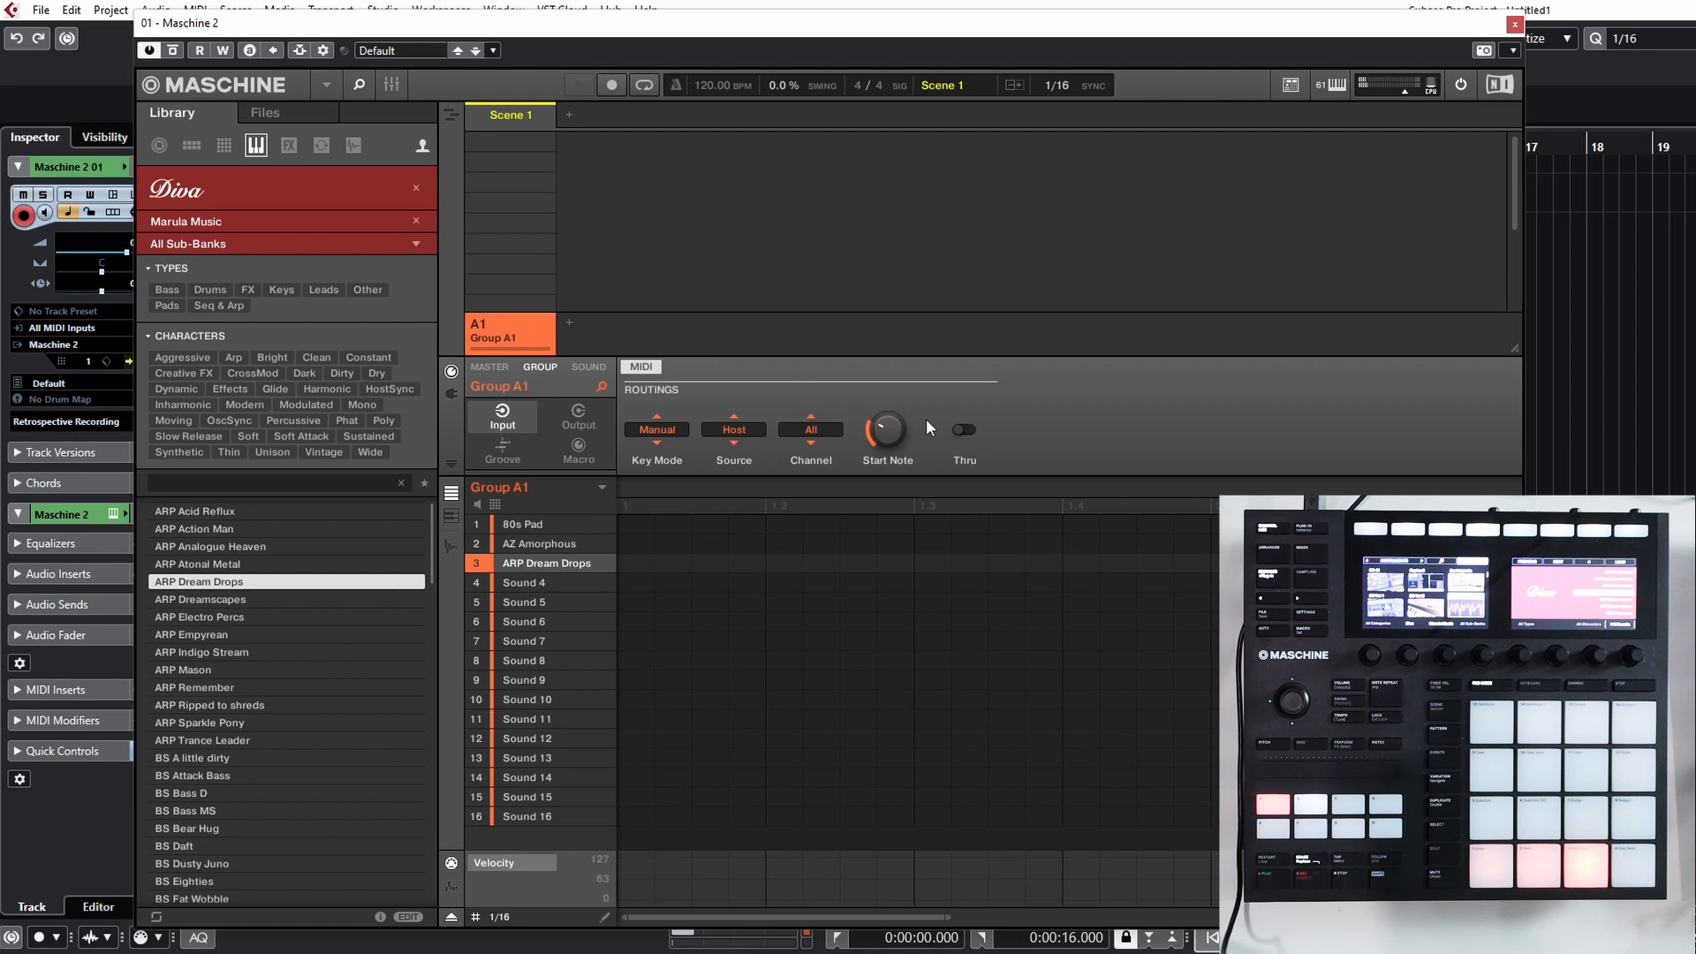
{"action": "left_click", "coordinate": [664, 433]}
{"action": "left_click", "coordinate": [671, 457]}
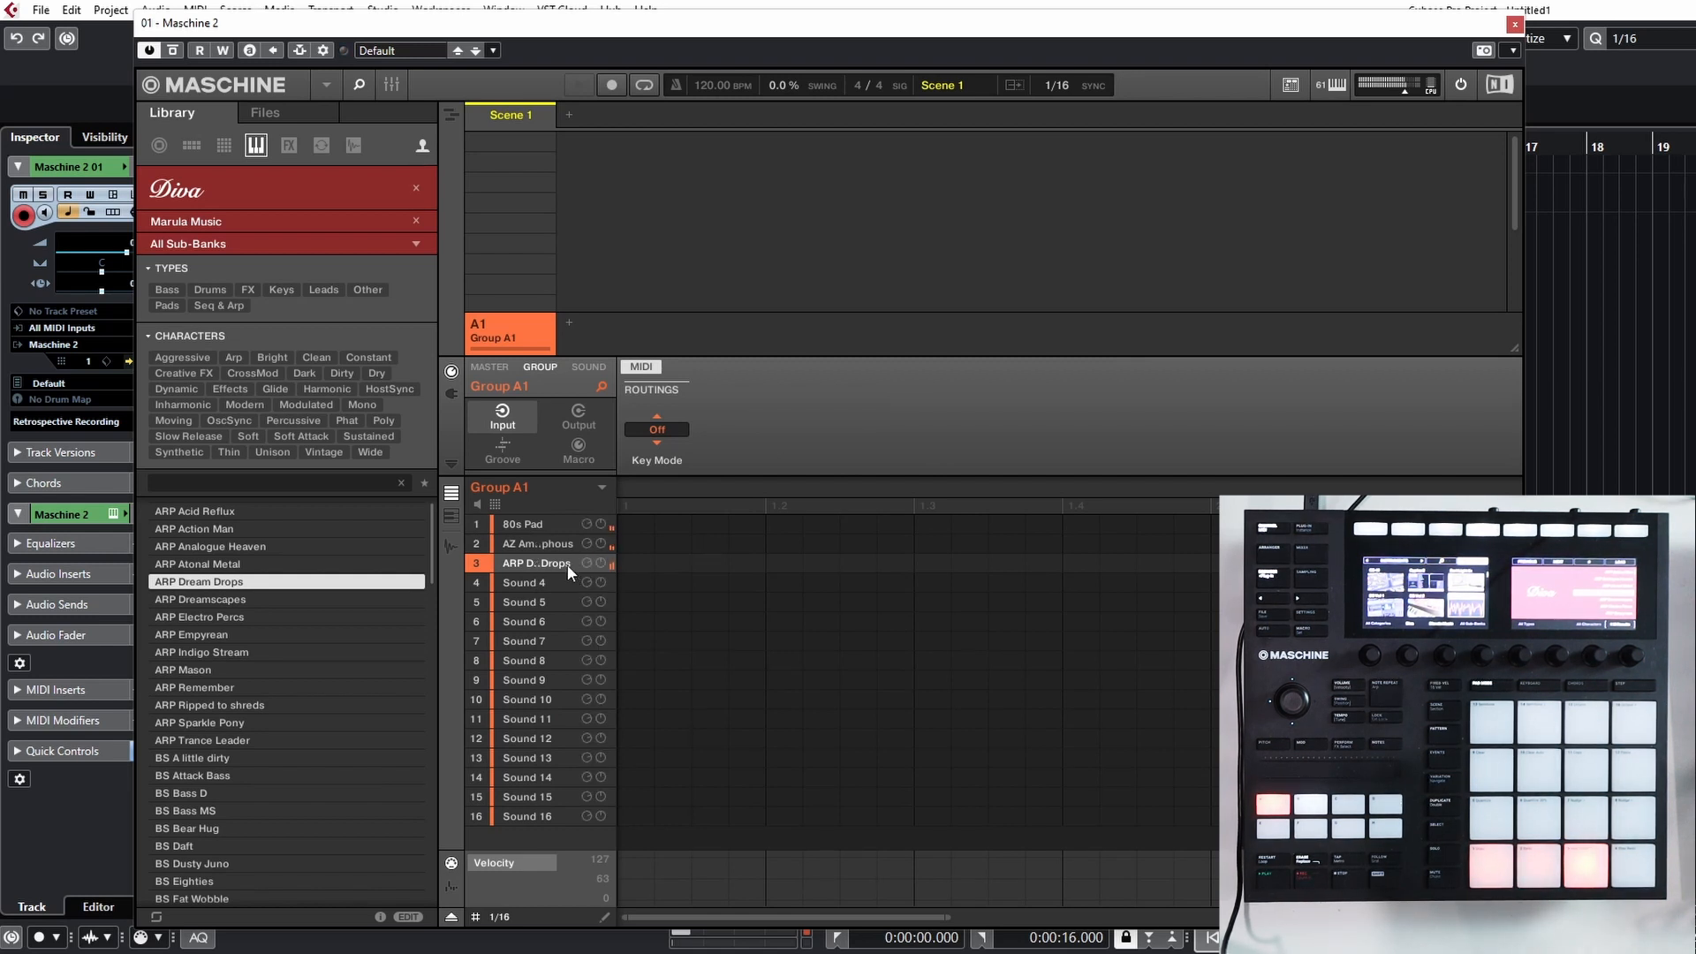
{"action": "left_click", "coordinate": [541, 544]}
{"action": "left_click", "coordinate": [527, 563]}
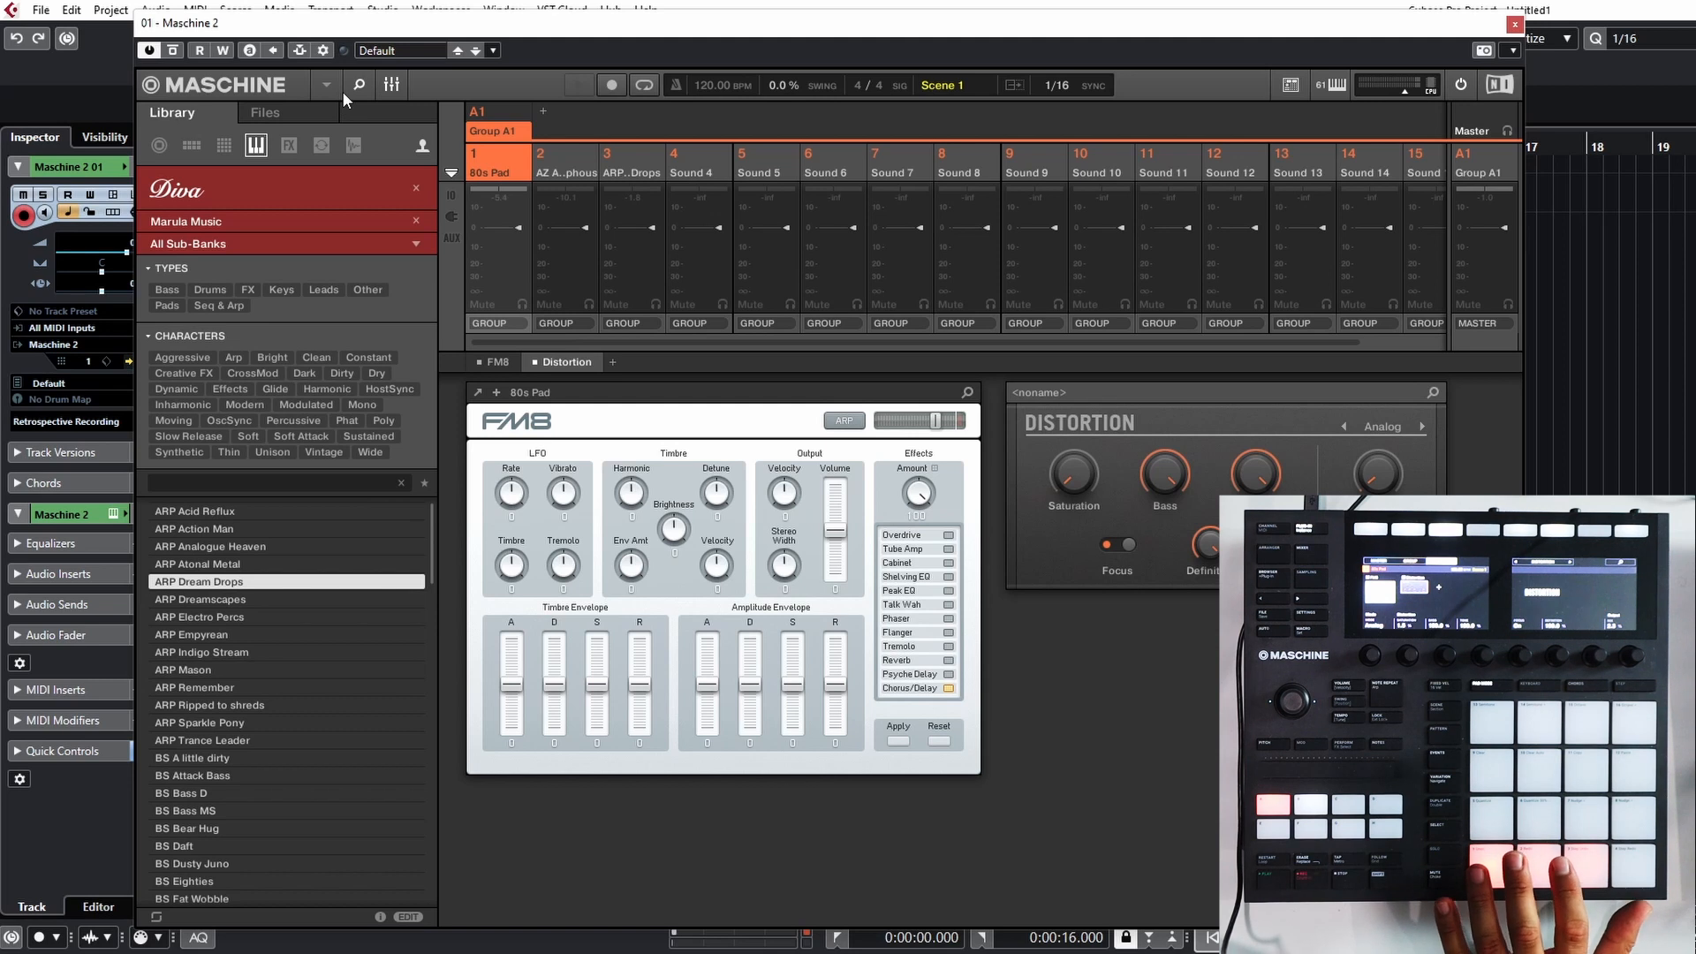
Reopen the Maschine 2 instrument window and look through its sample and instrument library categories.
{"action": "left_click", "coordinate": [1514, 23]}
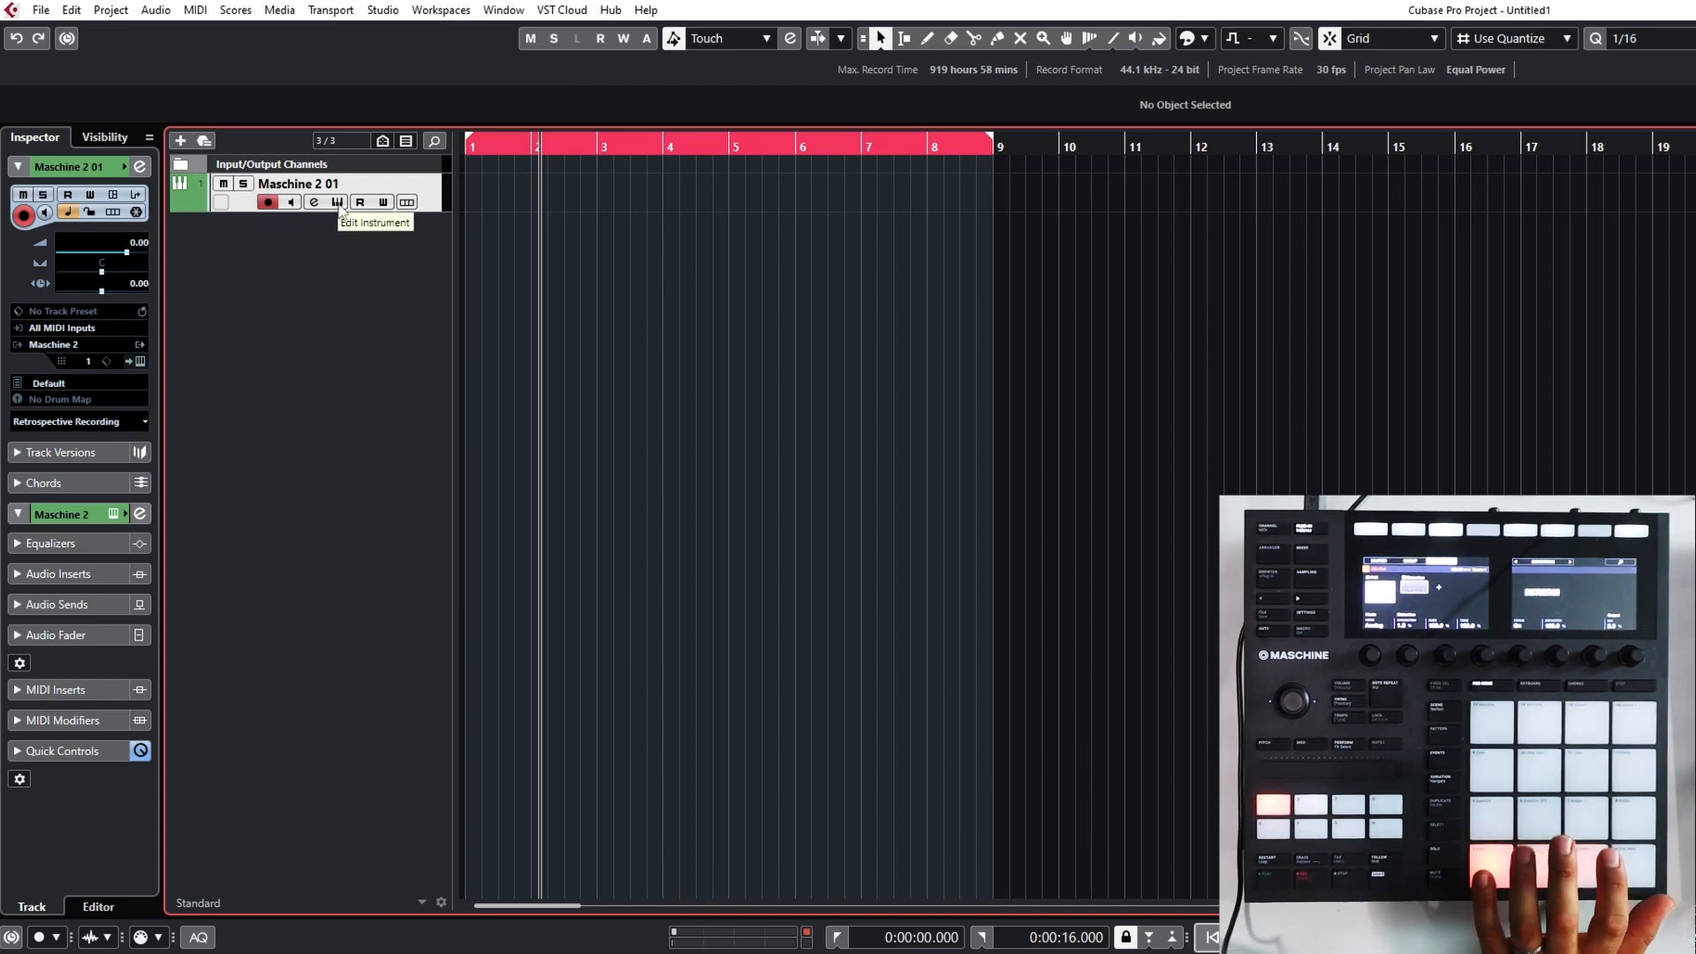
{"action": "left_click", "coordinate": [336, 202]}
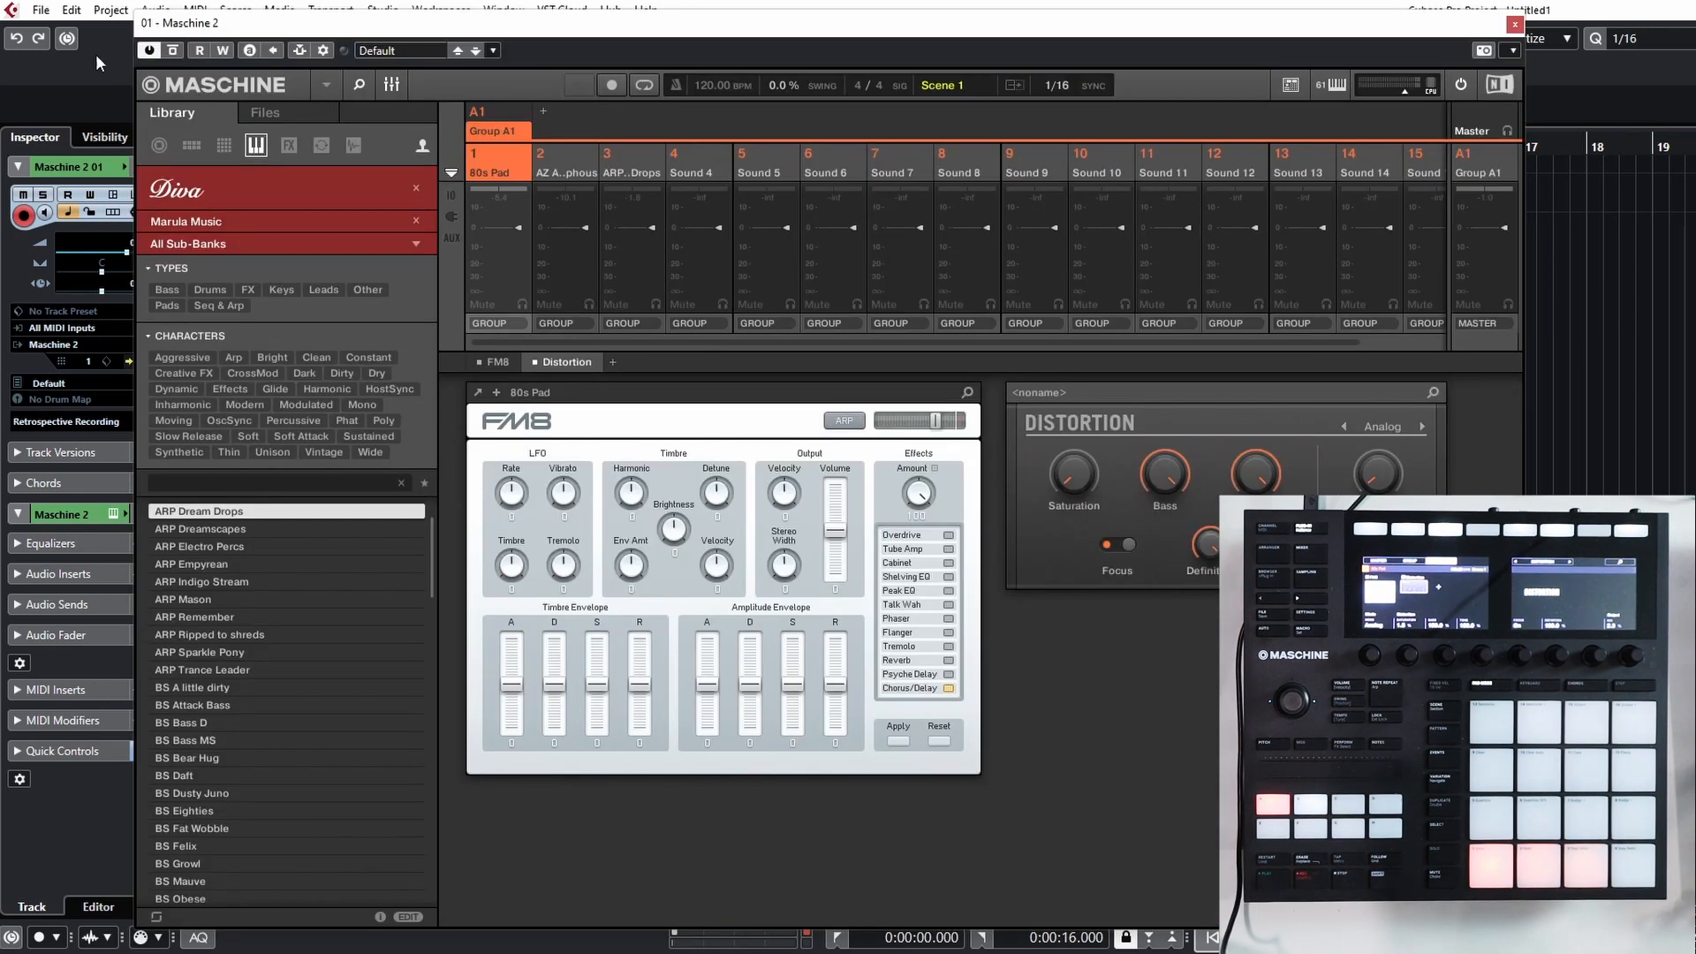
{"action": "left_click_drag", "start_coordinate": [381, 46], "coordinate": [492, 33]}
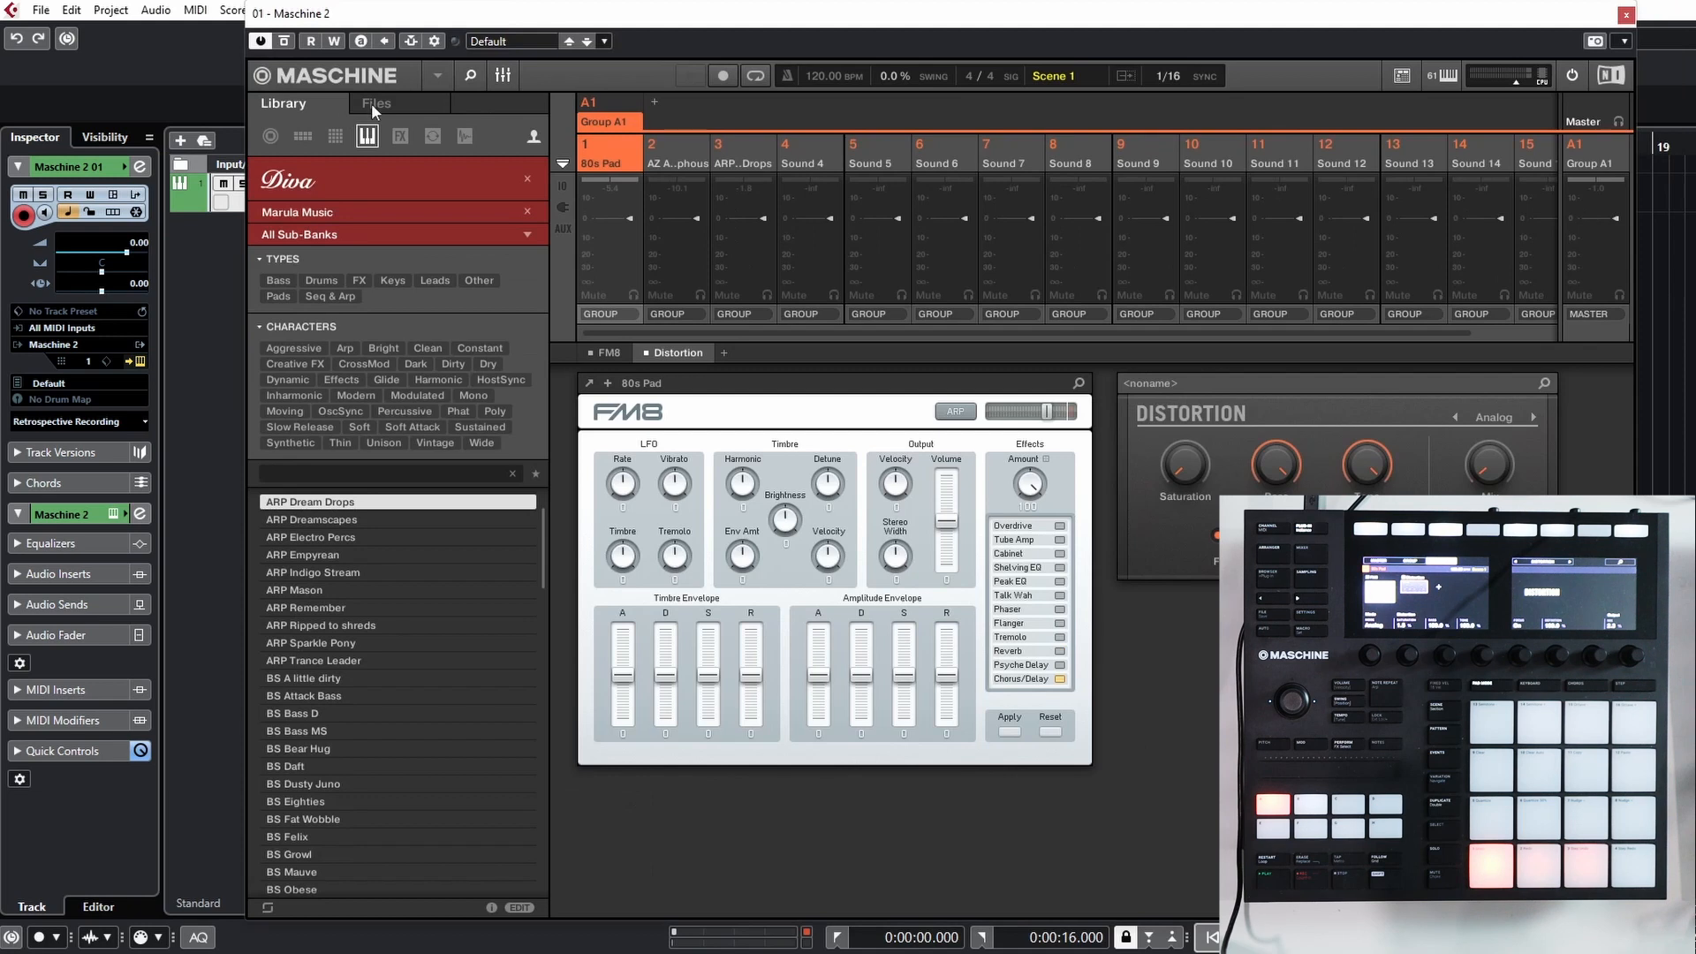
{"action": "left_click", "coordinate": [339, 135]}
{"action": "left_click", "coordinate": [365, 136]}
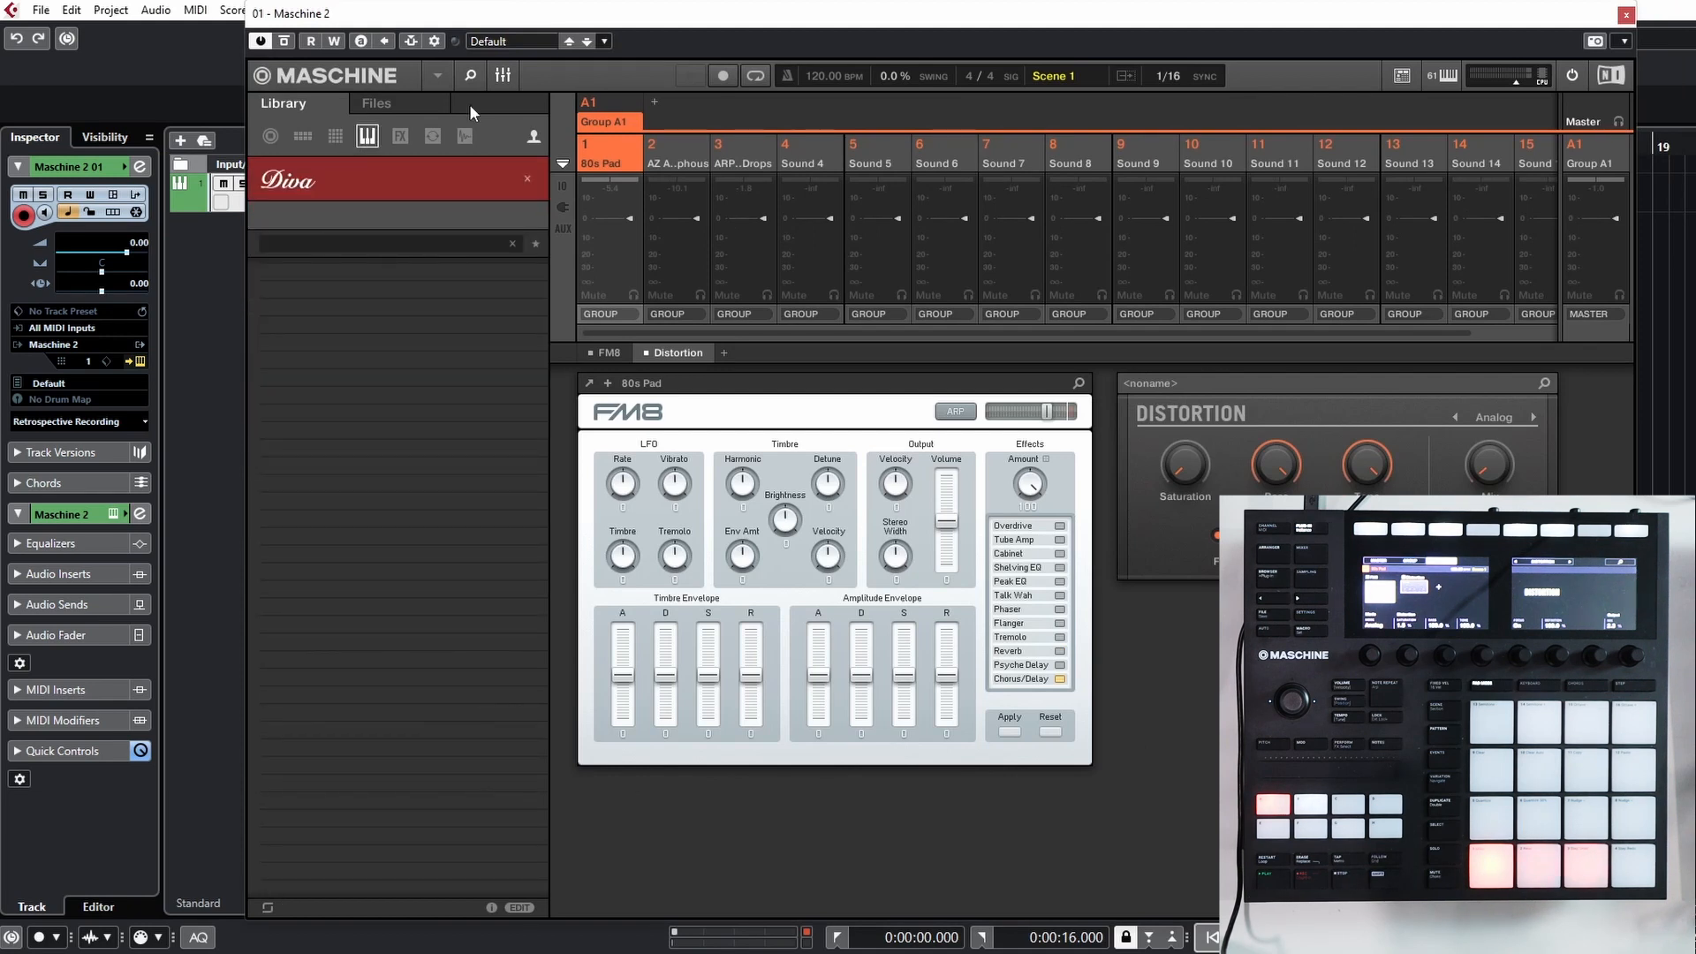
Switch Maschine to the arrangement view and adjust the Harmonic and Brightness of the 80s Pad sound.
{"action": "left_click", "coordinate": [507, 75]}
{"action": "left_click_drag", "start_coordinate": [542, 19], "coordinate": [412, 14]}
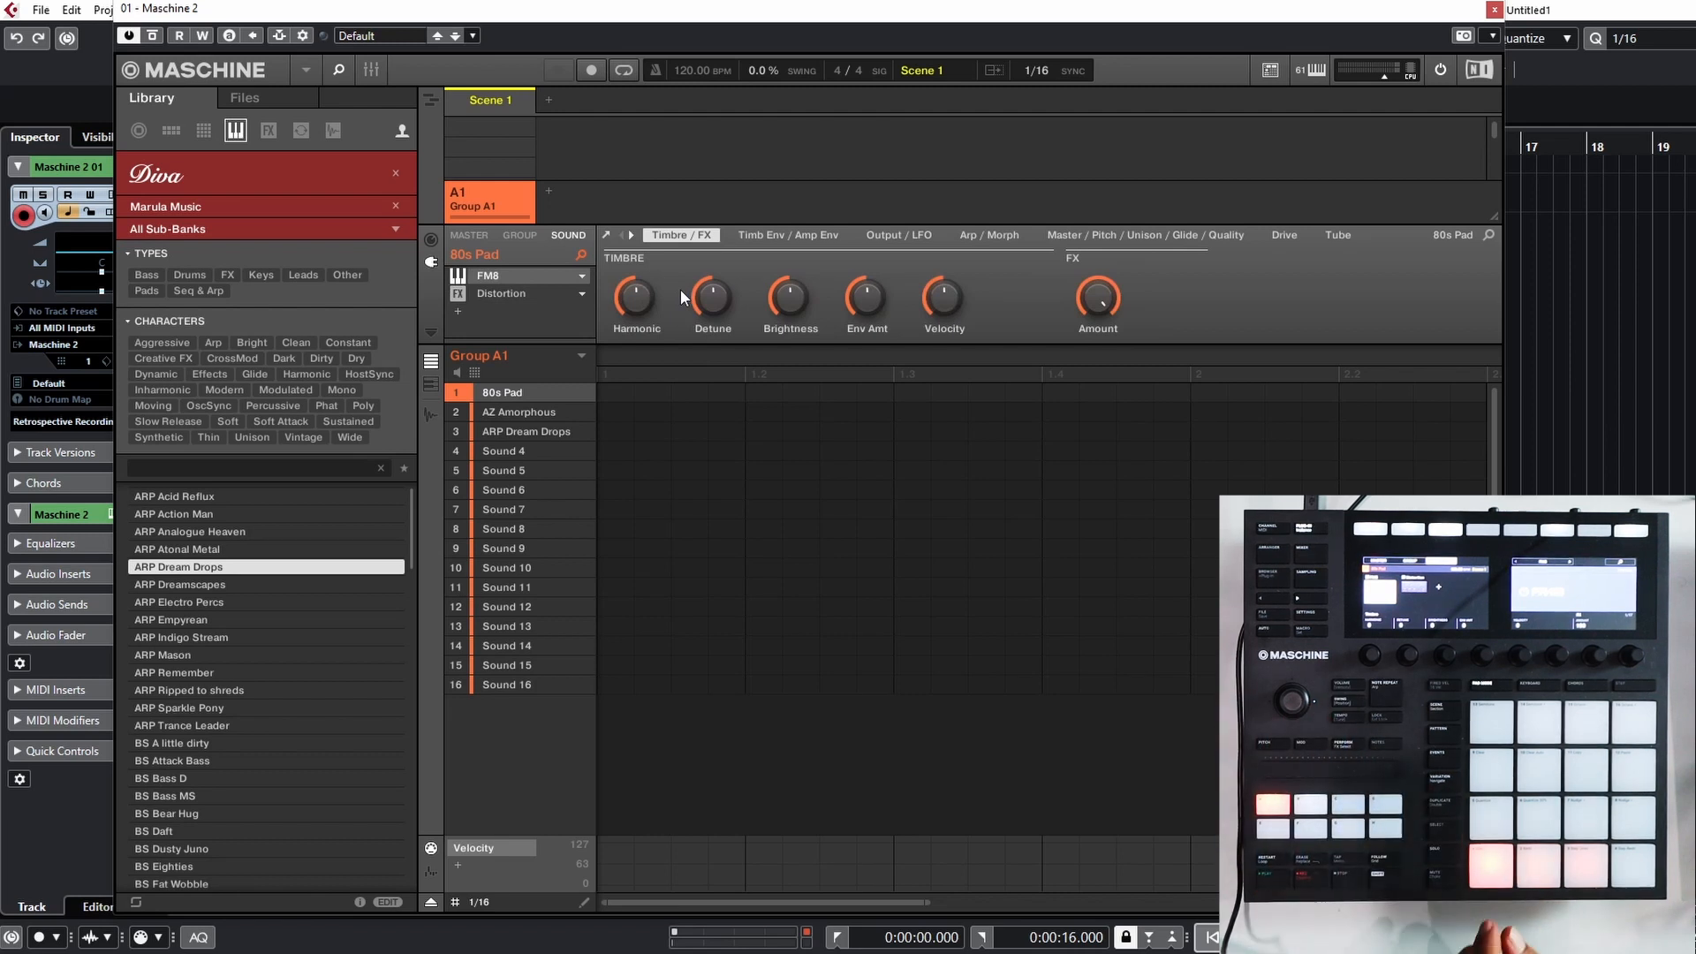
{"action": "left_click_drag", "start_coordinate": [633, 298], "coordinate": [633, 251]}
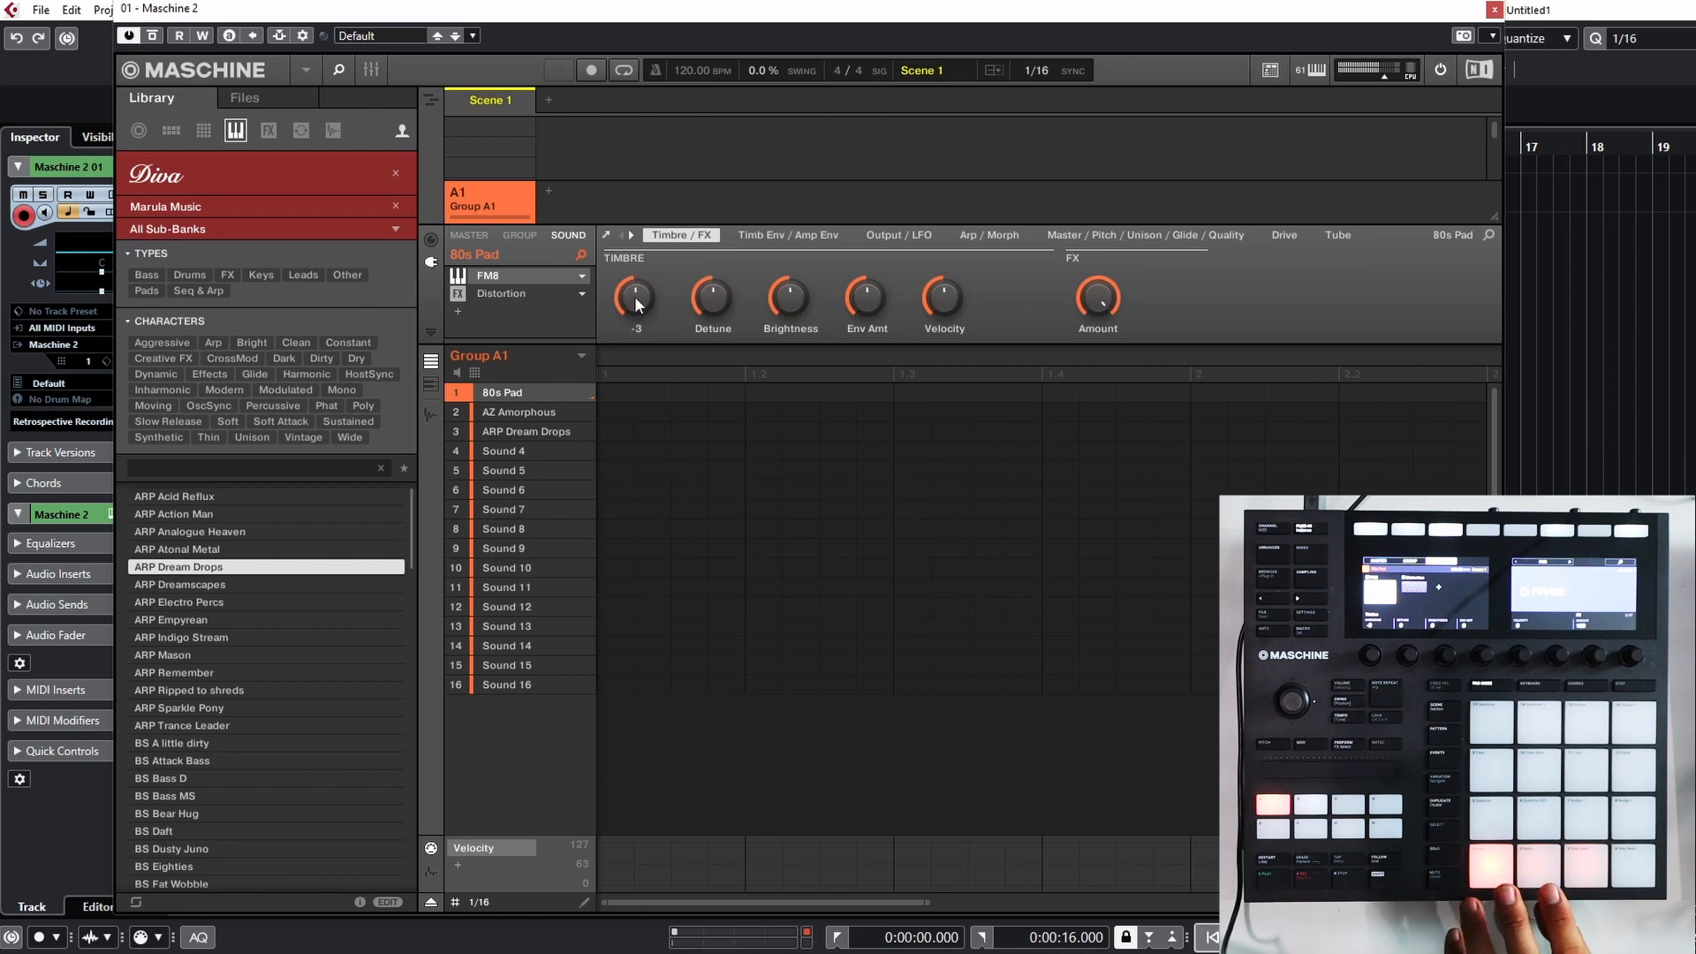
{"action": "mouse_move", "coordinate": [791, 298]}
{"action": "left_mouse_down"}
{"action": "mouse_move", "coordinate": [790, 282]}
{"action": "mouse_move", "coordinate": [791, 304]}
{"action": "left_mouse_up"}
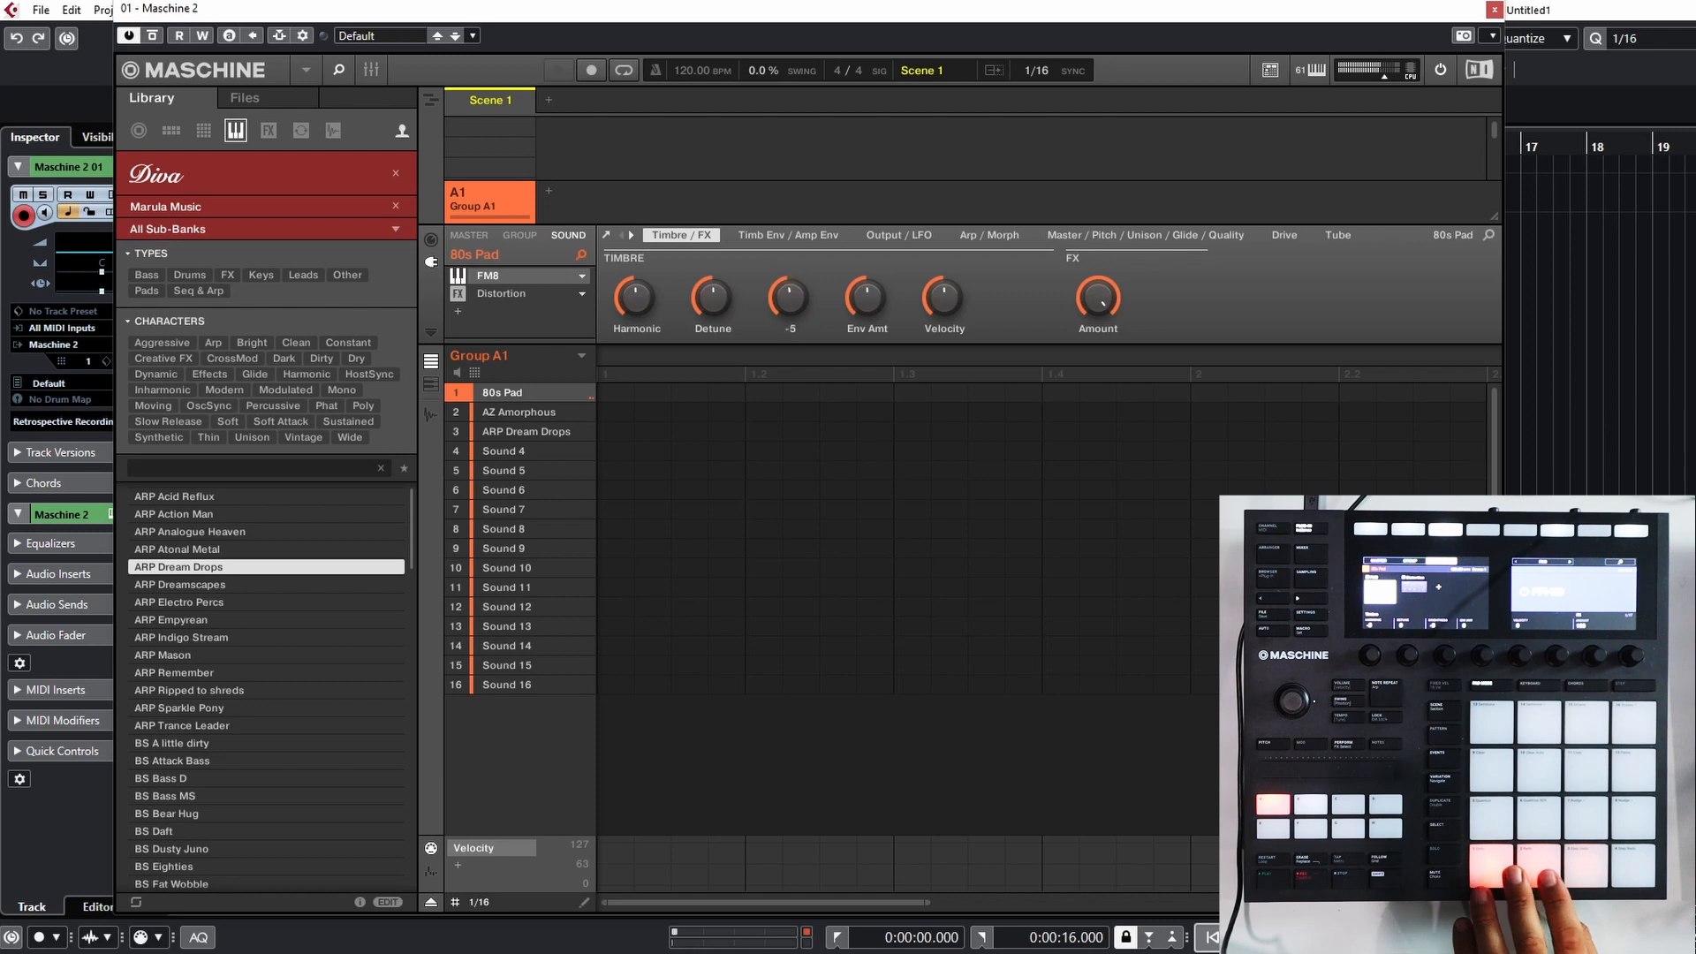
Enable automation read and write for the Maschine 2 instrument and try recording parameter automation during playback.
{"action": "left_click_drag", "start_coordinate": [543, 19], "coordinate": [562, 138]}
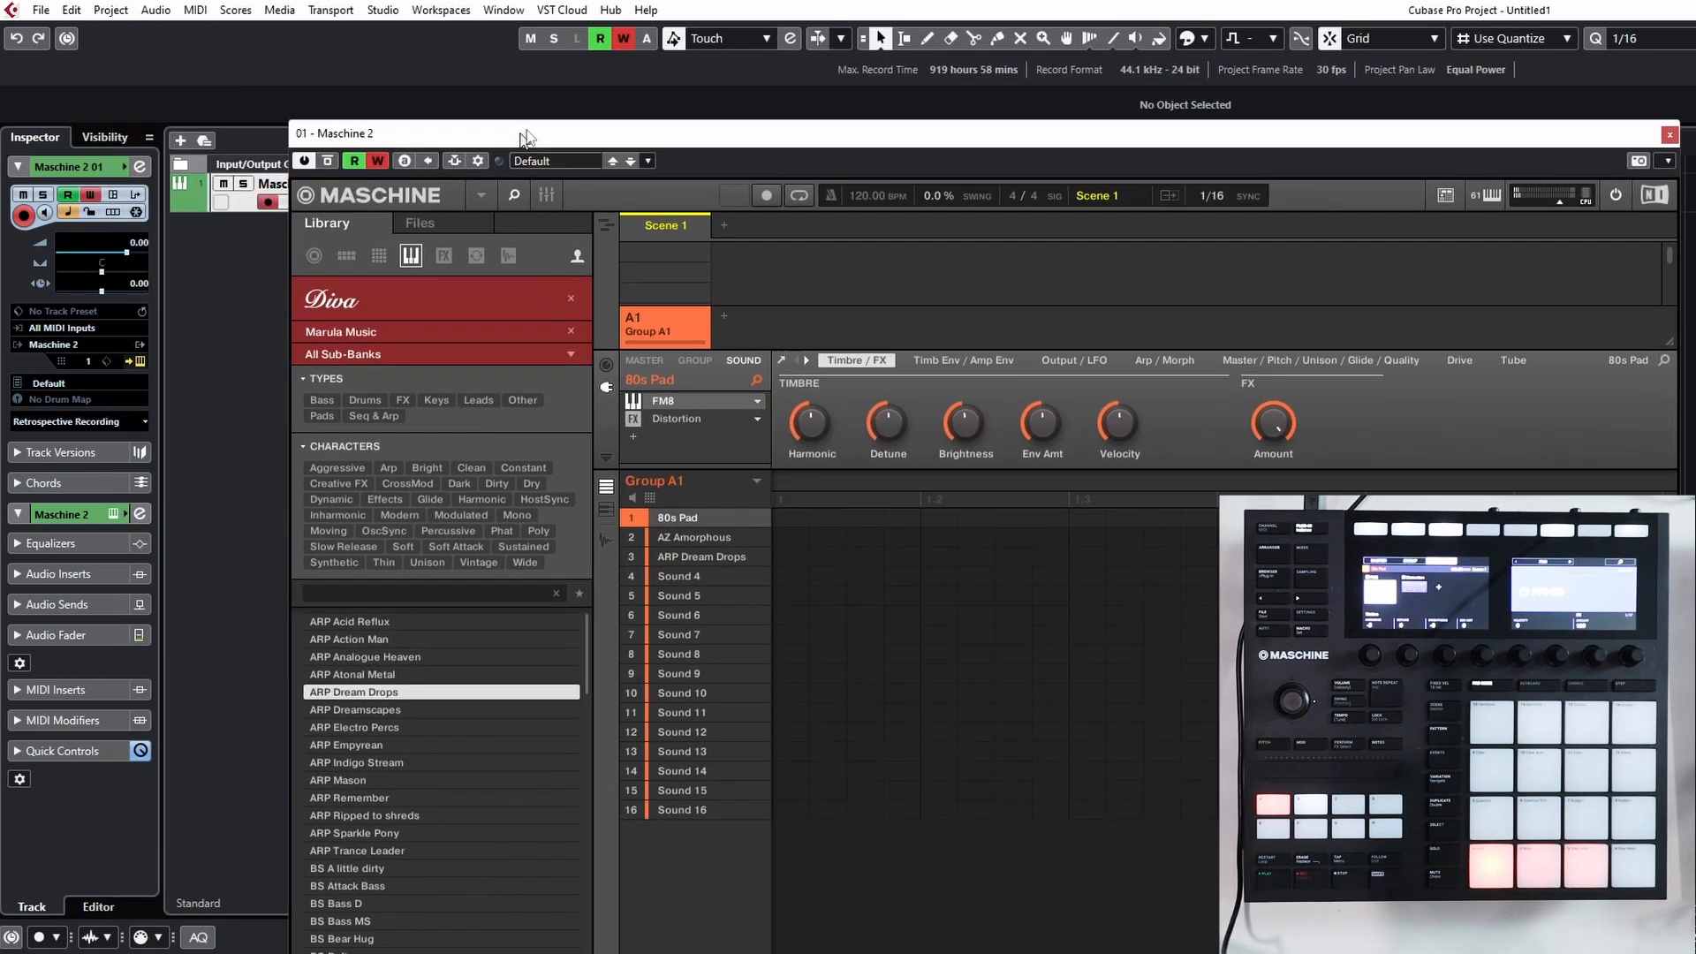
{"action": "left_click_drag", "start_coordinate": [522, 132], "coordinate": [922, 87]}
{"action": "key", "text": "space"}
{"action": "mouse_move", "coordinate": [1363, 380]}
{"action": "left_mouse_down"}
{"action": "mouse_move", "coordinate": [1363, 358]}
{"action": "mouse_move", "coordinate": [1363, 411]}
{"action": "mouse_move", "coordinate": [1363, 349]}
{"action": "mouse_move", "coordinate": [1363, 380]}
{"action": "left_mouse_up"}
{"action": "left_click_drag", "start_coordinate": [808, 90], "coordinate": [393, 310]}
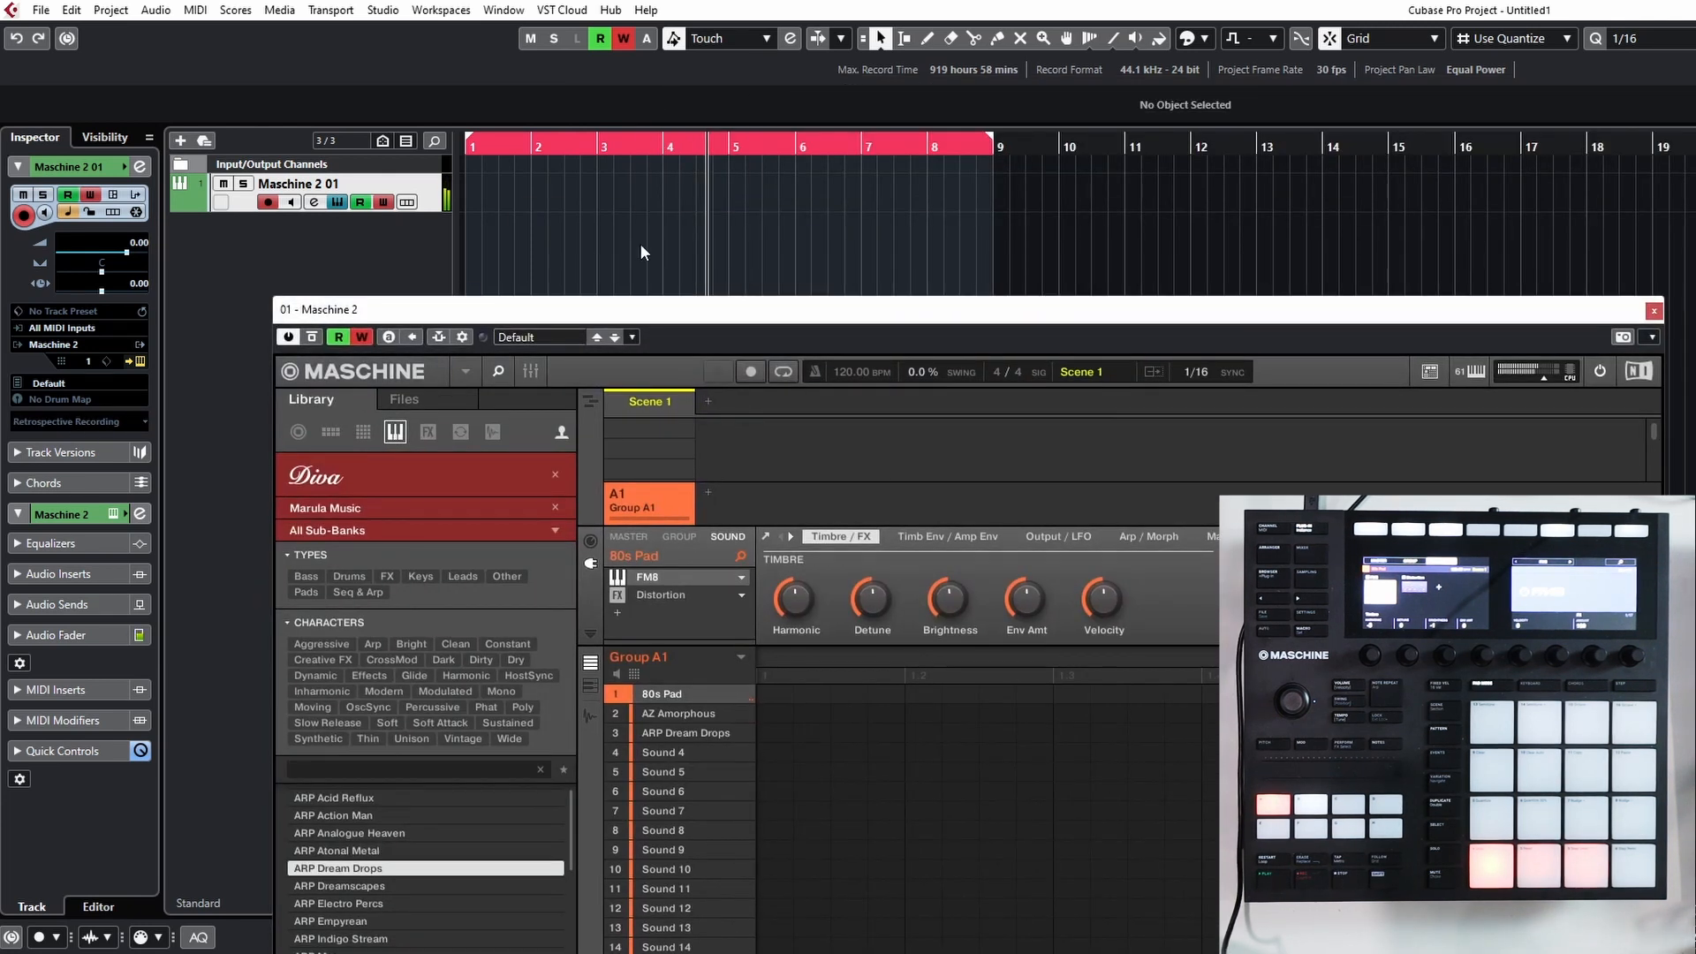
{"action": "left_click_drag", "start_coordinate": [487, 316], "coordinate": [489, 256]}
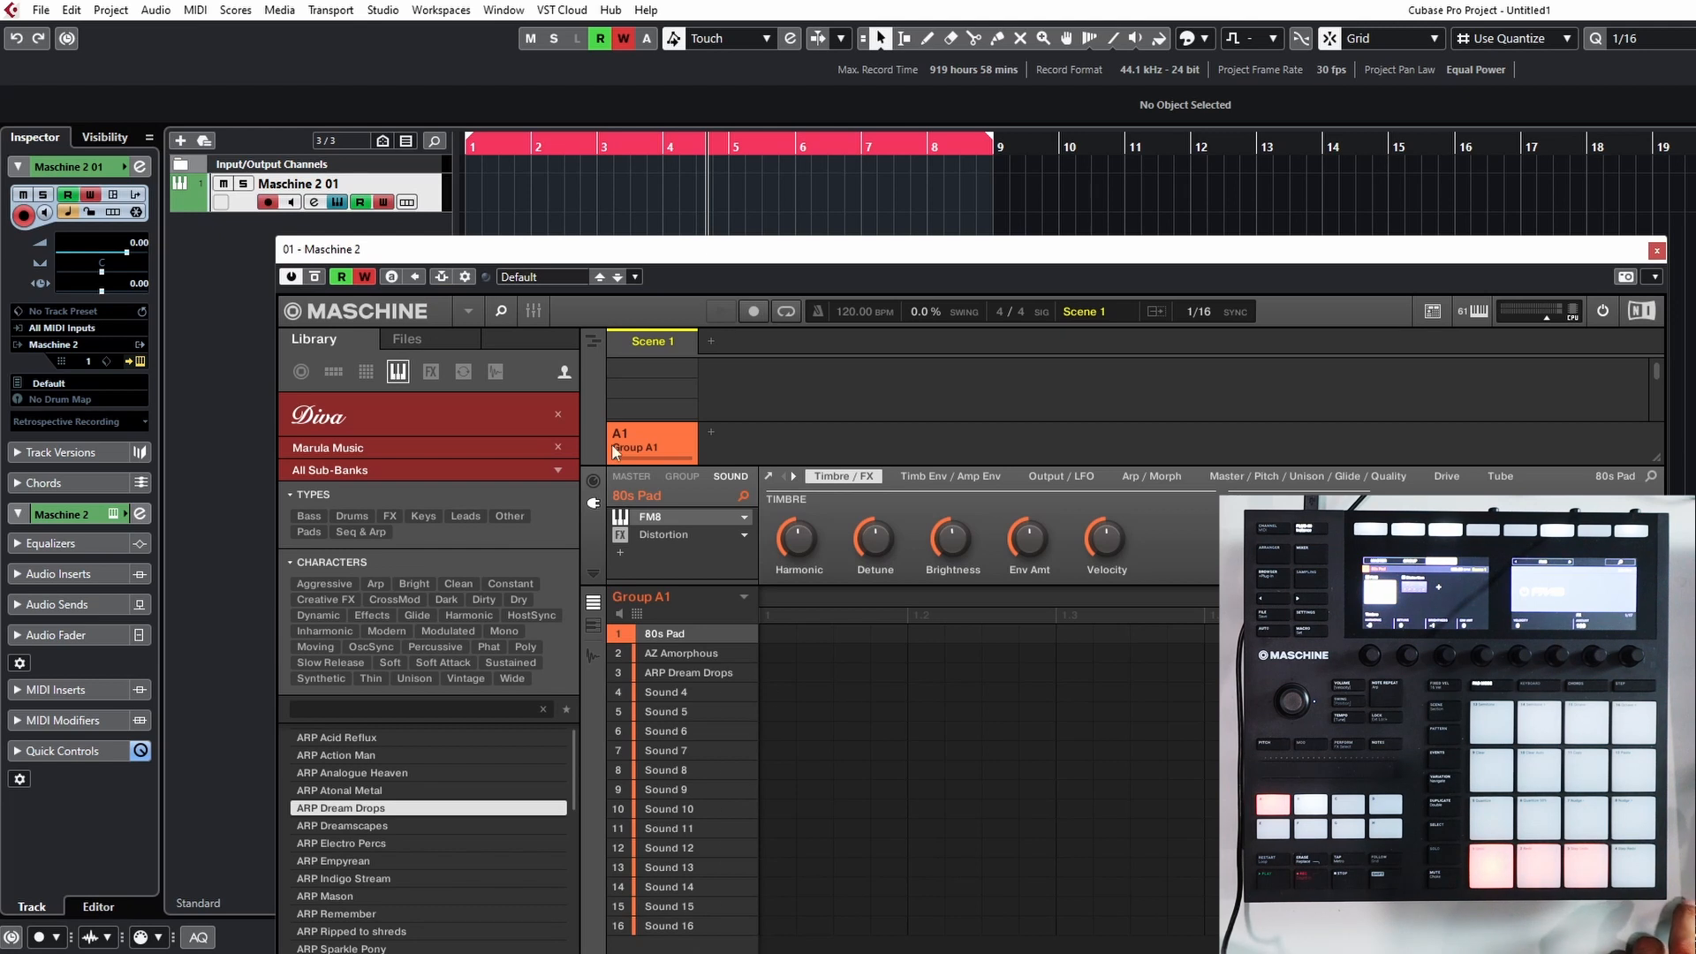
Show Maschine's mixer and turn off automation writing for the instrument.
{"action": "left_click", "coordinate": [533, 312]}
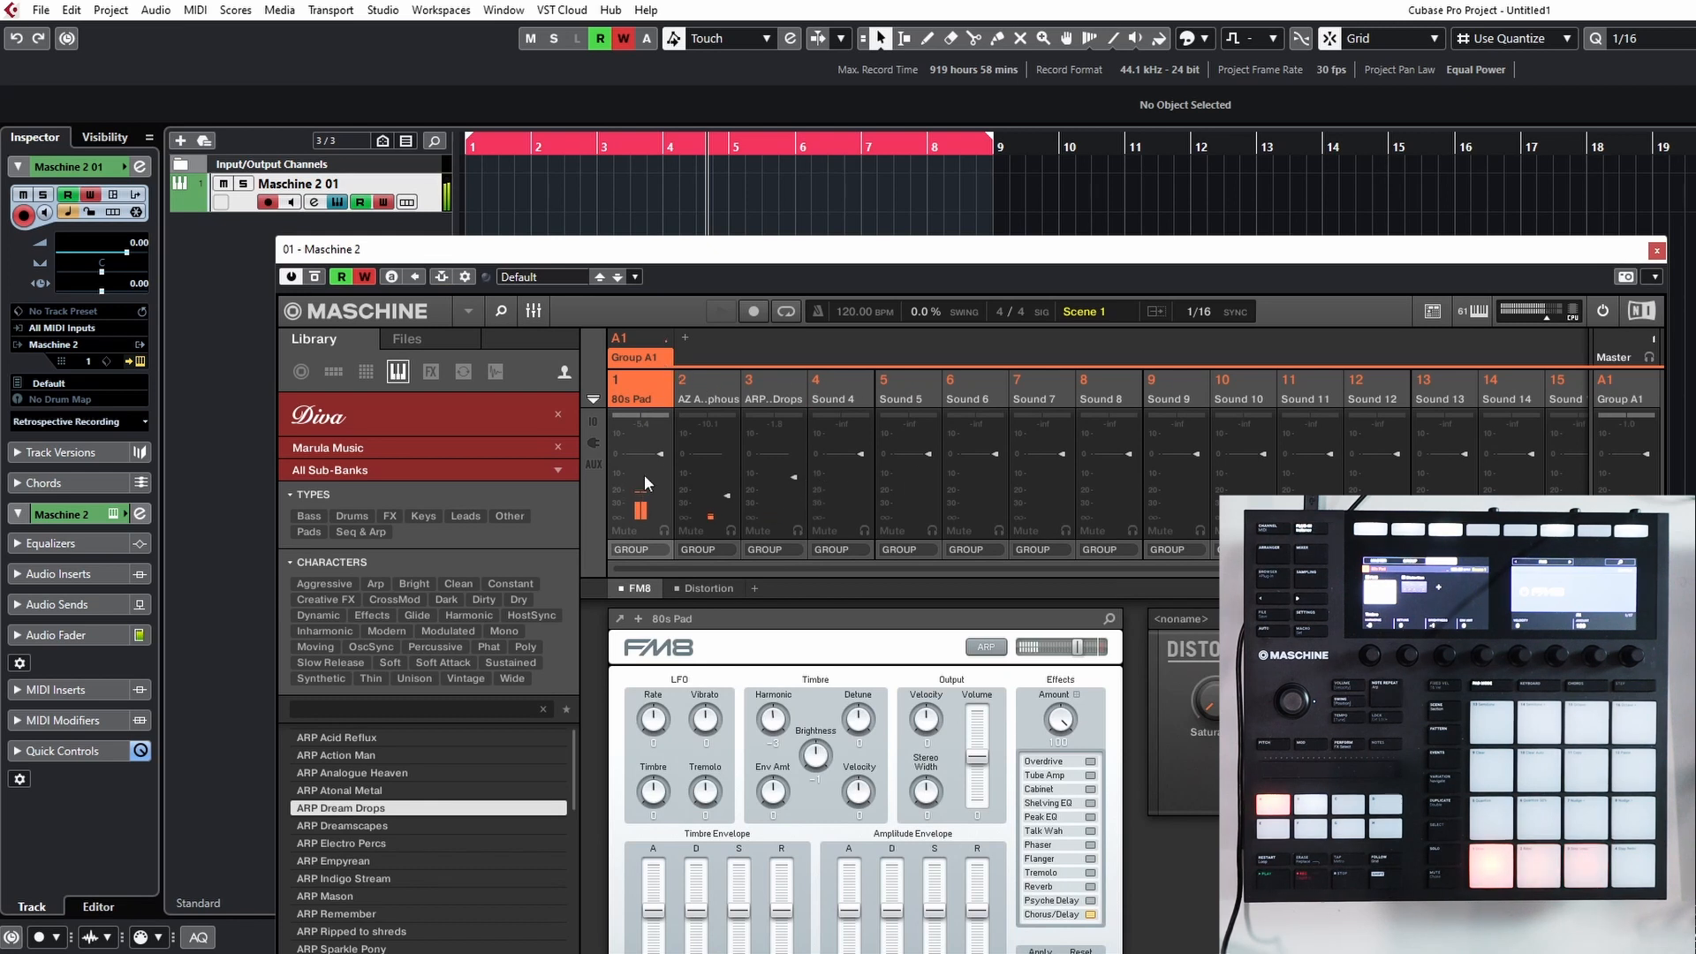
{"action": "left_click", "coordinate": [364, 274]}
{"action": "left_click_drag", "start_coordinate": [496, 255], "coordinate": [678, 62]}
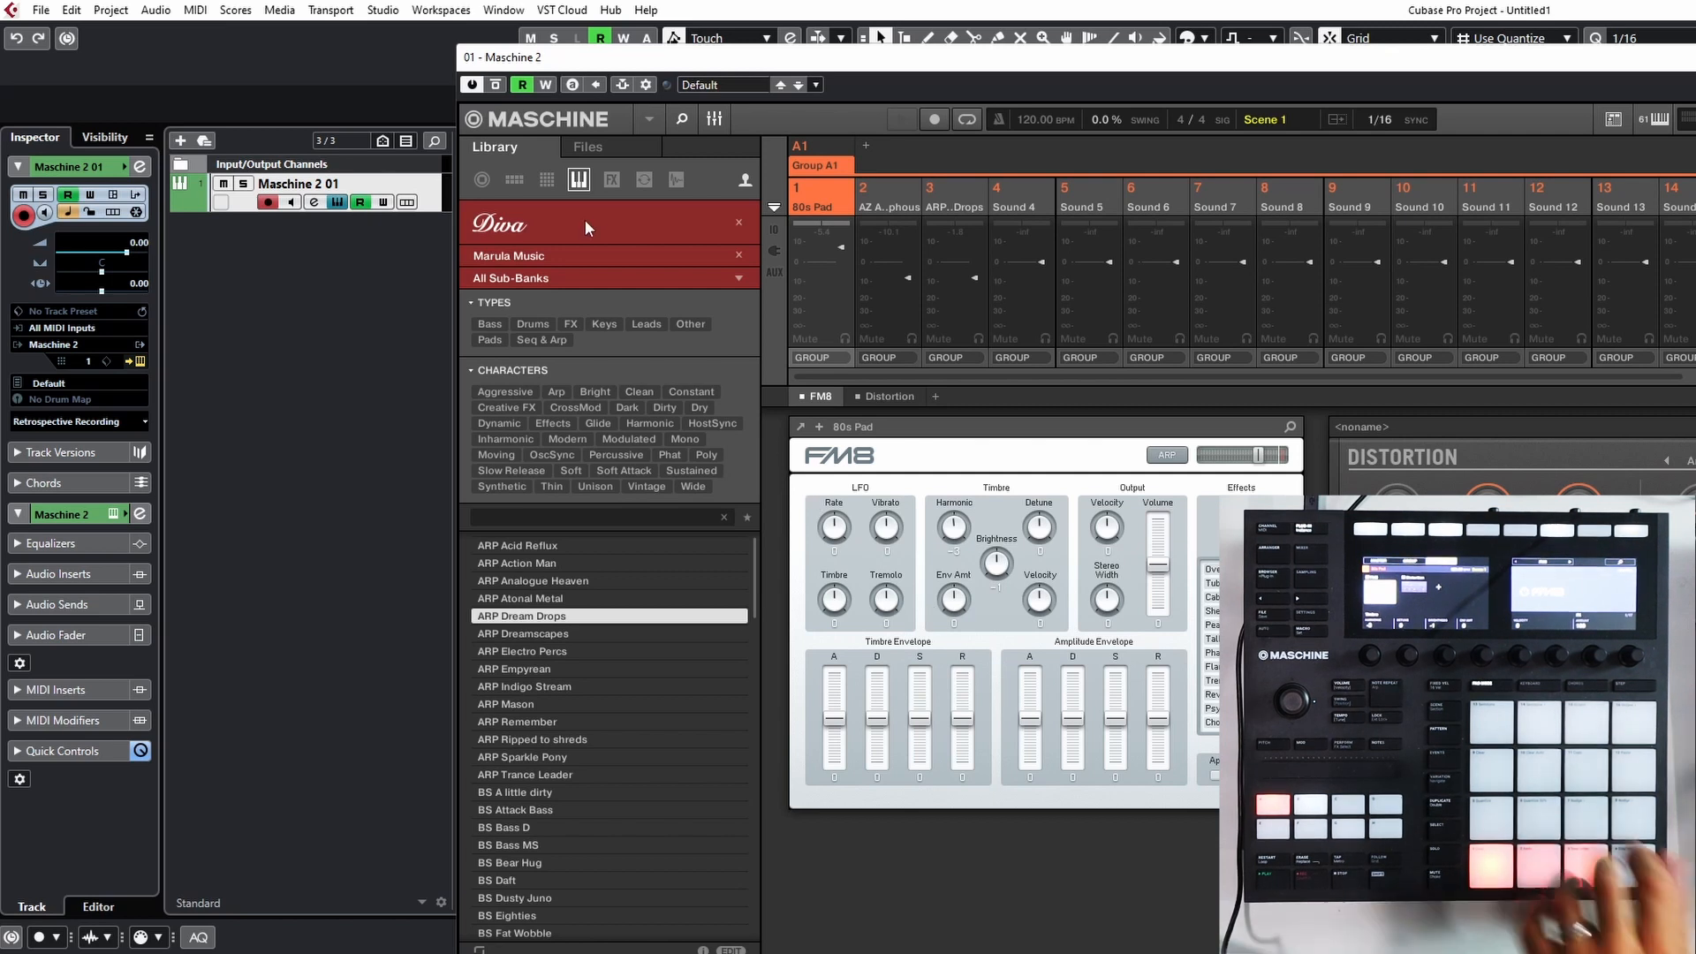
In the arrangement view, enable host automation for 80s Pad's Harmonic, Detune, Brightness, Env Amt, Velocity and Amount controls.
{"action": "left_click", "coordinate": [716, 119]}
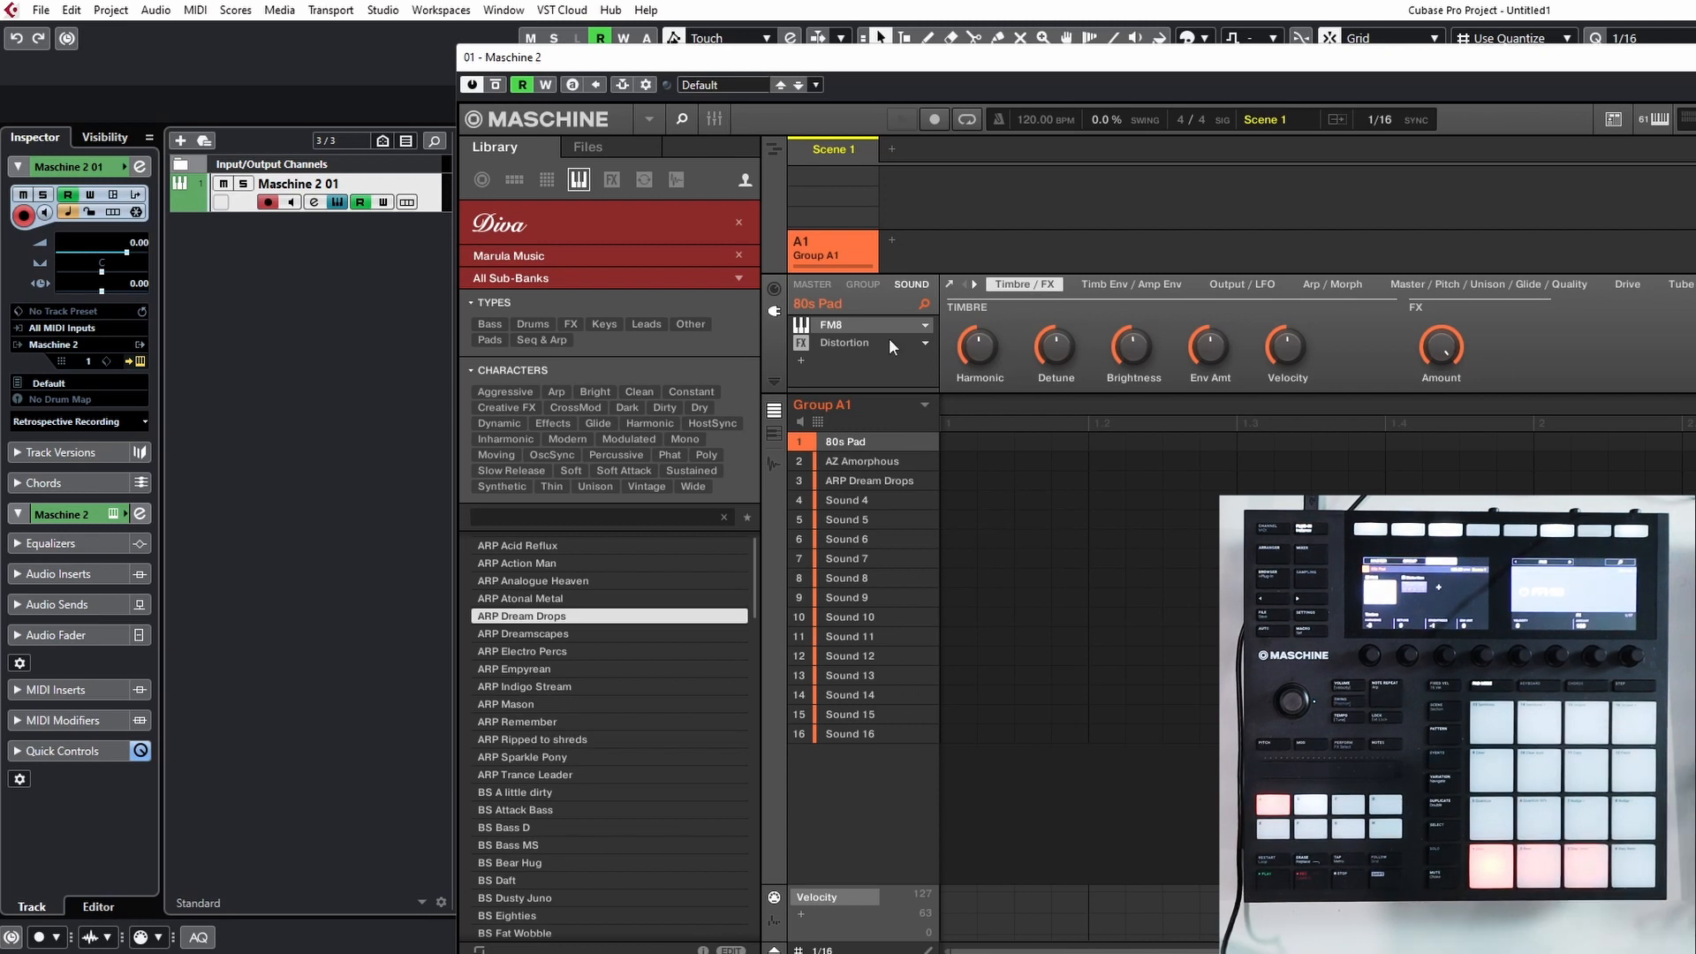
{"action": "left_click", "coordinate": [774, 380]}
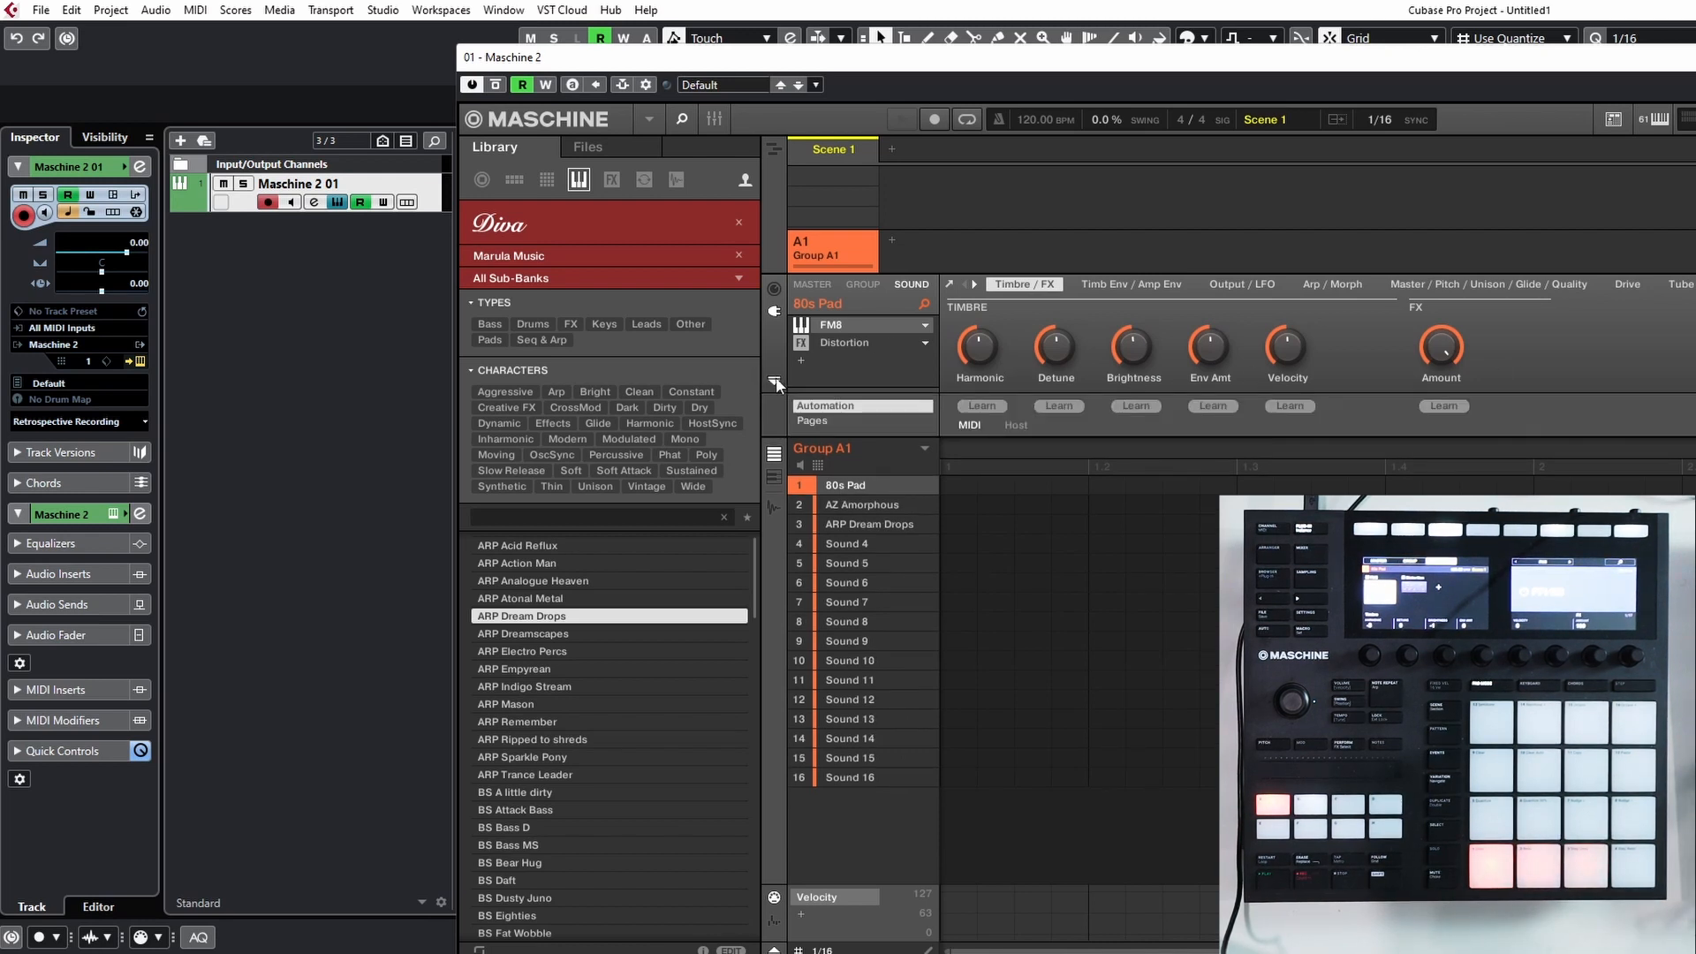
{"action": "left_click", "coordinate": [1015, 426]}
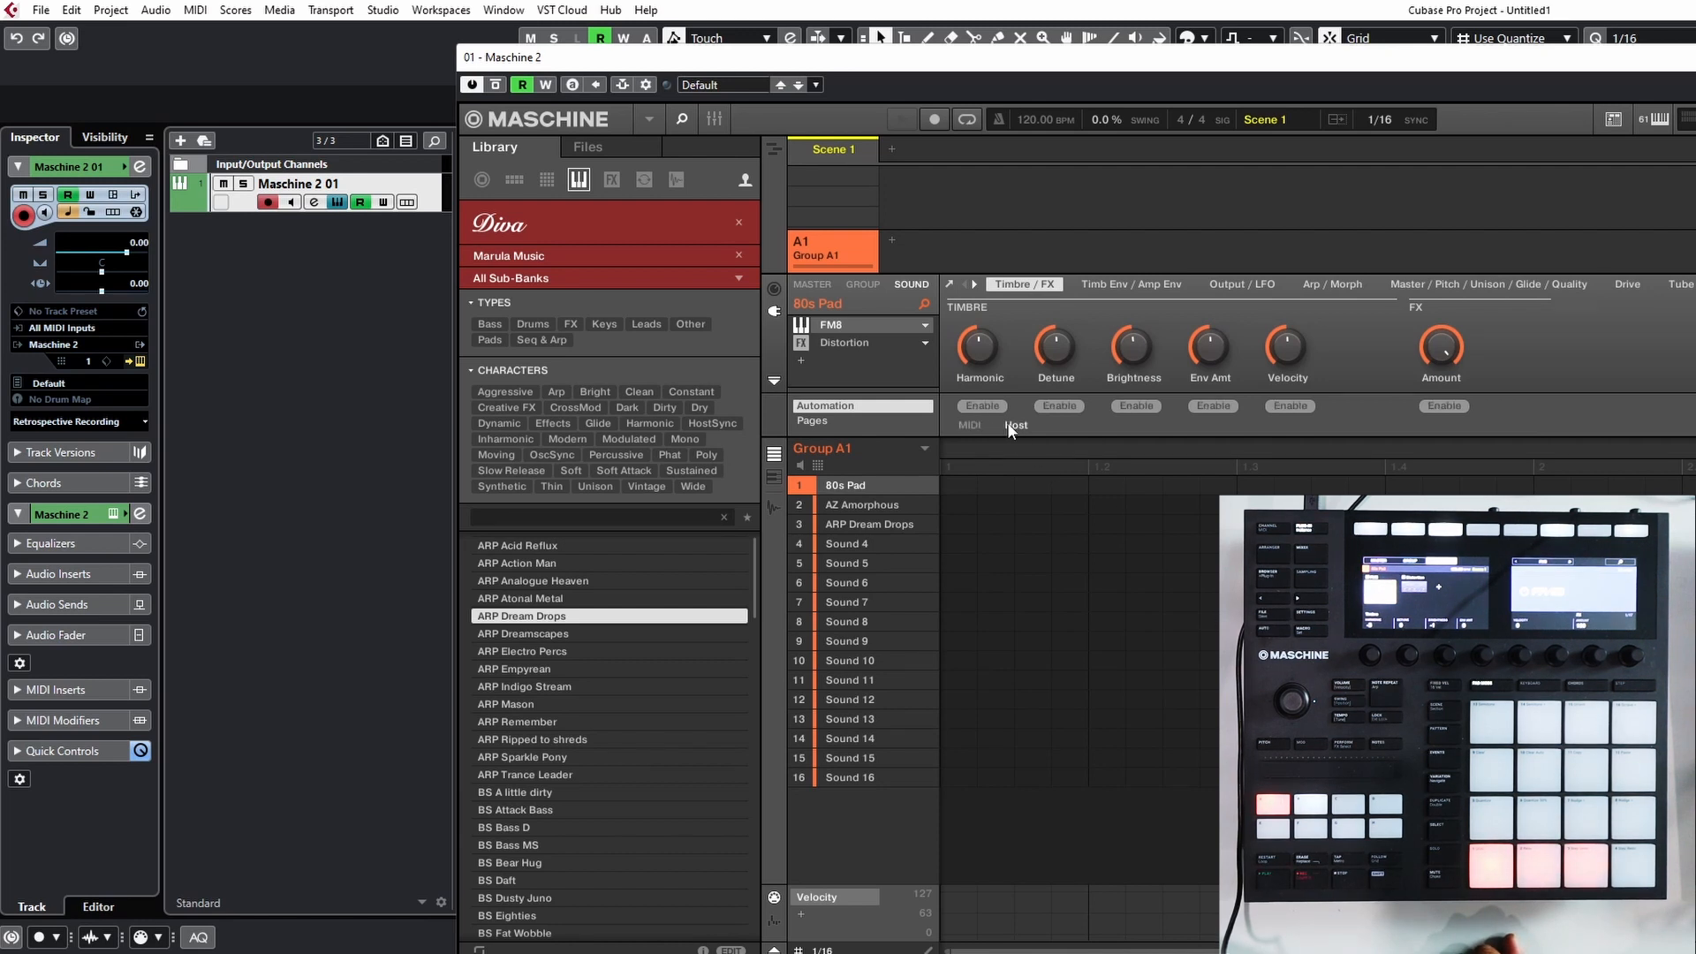
{"action": "left_click", "coordinate": [976, 405]}
{"action": "left_click", "coordinate": [1060, 405]}
{"action": "left_click", "coordinate": [1135, 405]}
{"action": "left_click", "coordinate": [1219, 406]}
{"action": "left_click", "coordinate": [1441, 410]}
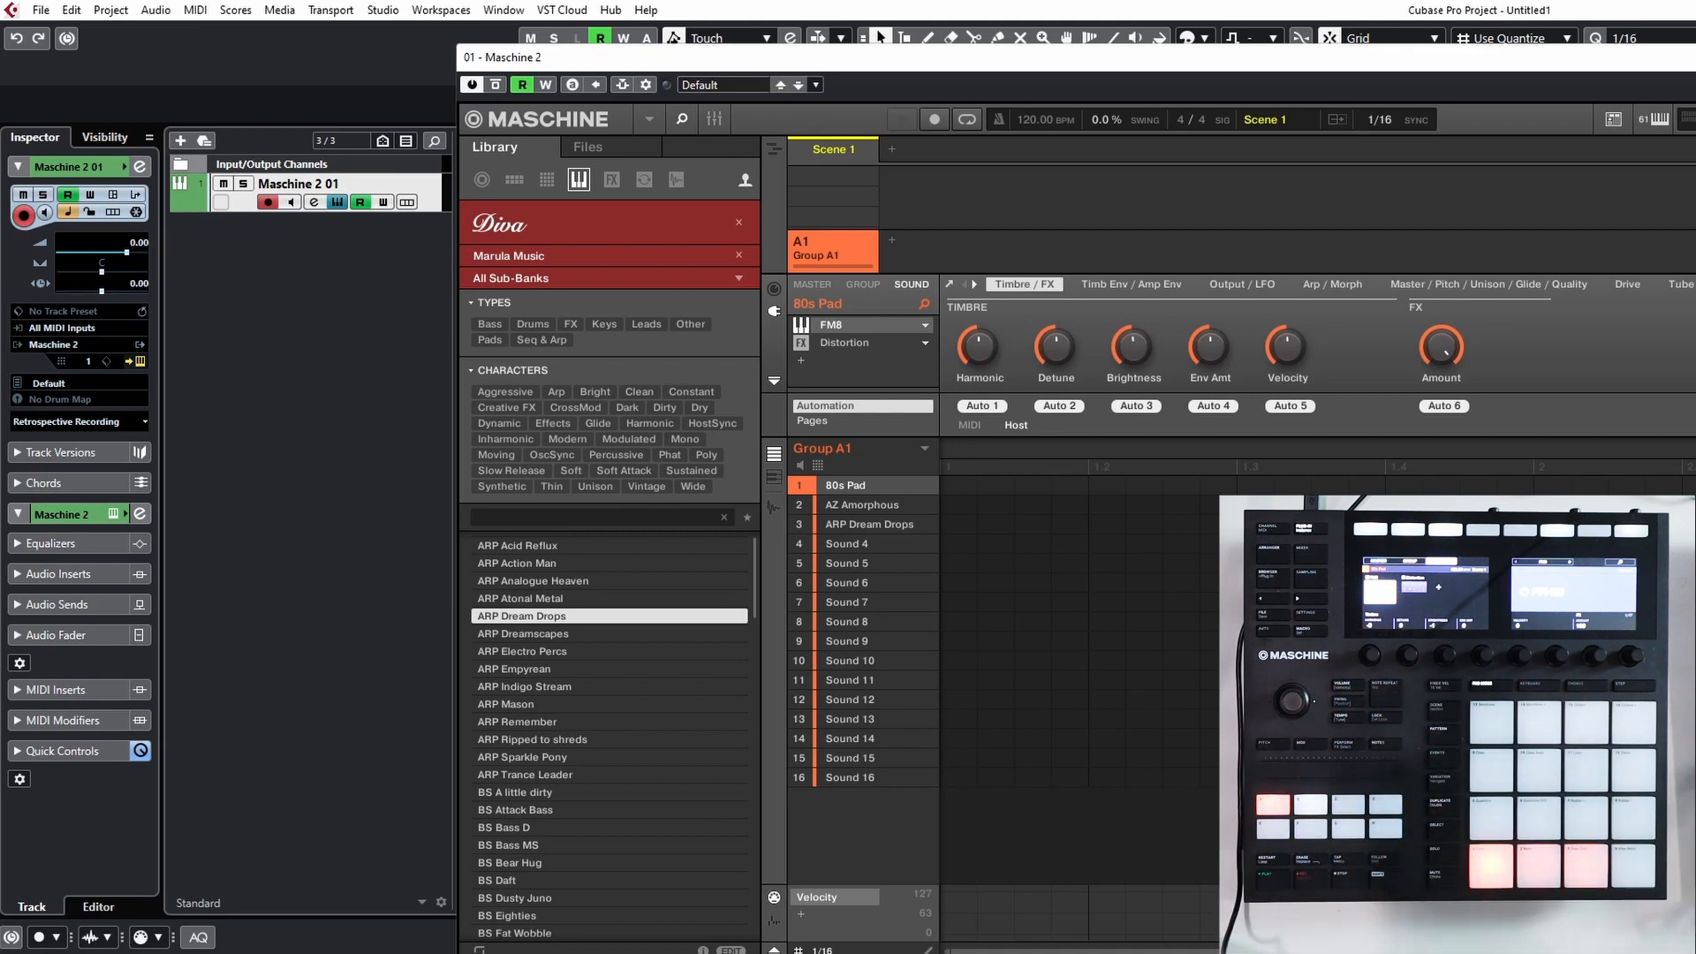
Turn on automation writing and record Harmonic, Detune and Brightness automation for the 80s Pad over the first eight bars.
{"action": "left_click_drag", "start_coordinate": [655, 71], "coordinate": [487, 324]}
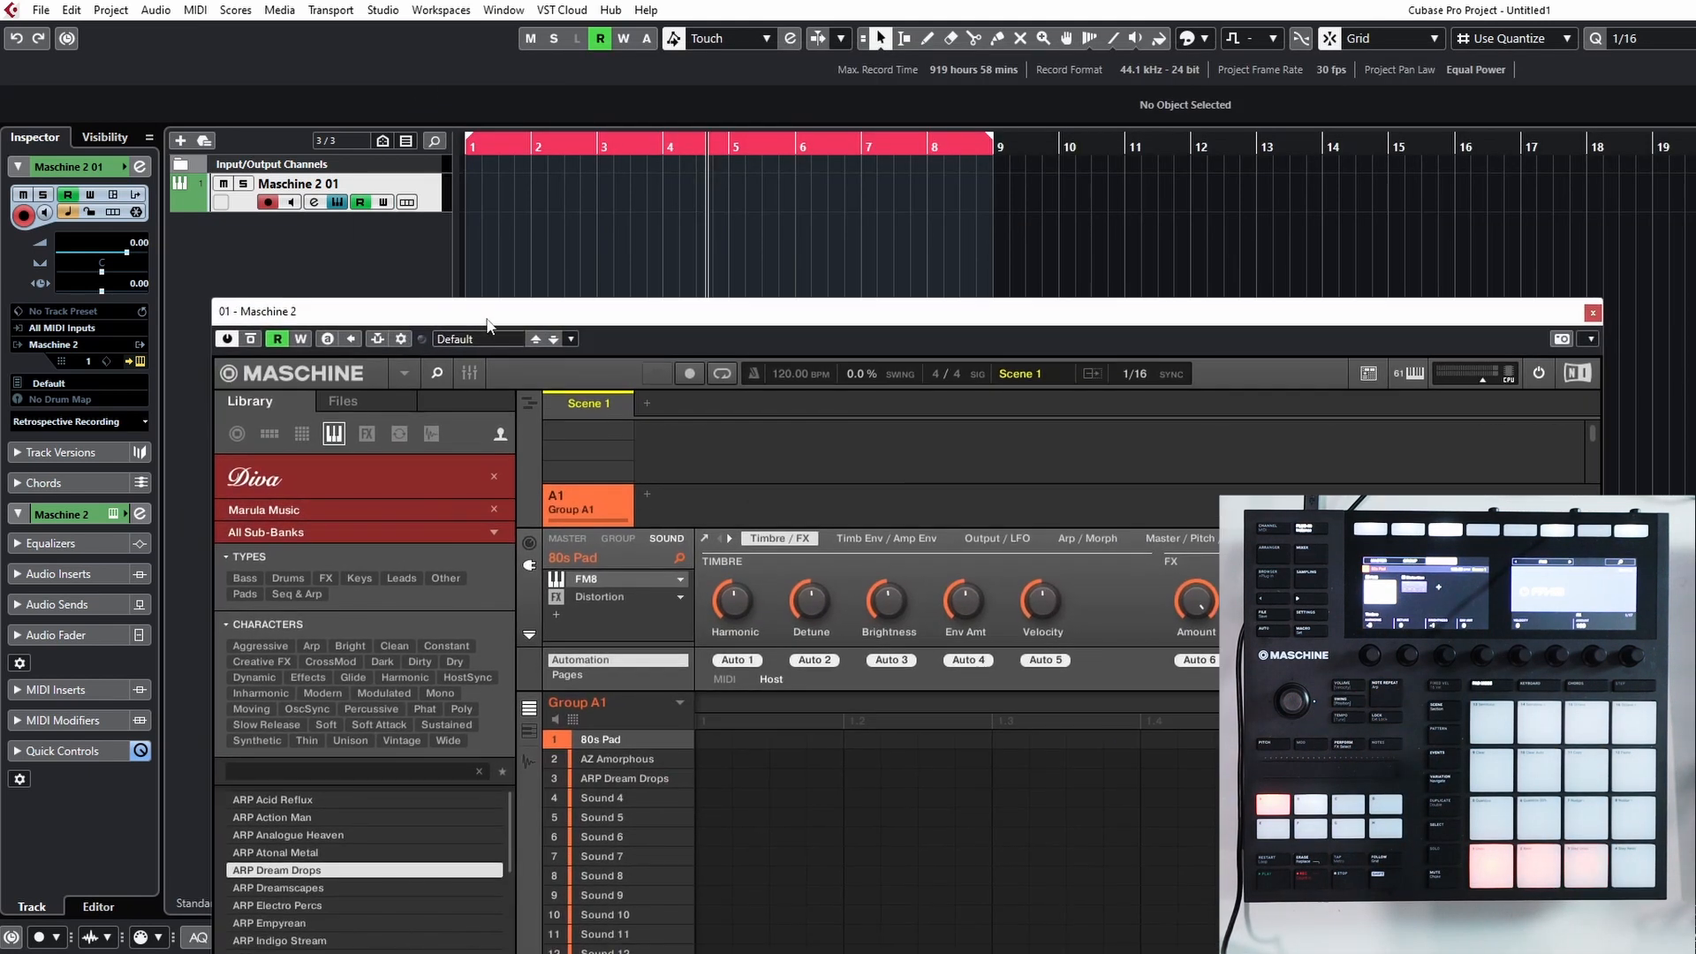
{"action": "left_click", "coordinate": [300, 339]}
{"action": "left_click_drag", "start_coordinate": [515, 153], "coordinate": [378, 142]}
{"action": "key", "text": "space"}
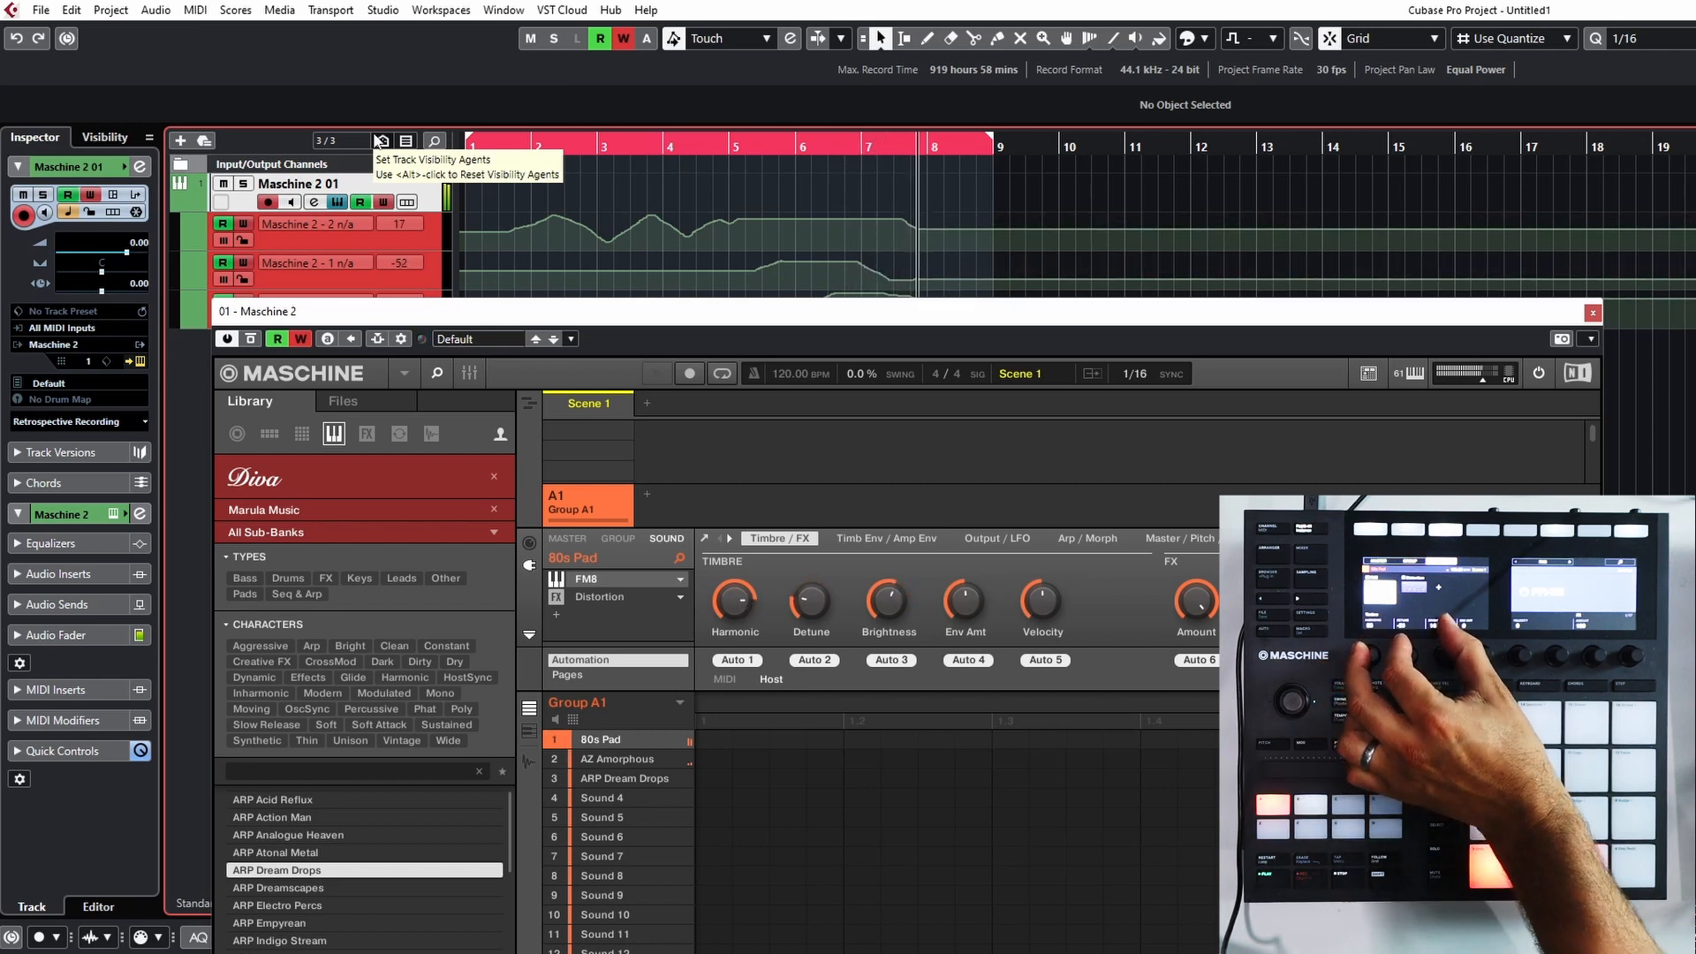
{"action": "key", "text": "space"}
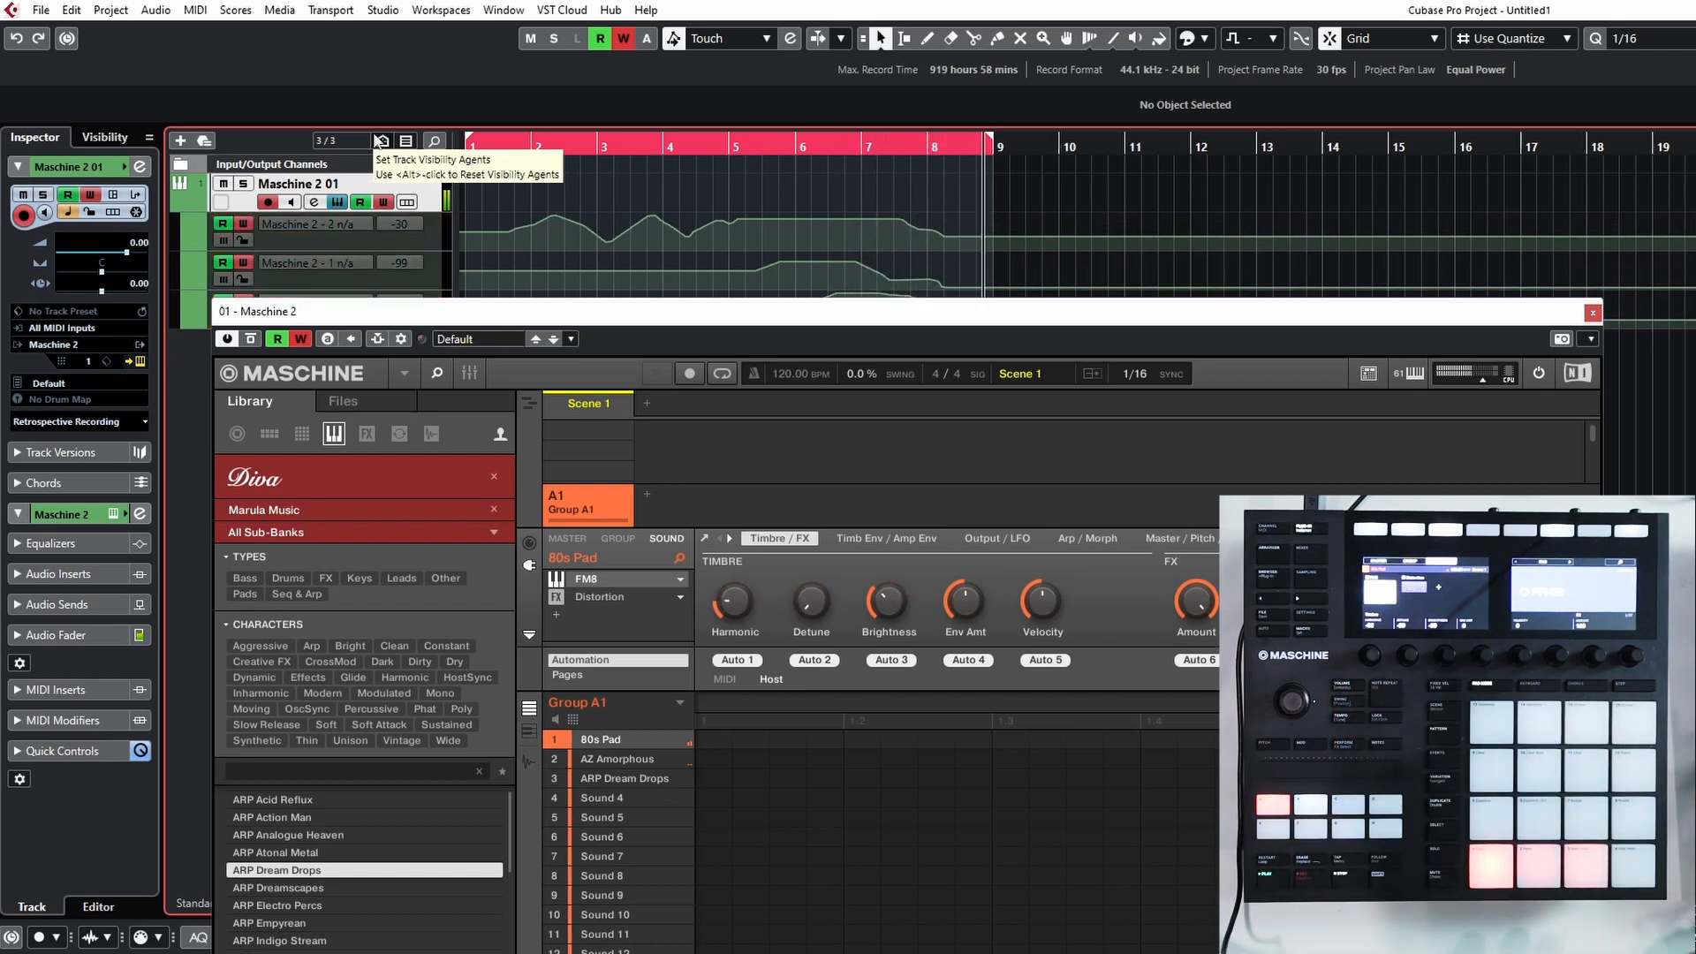
Close the instrument window and turn off automation writing on the Maschine 2 01 track.
{"action": "left_click", "coordinate": [820, 227]}
{"action": "double_click", "coordinate": [820, 227]}
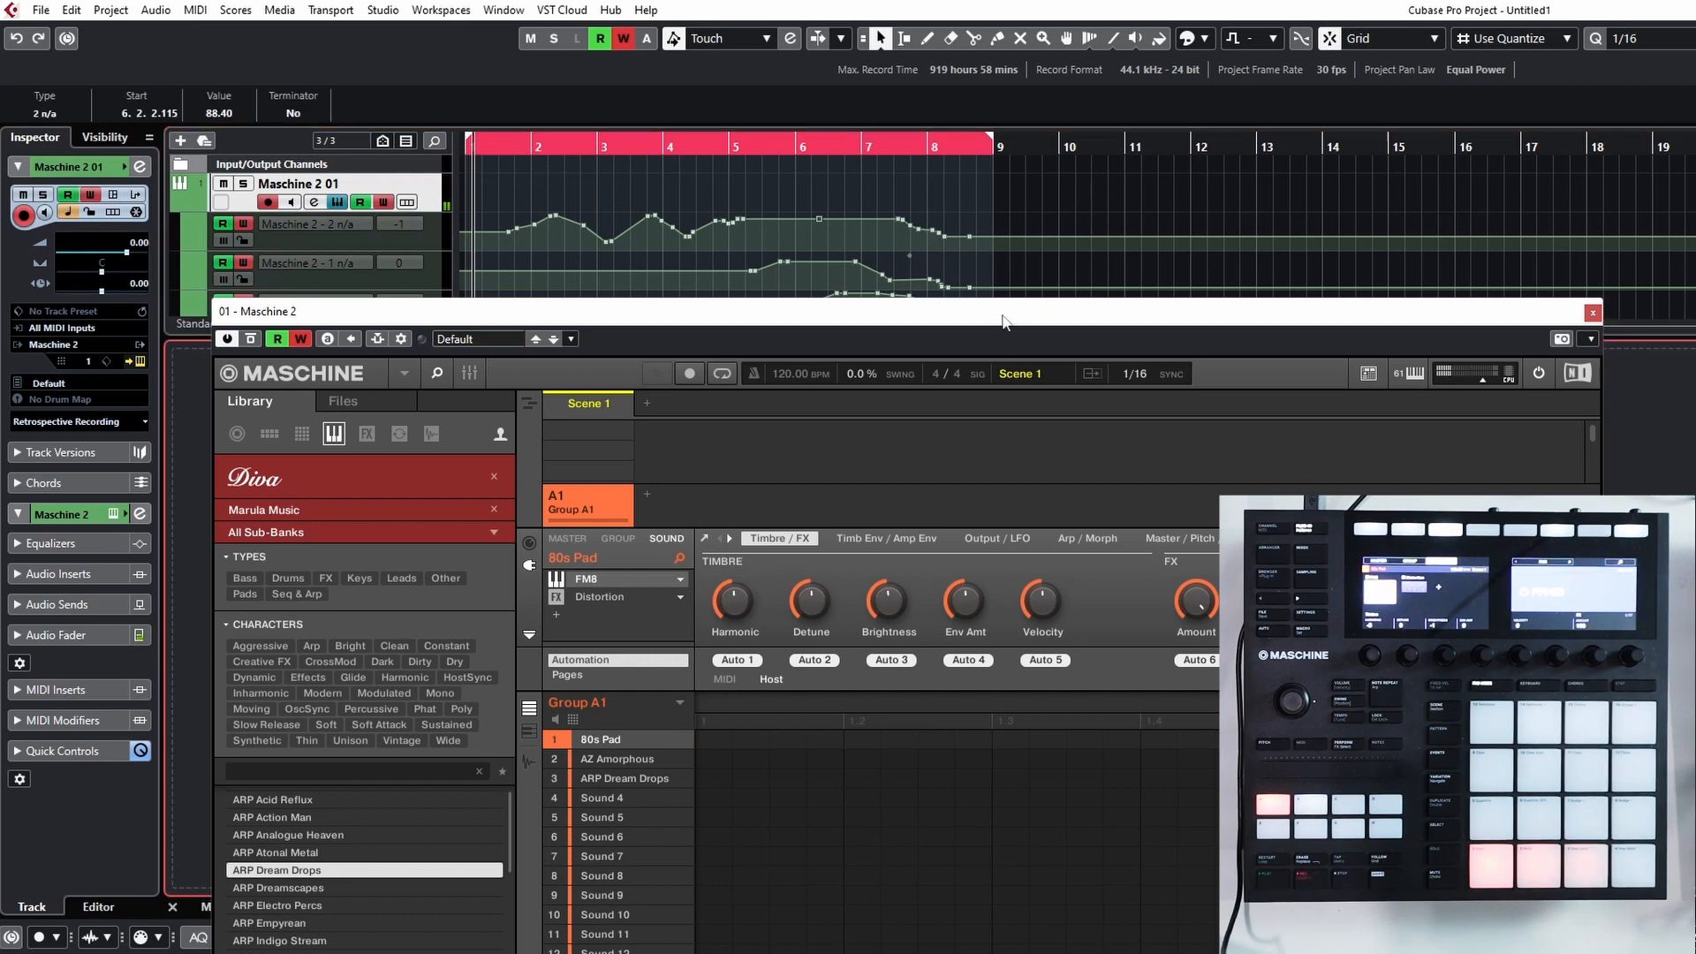
{"action": "left_click", "coordinate": [1594, 315]}
{"action": "scroll", "coordinate": [694, 281], "scroll_direction": "down", "scroll_amount": 1}
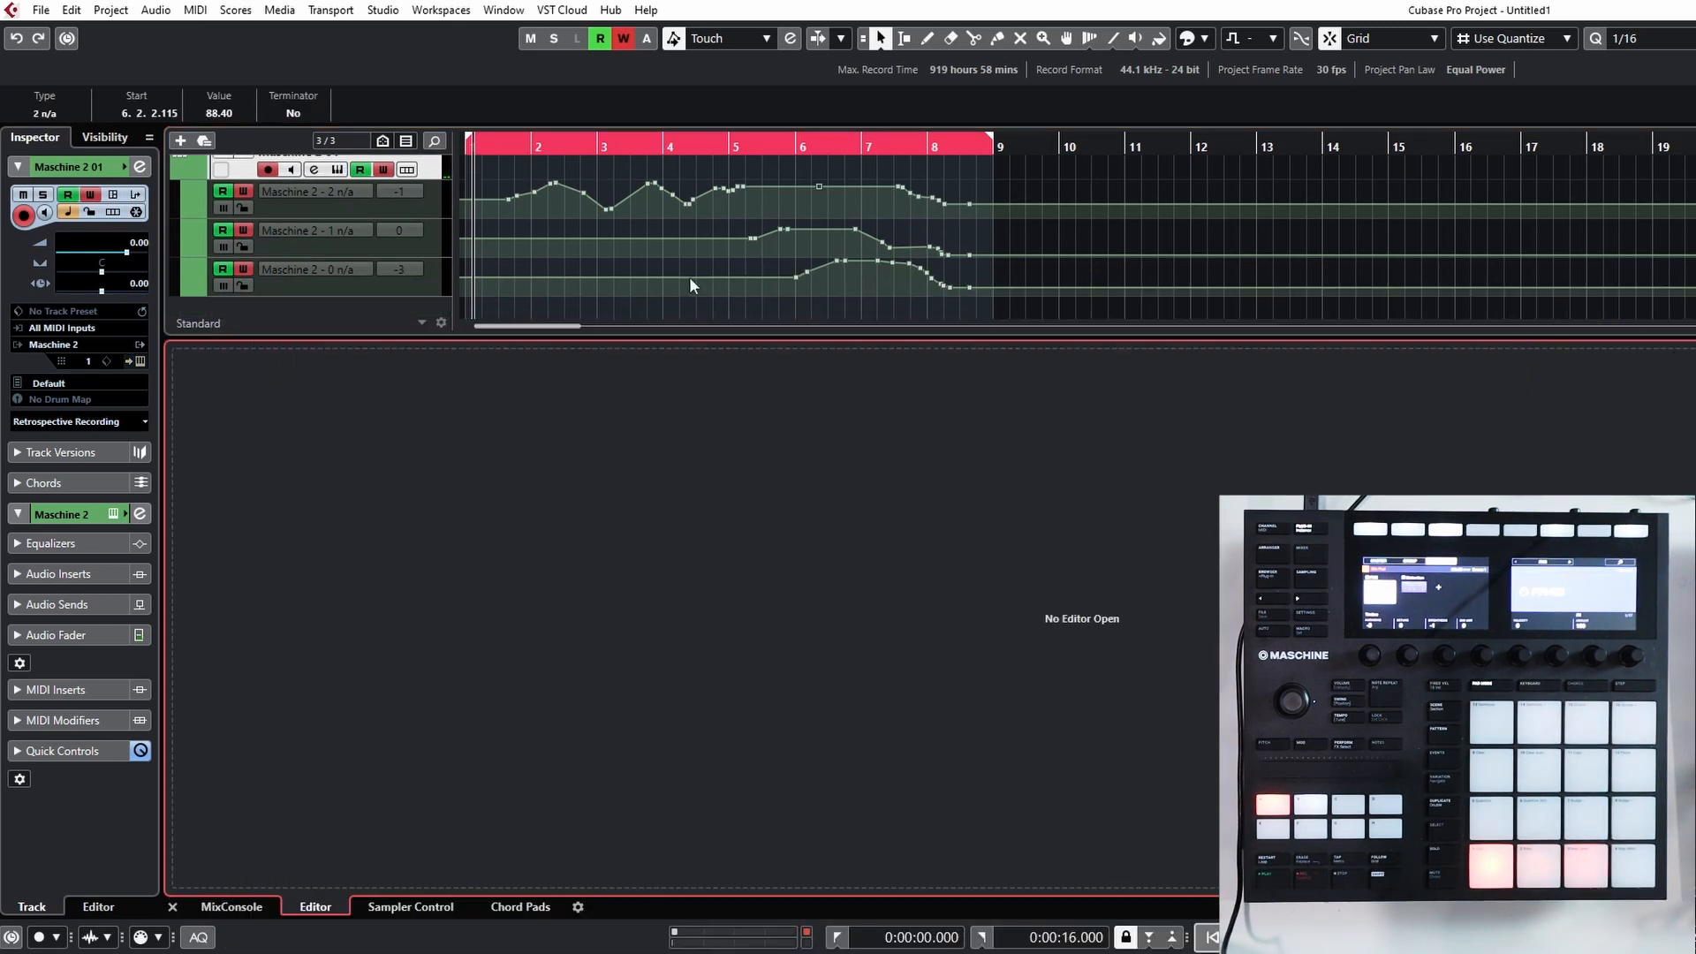
{"action": "key", "text": "ctrl+alt+b"}
{"action": "left_click", "coordinate": [745, 409]}
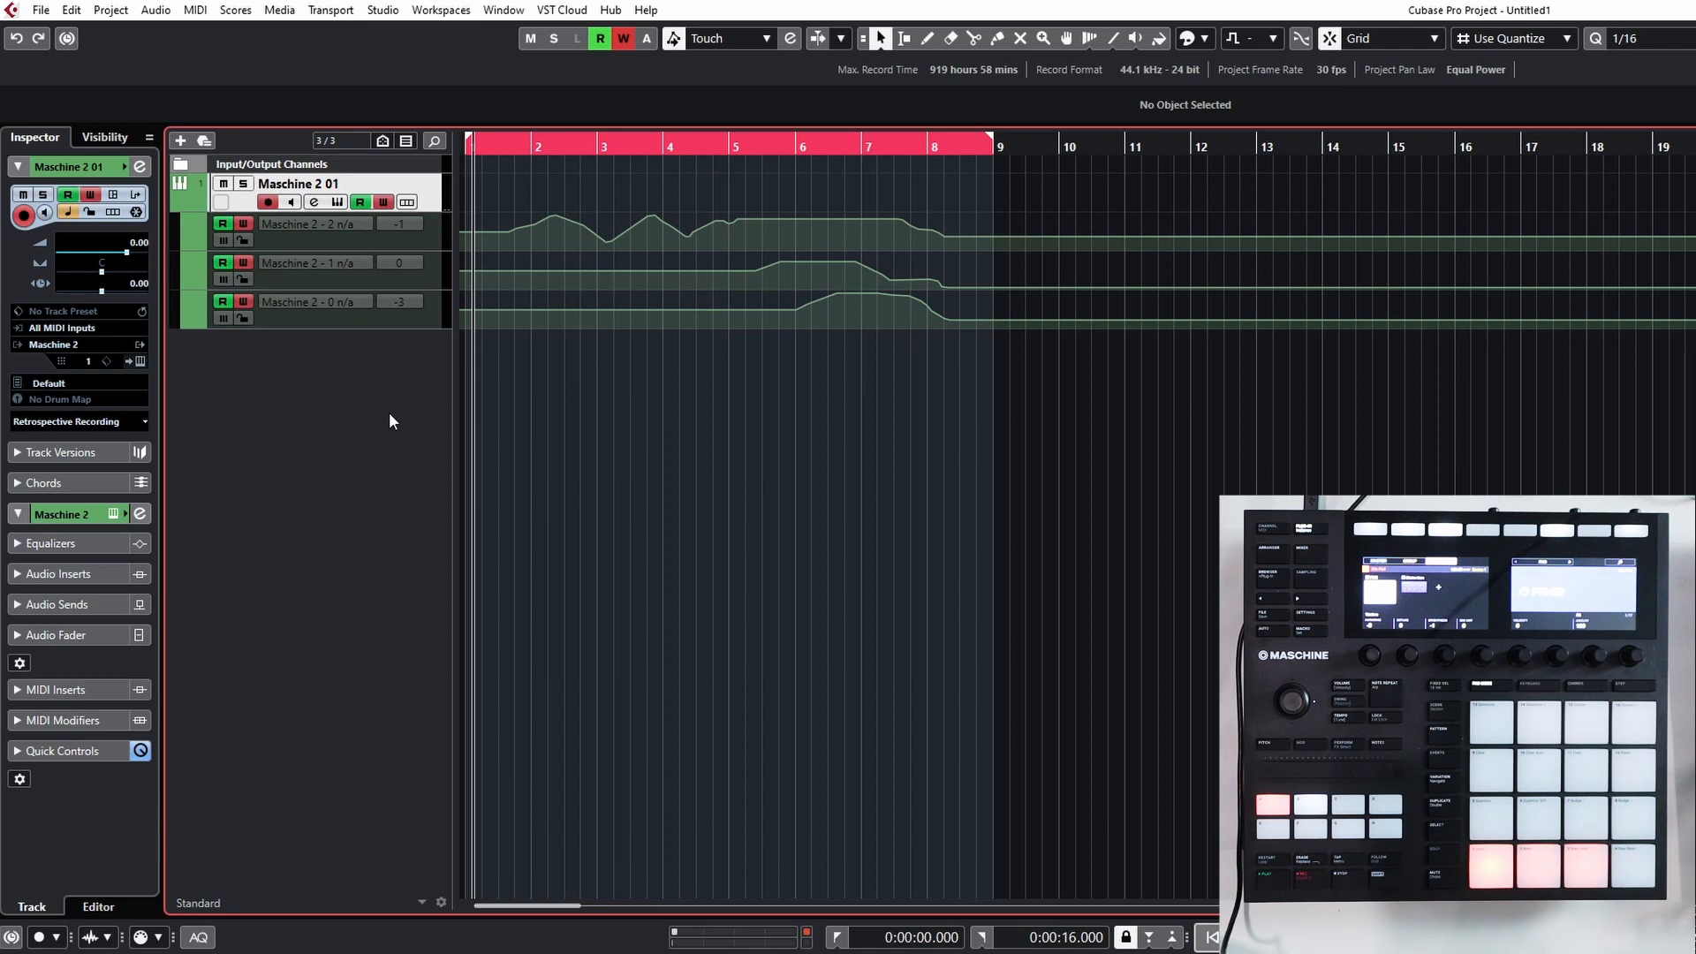
{"action": "left_click", "coordinate": [382, 202]}
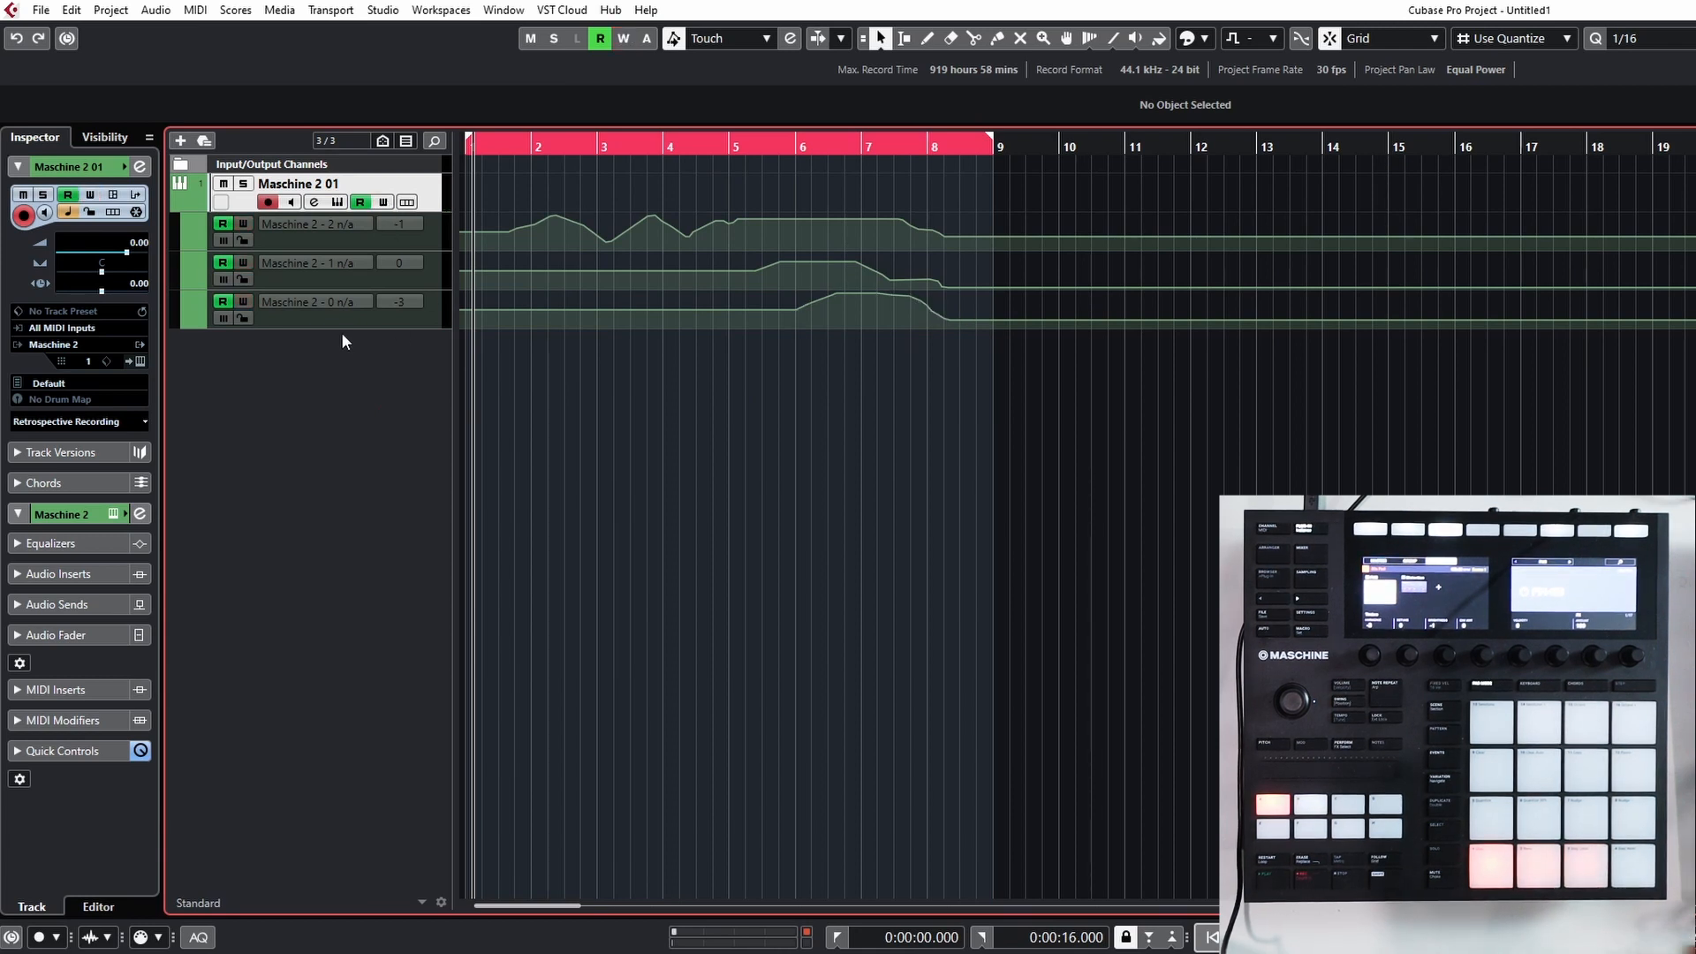